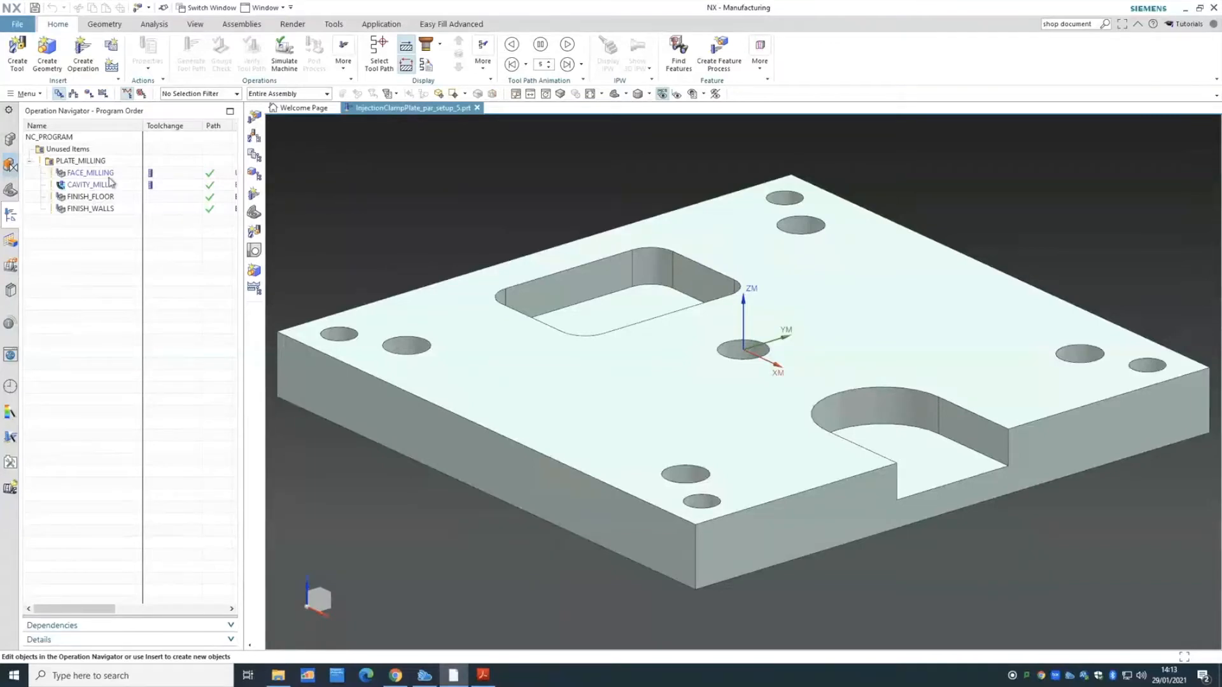
- Display the FACE_MILLING tool path on the injection clamp plate
click(102, 173)
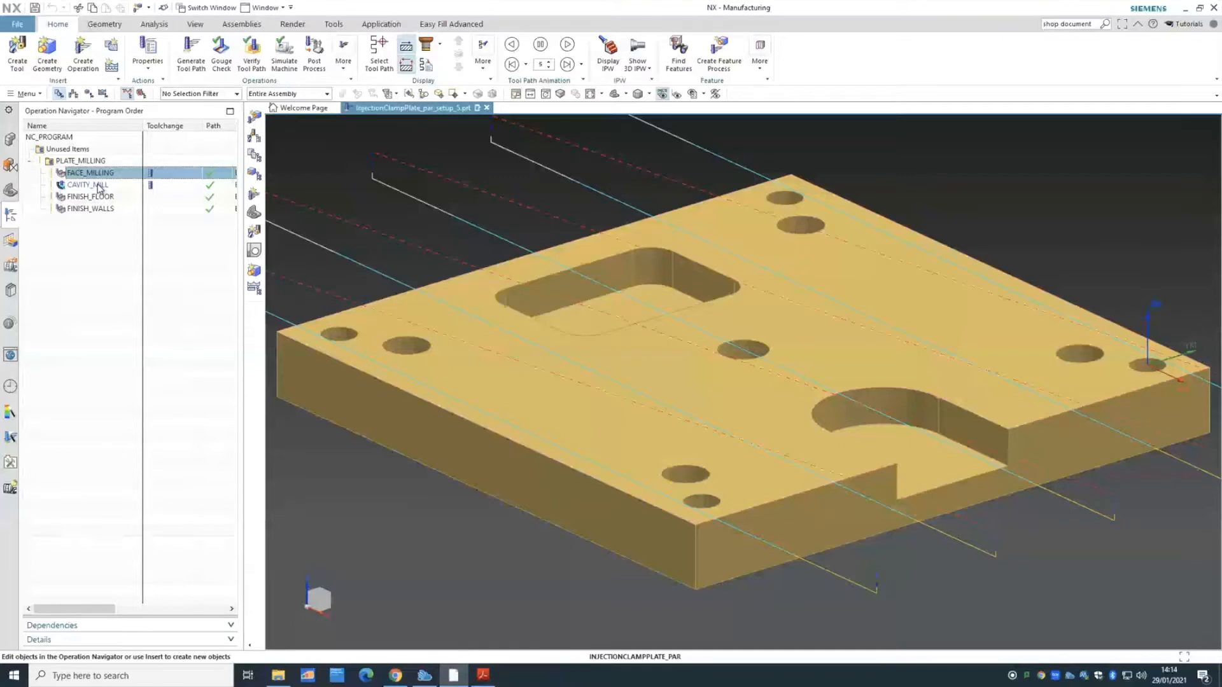
- Review the CAVITY_MILL, FINISH_FLOOR and FINISH_WALLS tool paths, then group operations by cutting tool
click(98, 185)
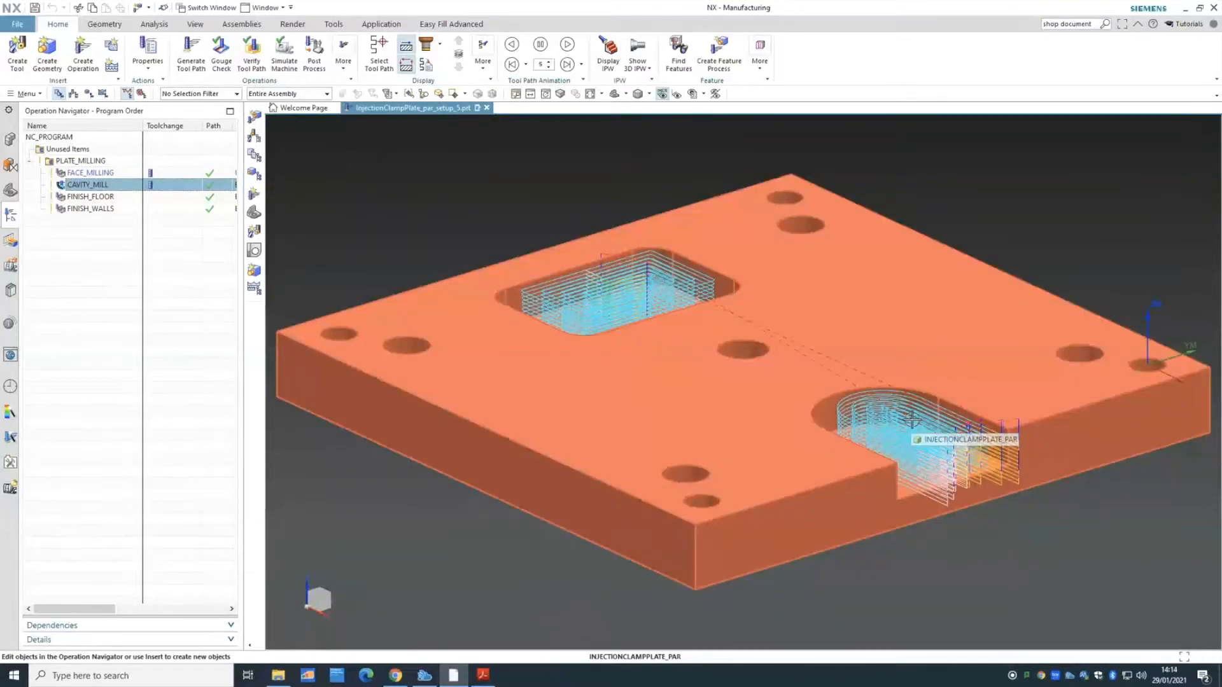
click(90, 94)
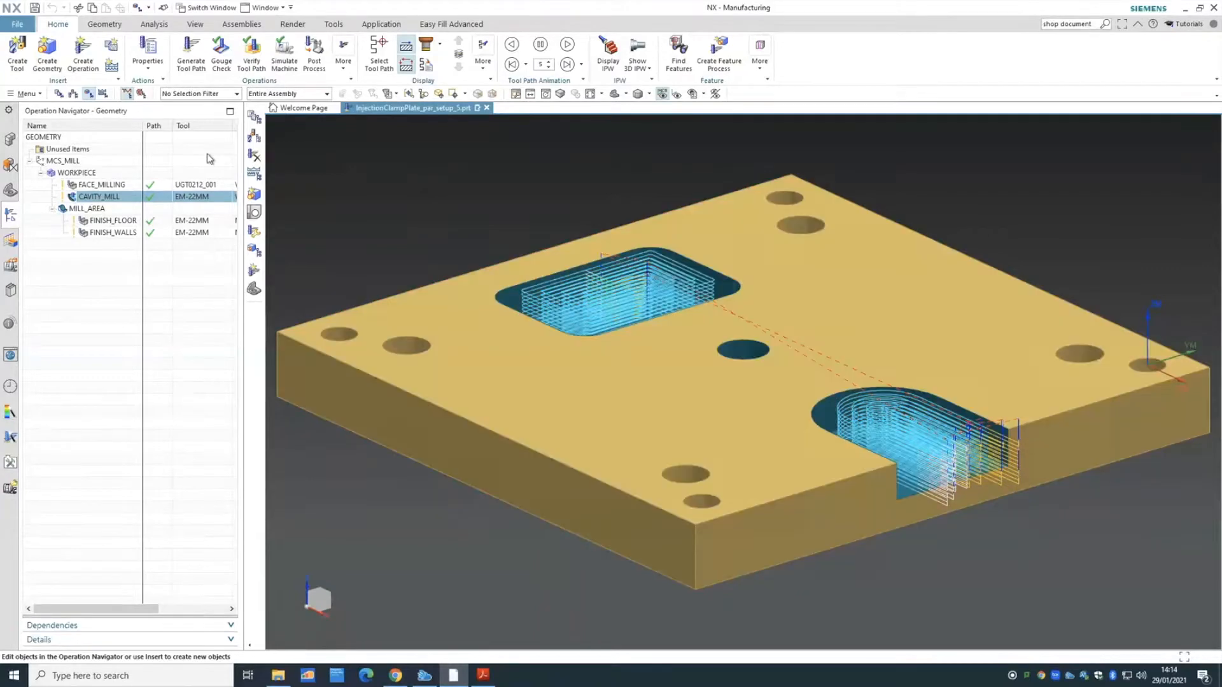
click(59, 94)
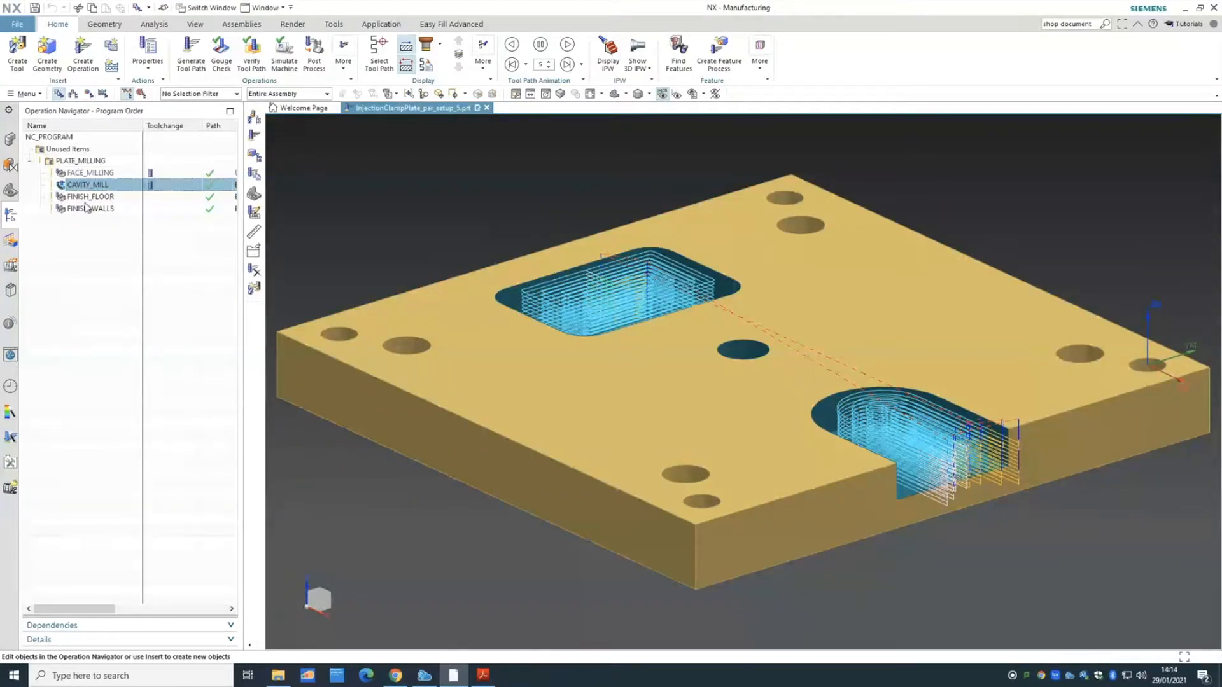
click(89, 197)
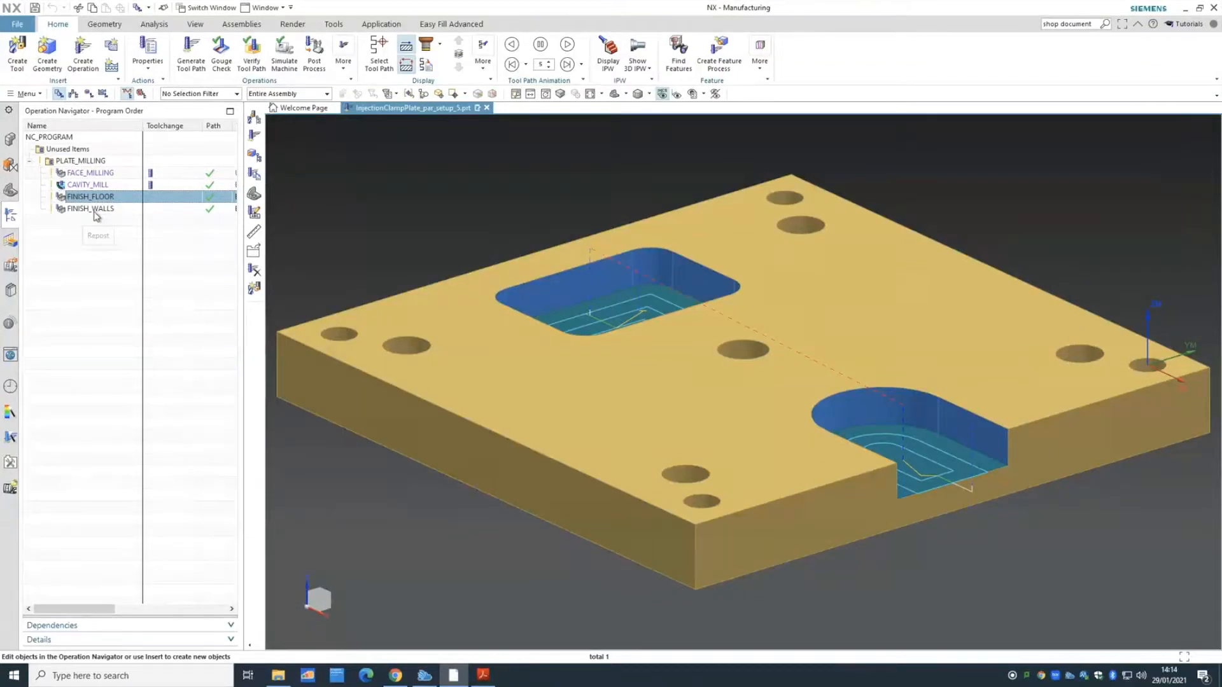
click(94, 210)
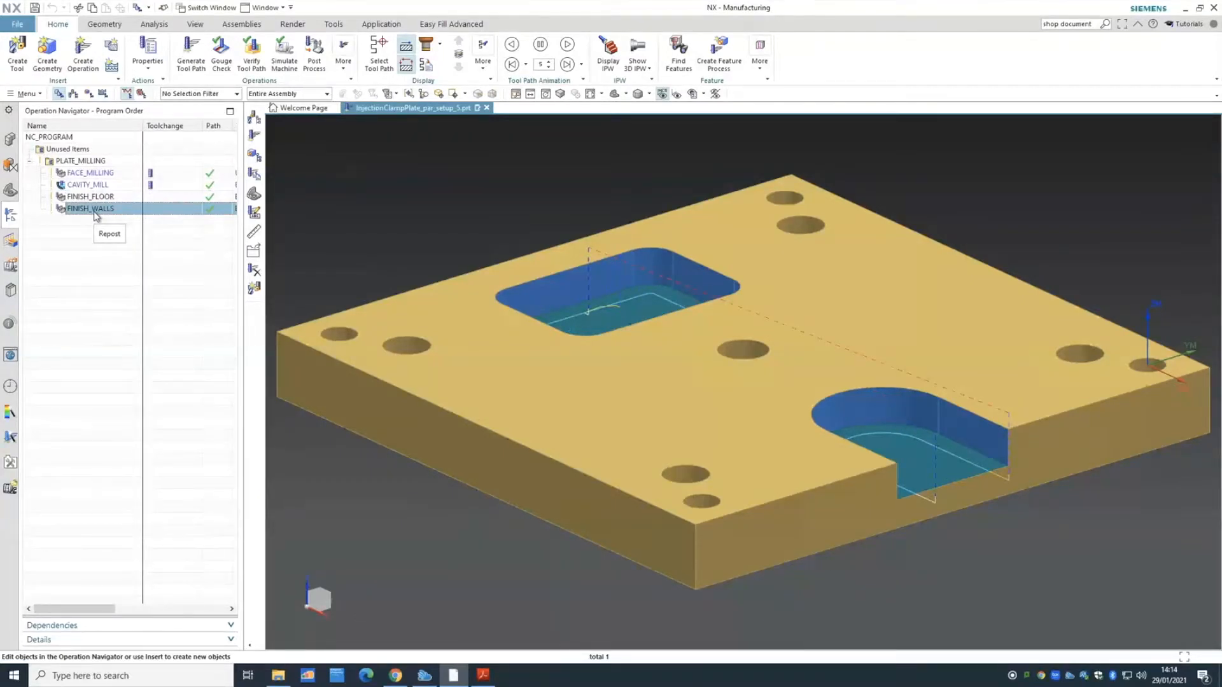
click(73, 93)
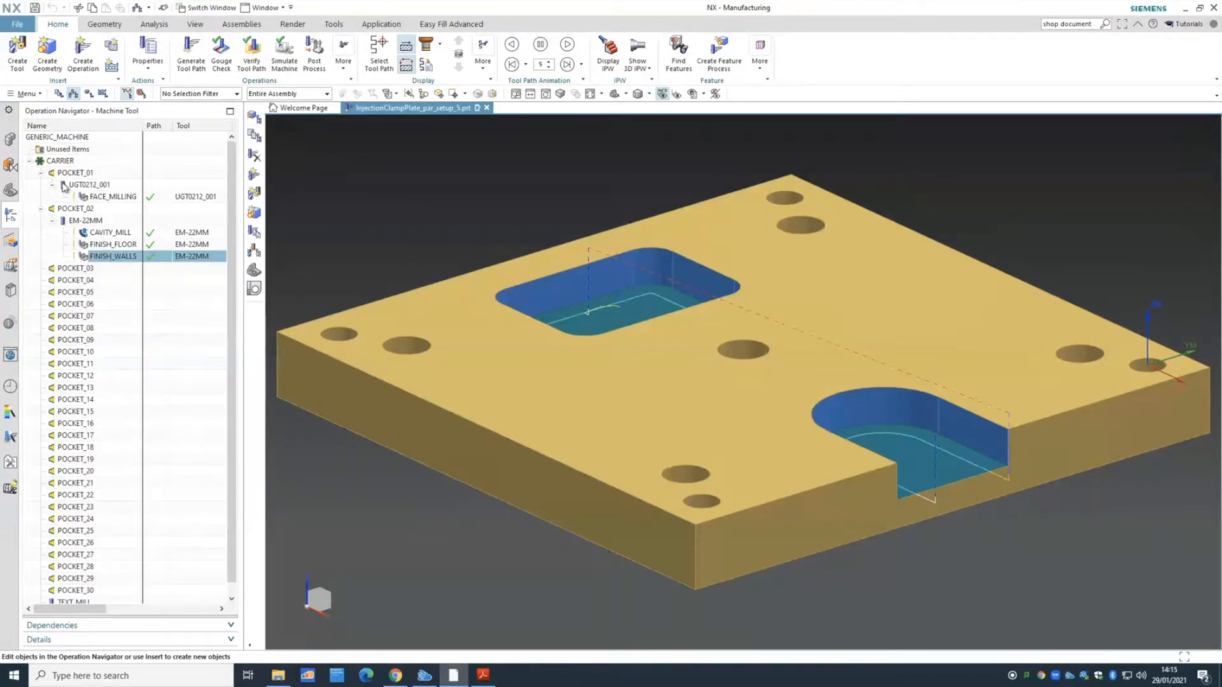
- Preview the UGT0212_001 and EM-22MM cutters and FACE_MILLING path, then group operations by geometry
click(95, 189)
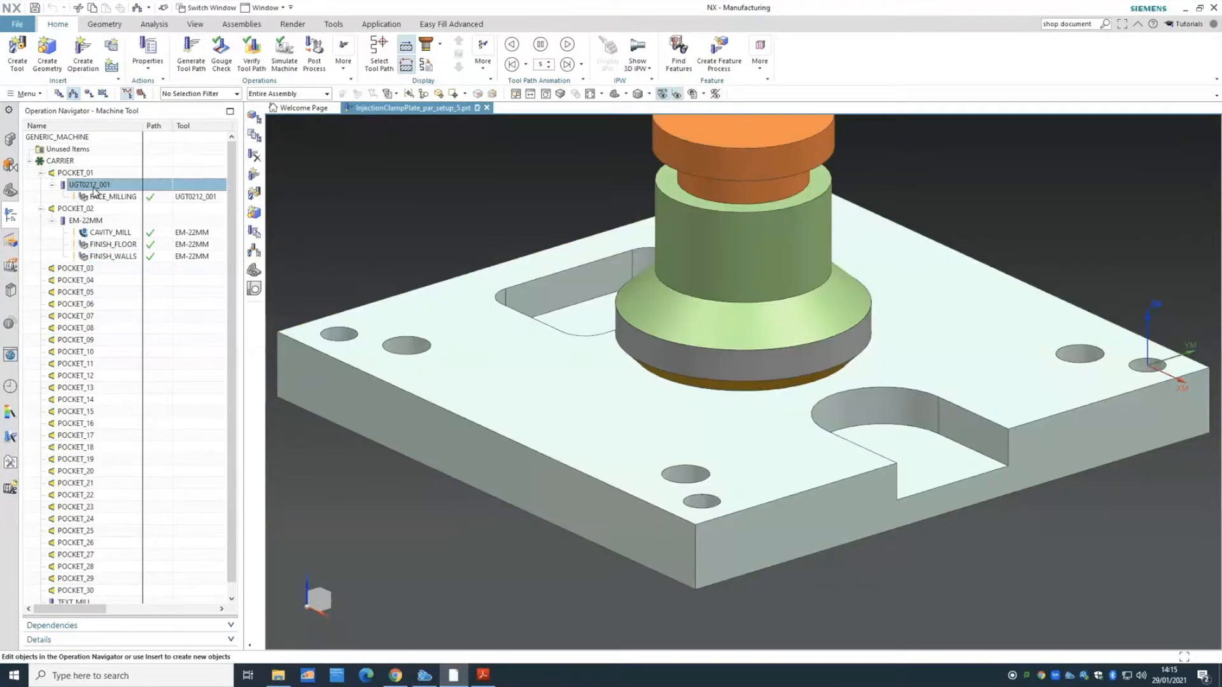
click(105, 198)
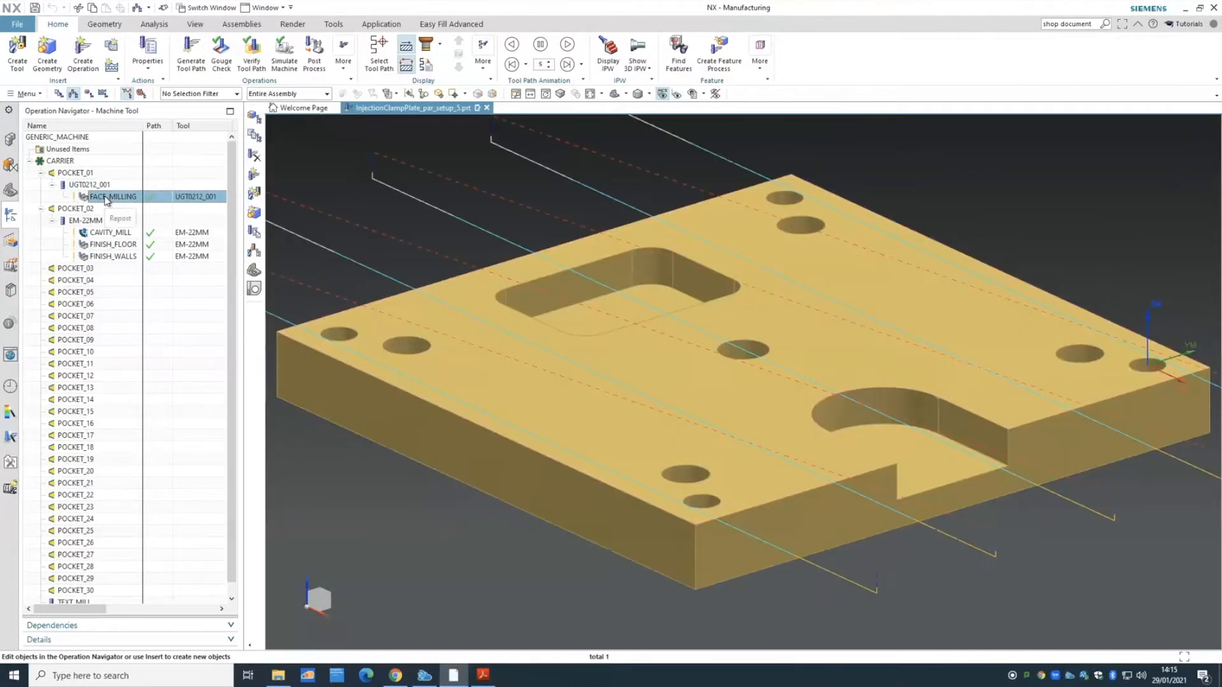
click(106, 223)
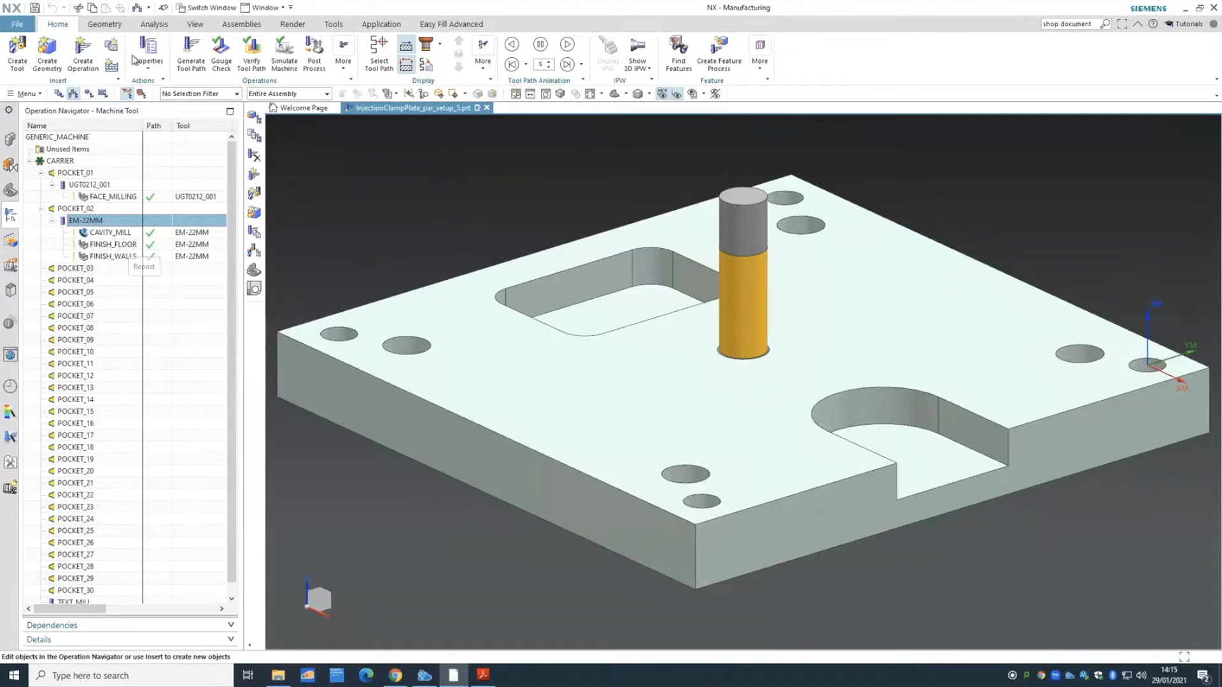
click(88, 94)
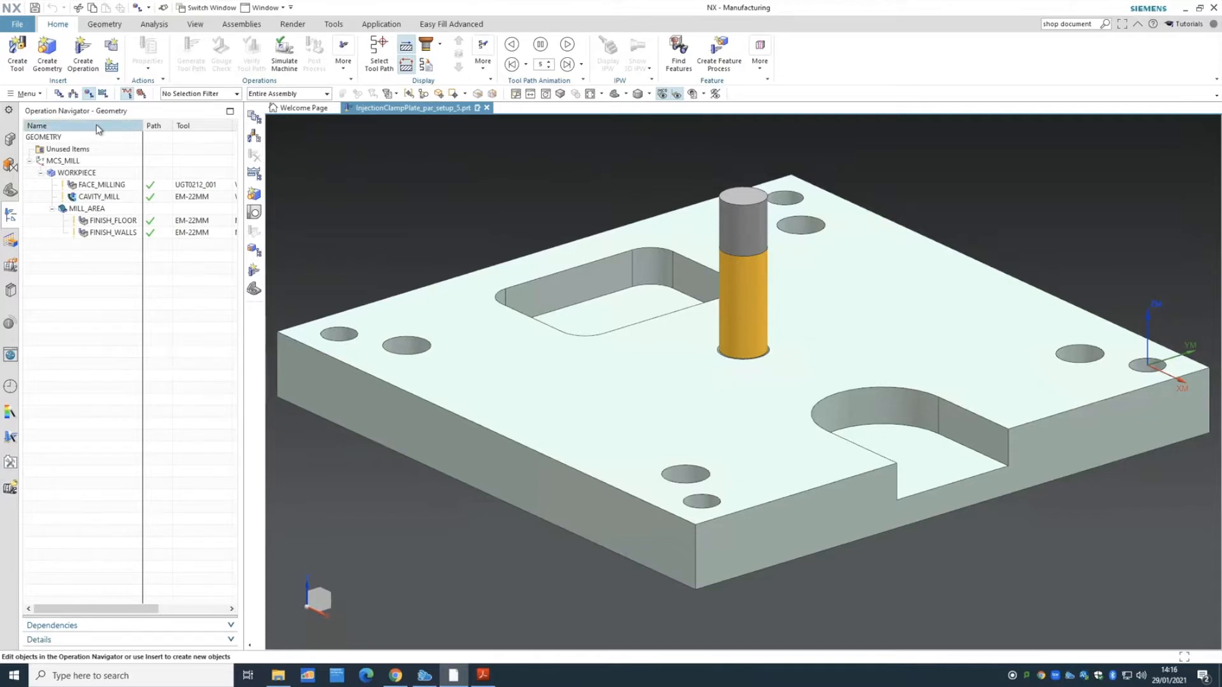
- Switch to Machine Tool view and show the UGT0212_001 face mill on the plate
click(75, 93)
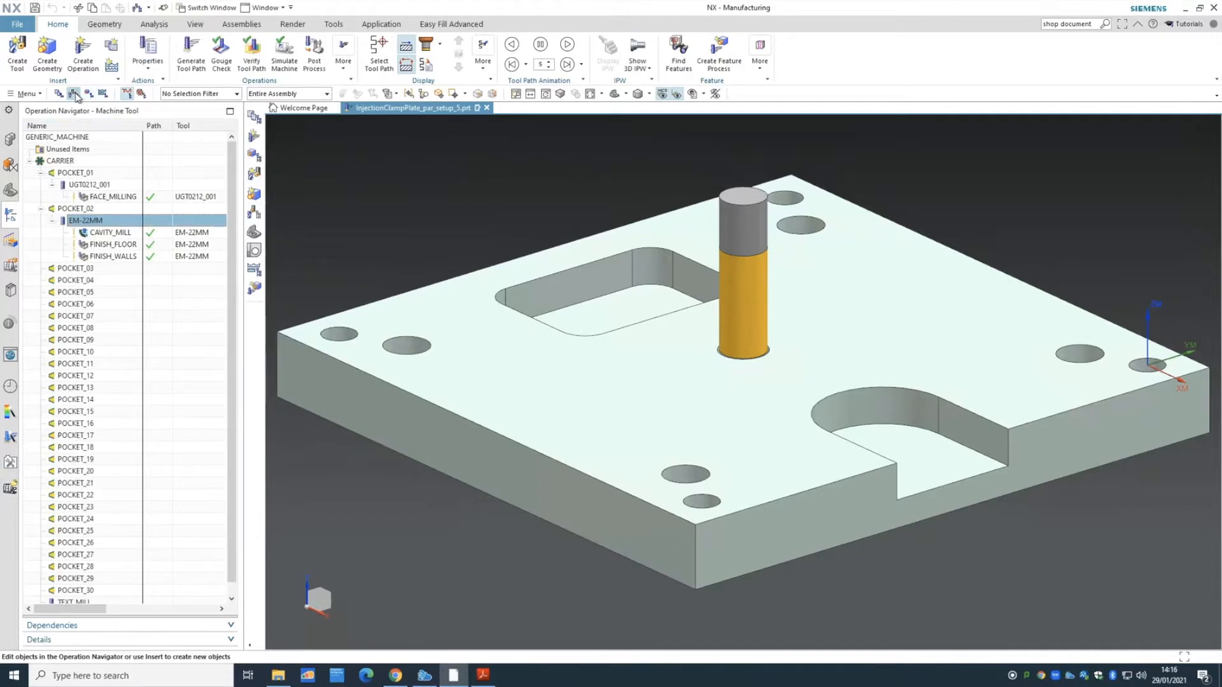
click(81, 186)
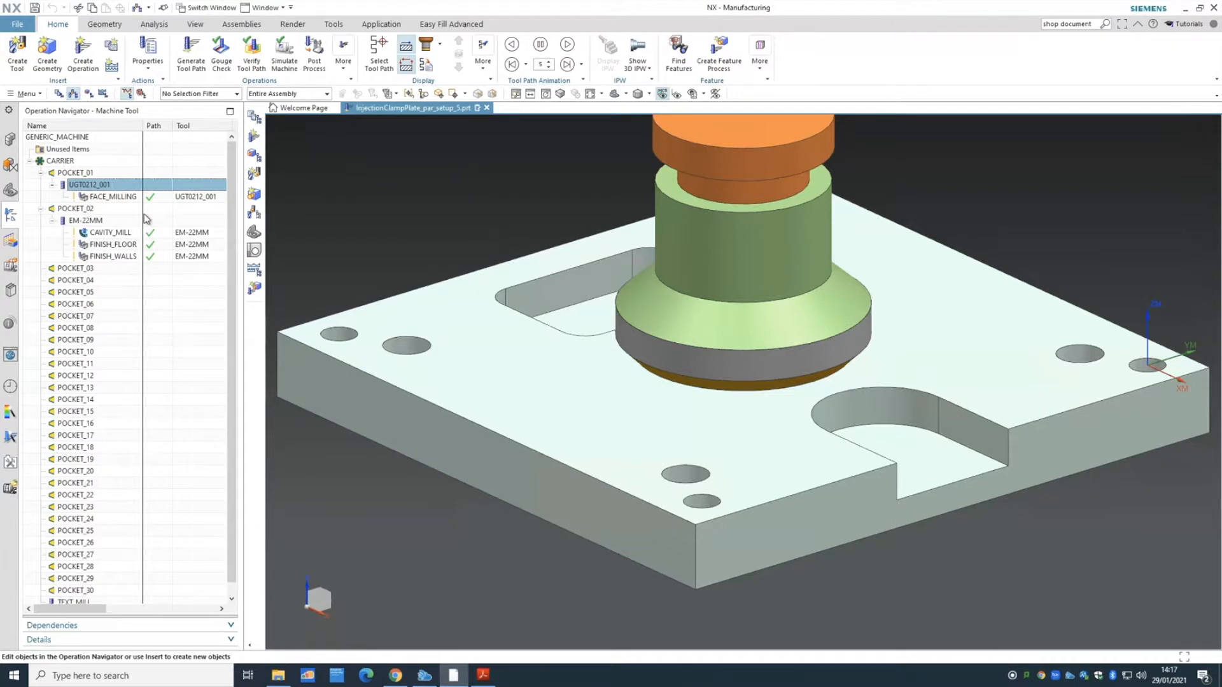
- Switch back to Program Order view and select the PLATE_MILLING program group
click(58, 93)
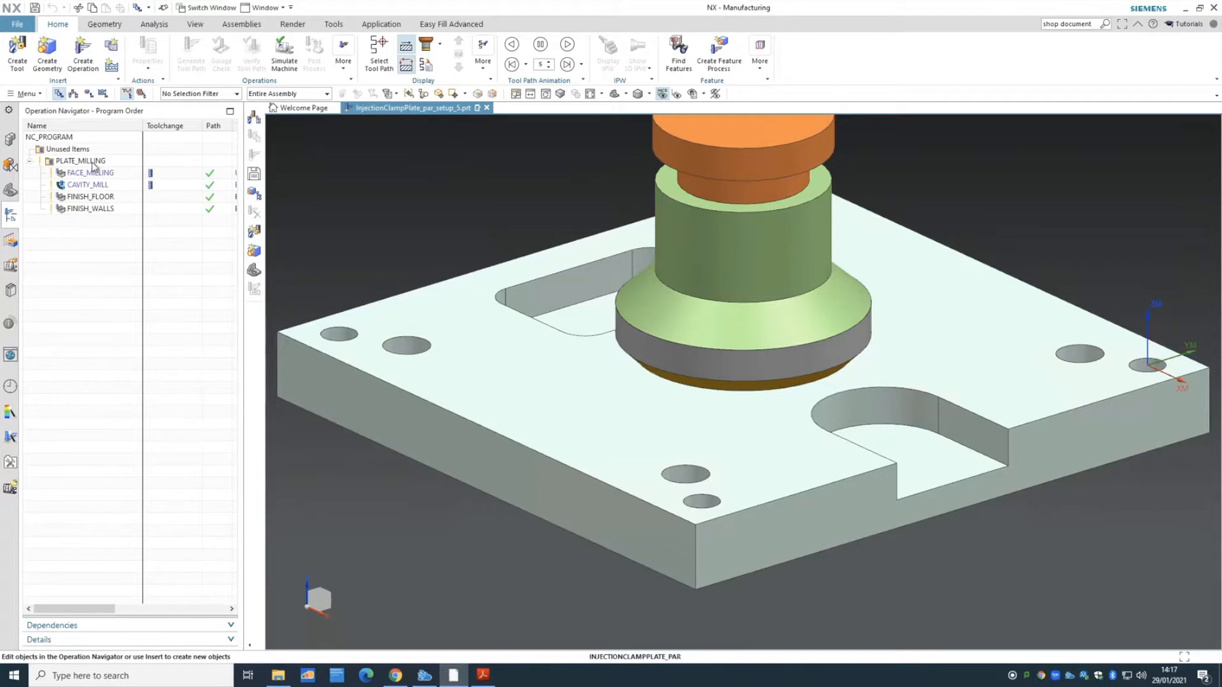
click(93, 162)
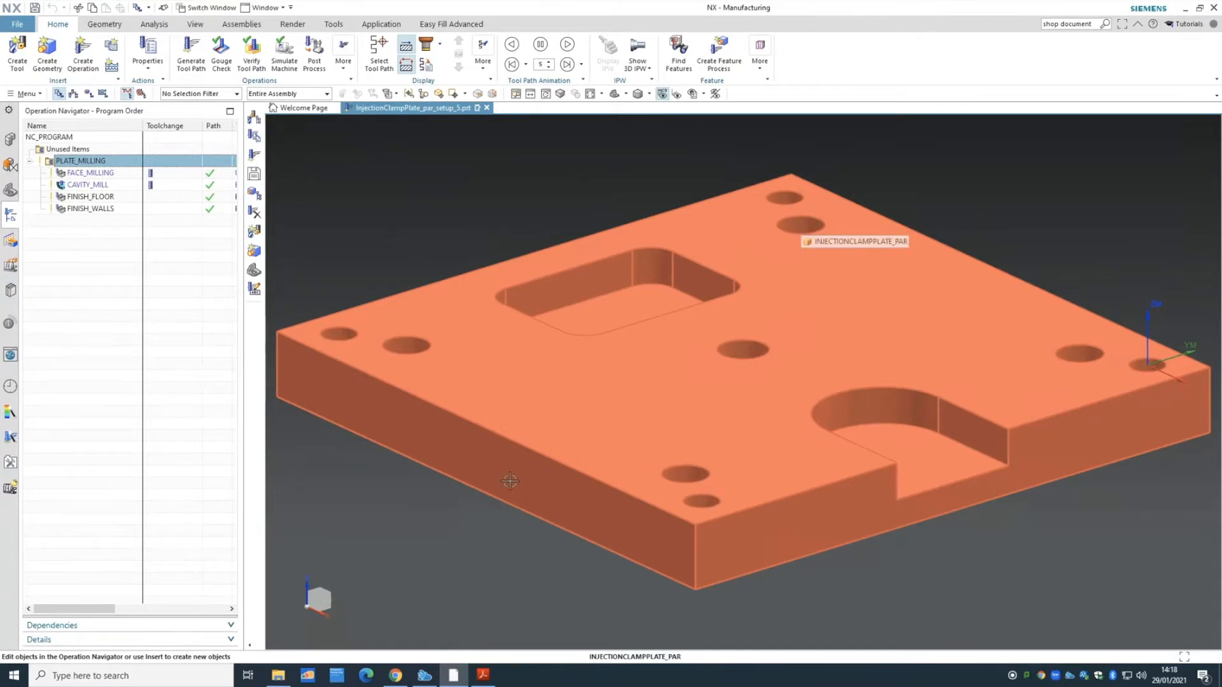
middle_drag(420, 562, 424, 595)
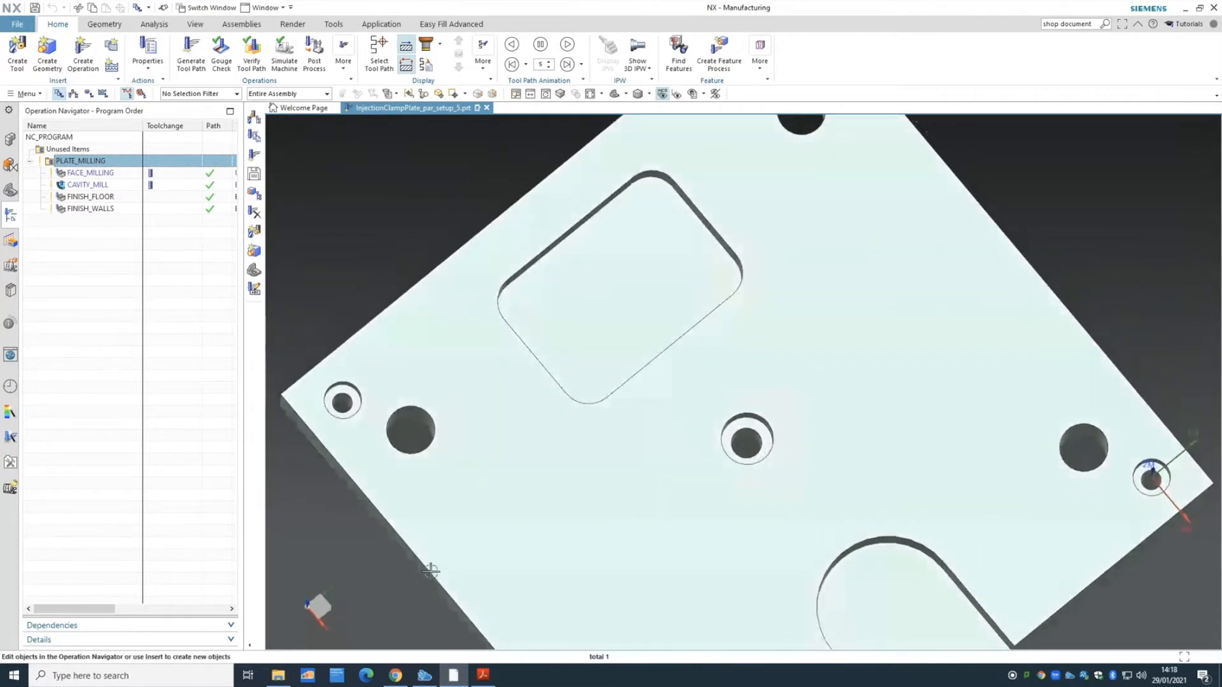
scroll(431, 572, down, 2)
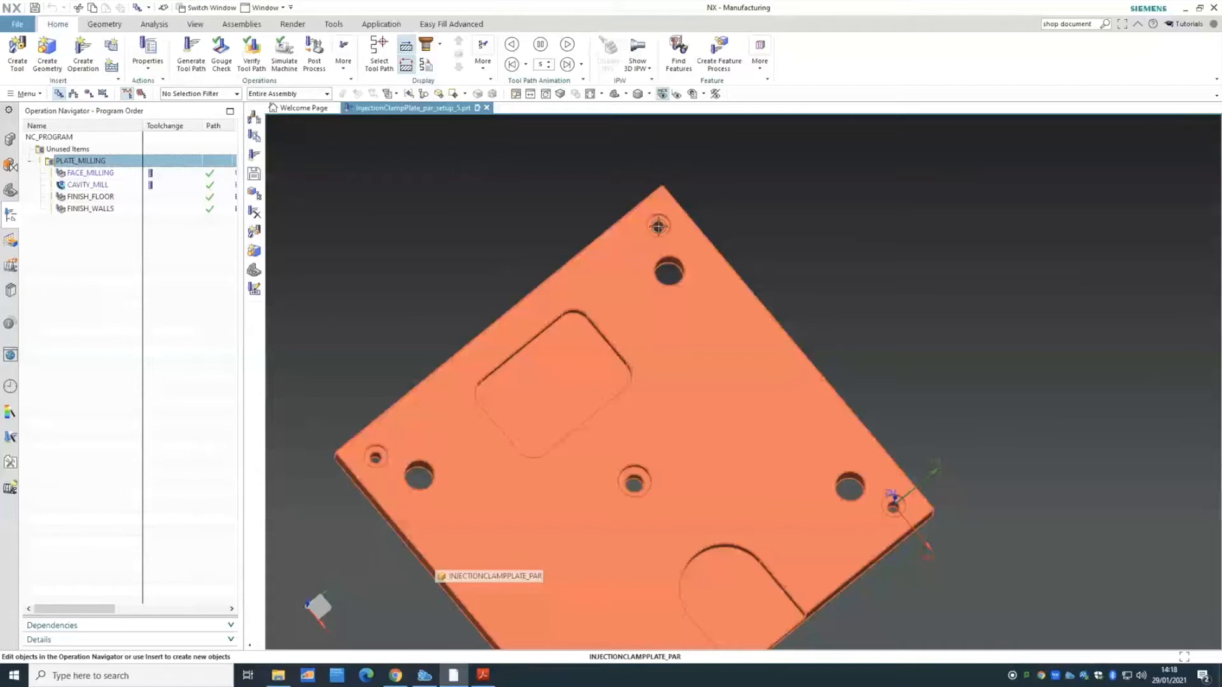
click(812, 478)
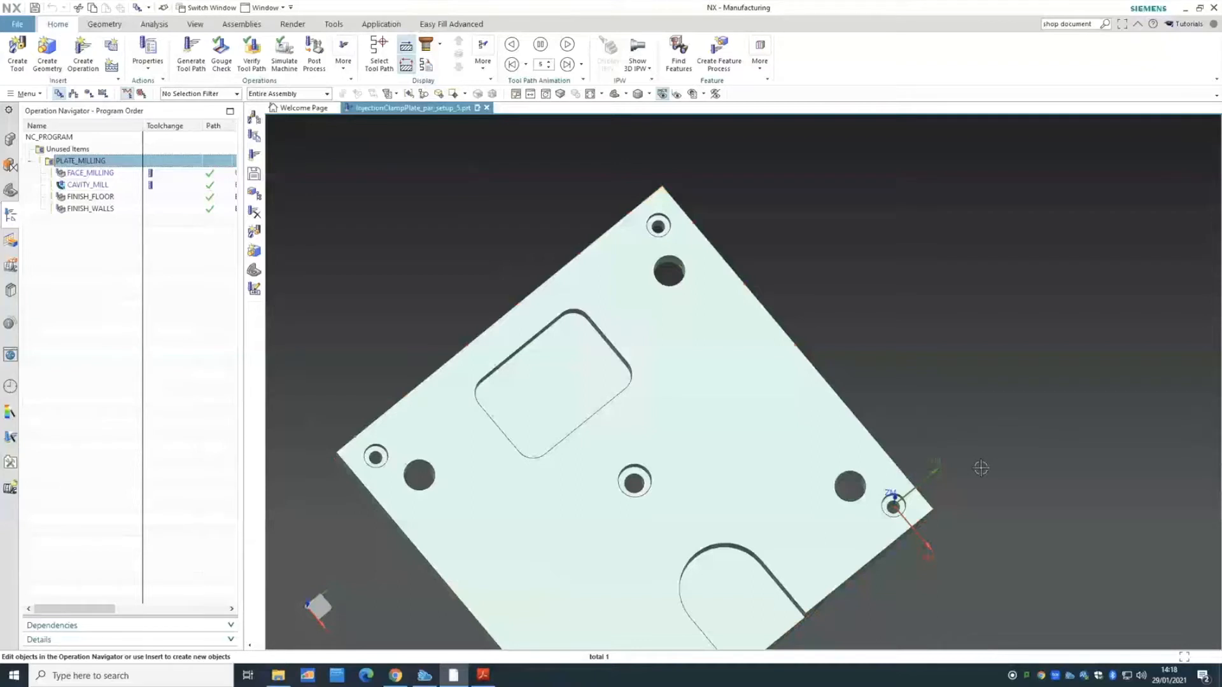
click(613, 94)
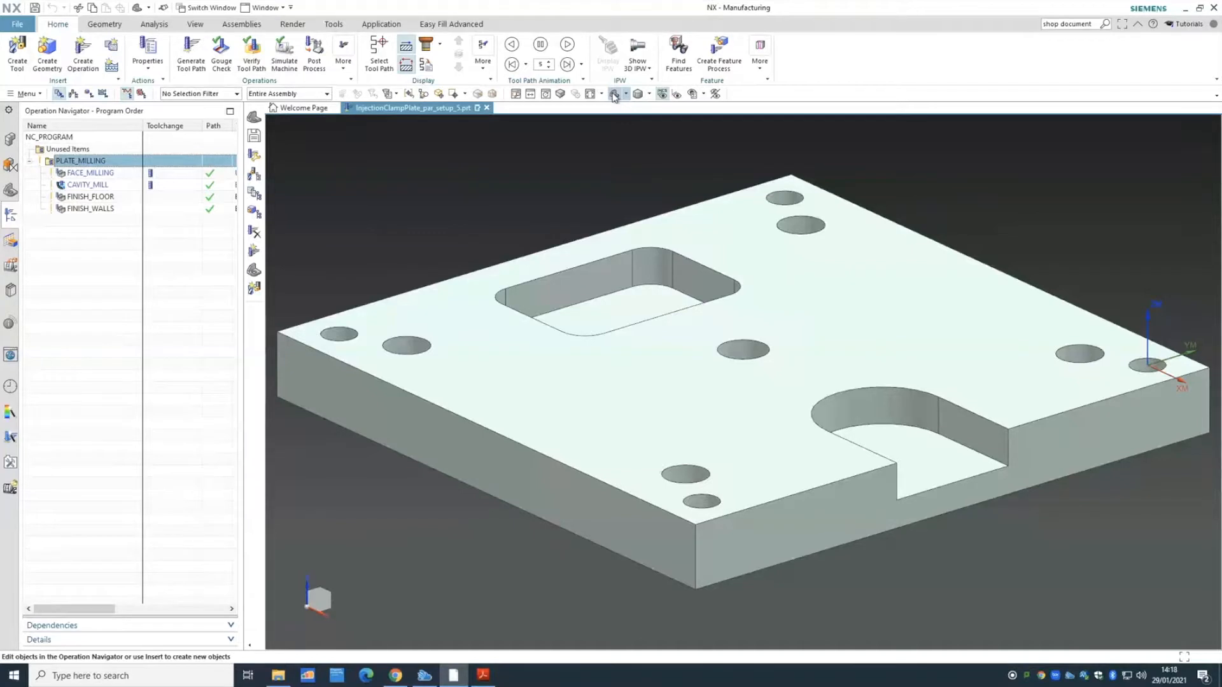
- In the Machining Feature Navigator, expand InjectionClampPlate_par_setup_5 and select the InjectionClampPlate_par body
click(10, 241)
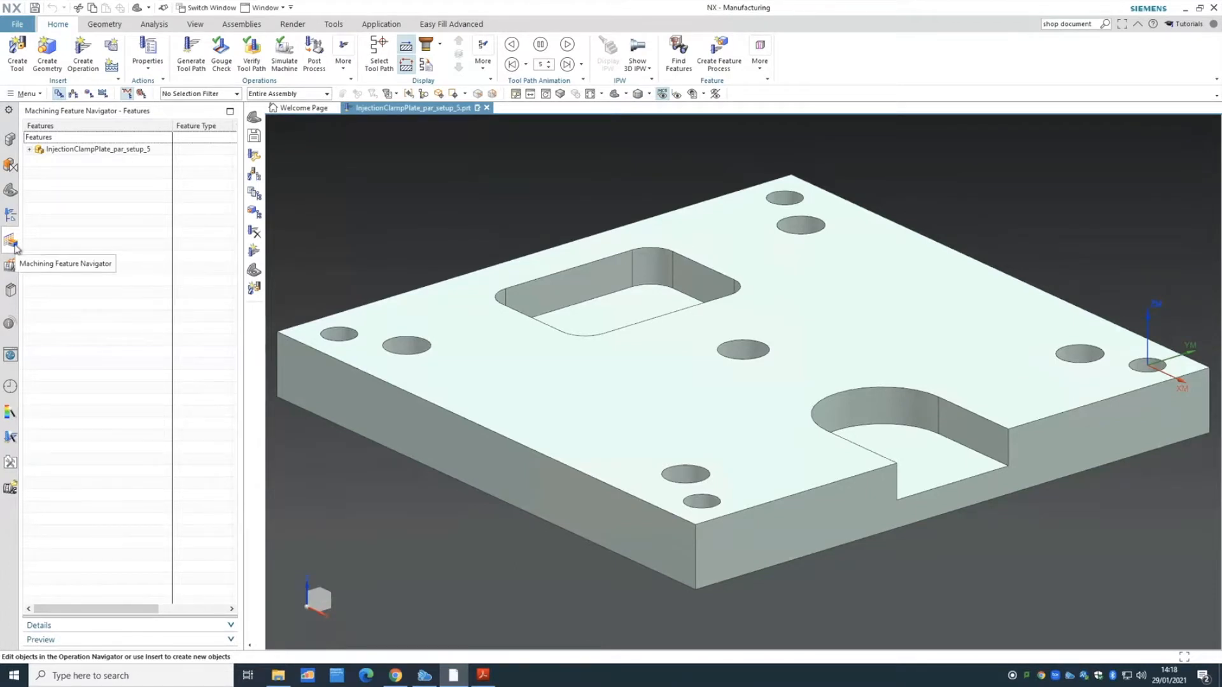
click(29, 149)
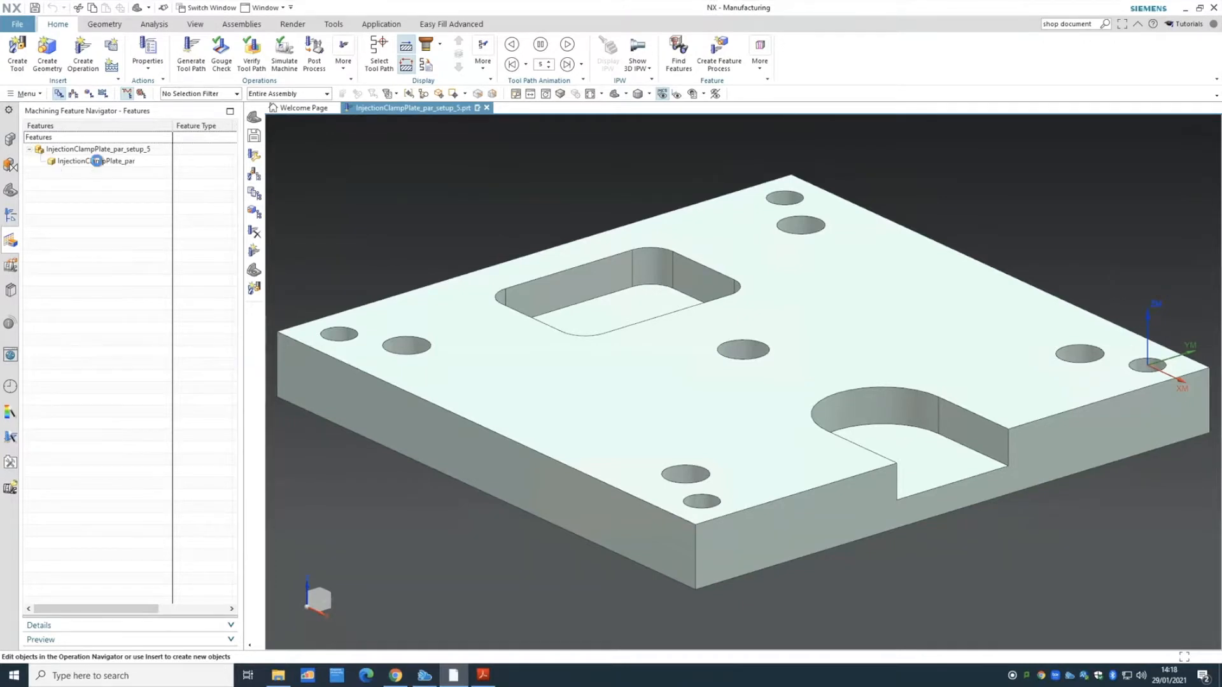
click(98, 163)
click(113, 180)
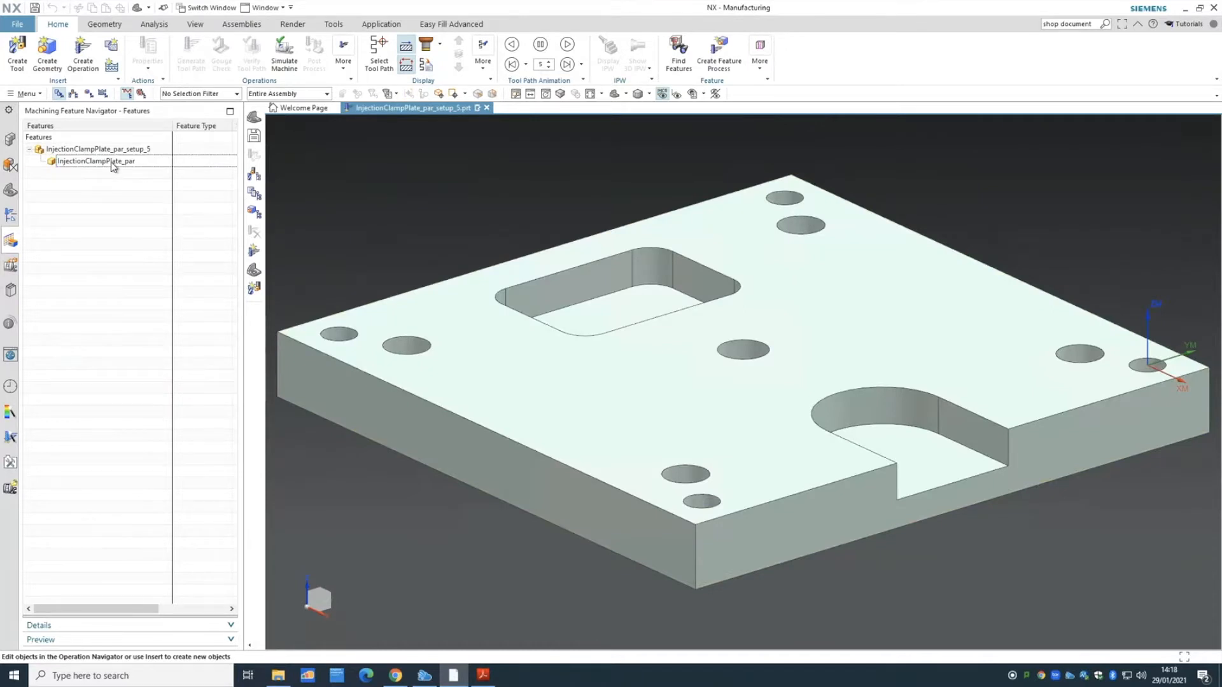
click(114, 165)
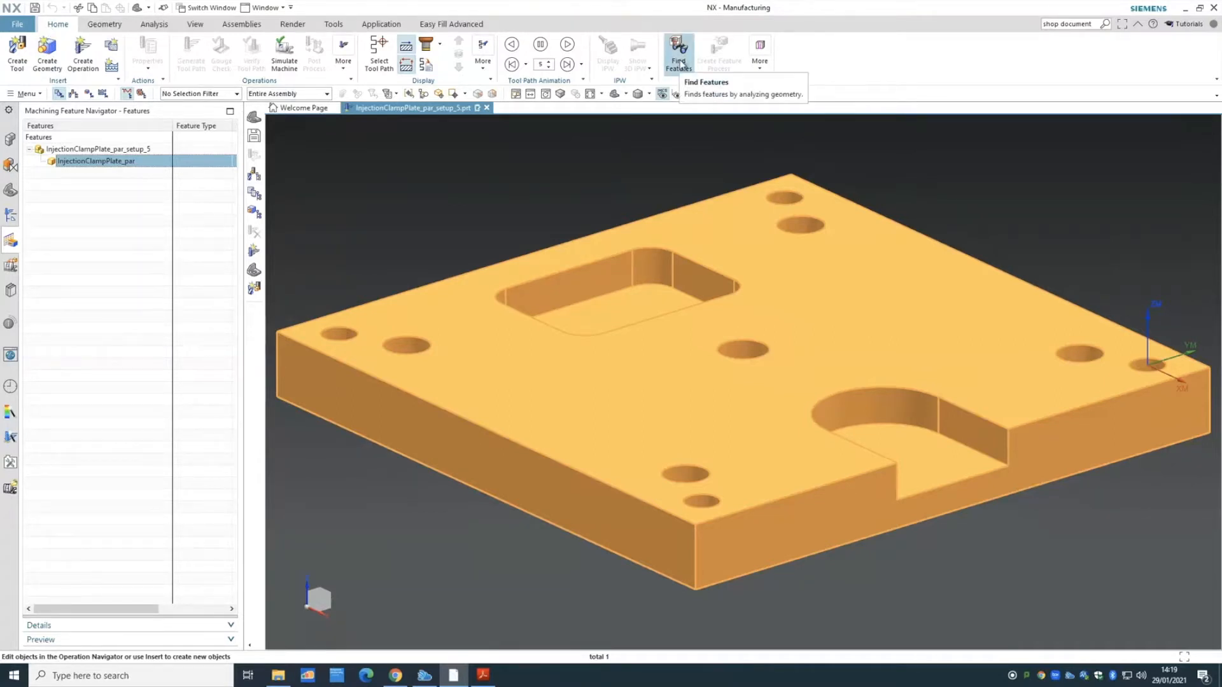
- Start Find Features on the body with Parametric Recognition searching the Workpiece
right_click(117, 163)
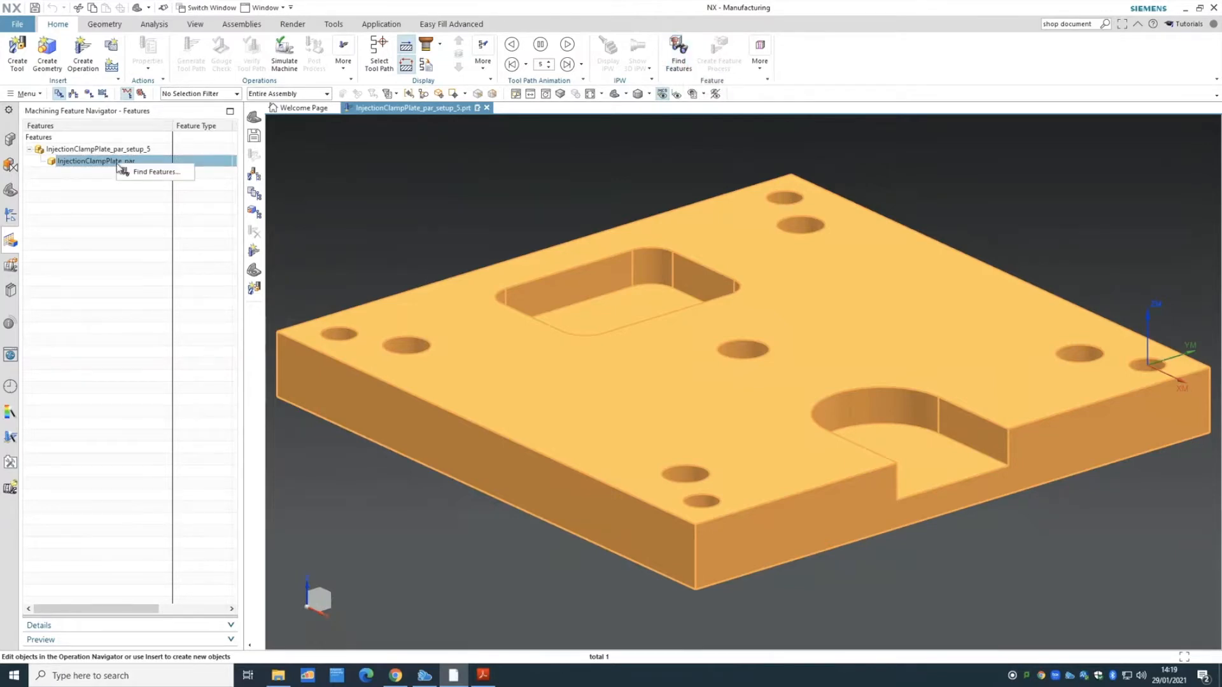
click(152, 172)
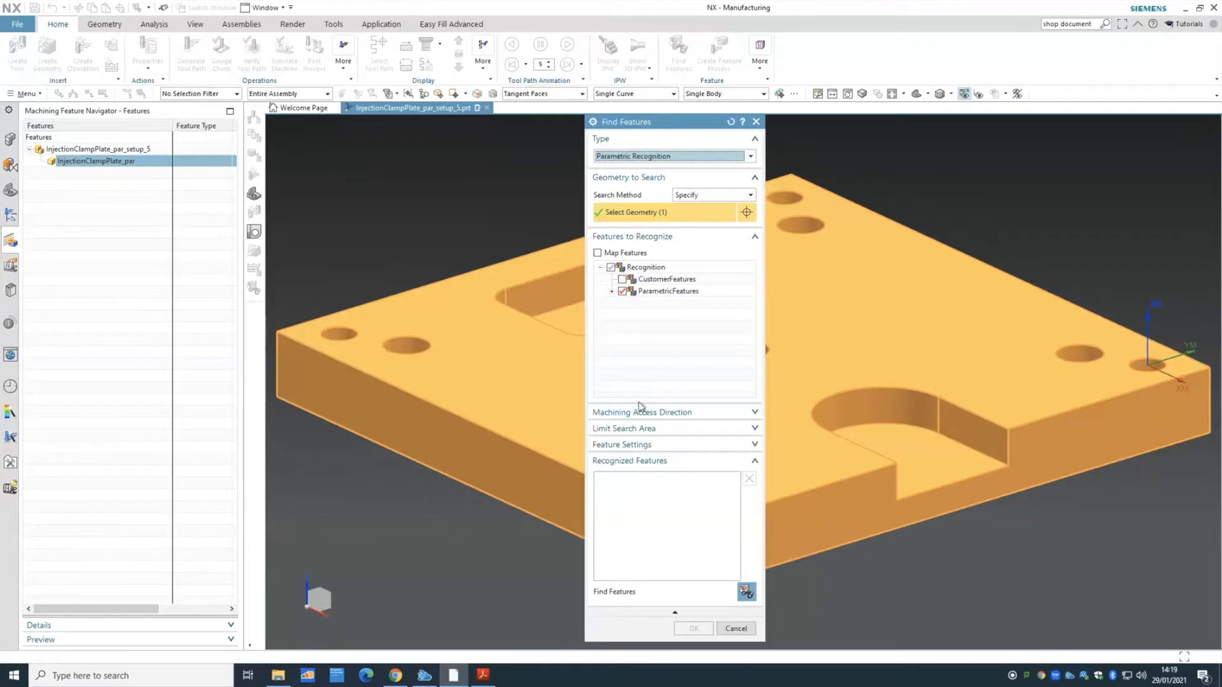
click(651, 157)
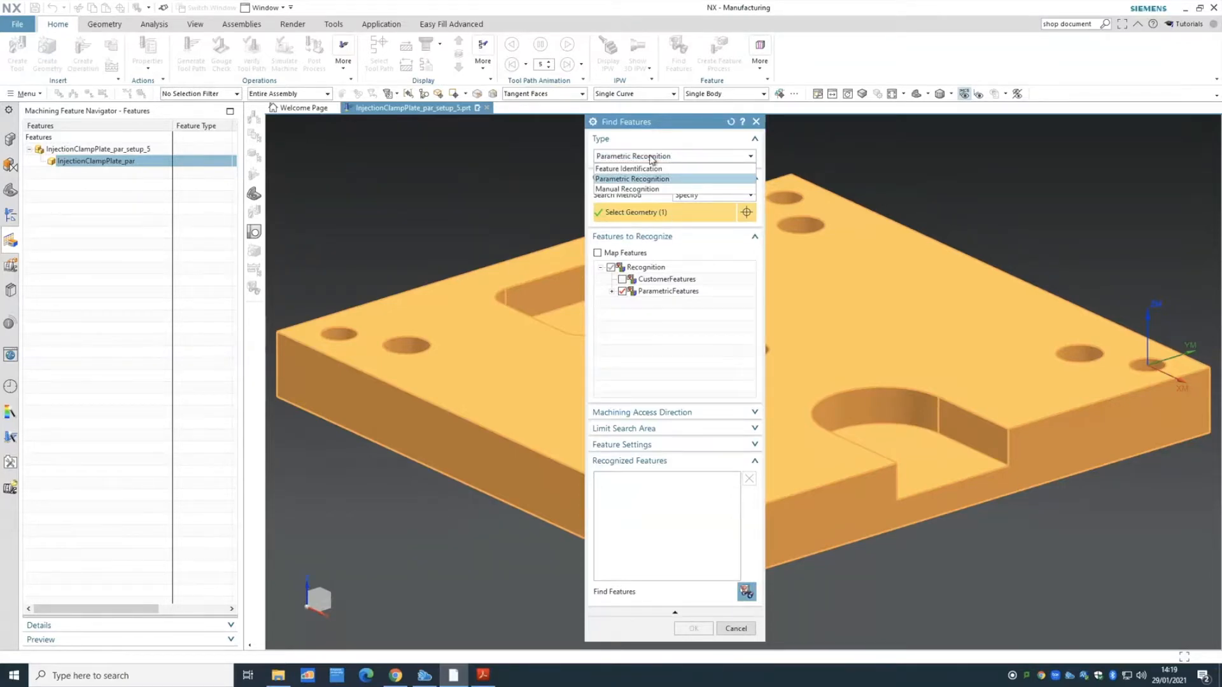
click(660, 179)
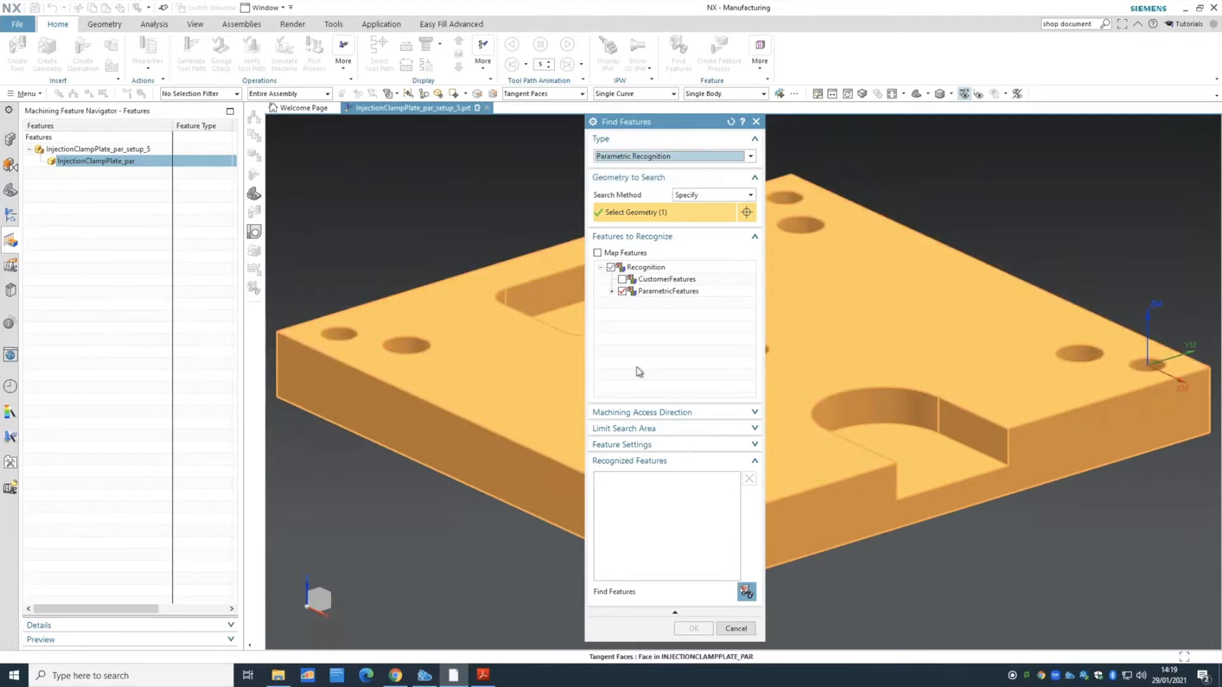
click(685, 196)
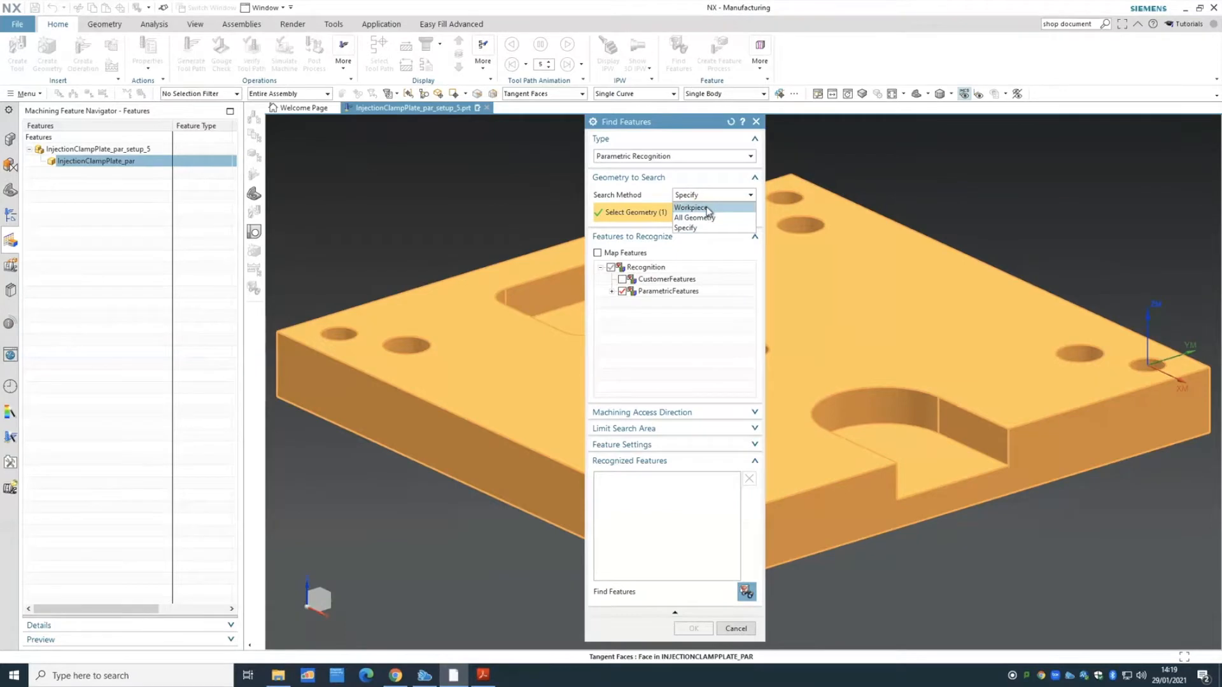
click(691, 207)
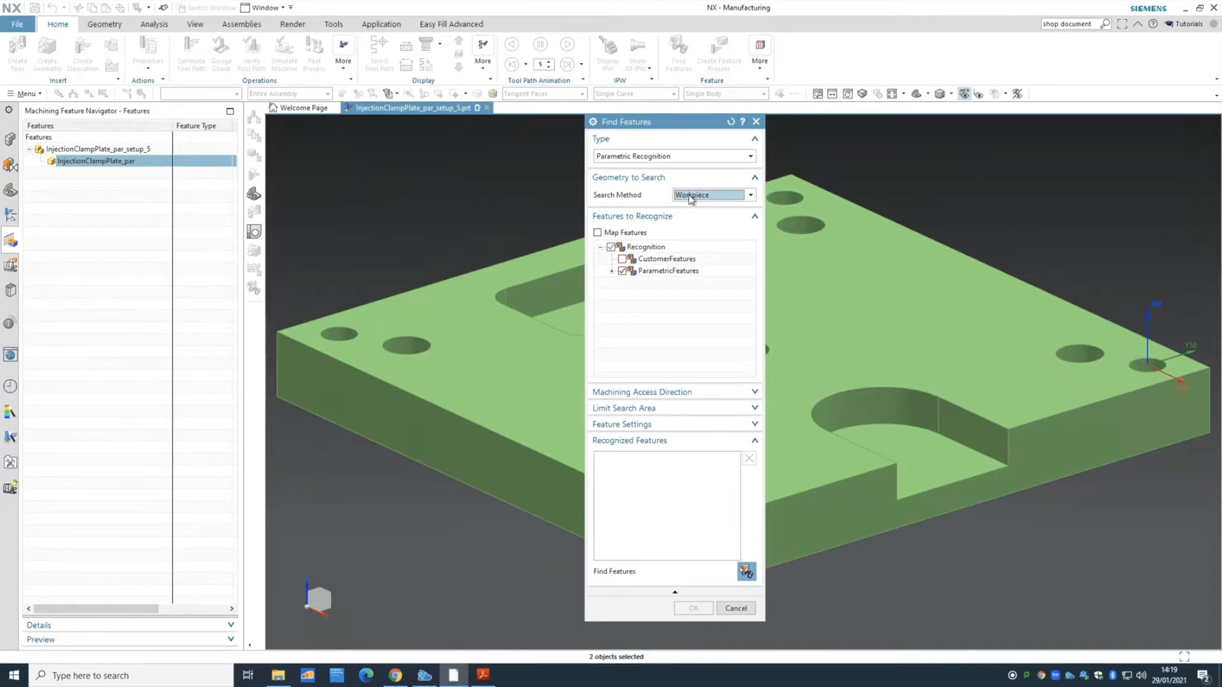
- Expand the parametric feature types and confirm all are checked for recognition
click(612, 271)
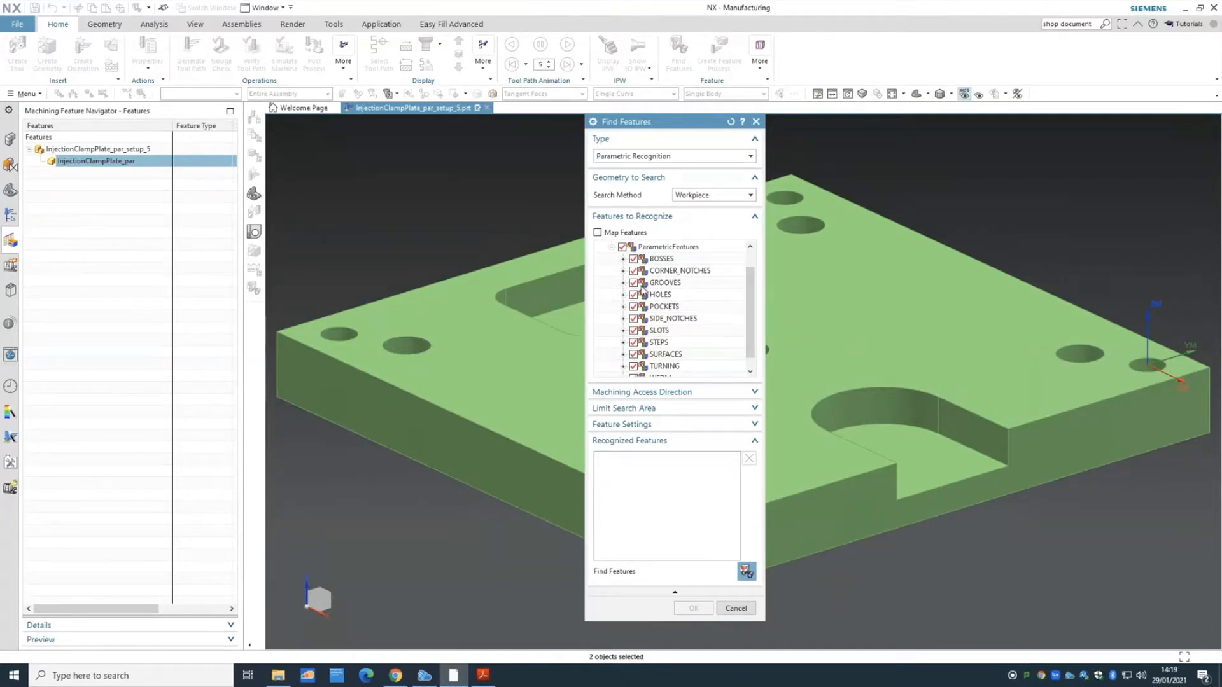
scroll(752, 301, down, 1)
drag(751, 298, 753, 305)
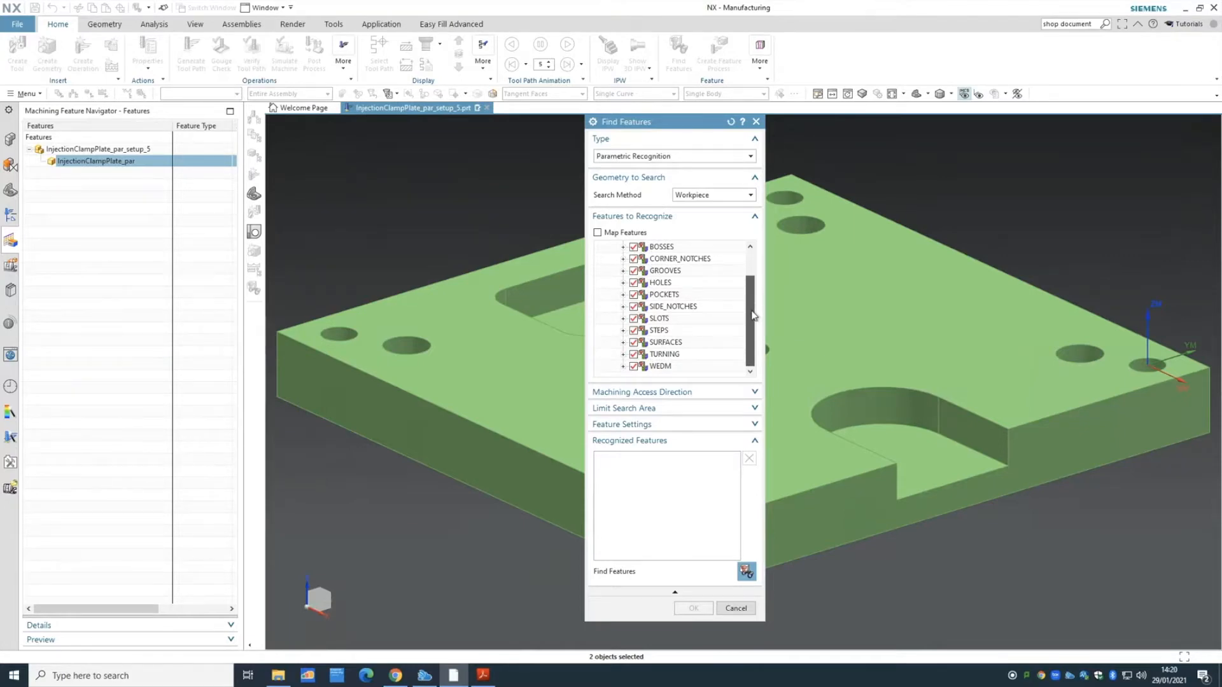
drag(752, 315, 746, 279)
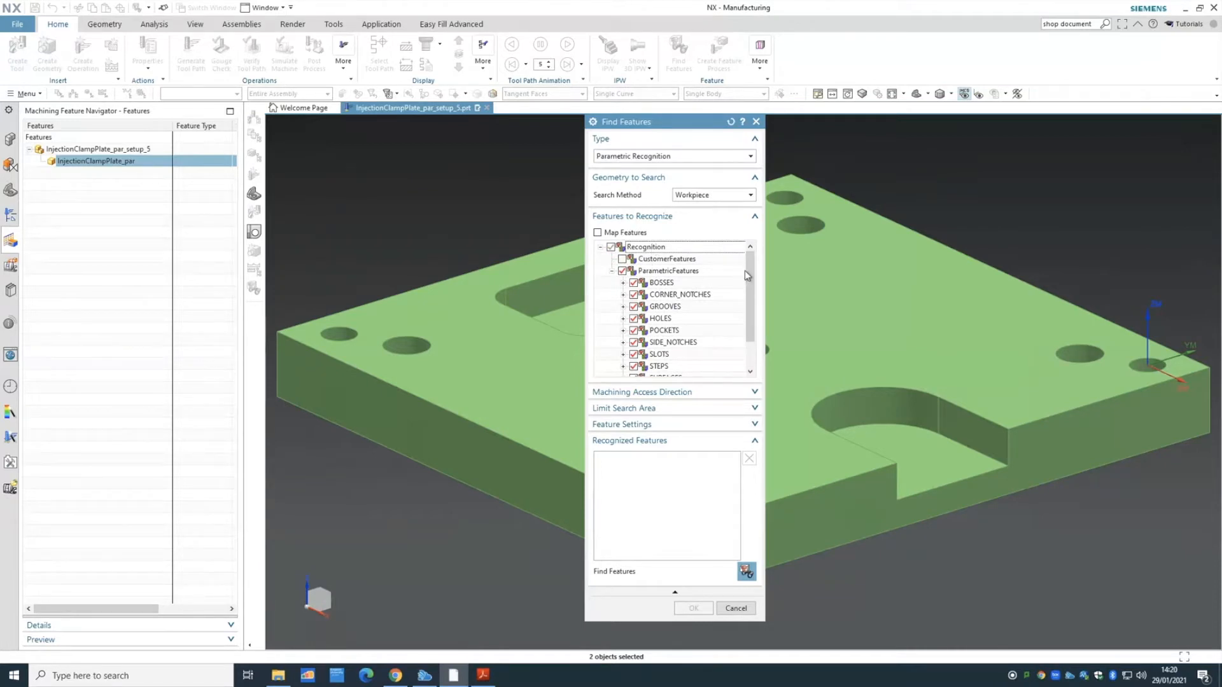
scroll(750, 280, down, 1)
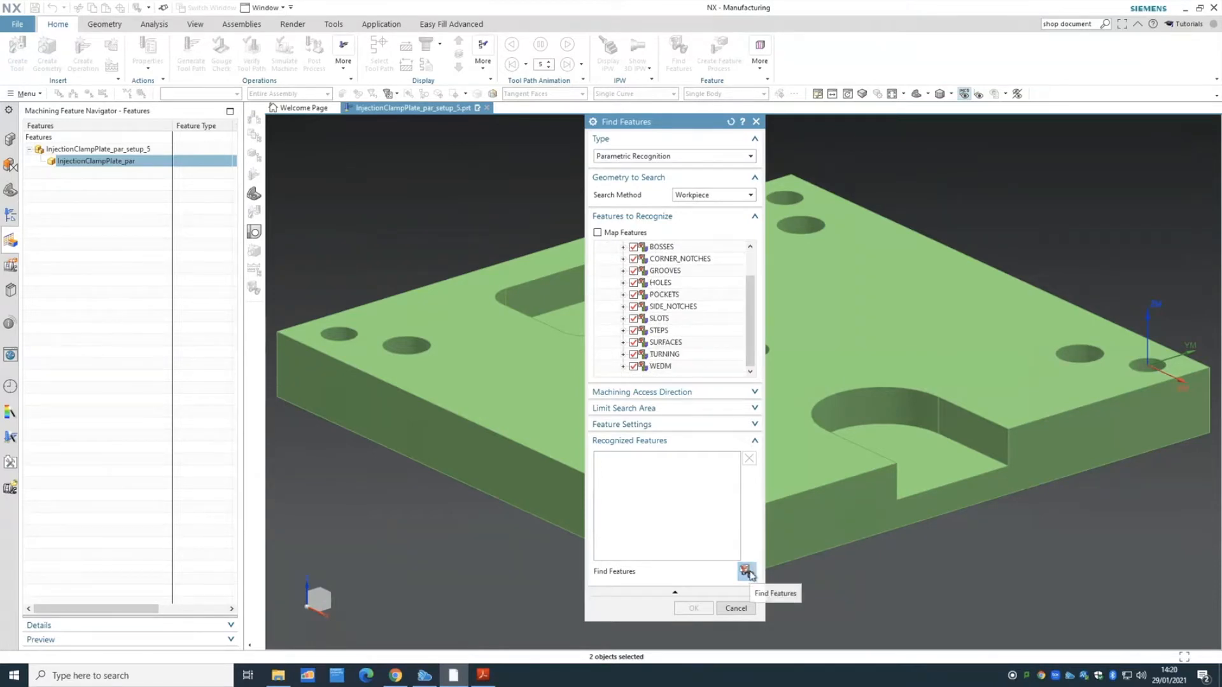
- Run feature recognition and scroll through the 17 recognized features
click(748, 571)
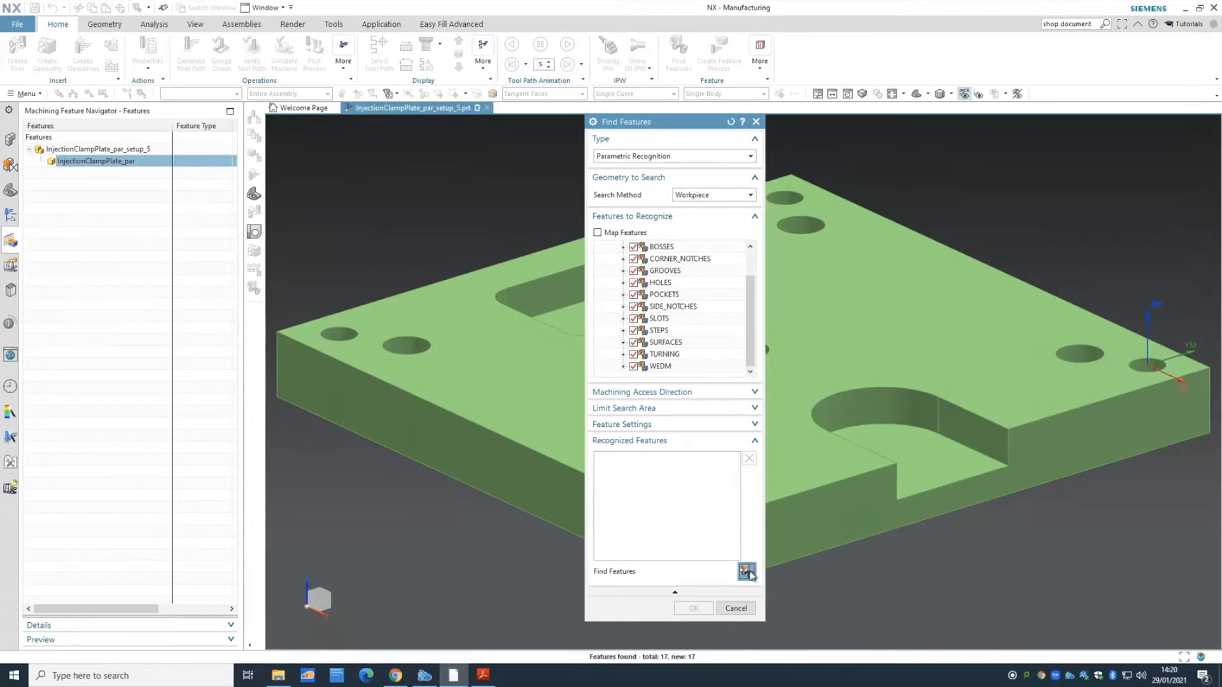
scroll(737, 487, down, 2)
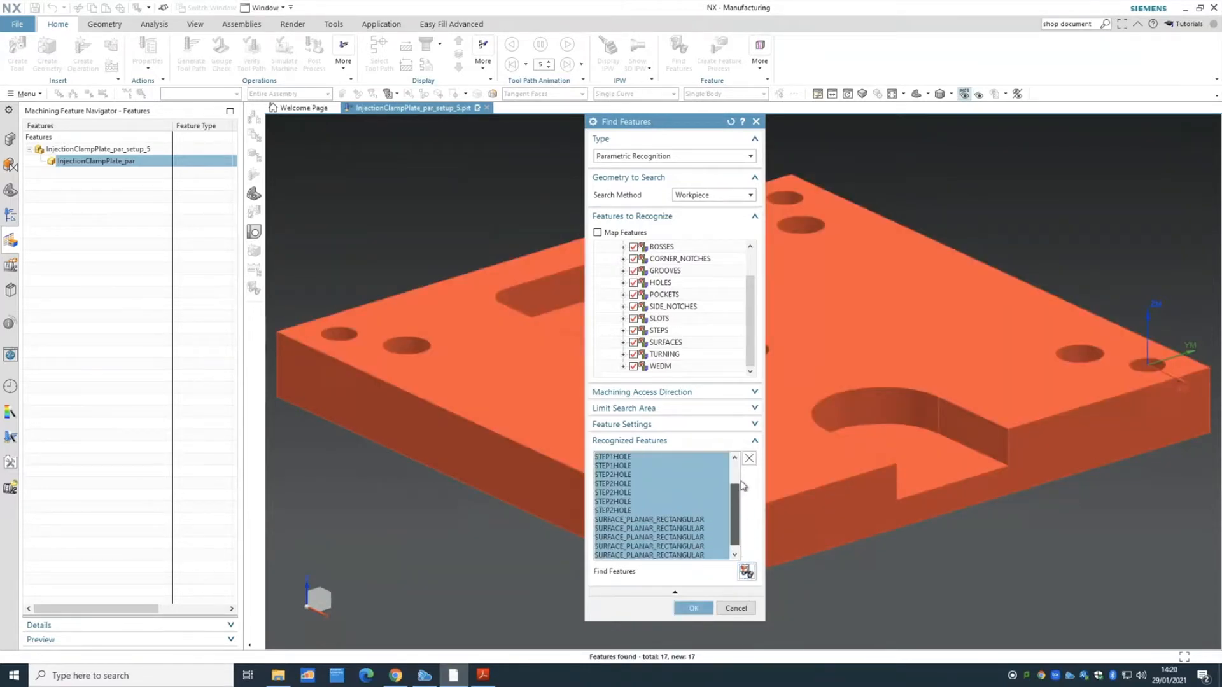
scroll(700, 474, up, 2)
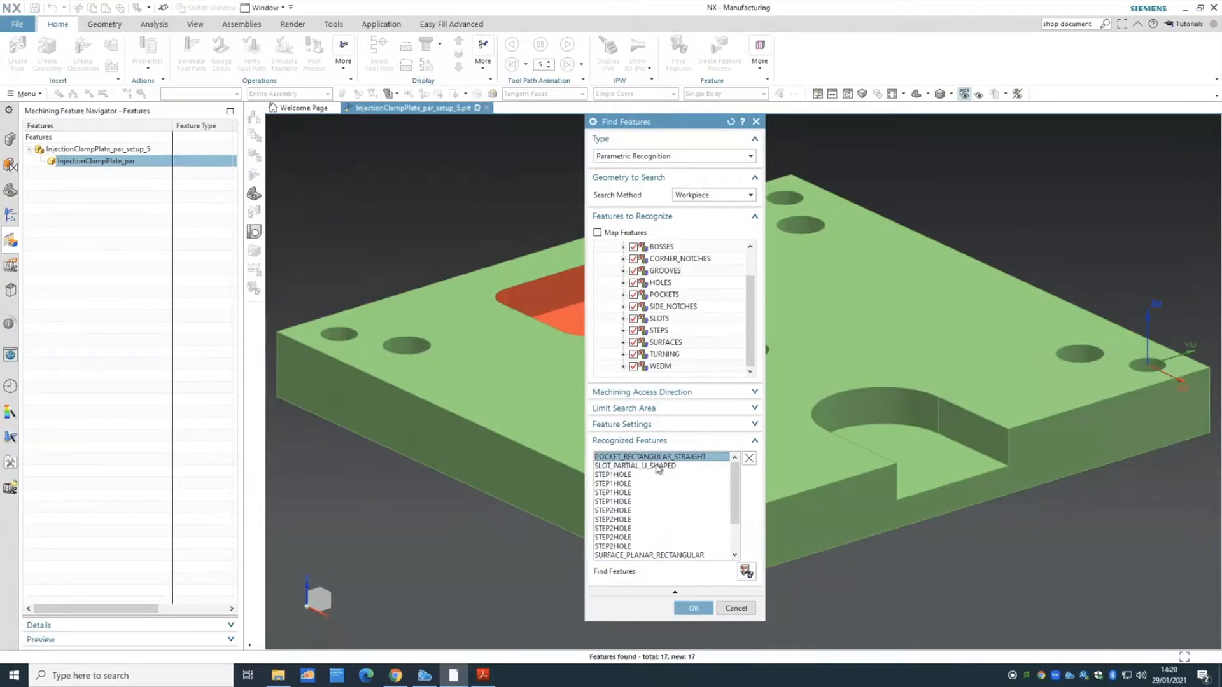
- Move the dialog aside and delete POCKET_RECTANGULAR_STRAIGHT from the recognized features
click(664, 468)
ctrl+click(663, 457)
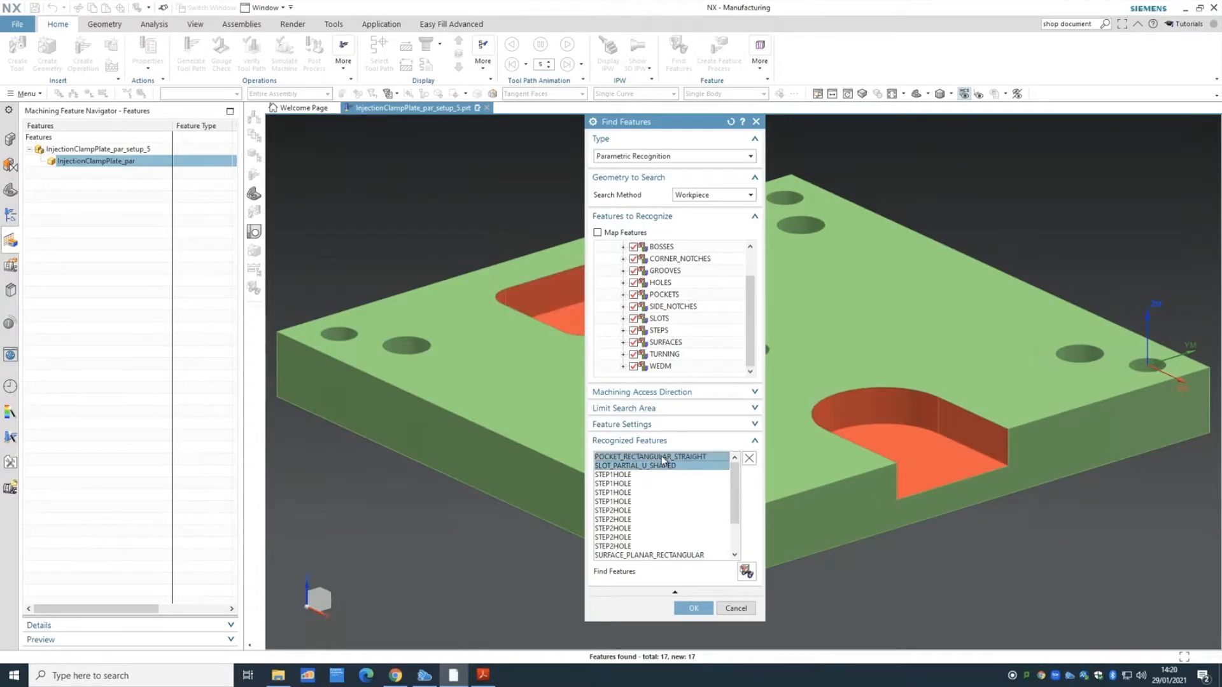
drag(638, 131, 245, 147)
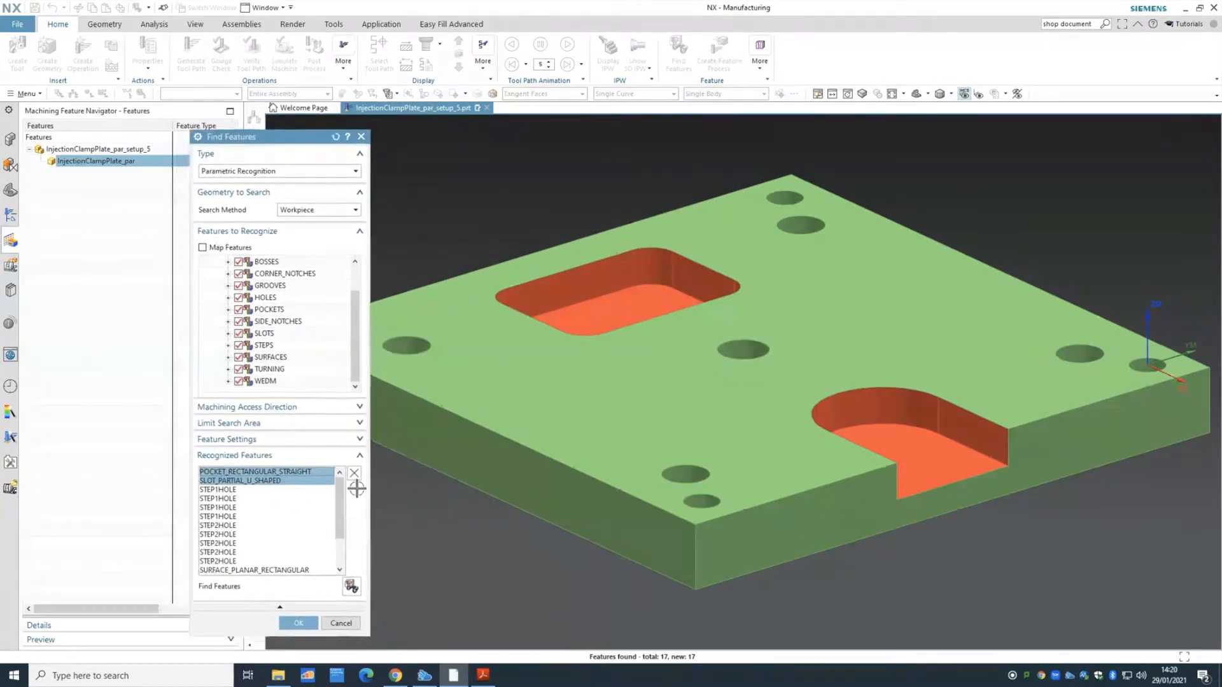
click(274, 498)
click(272, 474)
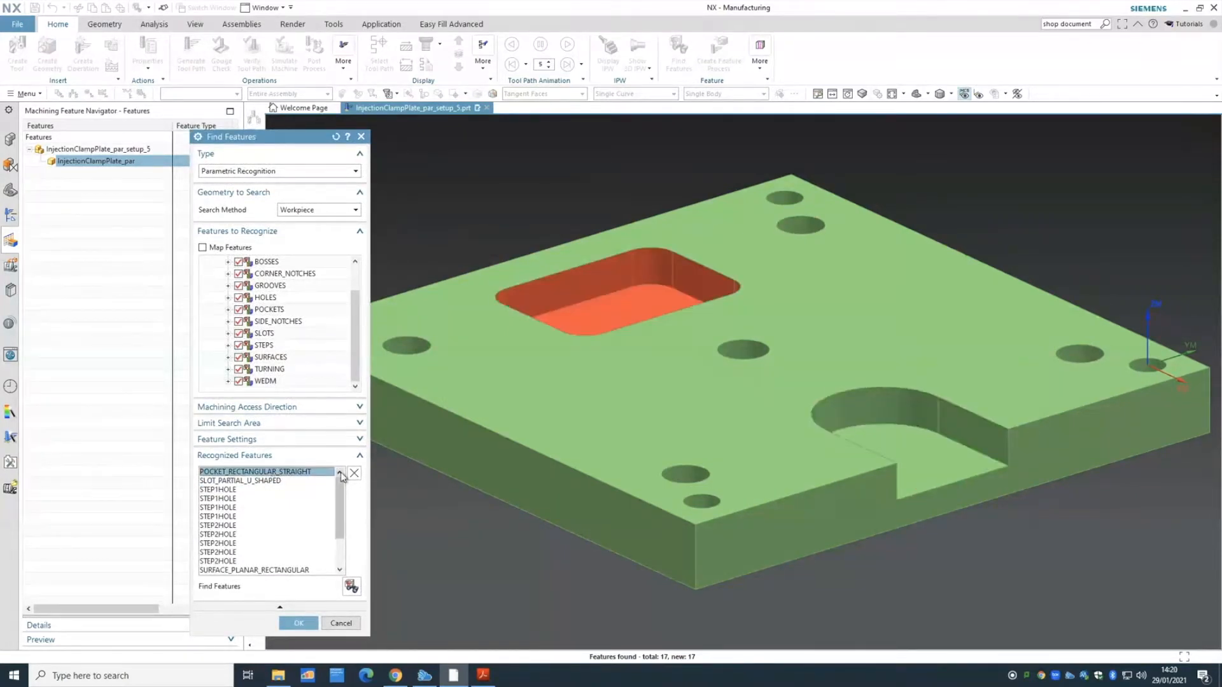
click(354, 474)
- Delete SLOT_PARTIAL_U_SHAPED and select all six SURFACE_PLANAR_RECTANGULAR features
click(279, 473)
click(354, 473)
scroll(273, 521, down, 1)
click(280, 525)
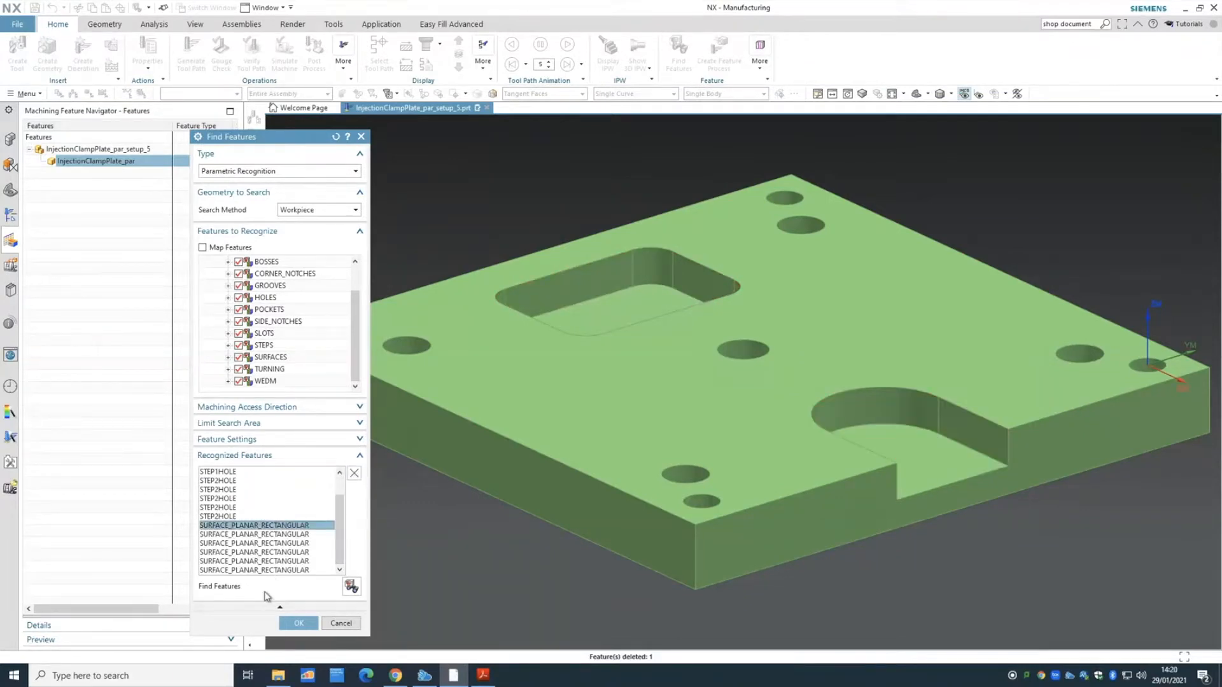
shift+click(264, 570)
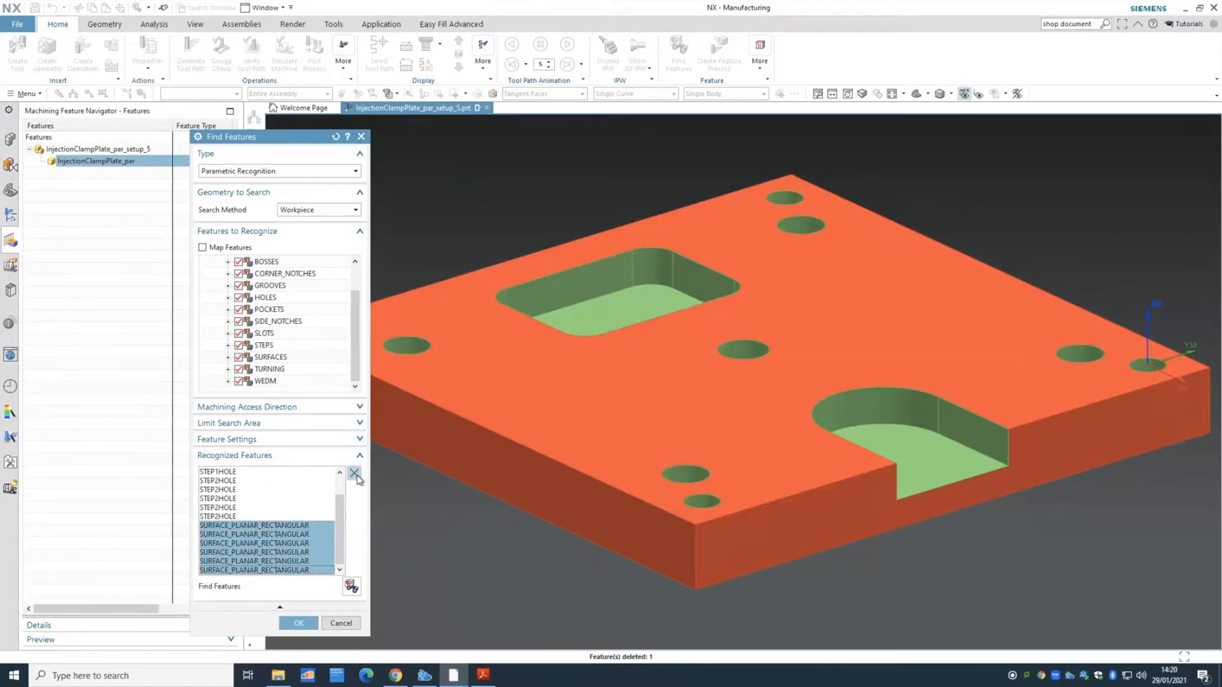
- Delete the six planar surface features and highlight the first two STEP1HOLE holes
click(355, 474)
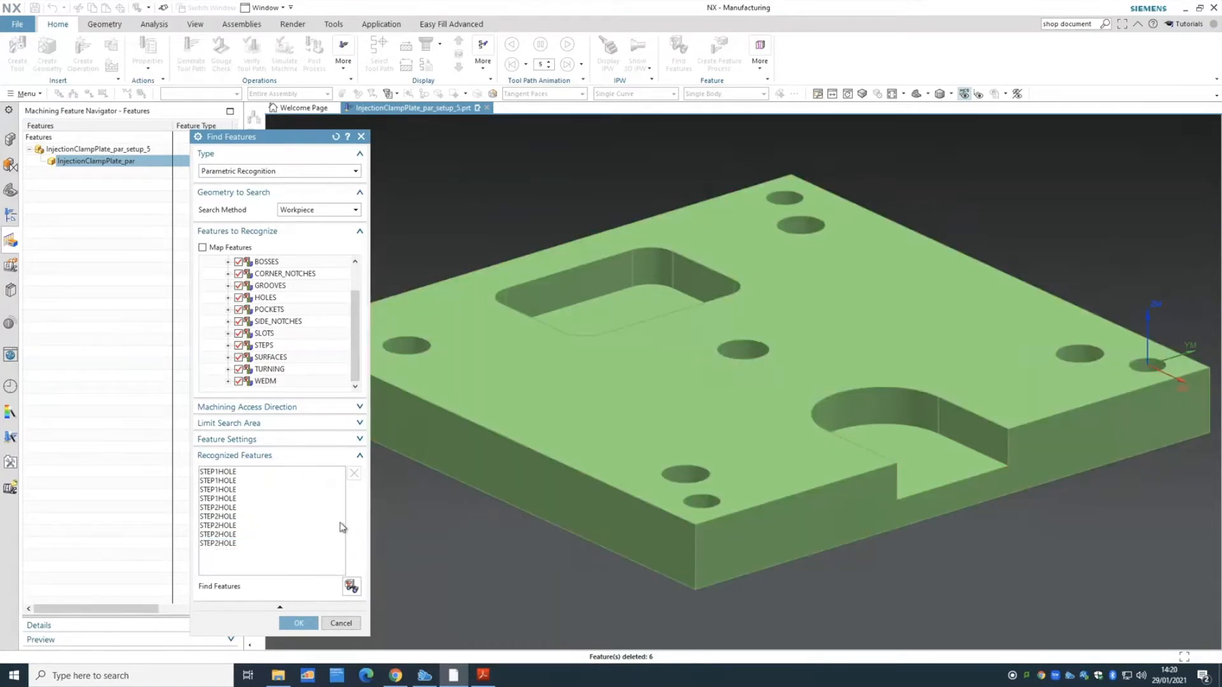
click(235, 472)
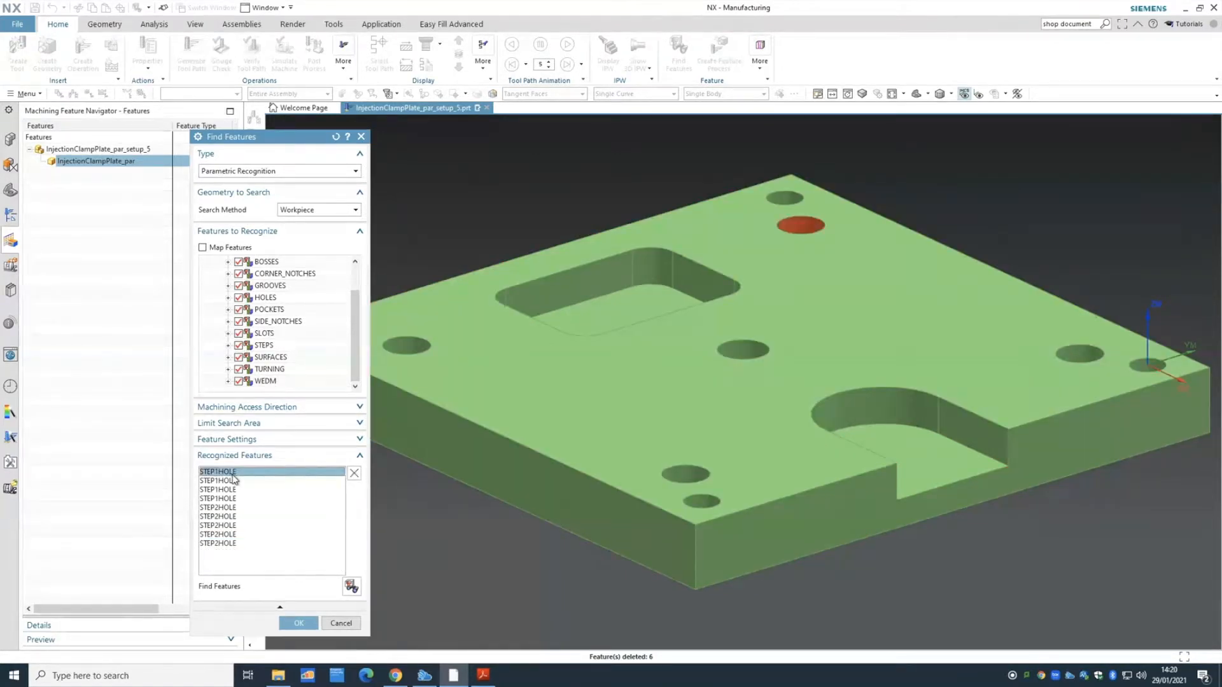
click(233, 480)
- Step through the remaining STEP1HOLE and STEP2HOLE features, checking each on the part
key(Down)
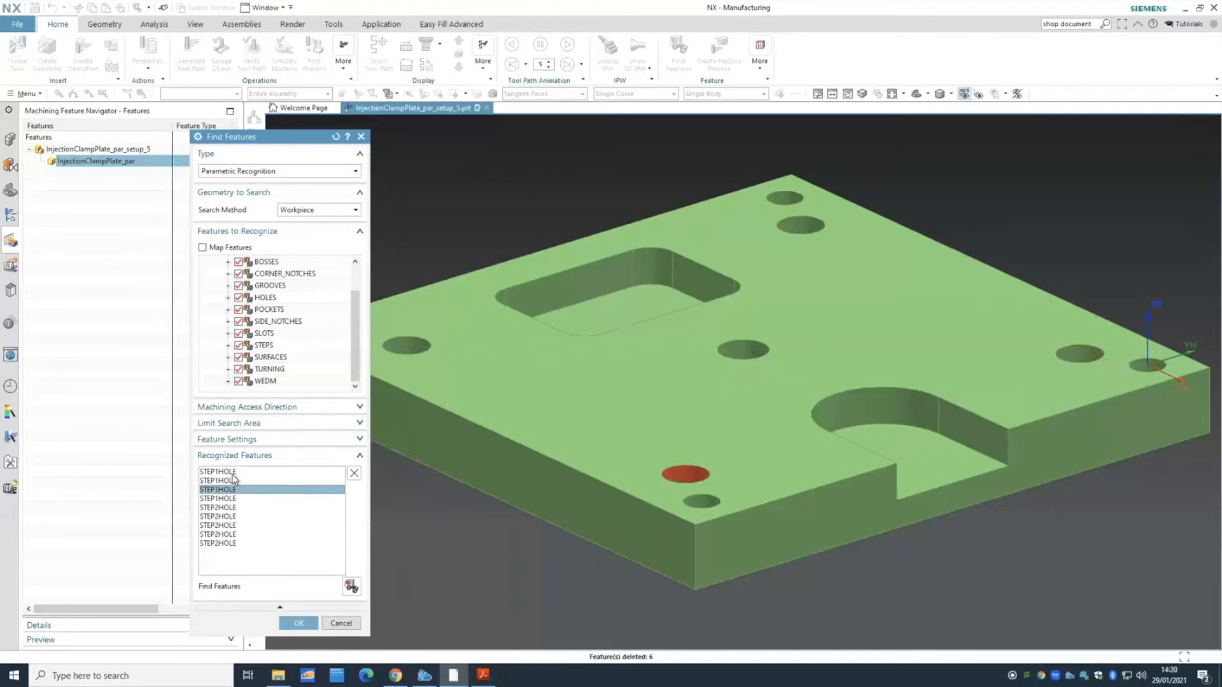
key(Down)
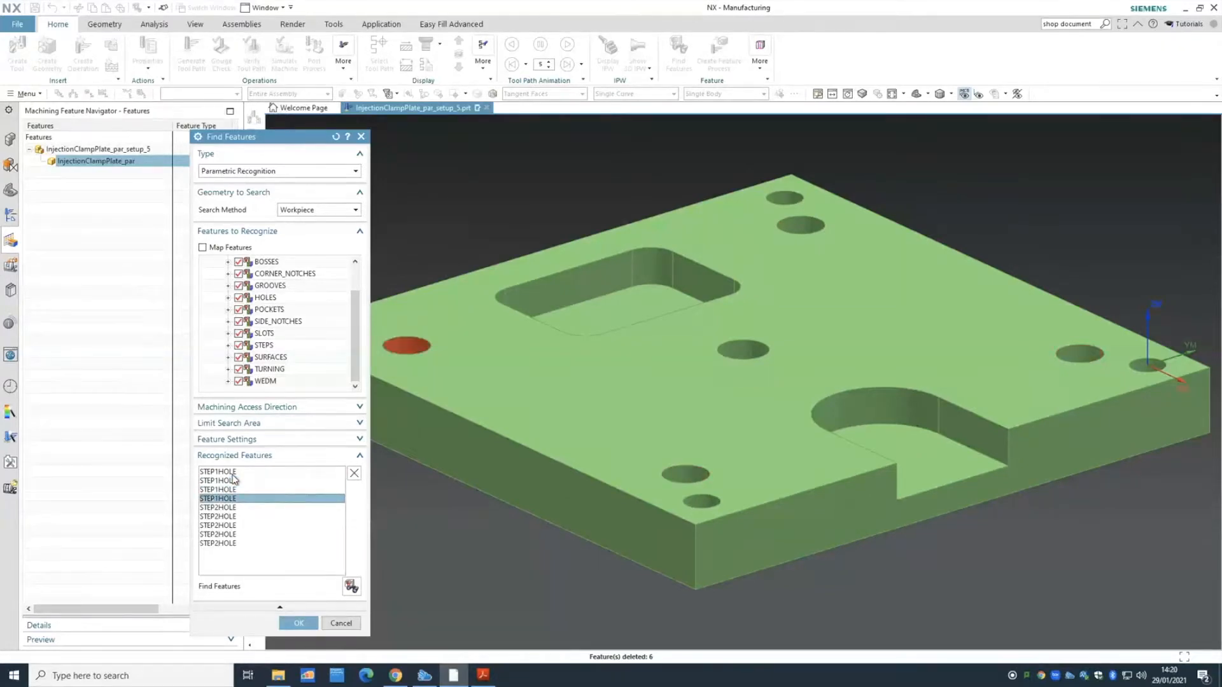
key(Down)
key(Down)
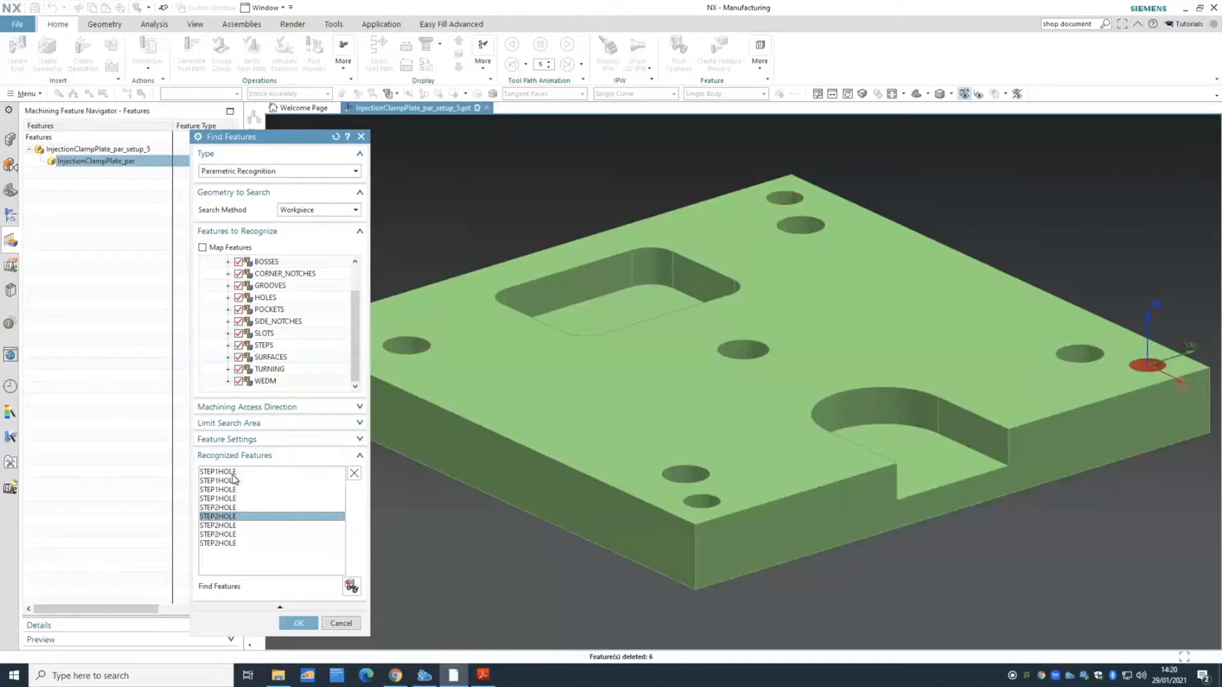
key(Down)
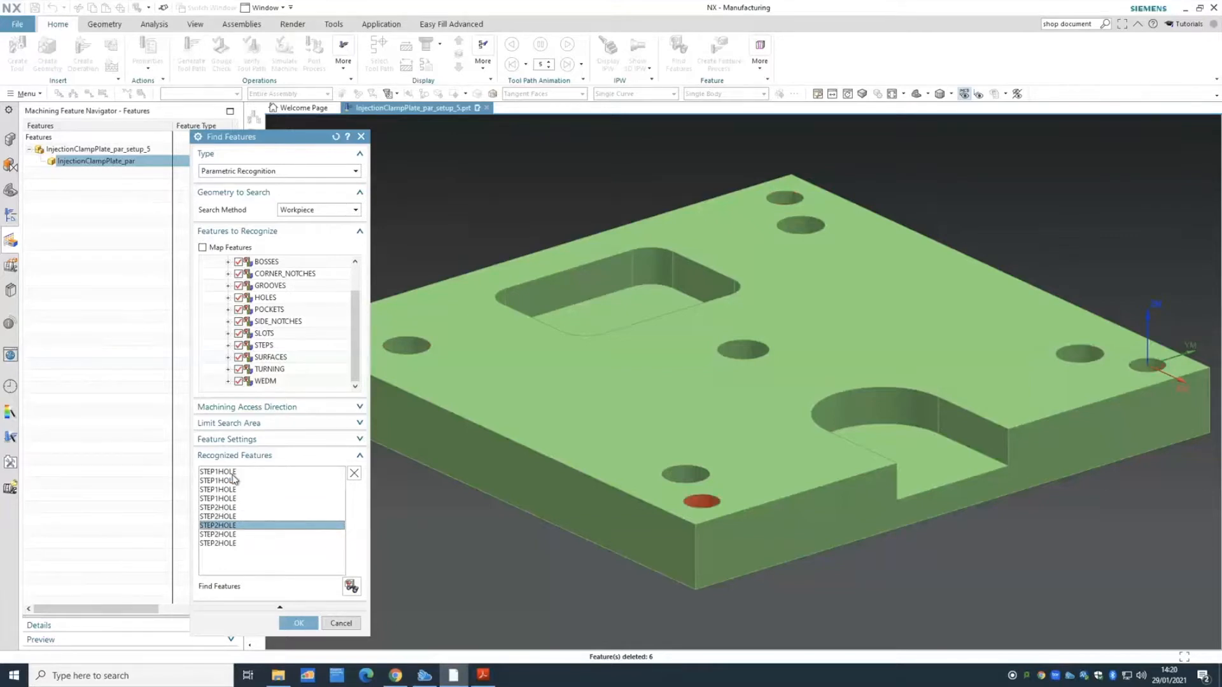
key(Down)
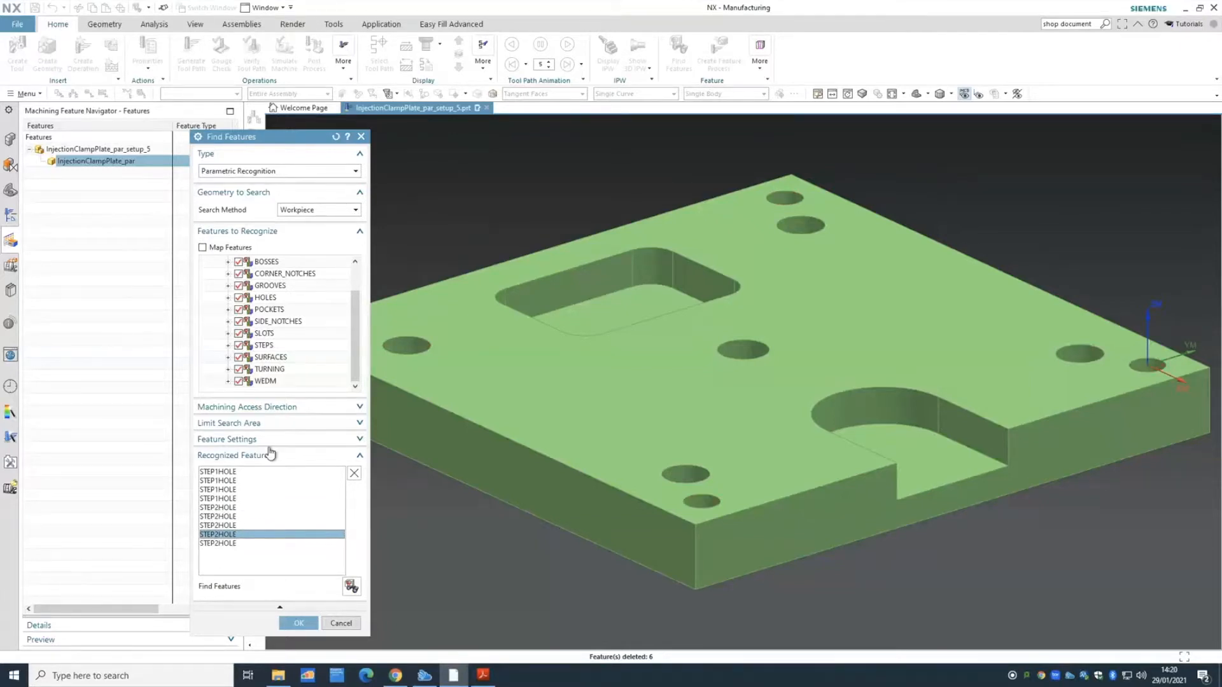
drag(291, 131, 164, 118)
key(Down)
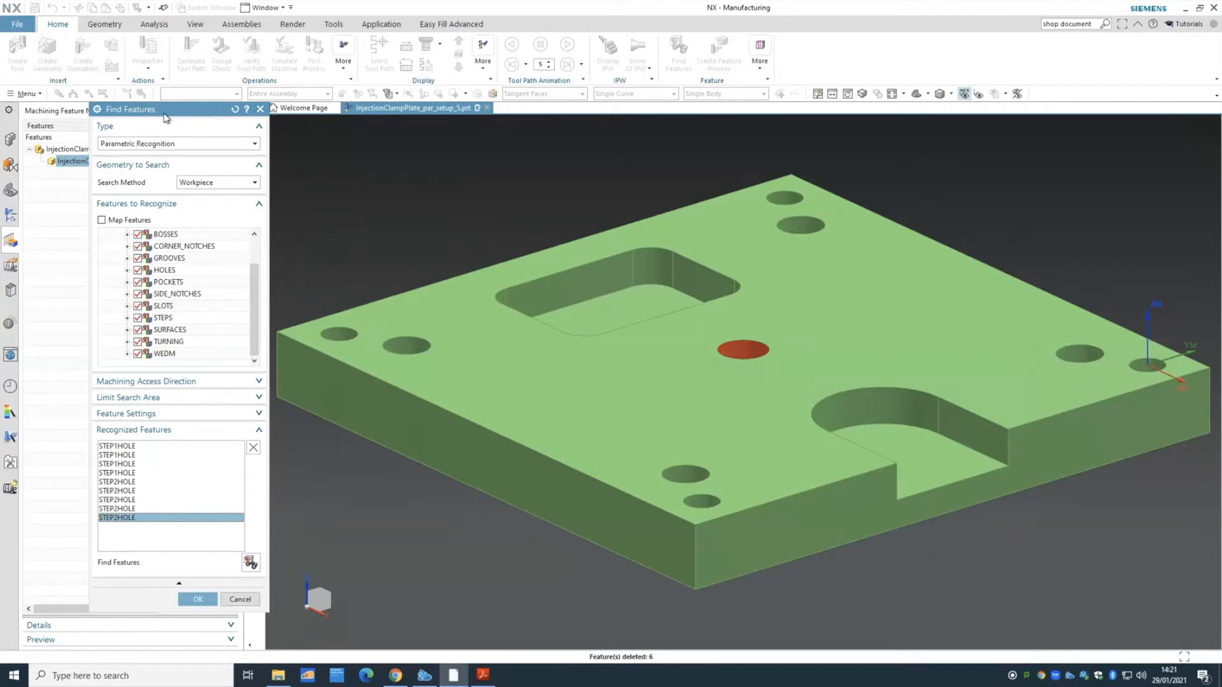
- Add the recognised holes to the feature navigator, then select STEP1HOLE_4 through STEP2HOLE_11
click(216, 596)
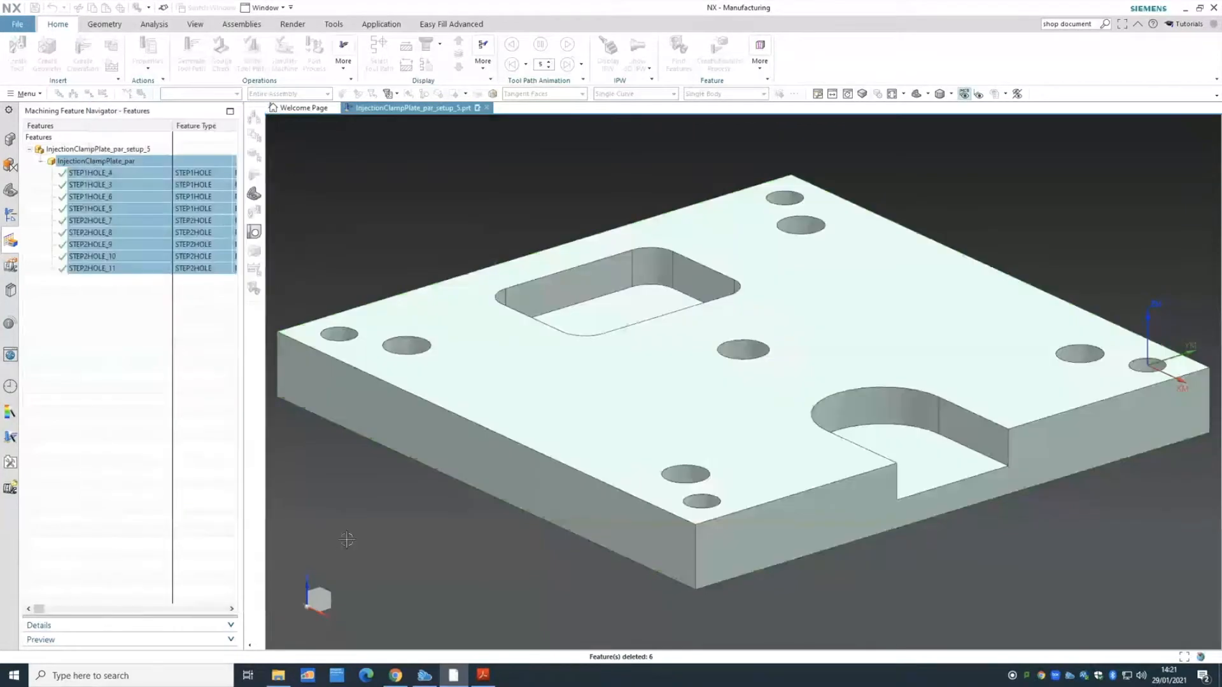
click(102, 337)
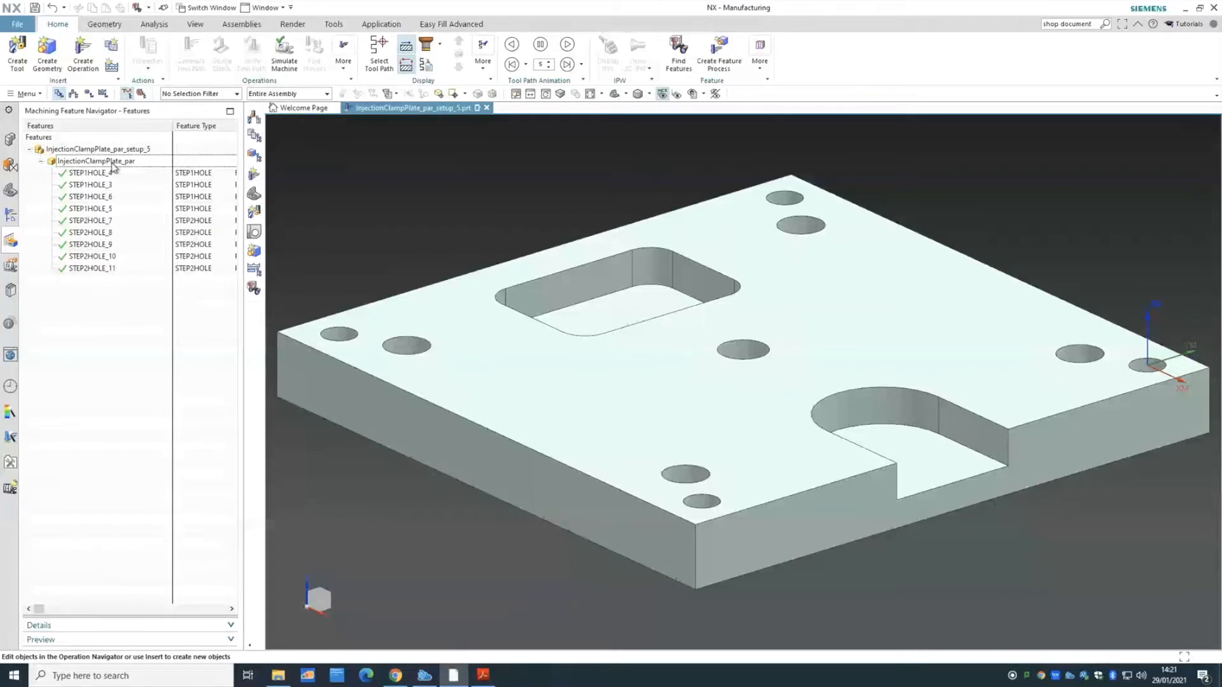
click(92, 173)
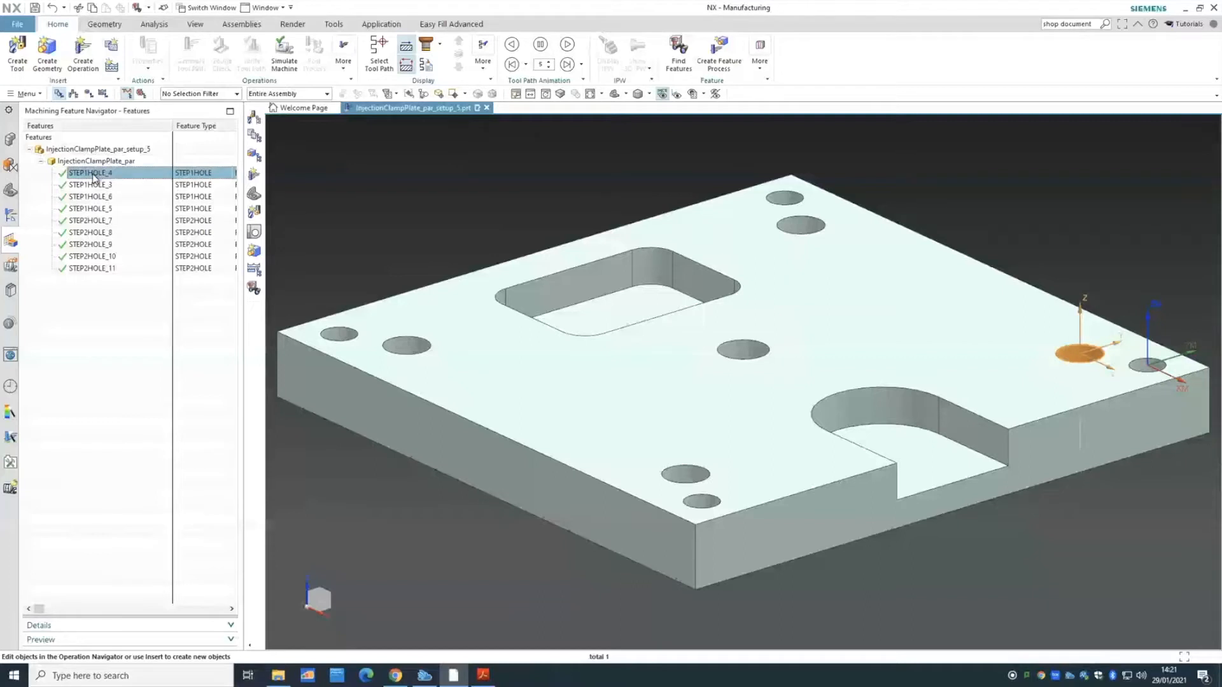
shift+click(110, 272)
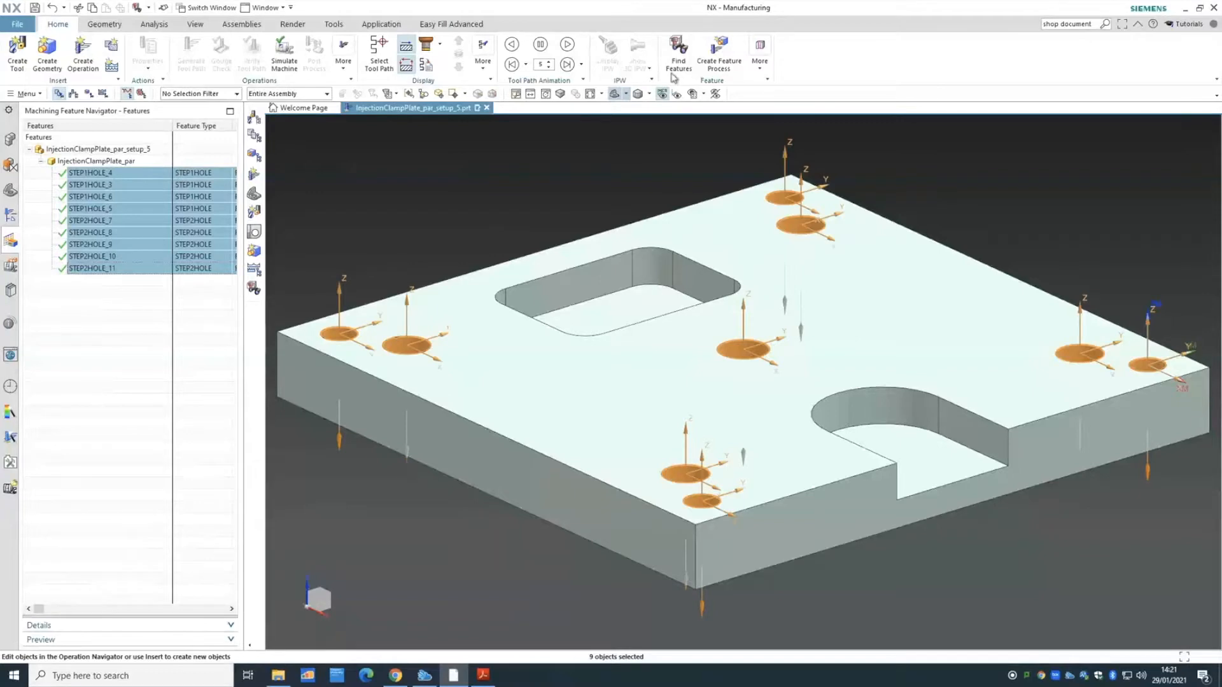
click(719, 70)
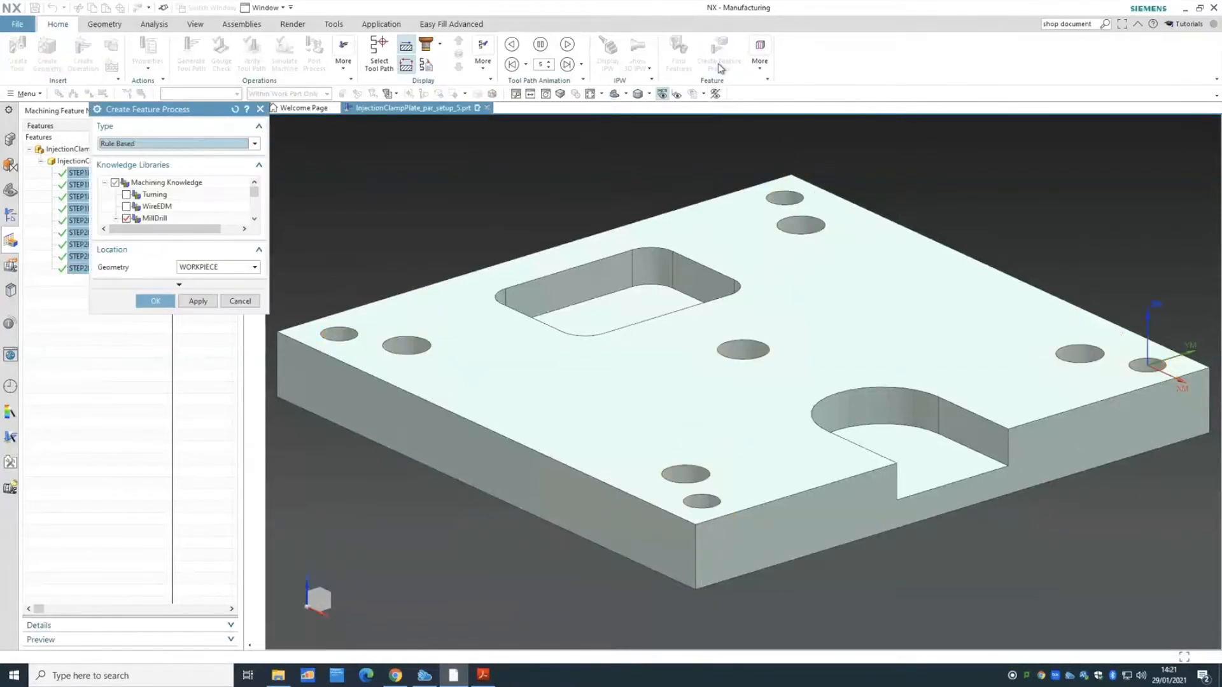
- Keep Rule Based as the feature process type and adjust the rule library list
click(187, 146)
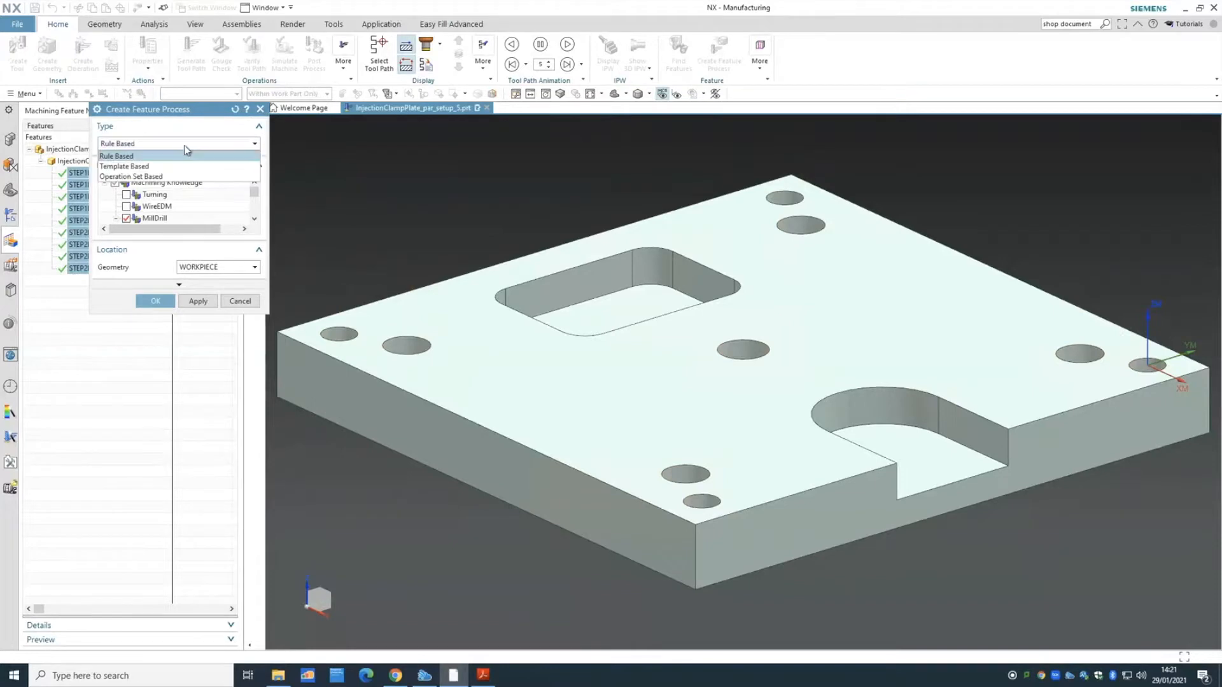
click(187, 150)
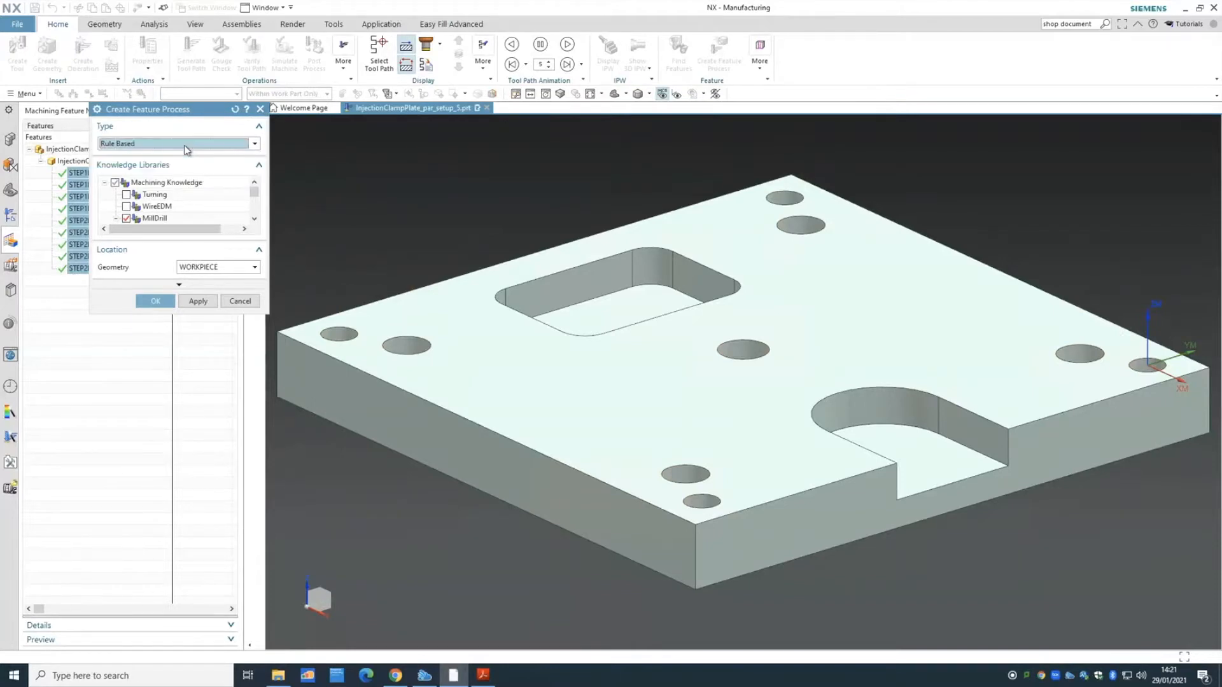
click(255, 220)
click(255, 220)
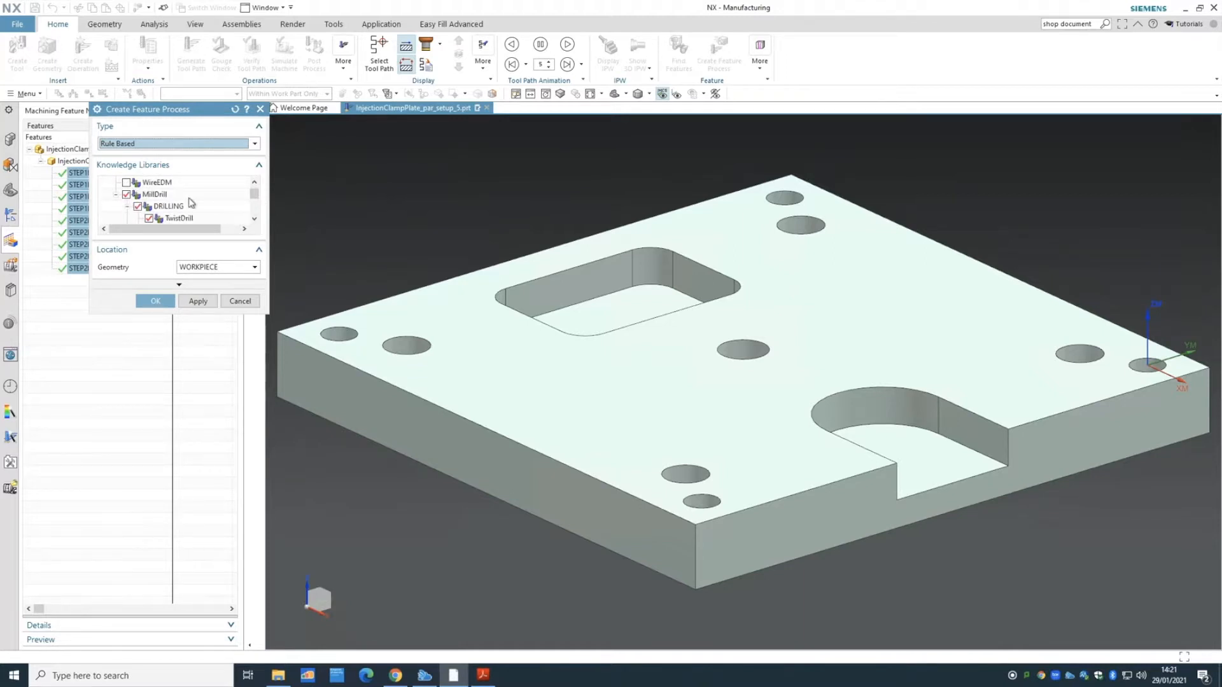
click(254, 219)
click(254, 219)
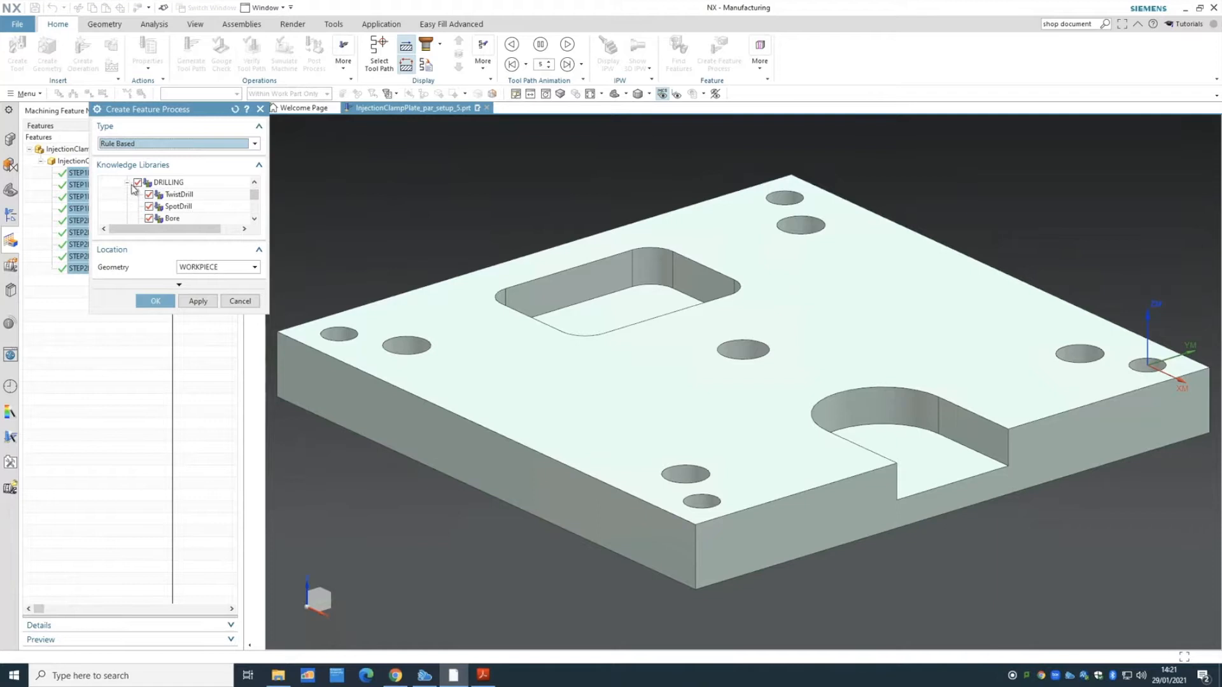
click(254, 219)
click(254, 220)
click(255, 219)
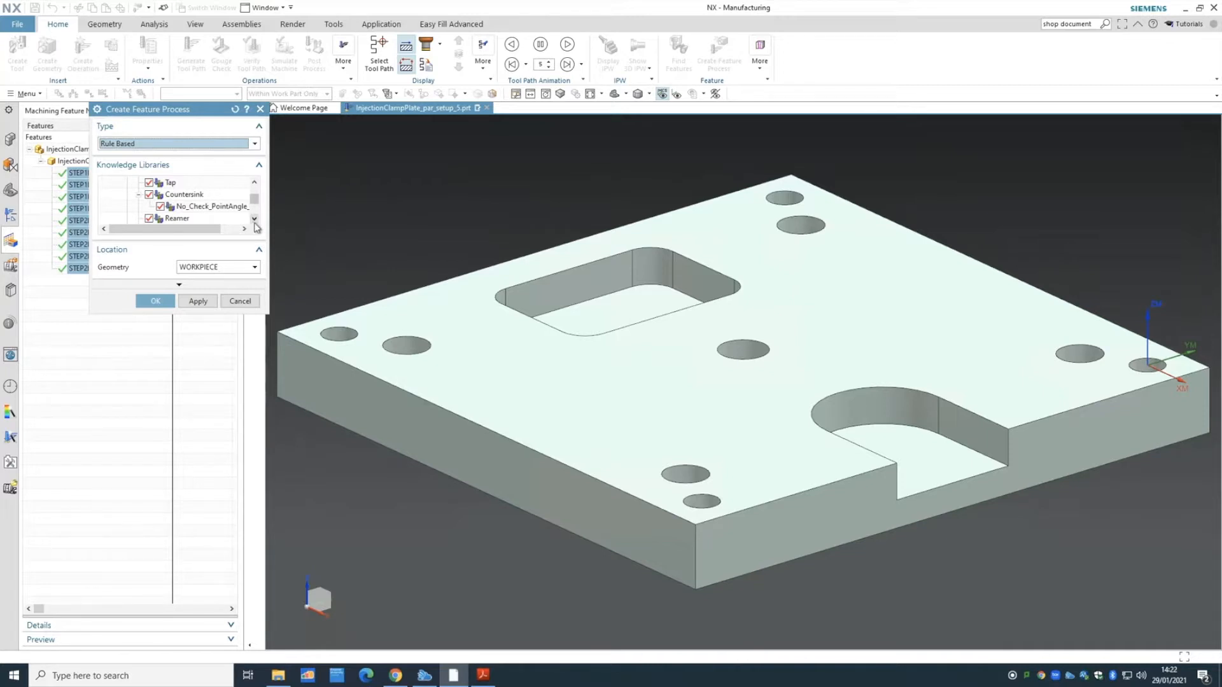
- Set the parent geometry to WORKPIECE and create the hole operations
click(216, 269)
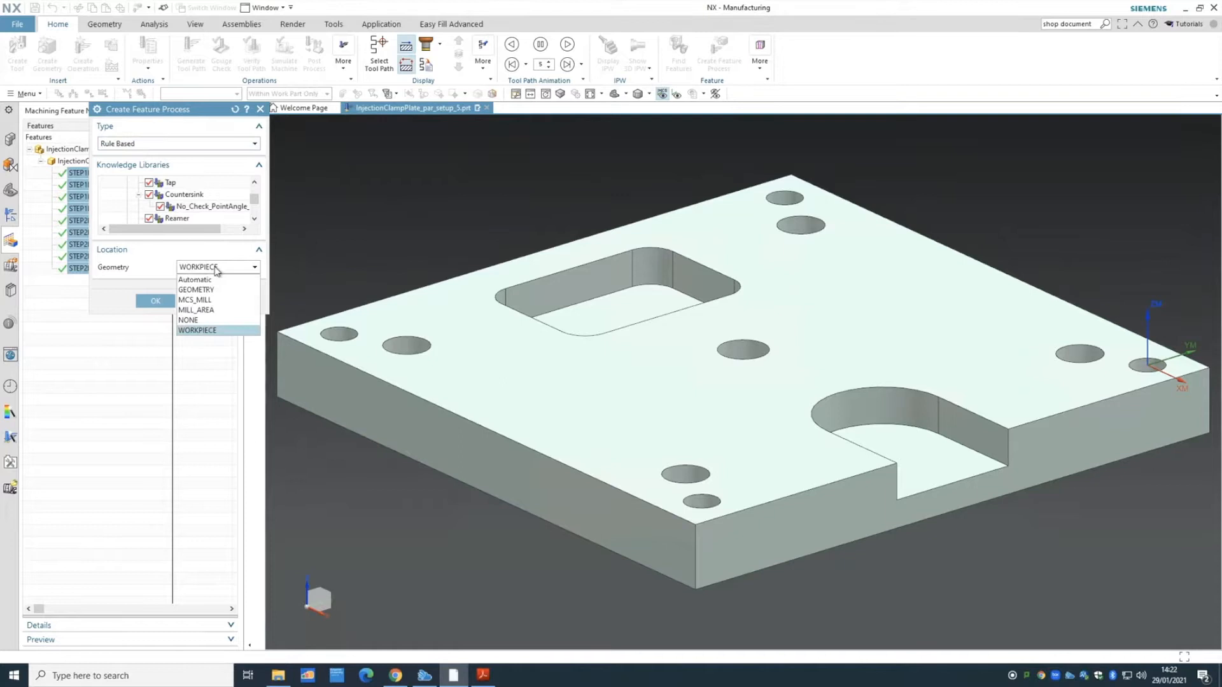
click(197, 330)
click(232, 267)
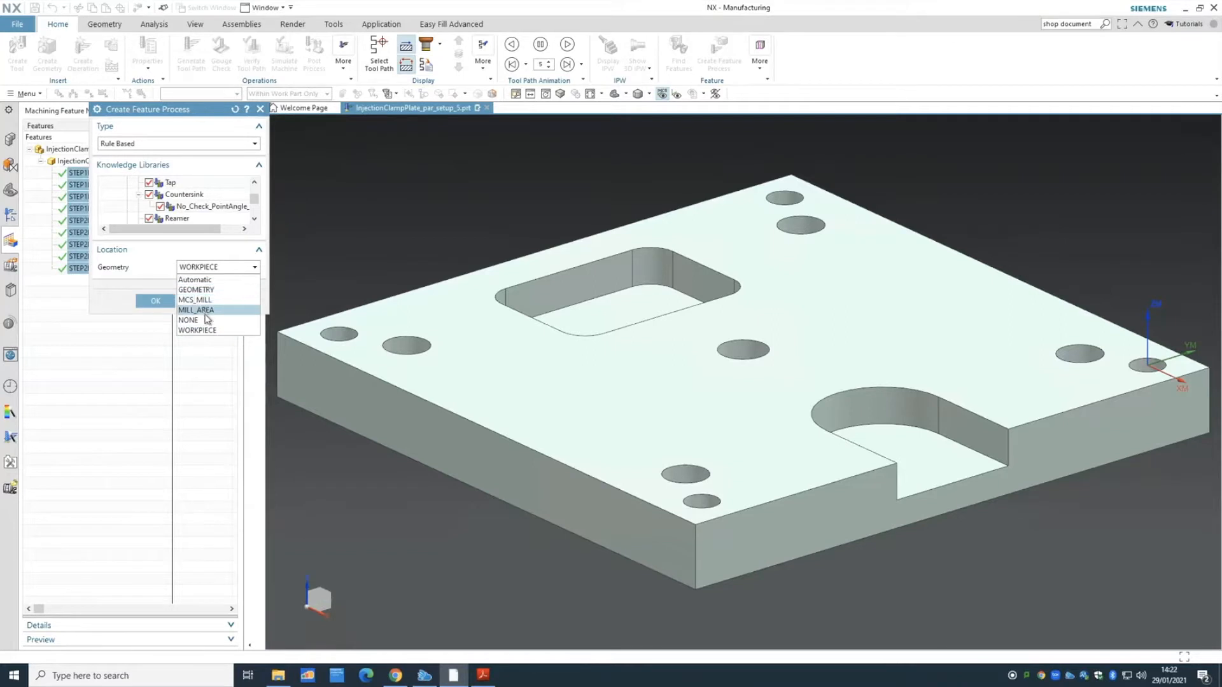
click(210, 330)
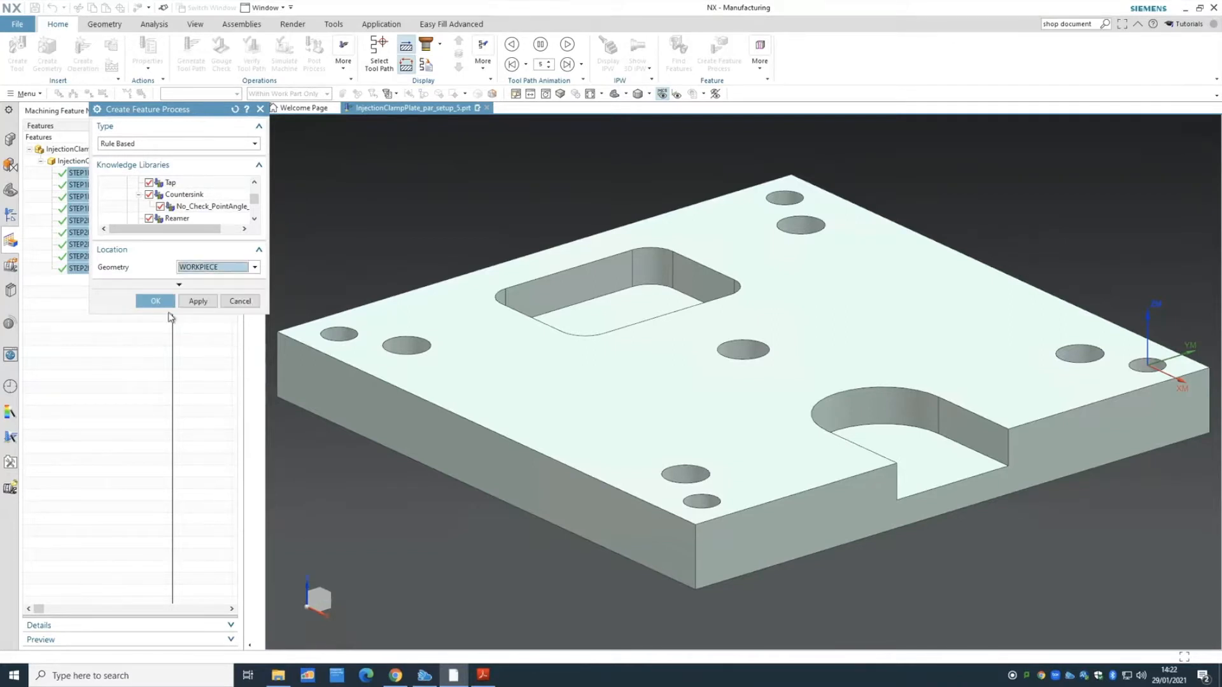
click(156, 301)
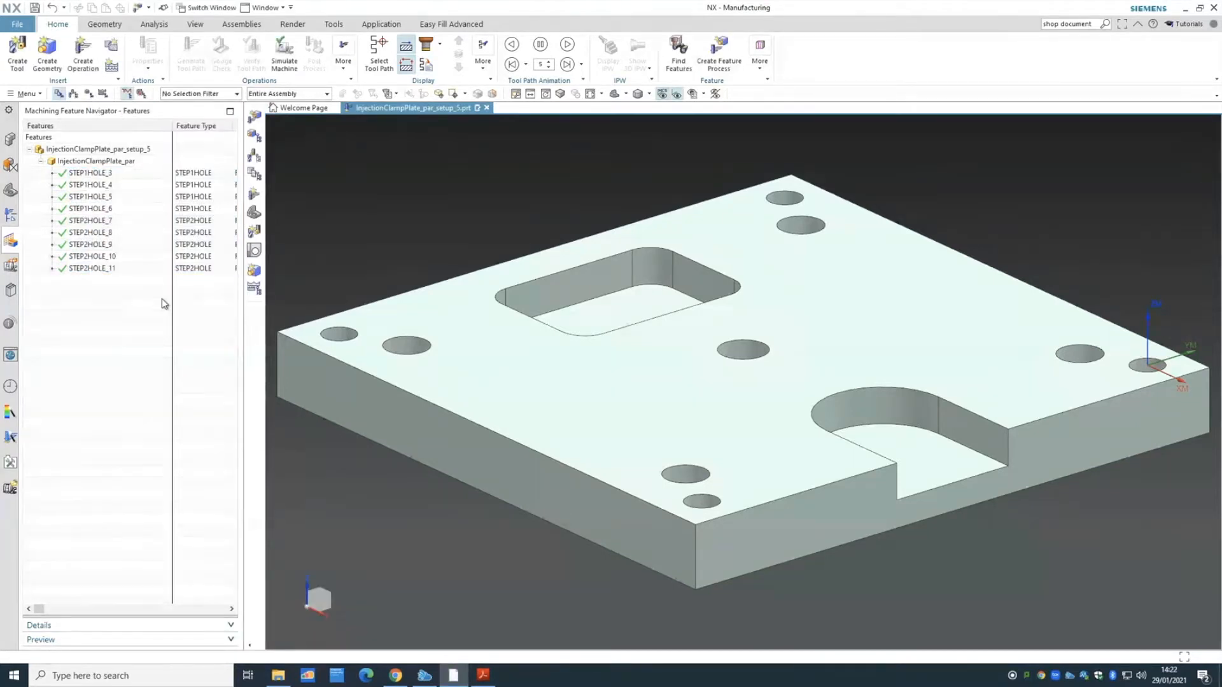
- Reselect the nine hole features, start another feature process, then cancel it
click(92, 268)
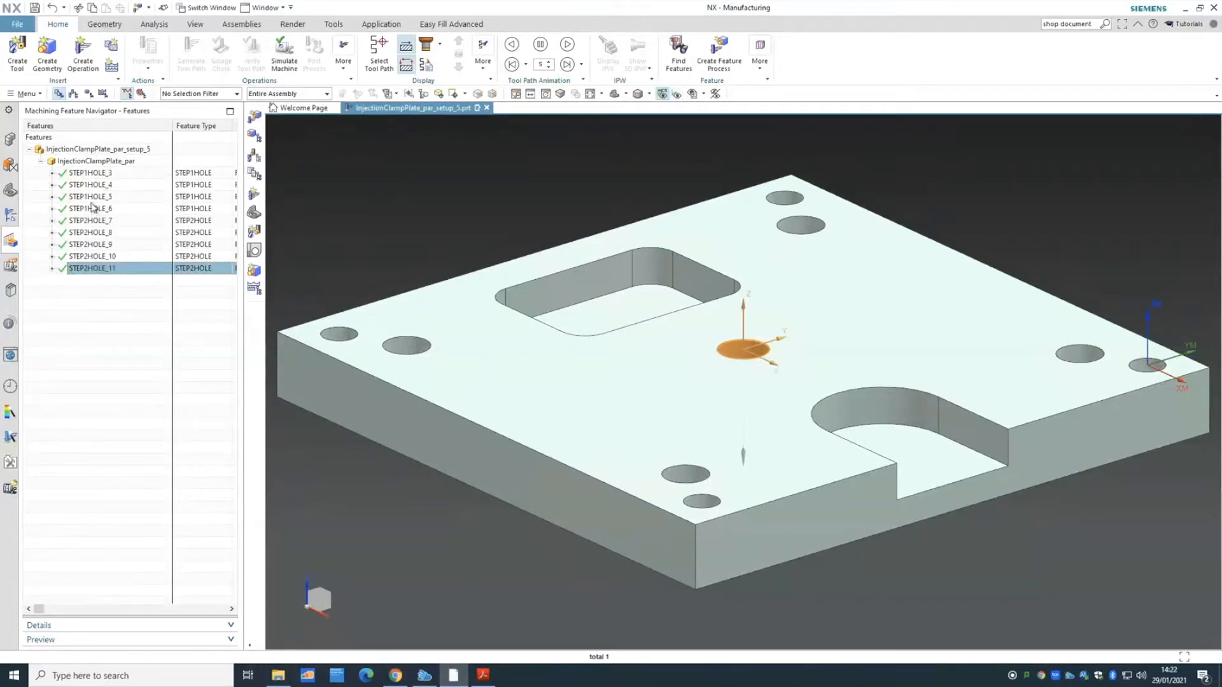
shift+click(95, 180)
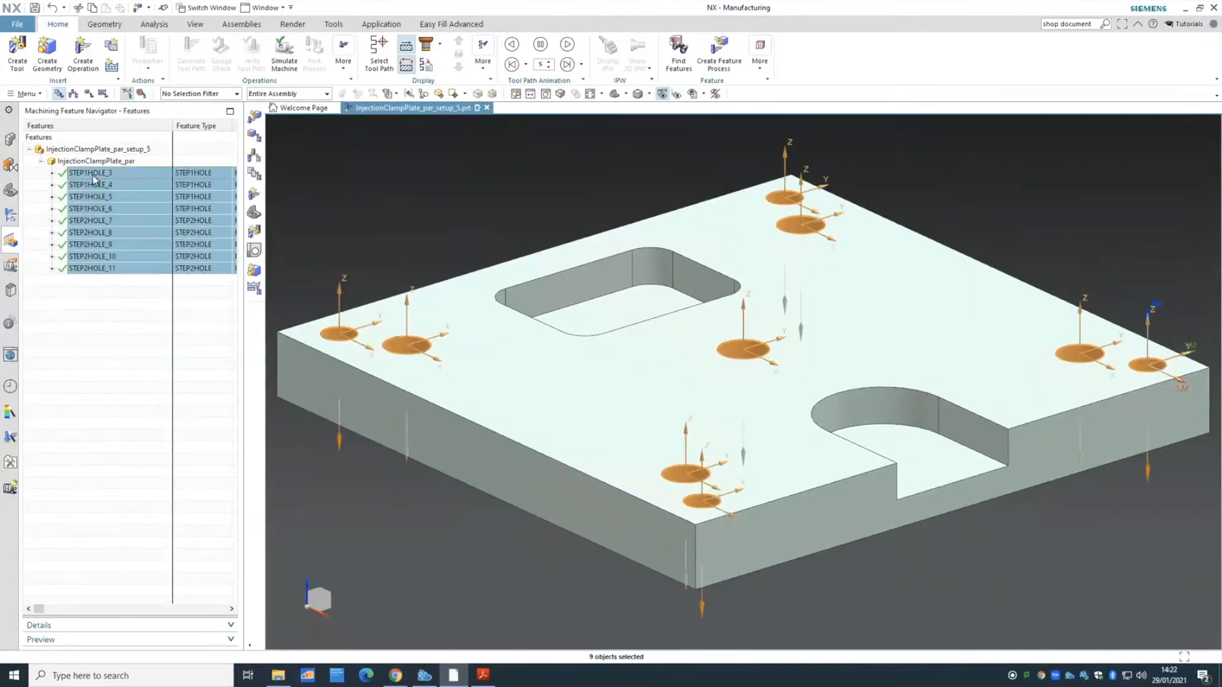
click(714, 48)
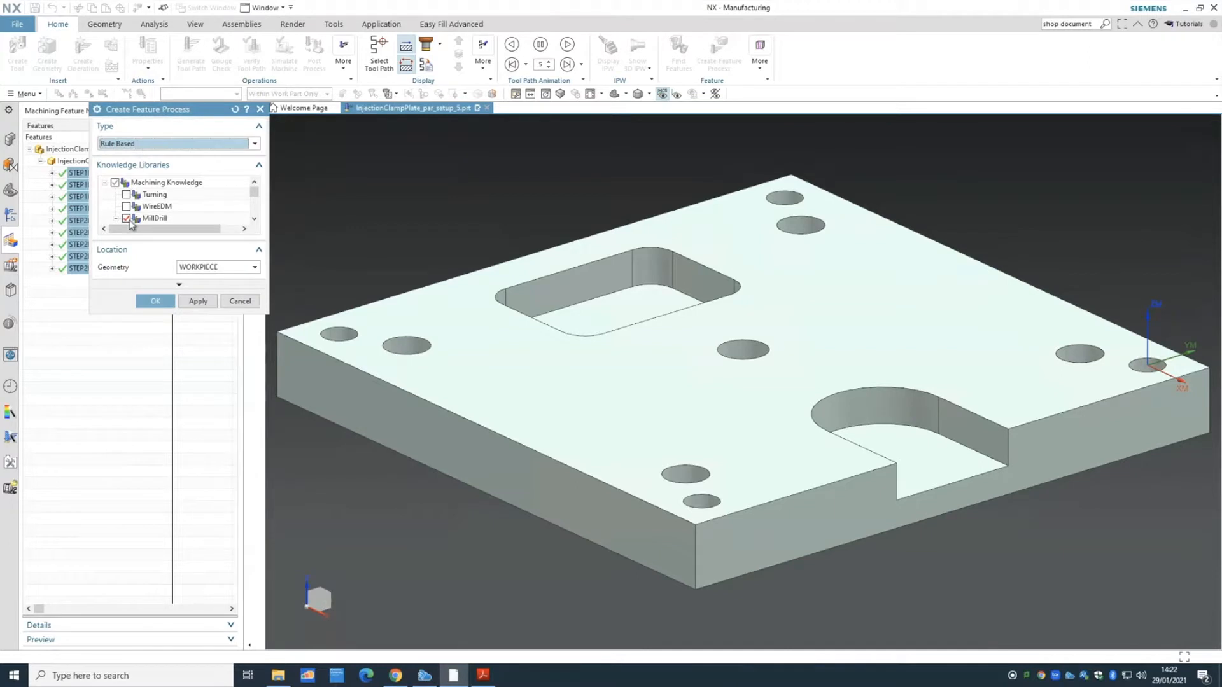
scroll(132, 217, down, 1)
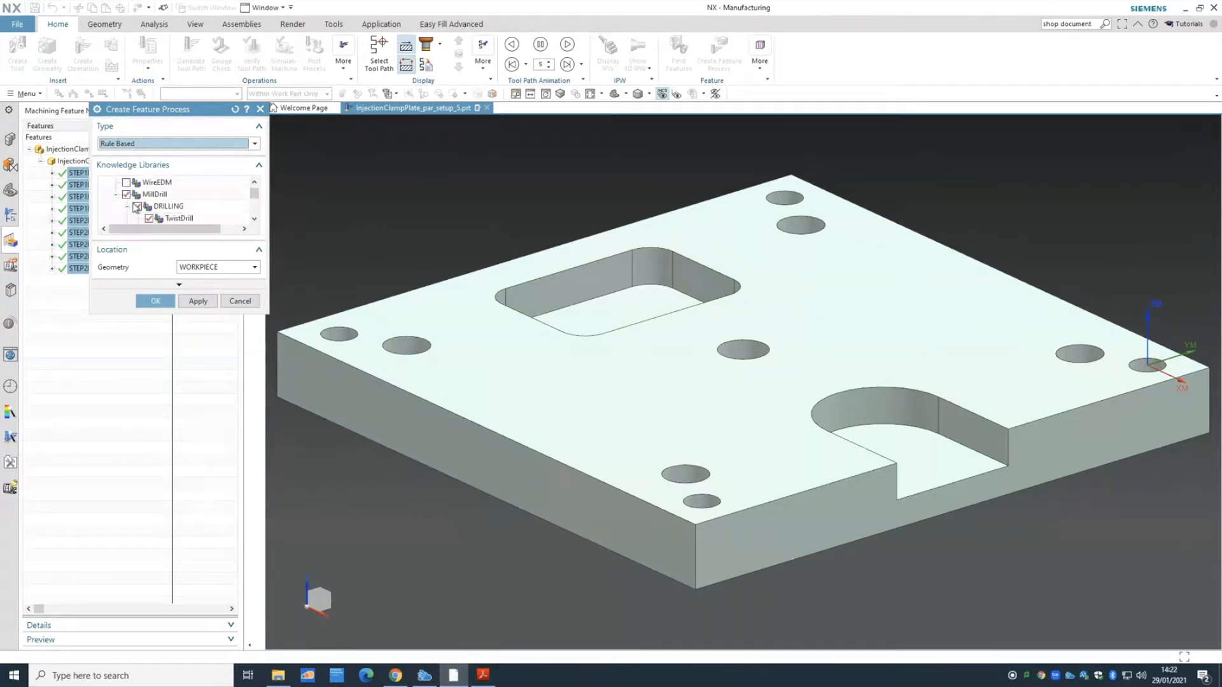
click(254, 219)
click(253, 219)
click(254, 220)
click(254, 220)
click(254, 220)
click(254, 220)
click(254, 219)
click(254, 220)
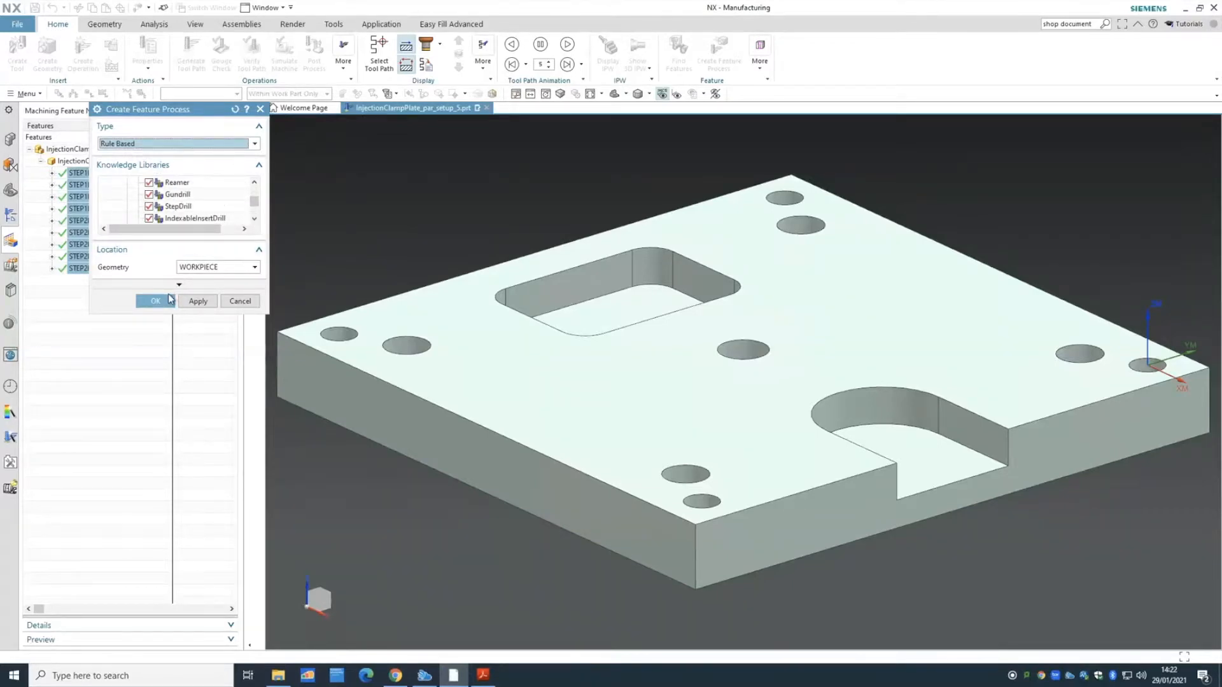
click(240, 301)
- Expand STEP1HOLE_3 to STEP1HOLE_6 to see their operations, then switch to Program Order view
click(52, 173)
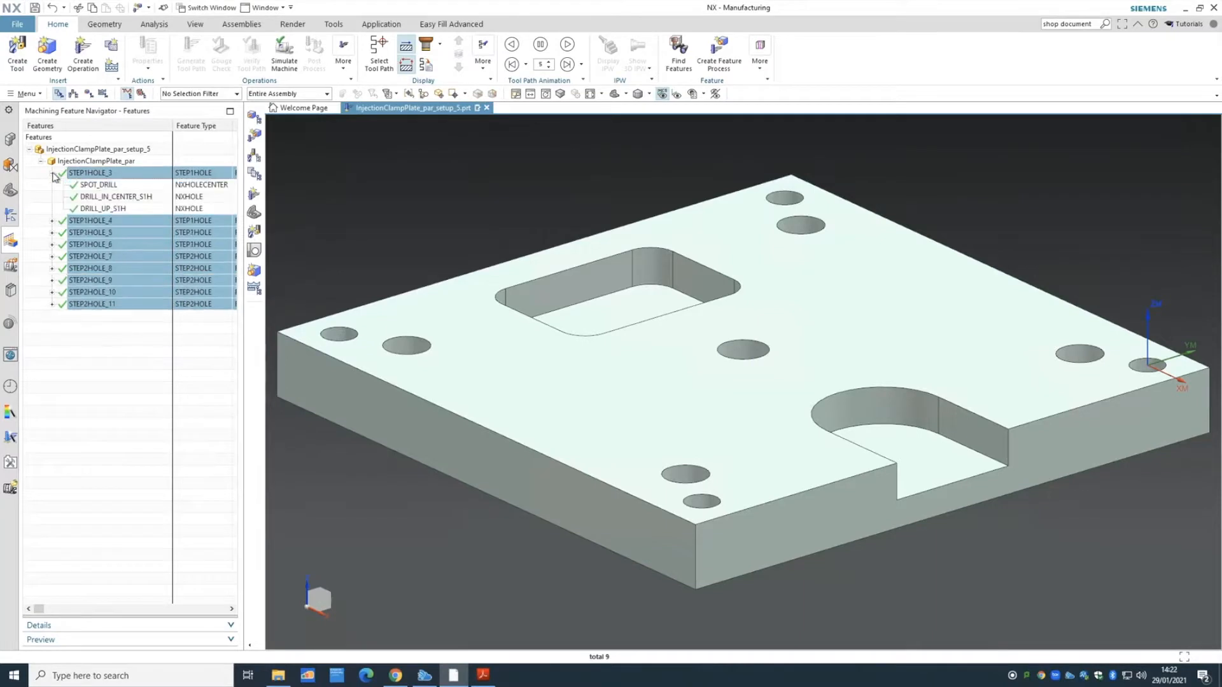
click(52, 220)
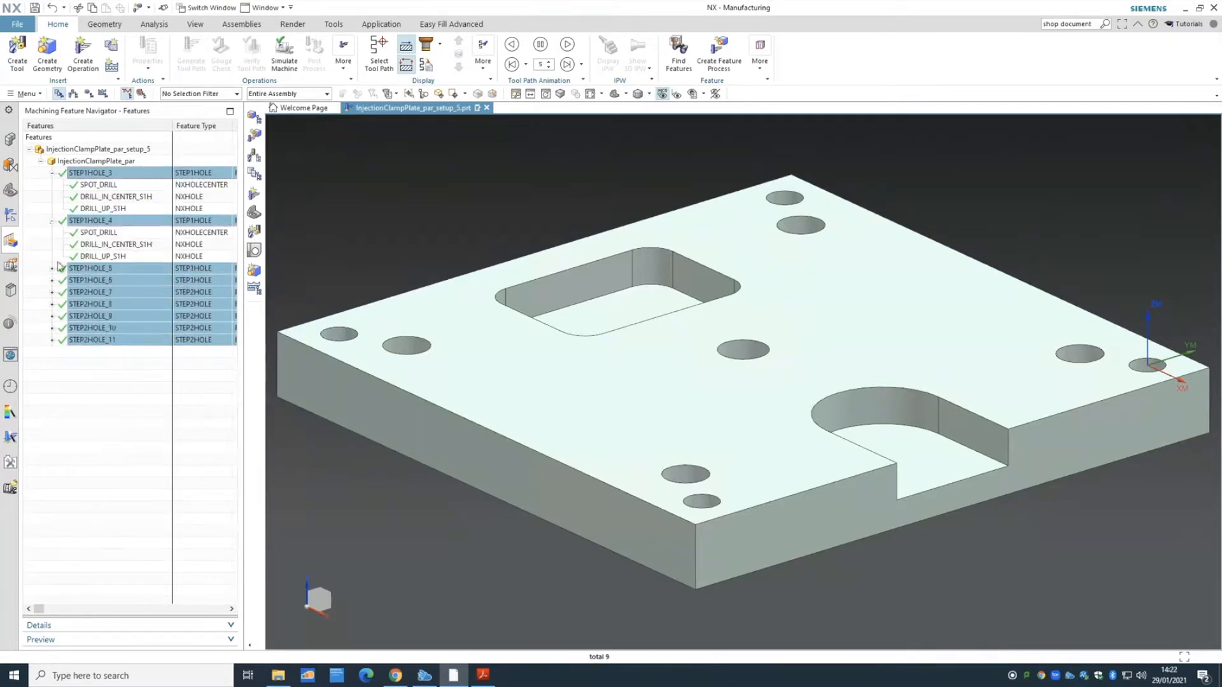
click(52, 268)
click(53, 316)
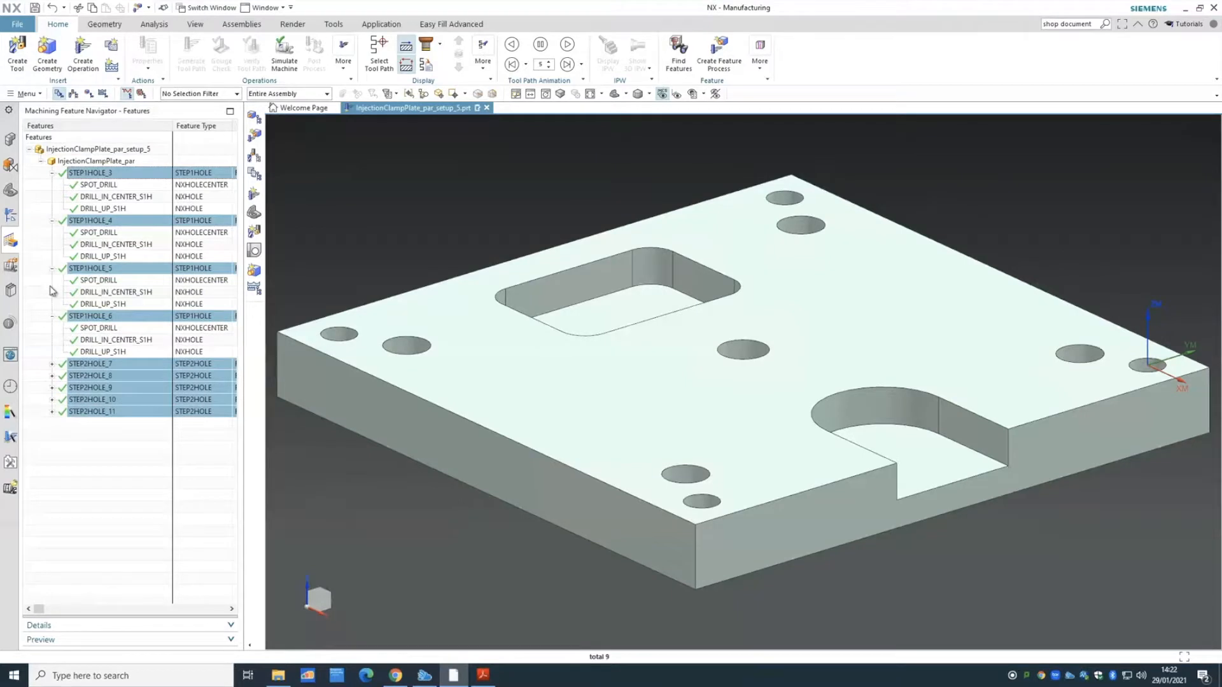
click(12, 217)
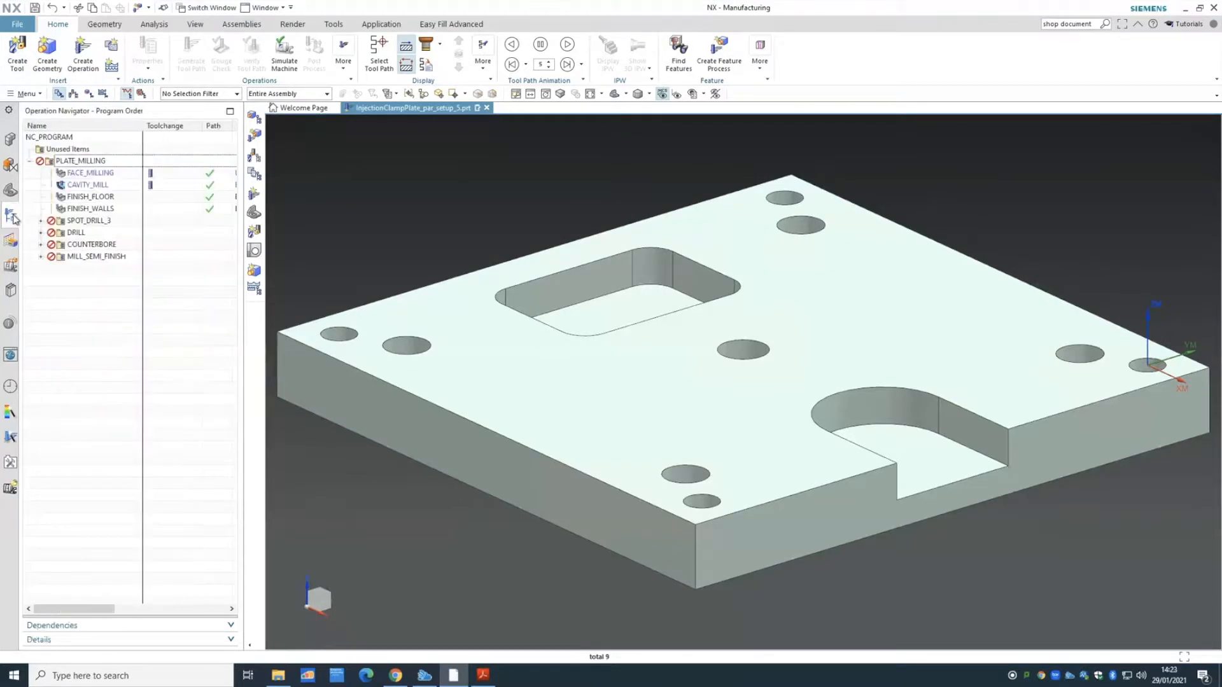
- Expand the SPOT_DRILL_3, DRILL, COUNTERBORE and MILL_SEMI_FINISH program groups
click(41, 220)
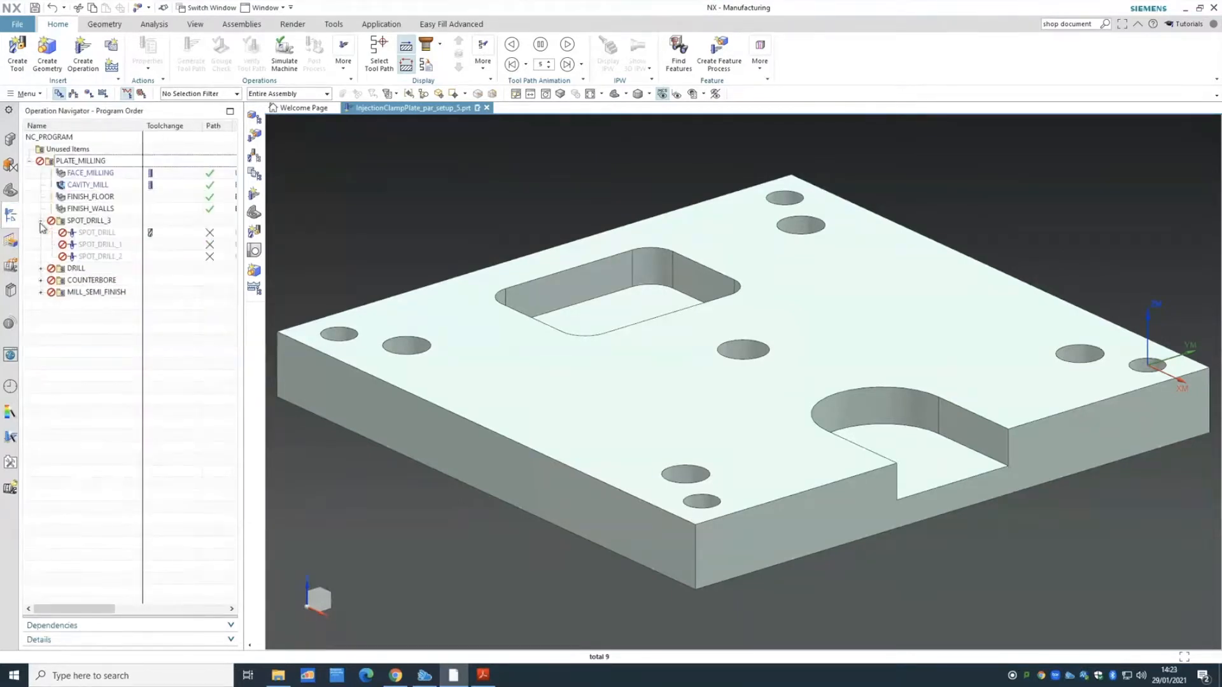
click(40, 267)
click(41, 340)
click(40, 364)
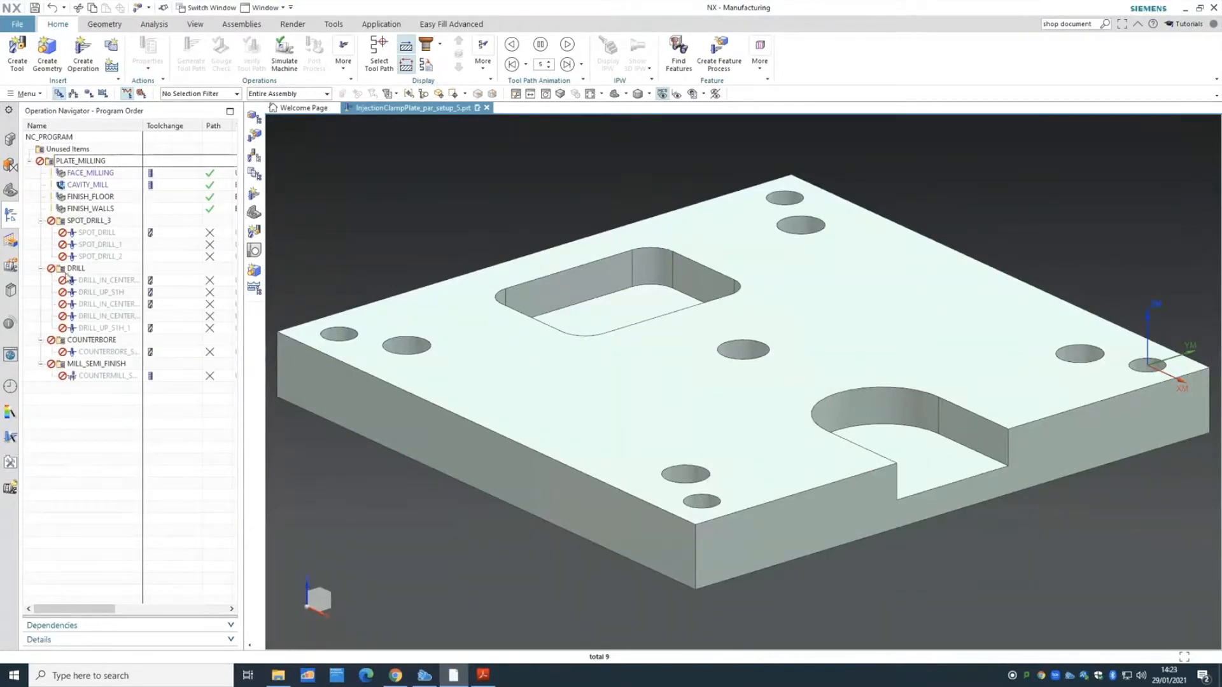
- Highlight the holes machined by each spot-drill, drill, counterbore and countermill operation
click(97, 233)
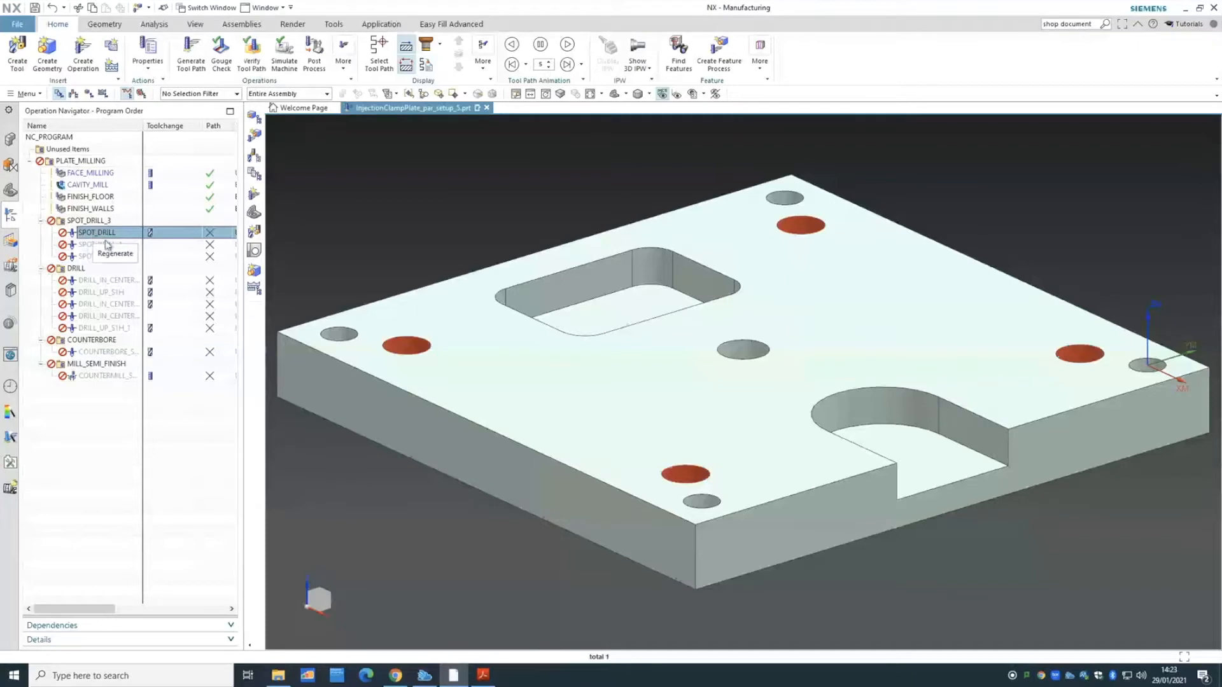
click(106, 246)
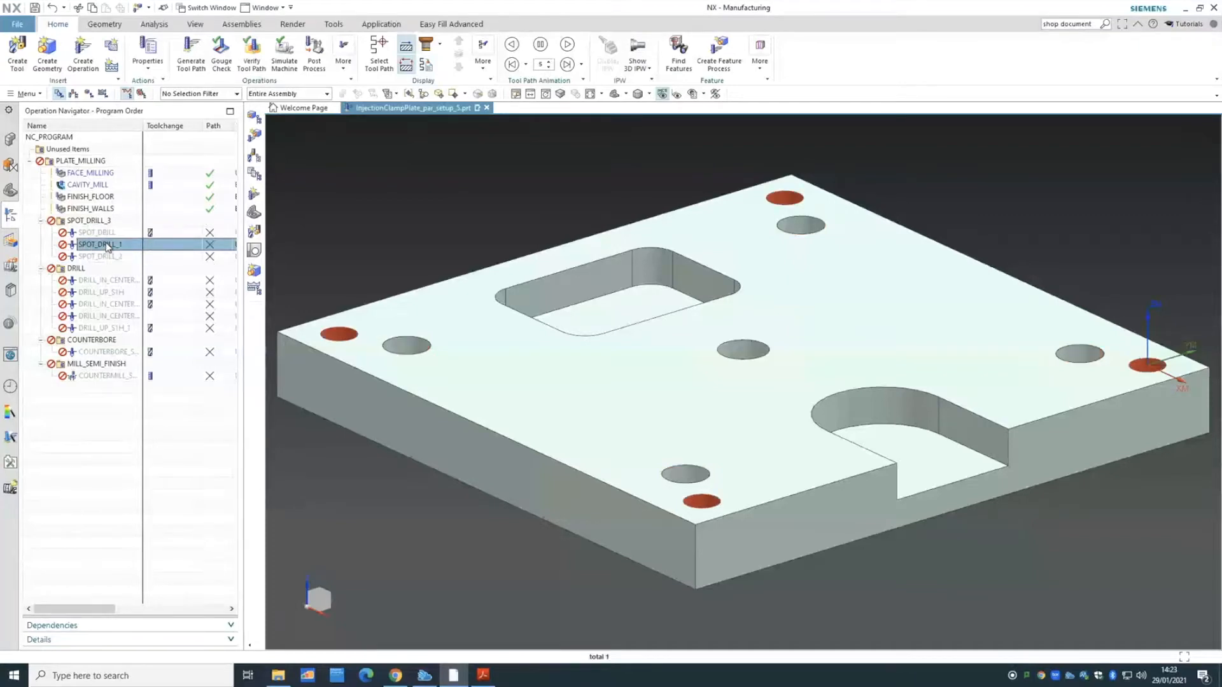
click(107, 256)
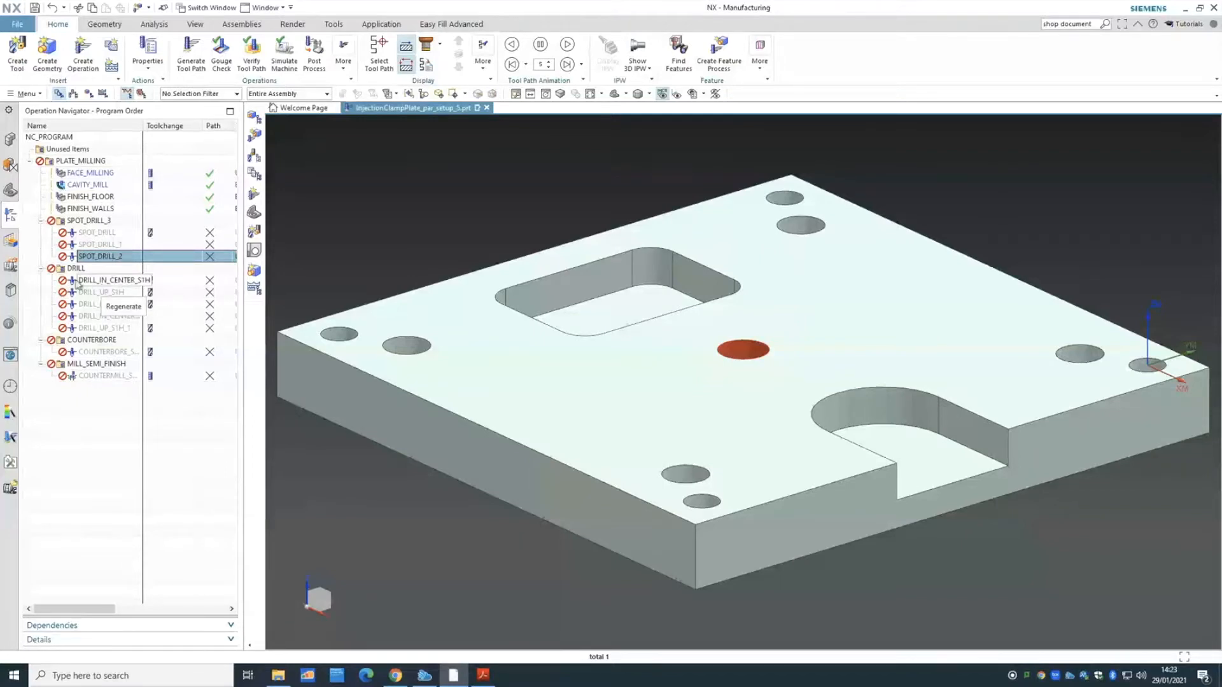
click(88, 283)
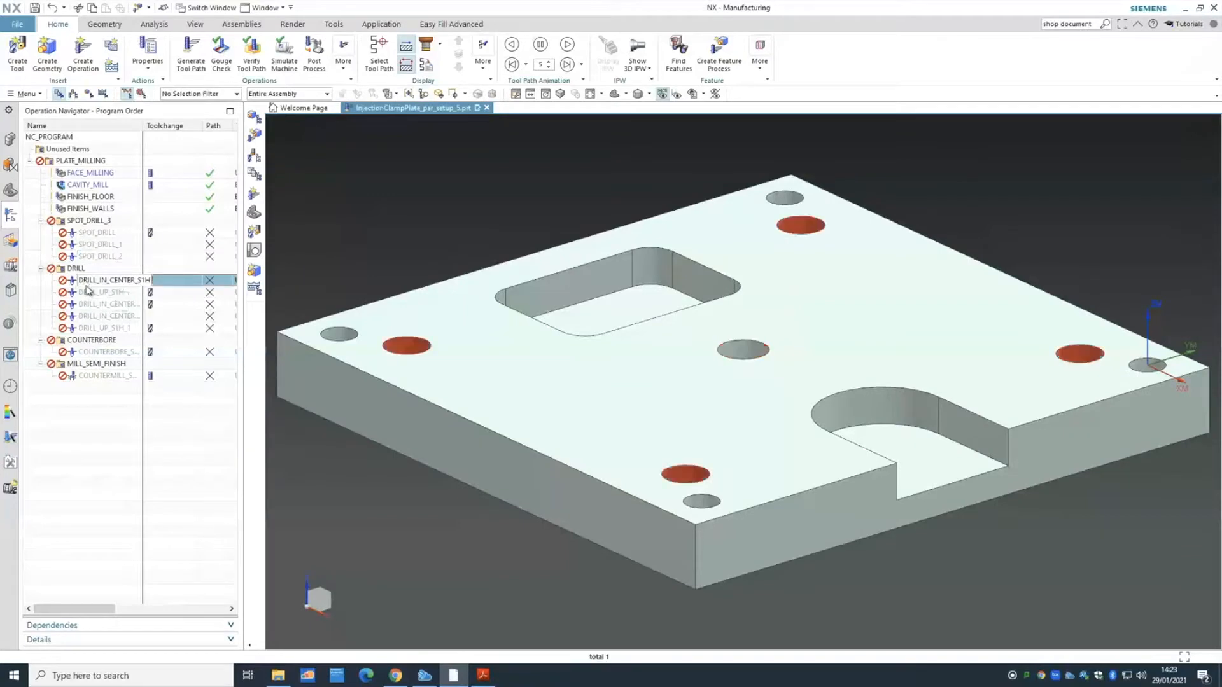
click(89, 293)
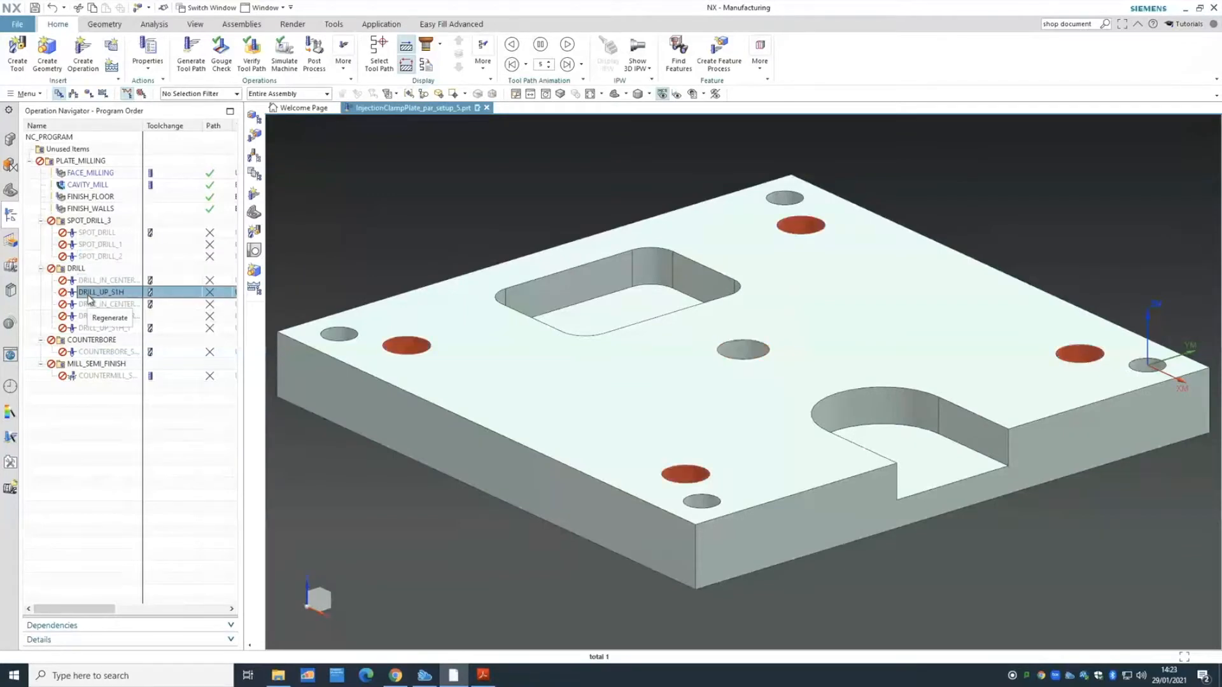
key(Down)
key(Down)
key(Down)
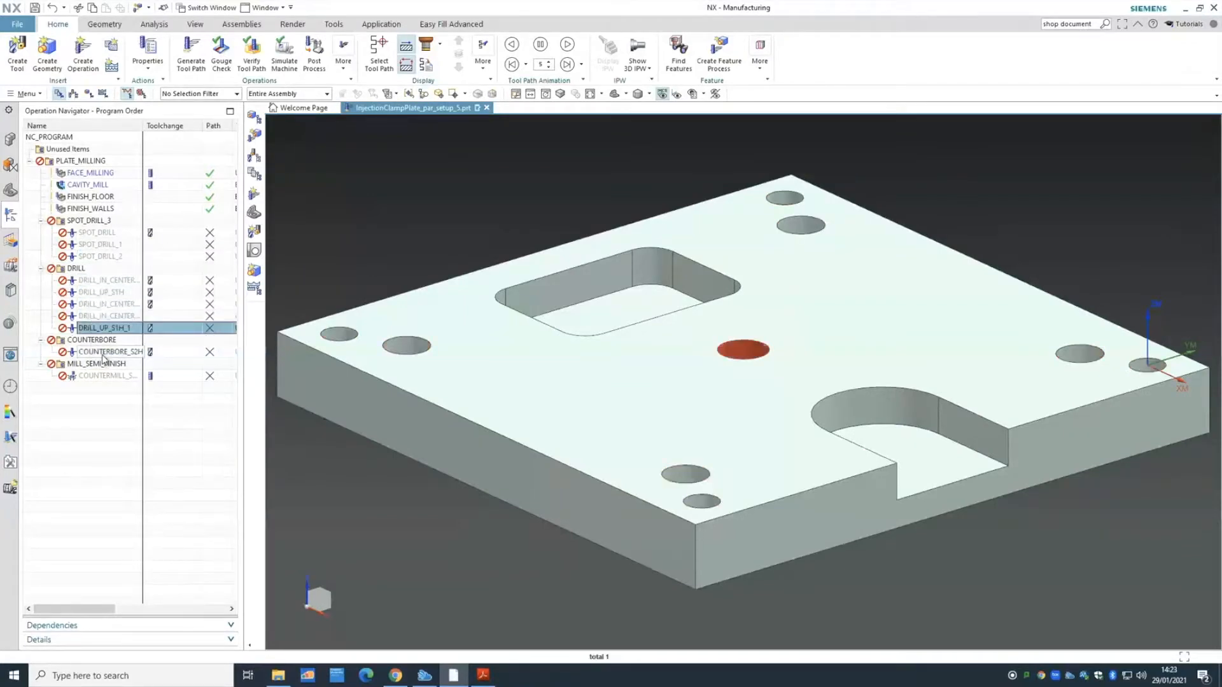
click(102, 353)
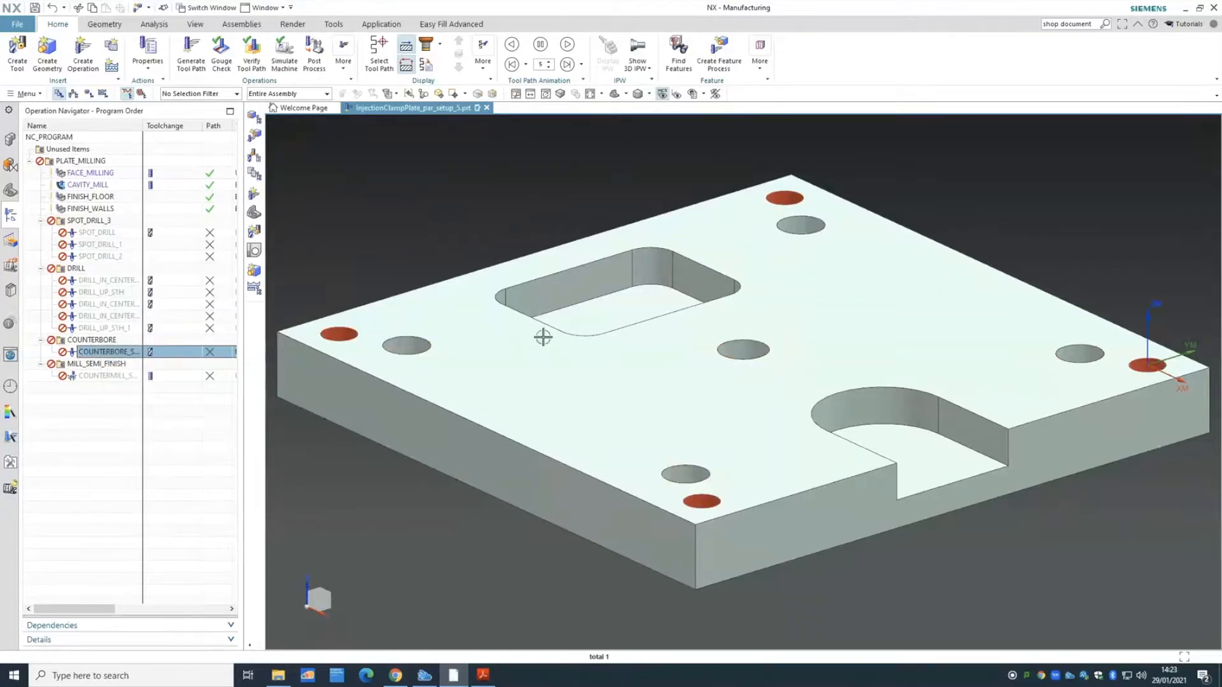
click(95, 376)
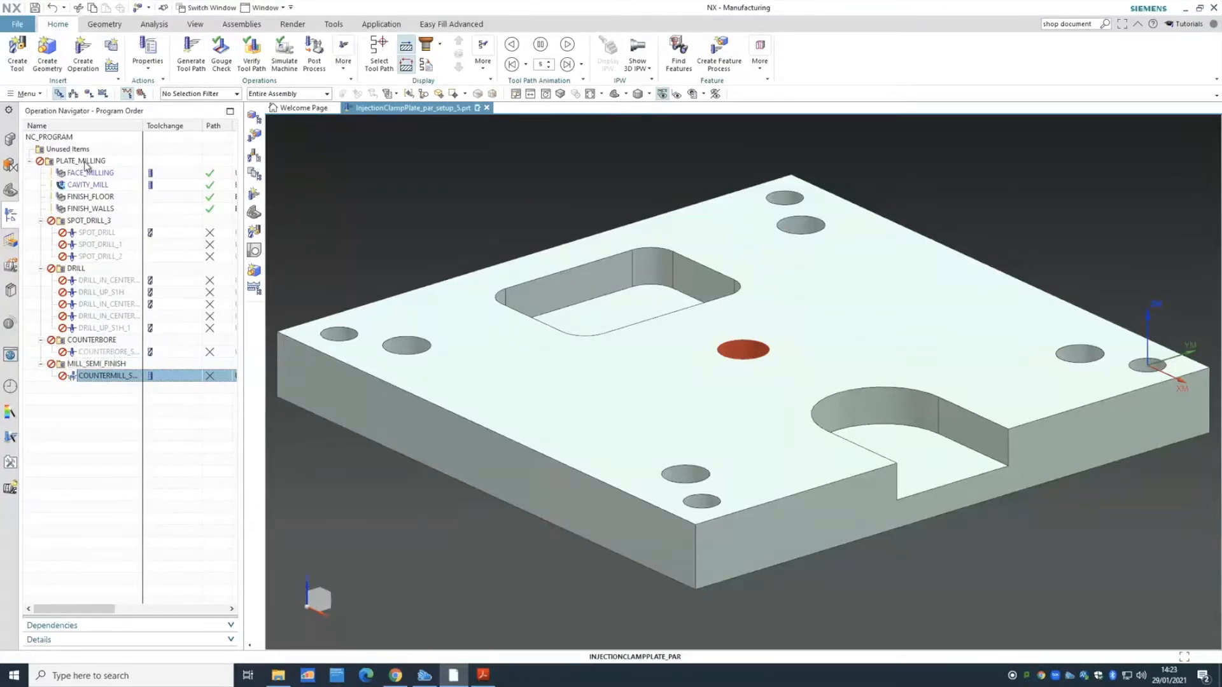
- Generate tool paths from the PLATE_MILLING group's menu and accept the generated paths
click(86, 162)
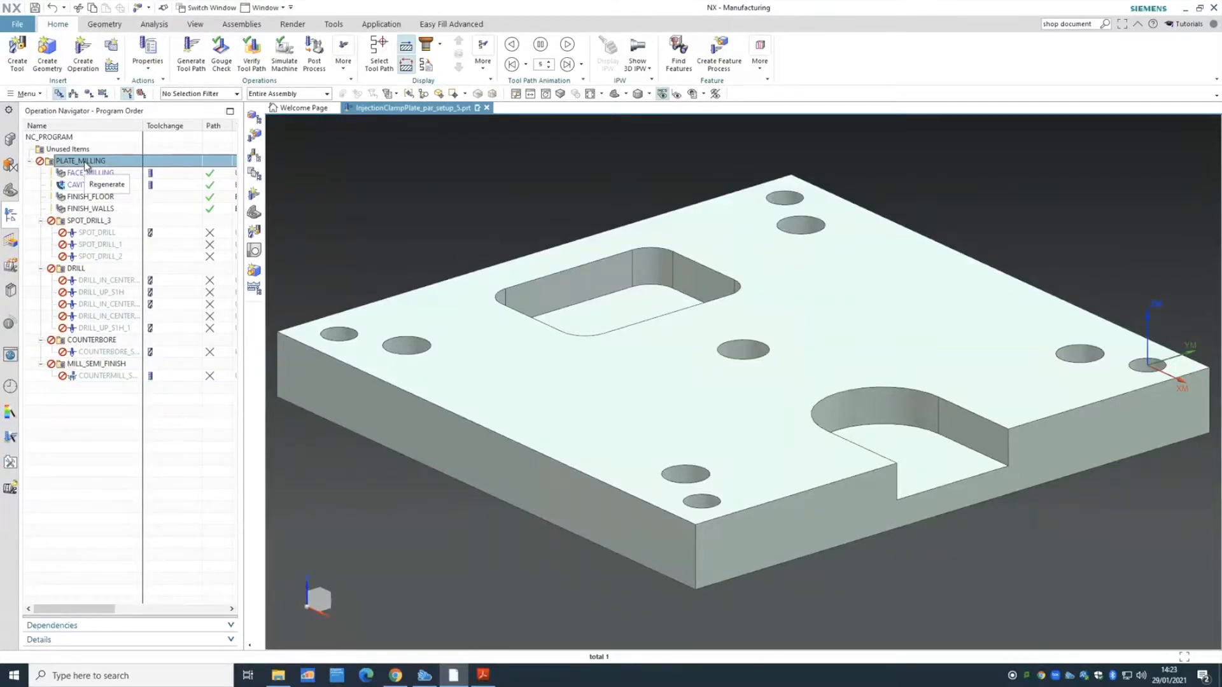
right_click(85, 164)
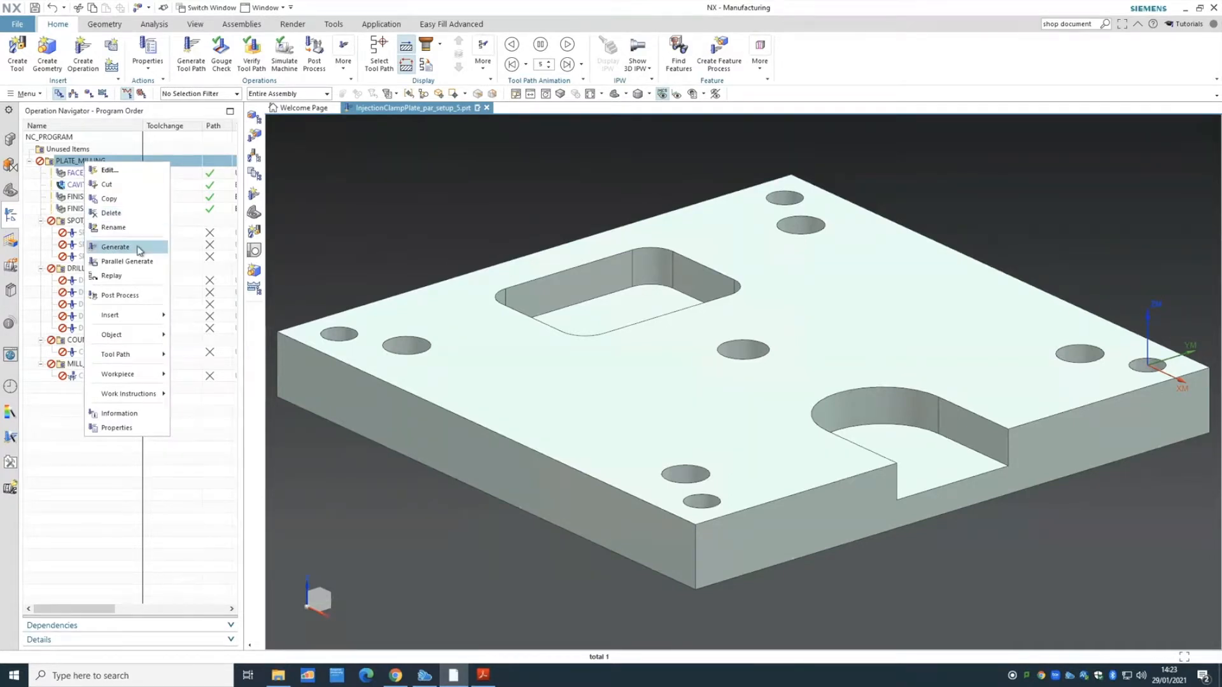
click(62, 222)
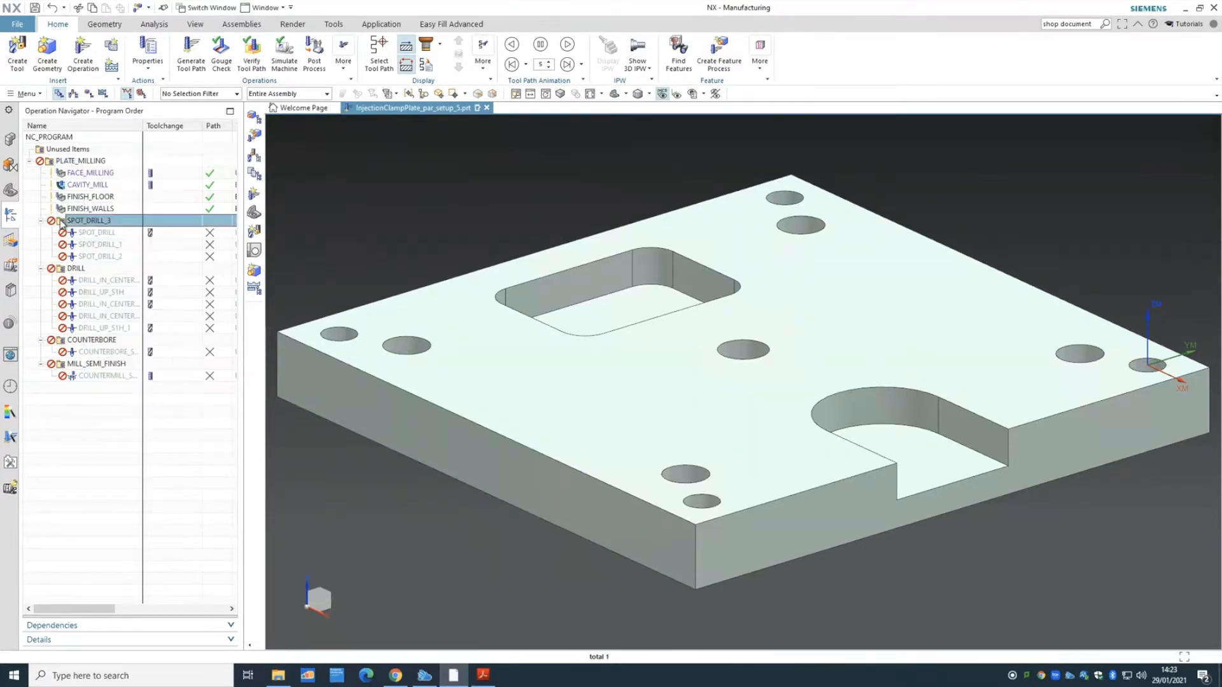
right_click(62, 222)
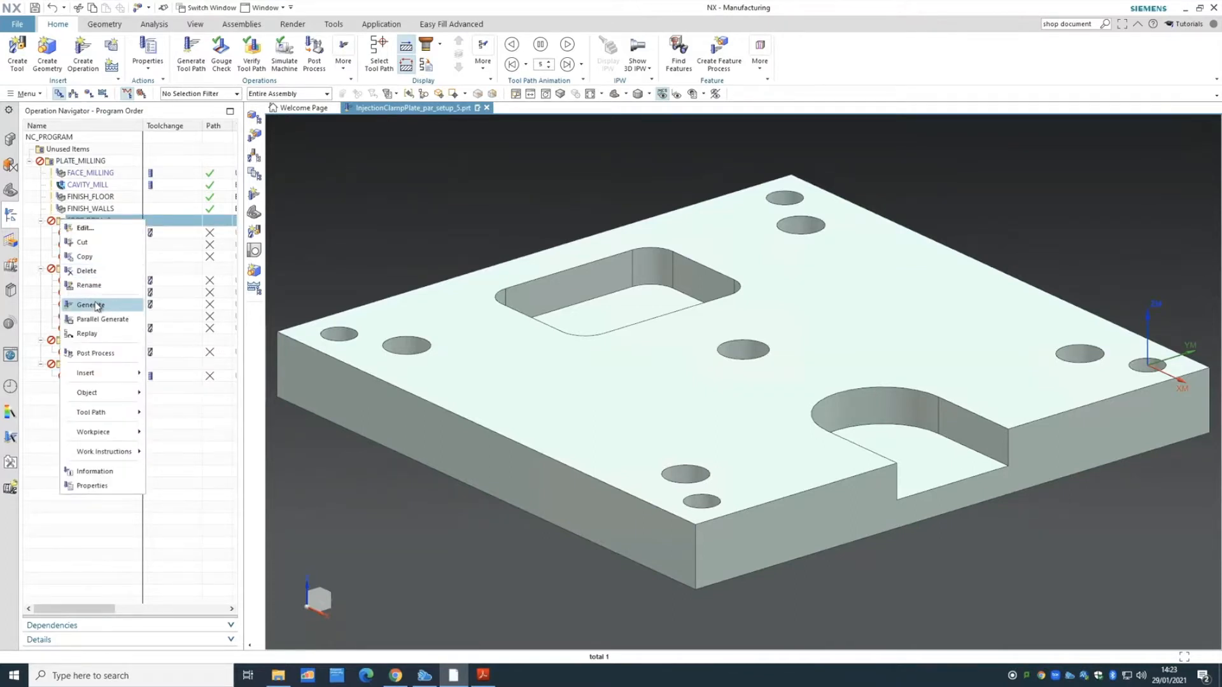
click(89, 160)
right_click(90, 161)
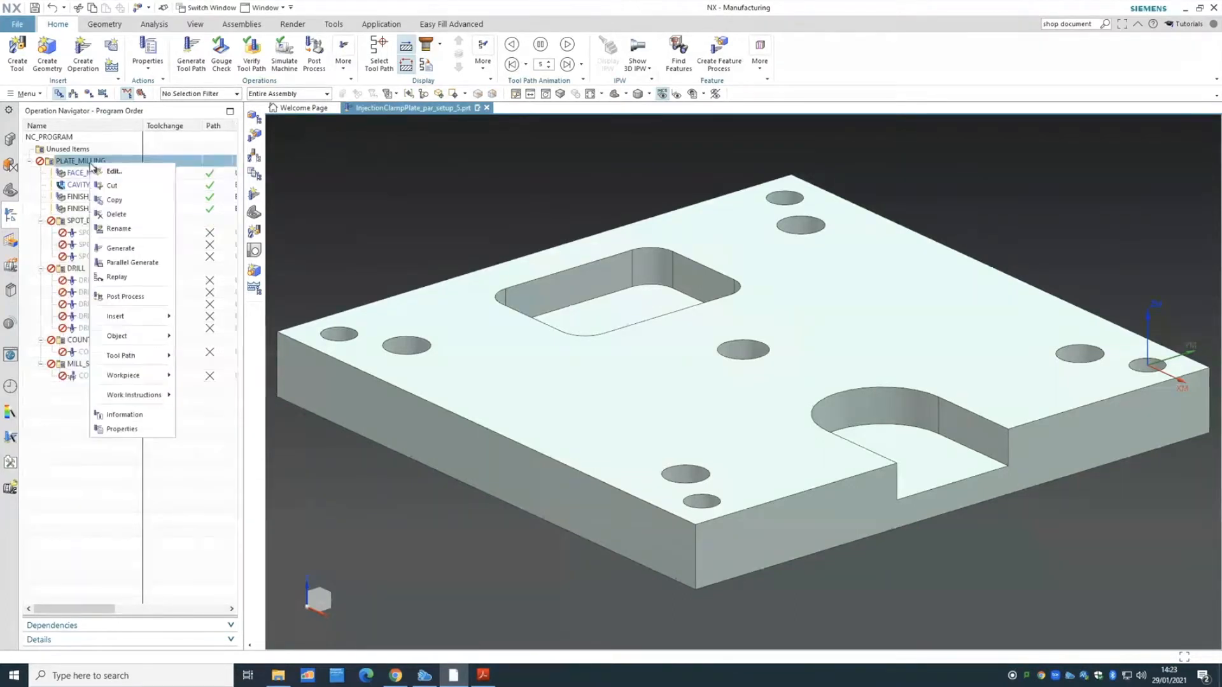
click(131, 250)
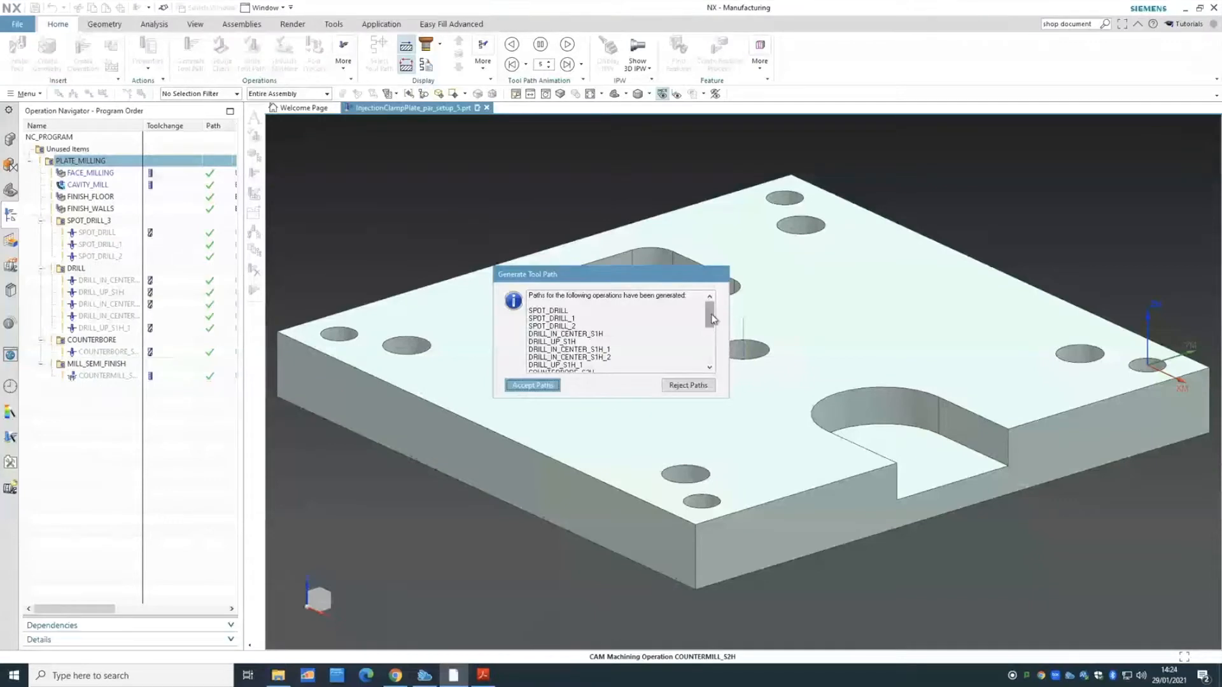
drag(712, 319, 715, 336)
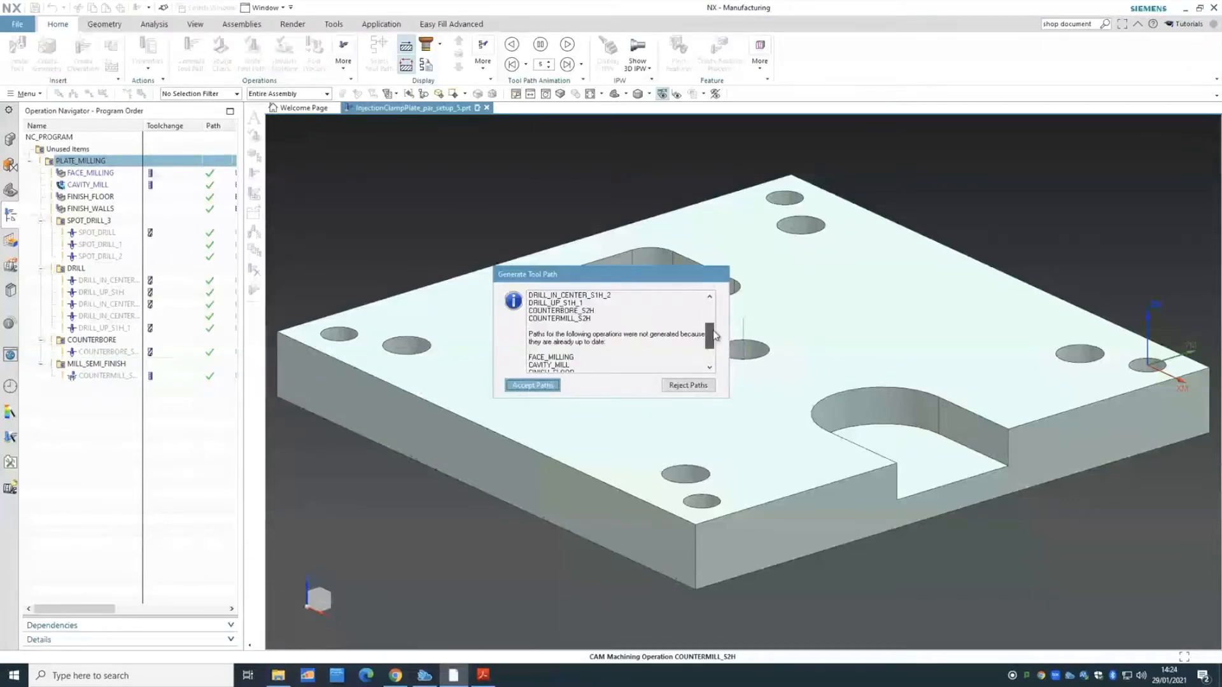
click(531, 385)
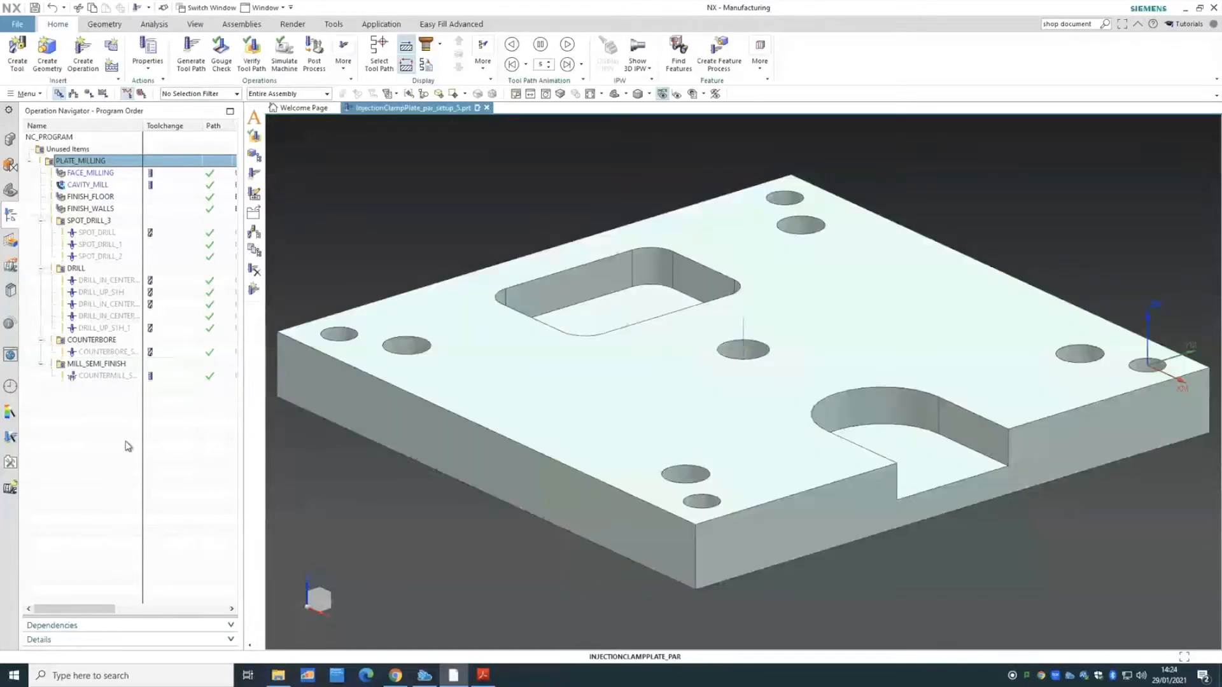
- Verify the SPOT_DRILL_3 toolpaths with a 3D Dynamic material-removal playback, then close it
click(92, 221)
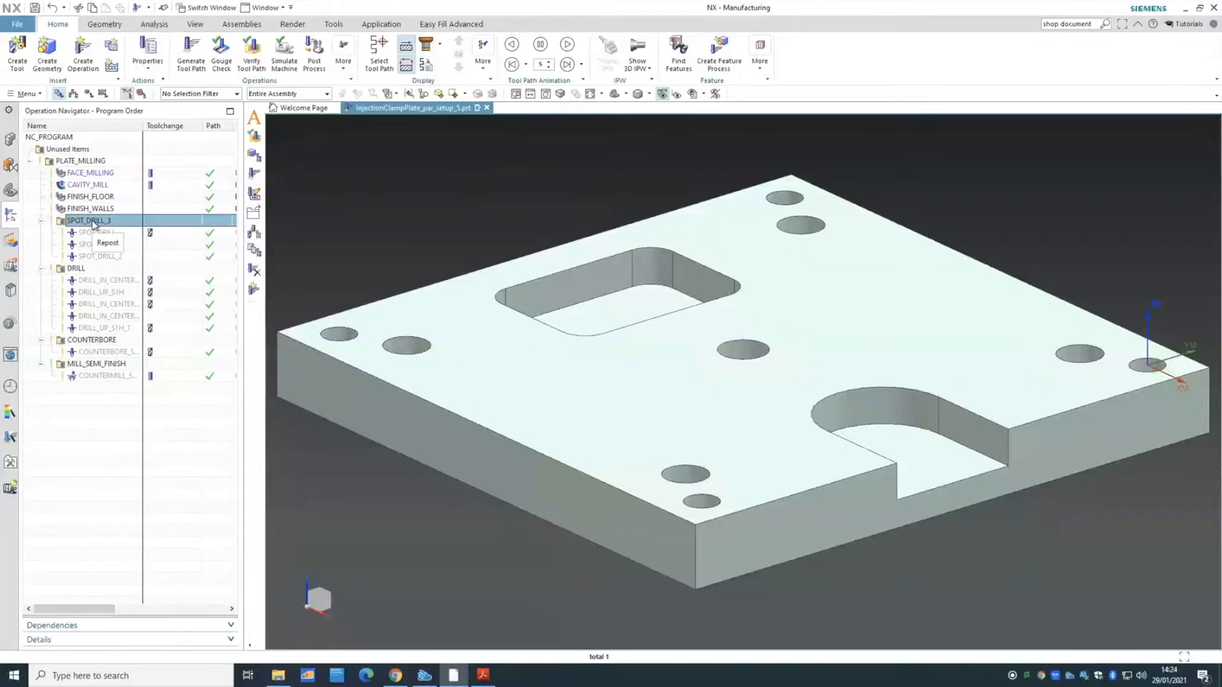
right_click(94, 224)
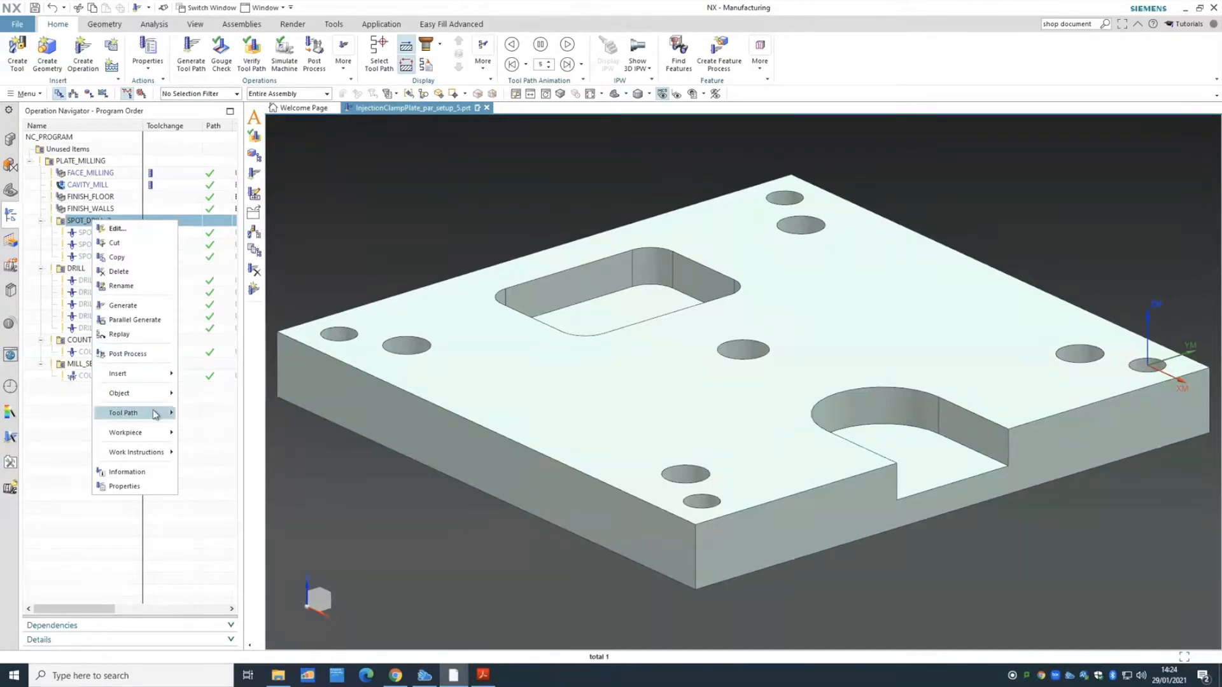
mouse_move(154, 414)
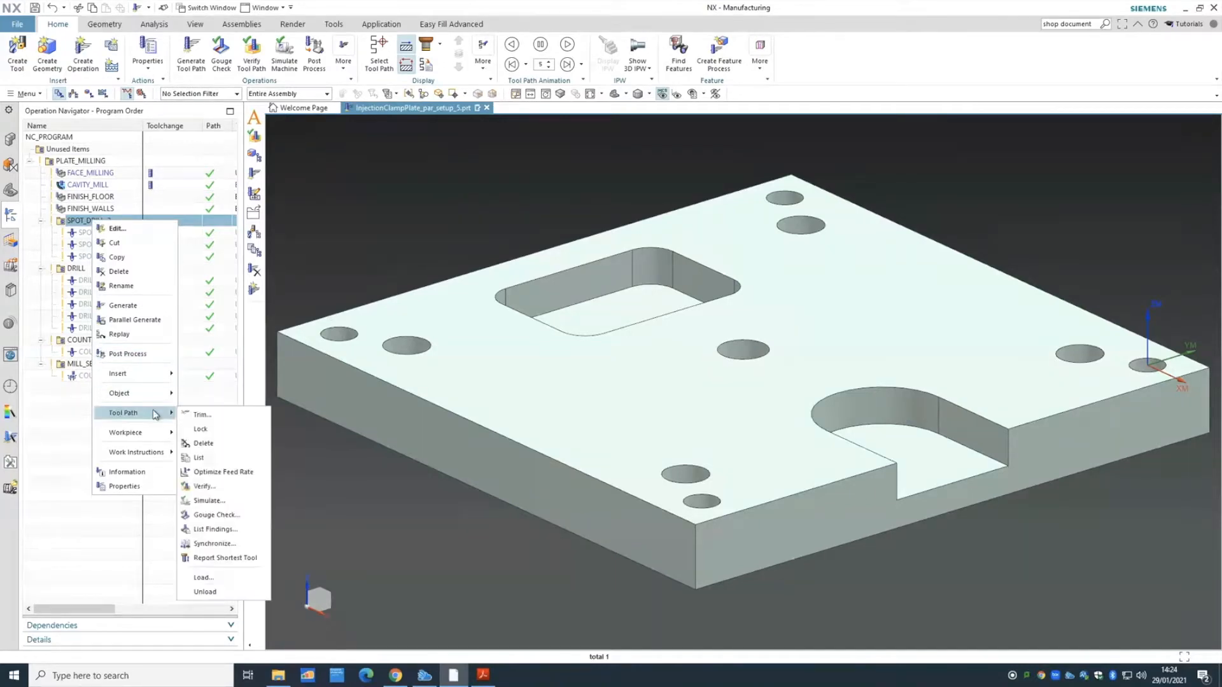
click(229, 487)
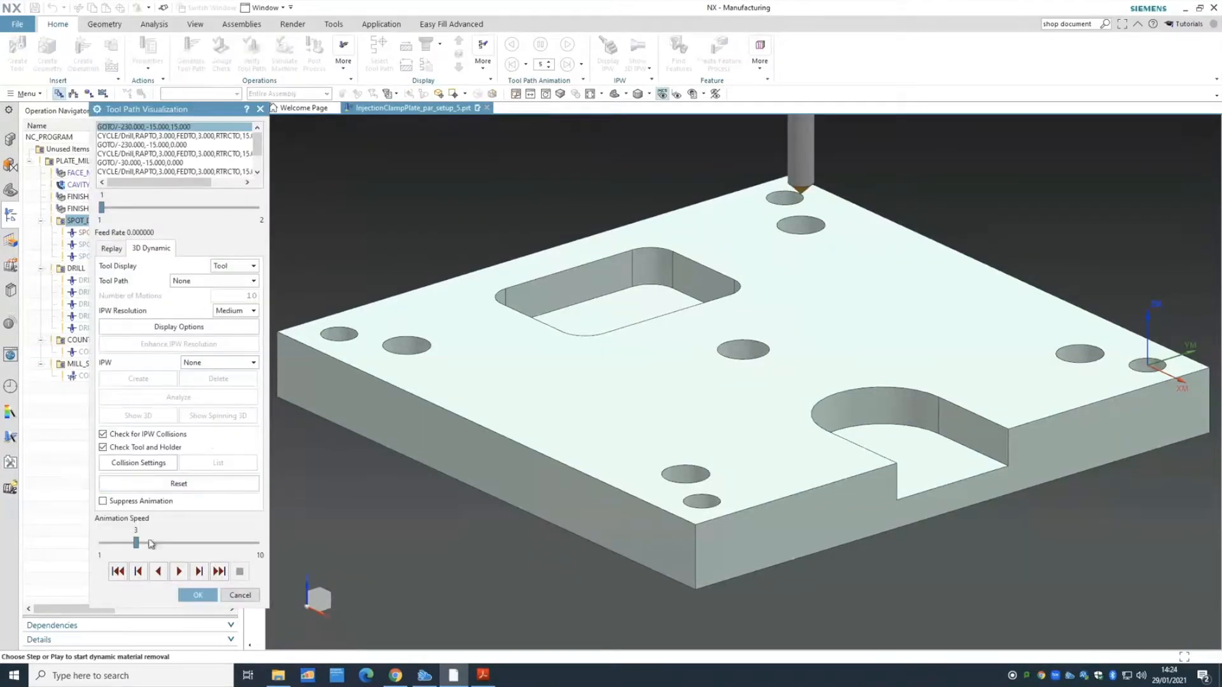
click(178, 572)
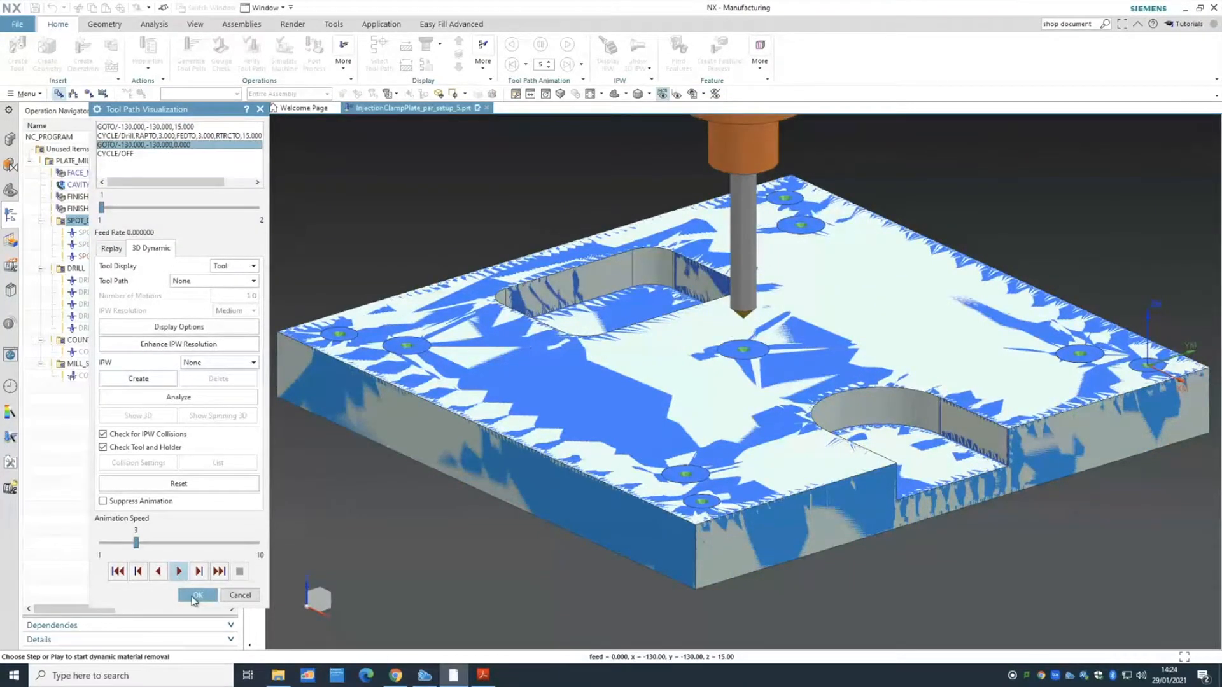
click(195, 597)
- Play a 3D Dynamic verification of the DRILL group's hole-drilling paths and close it
right_click(71, 268)
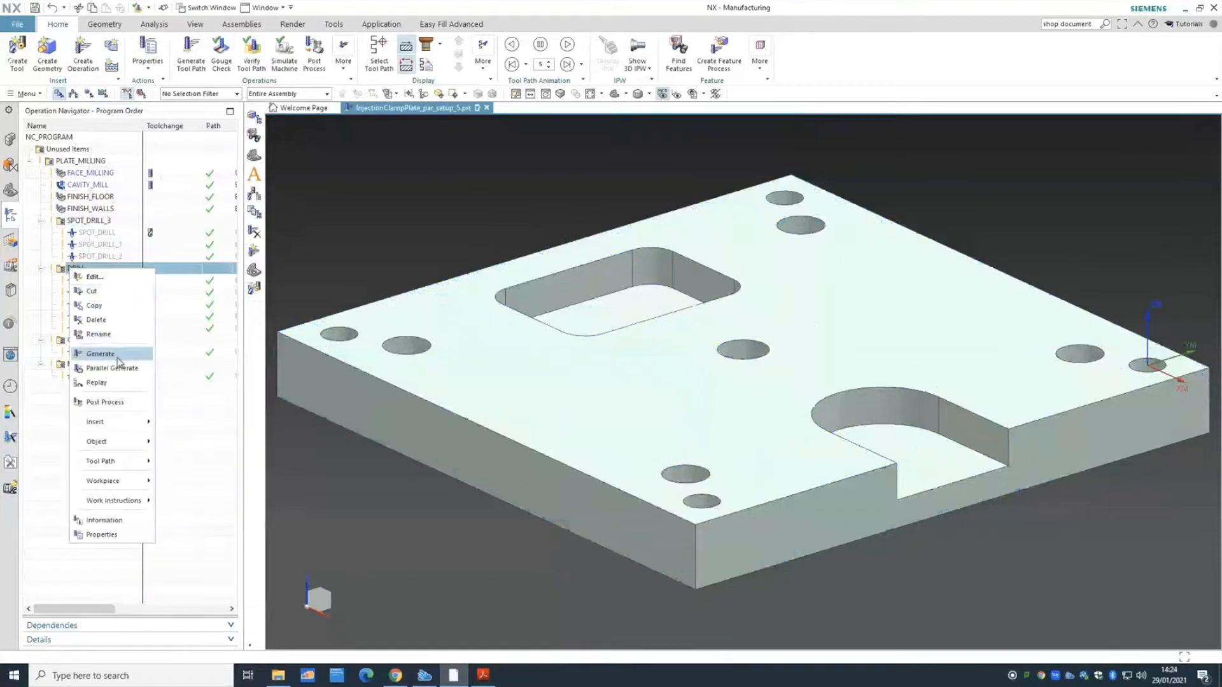
mouse_move(121, 461)
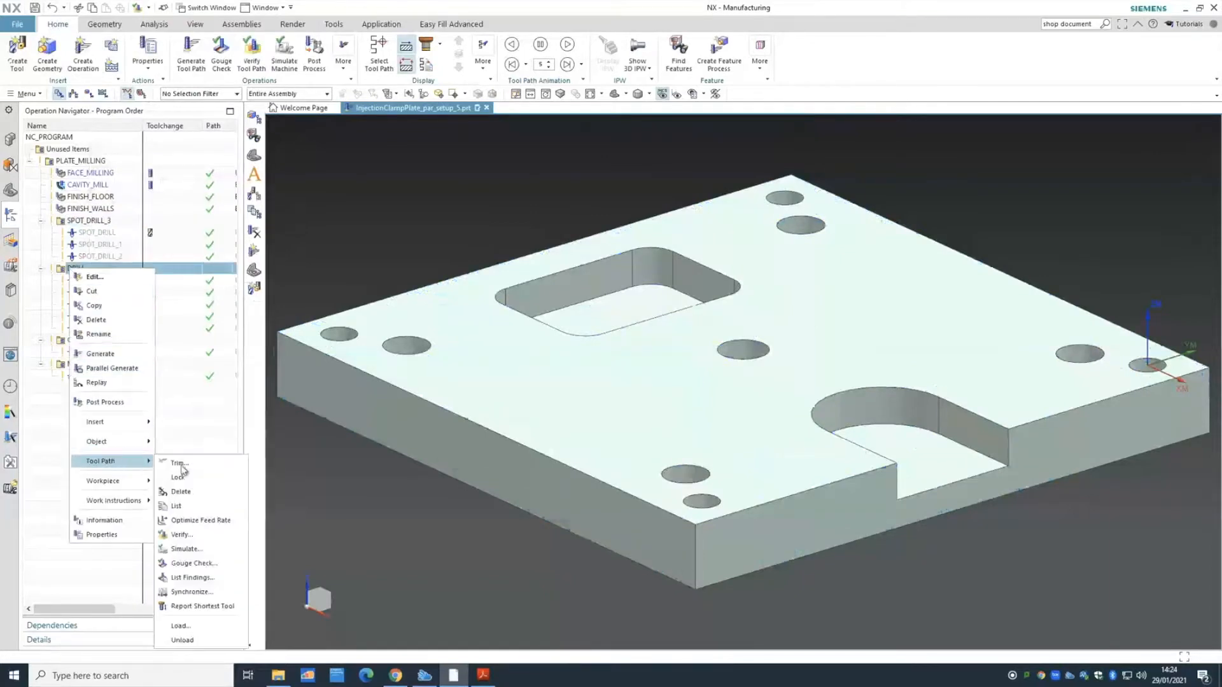
click(185, 549)
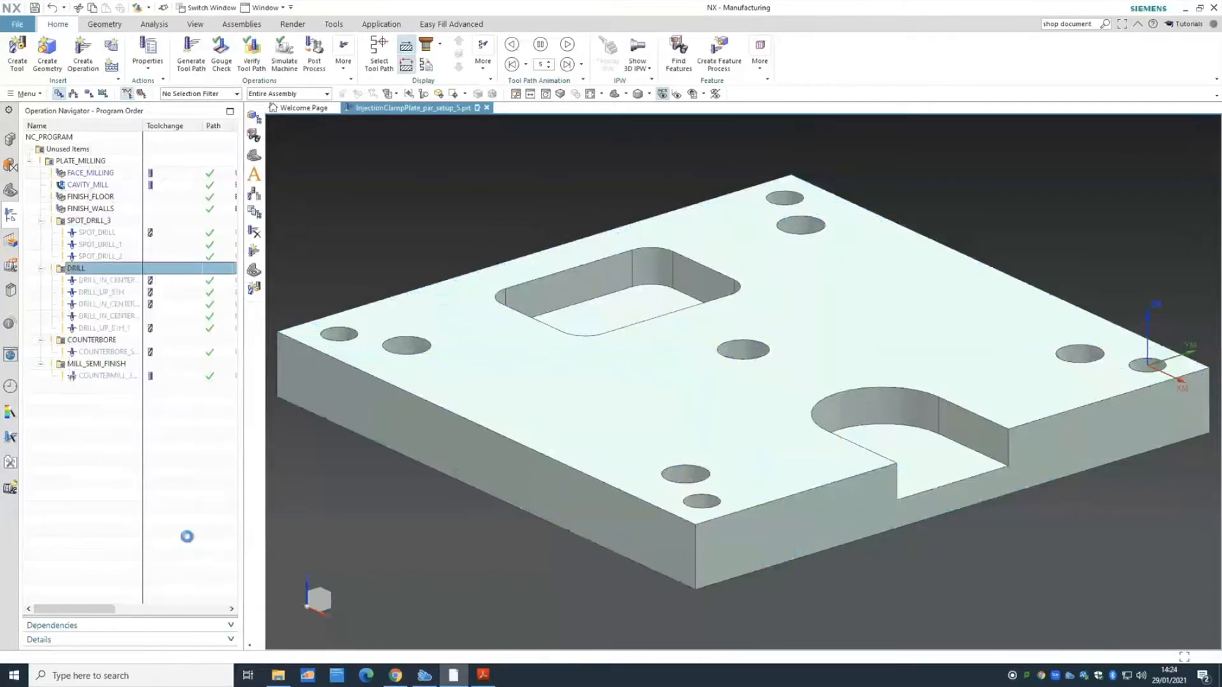
click(180, 571)
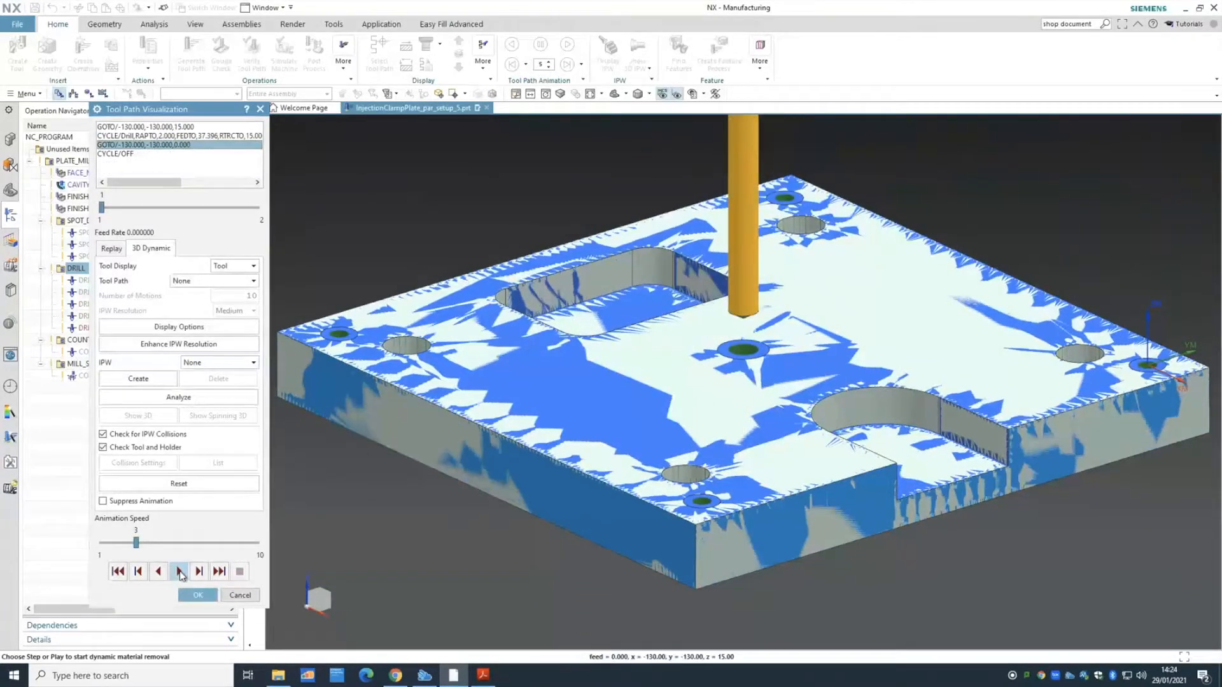
click(198, 595)
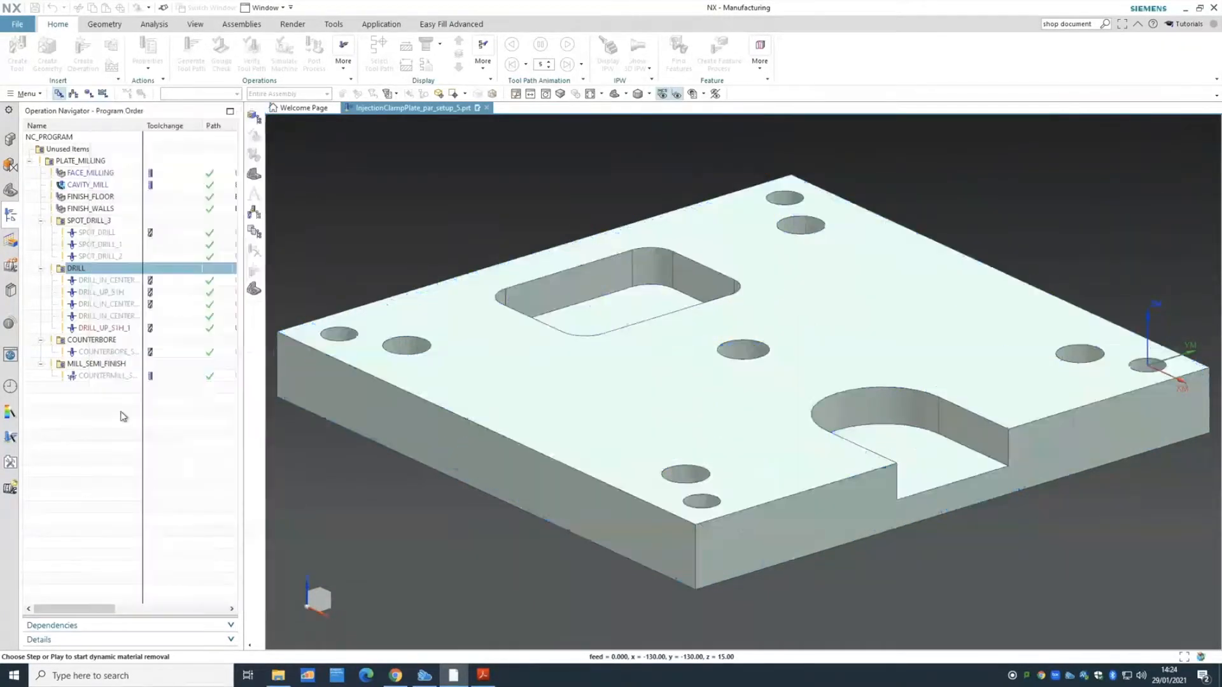
- Verify the COUNTERBORE toolpath in 3D Dynamic from a tilted top-down view, then close it
right_click(102, 340)
mouse_move(166, 541)
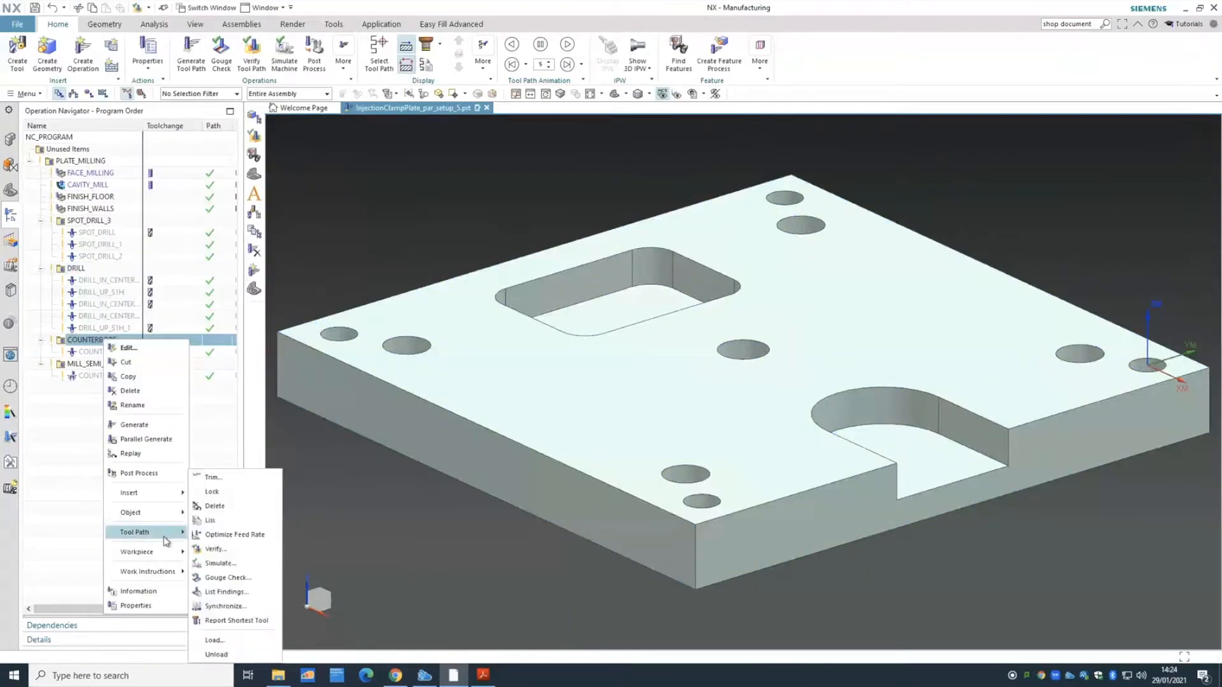
click(216, 549)
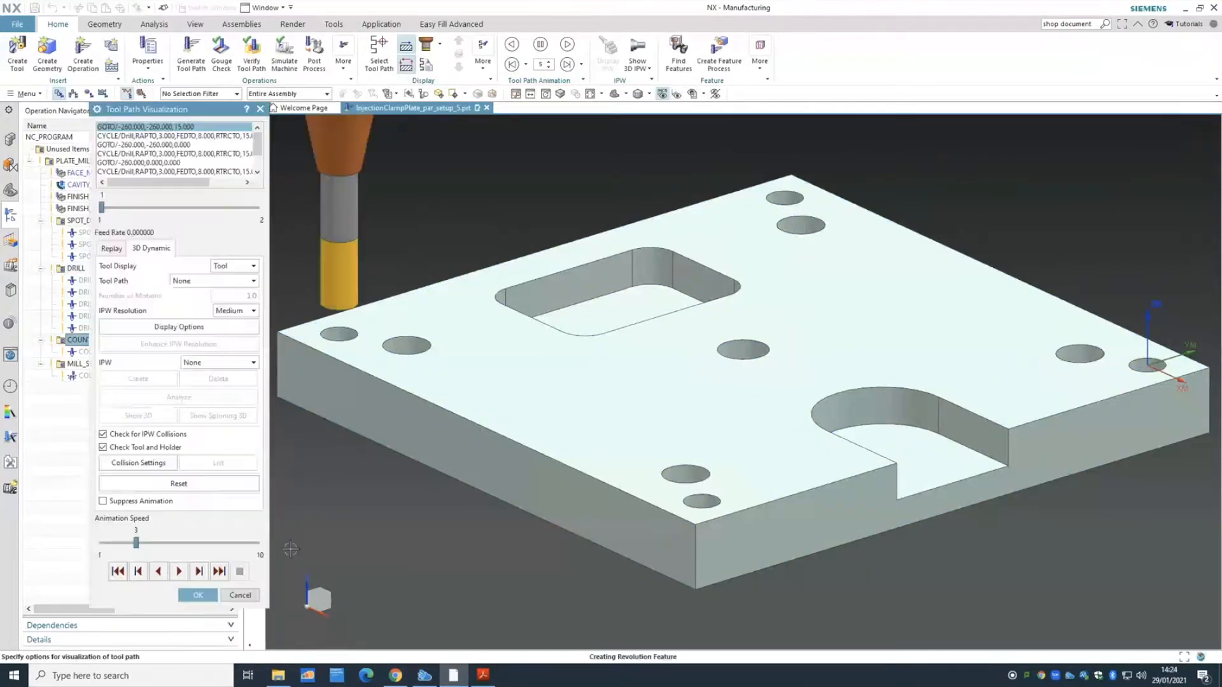
middle_drag(368, 574, 318, 598)
click(178, 572)
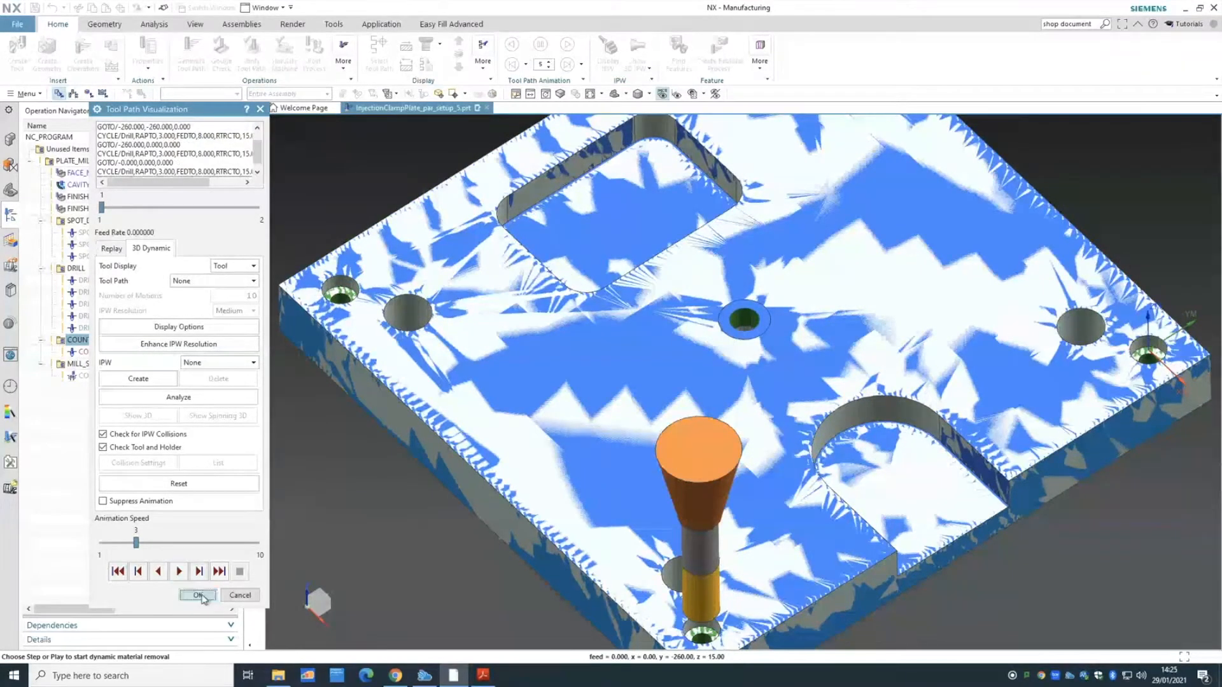
click(199, 596)
- Run a 3D Dynamic playback of the MILL_SEMI_FINISH countermill toolpath and close the check
click(102, 375)
right_click(101, 374)
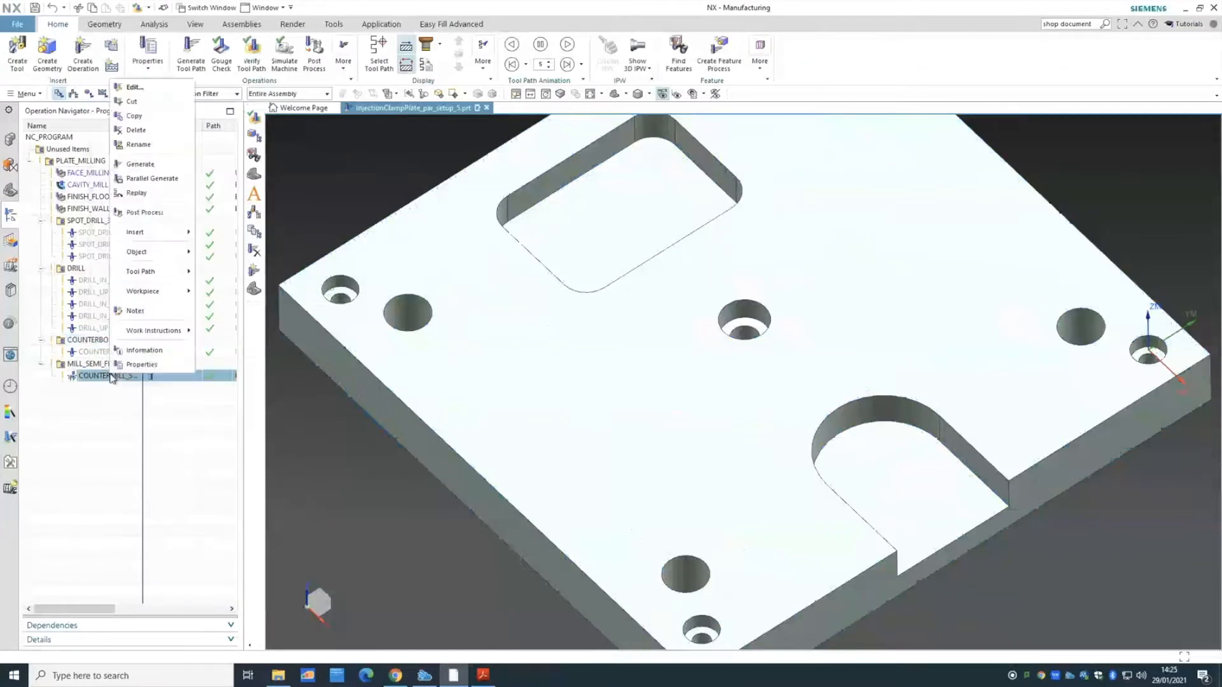
click(102, 365)
right_click(97, 364)
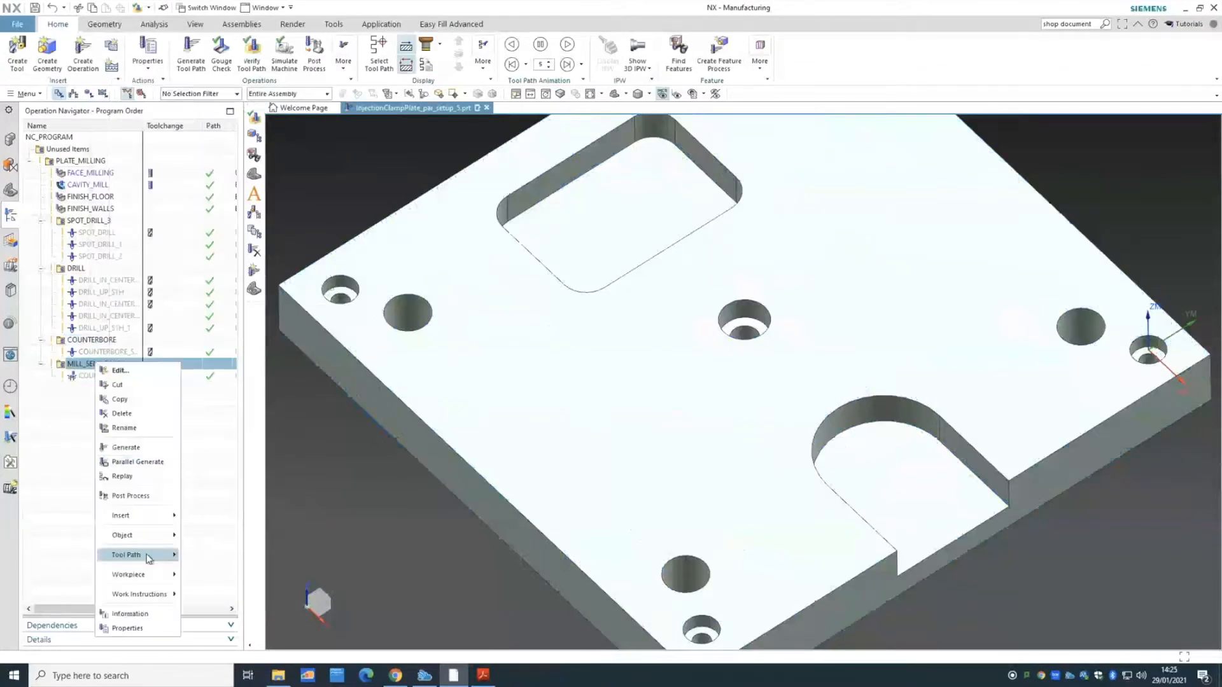
mouse_move(148, 557)
click(214, 550)
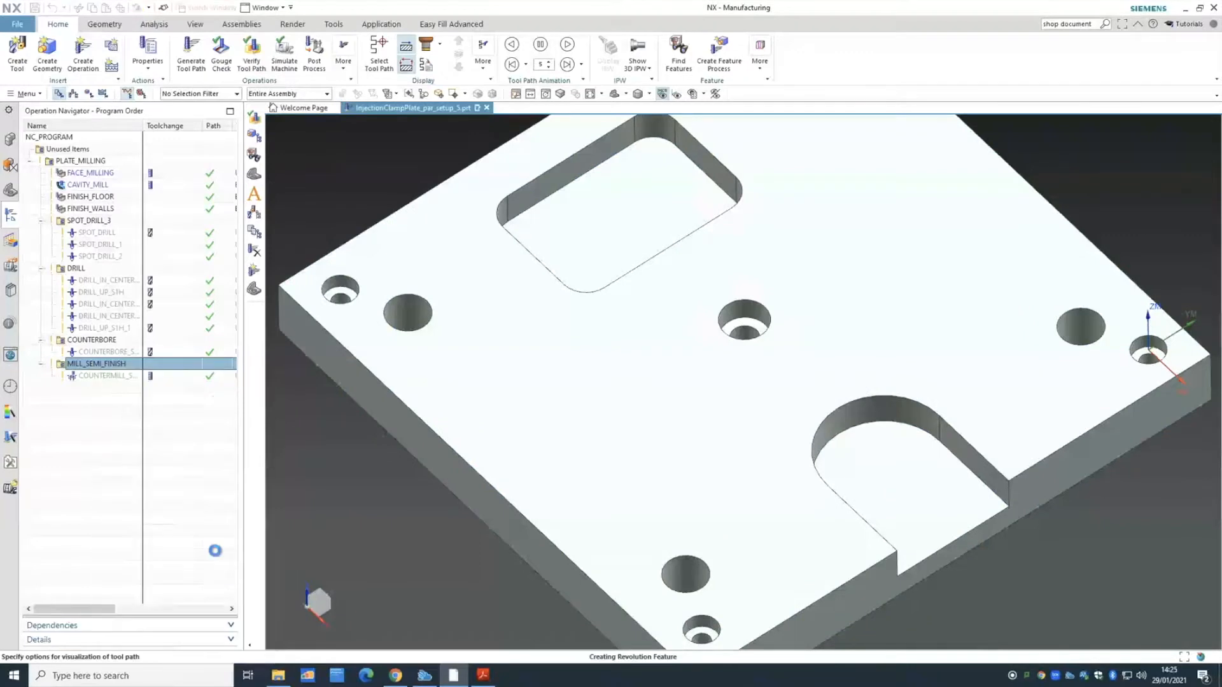
click(179, 571)
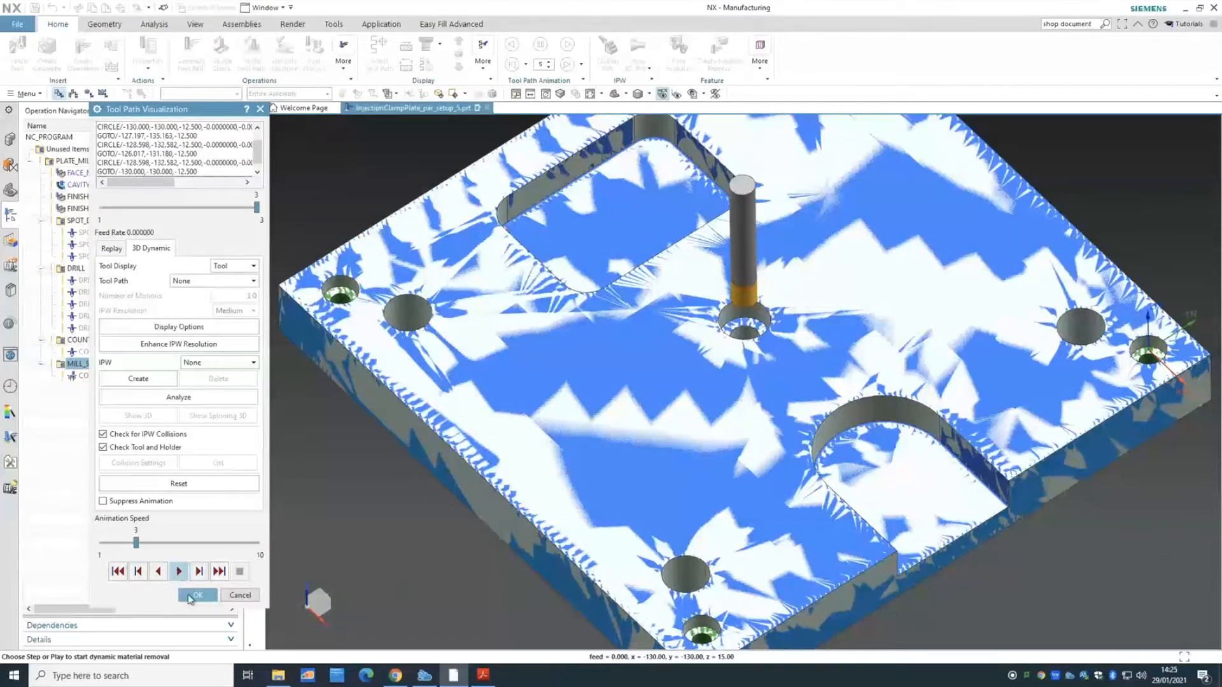
click(196, 595)
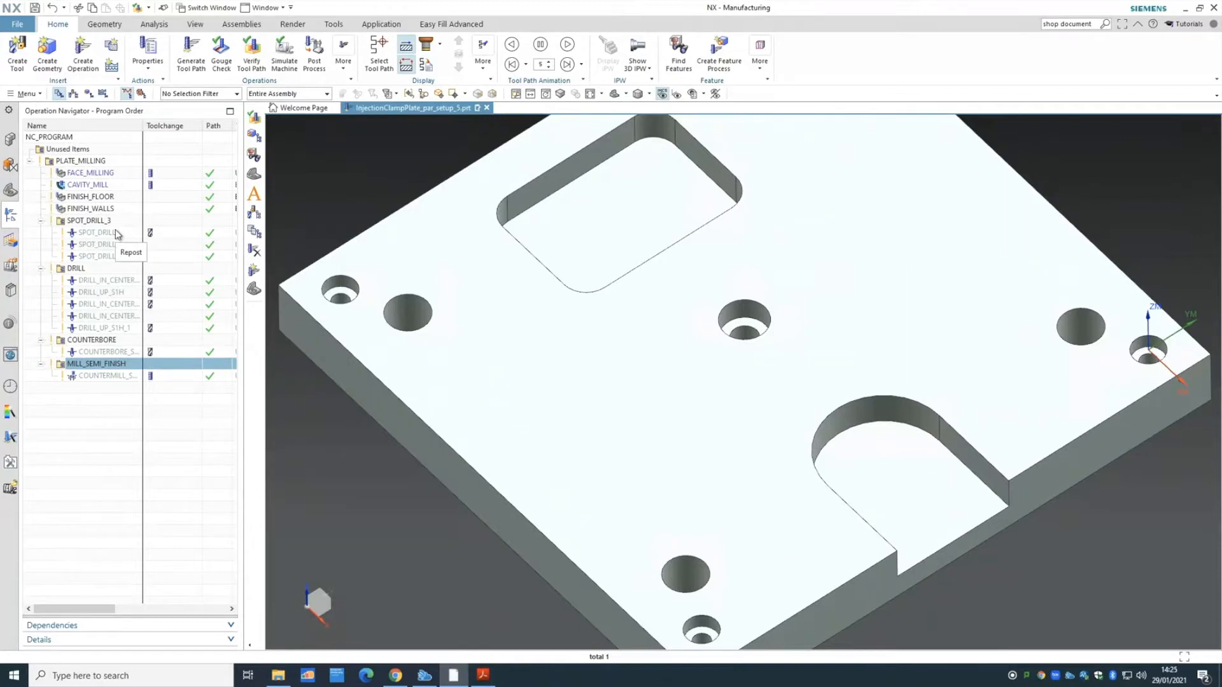
- In Machine Tool view at isometric orientation, review the UGT0321_008 spot-drill operations' hole points
click(75, 93)
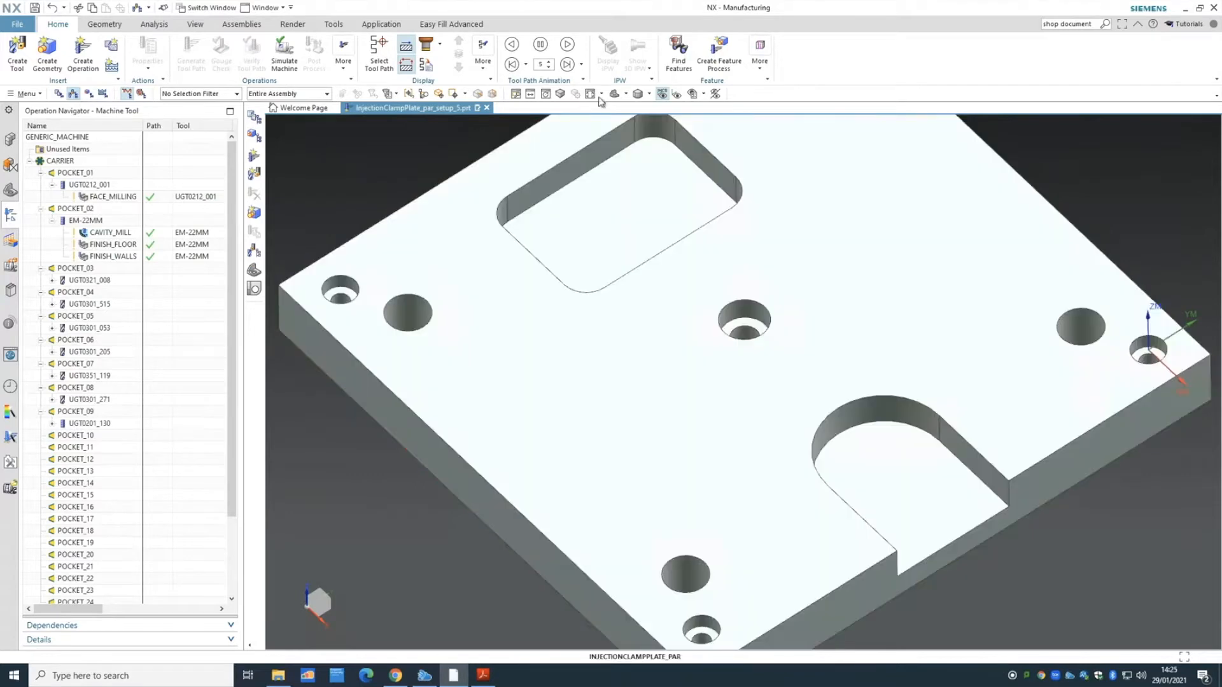
click(614, 93)
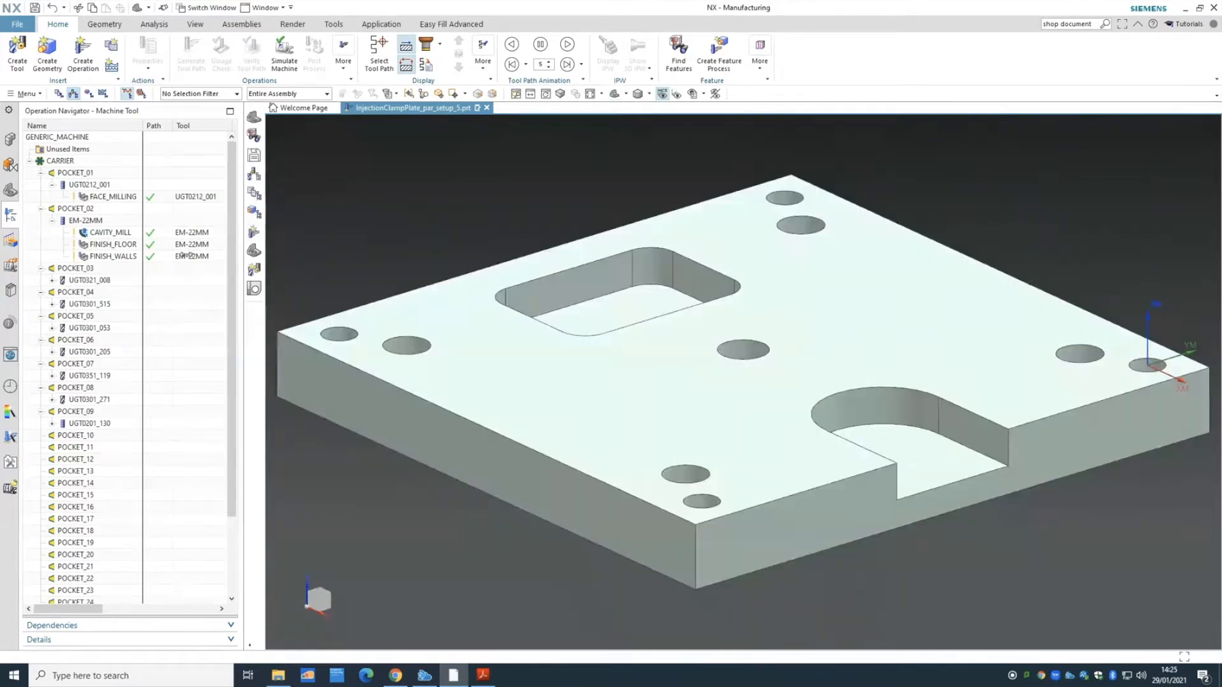
click(52, 280)
click(84, 281)
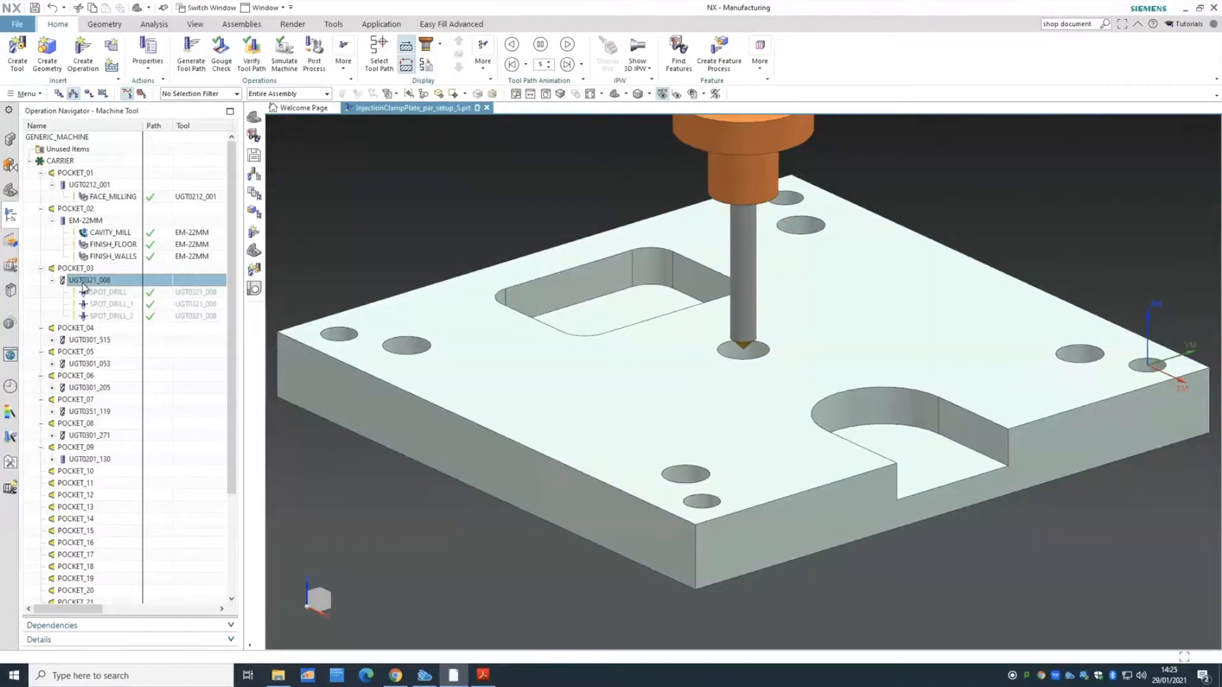
click(109, 294)
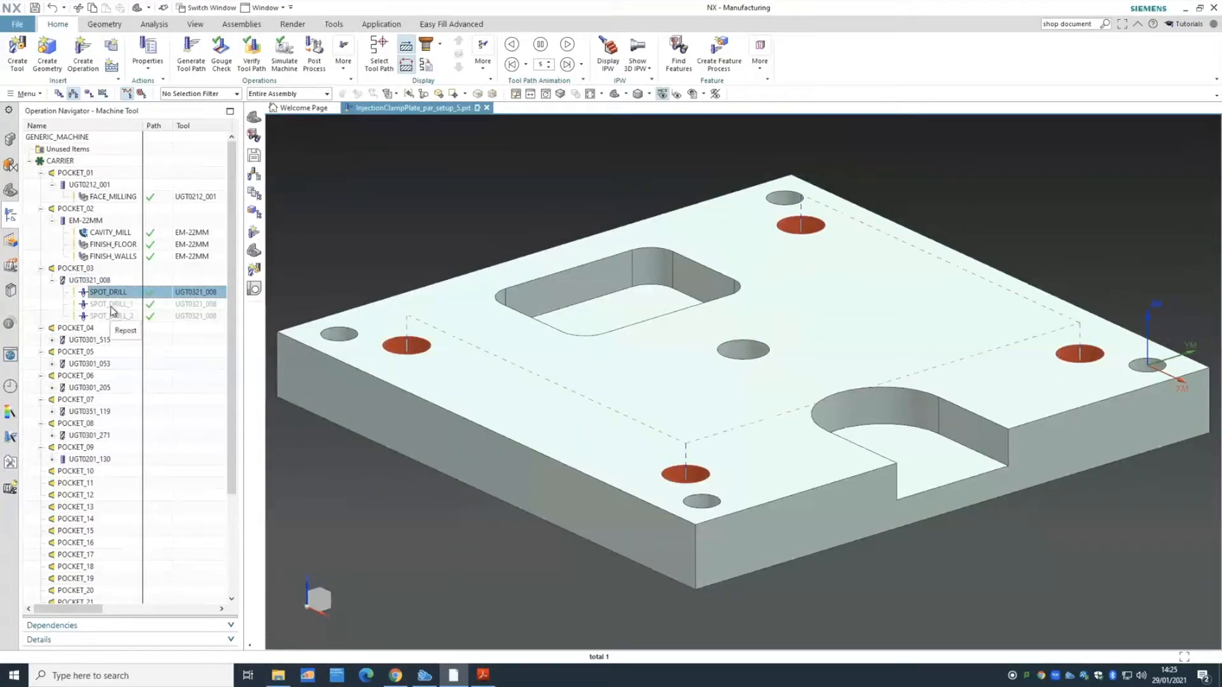
click(110, 305)
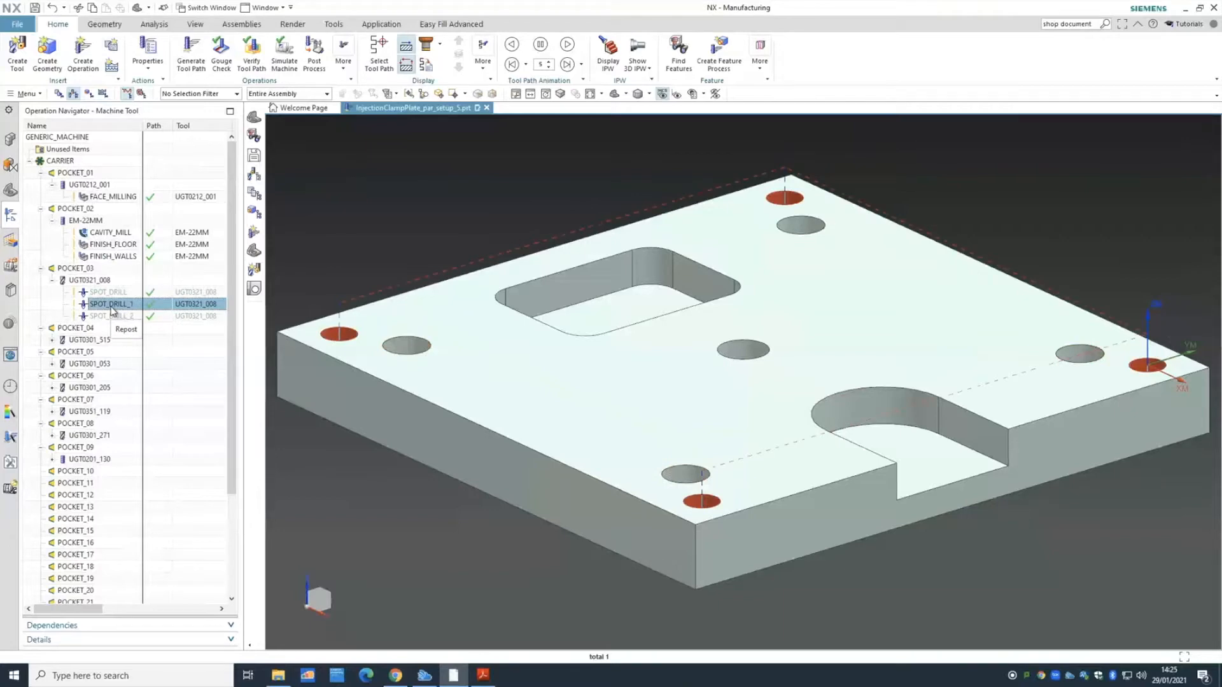
click(112, 316)
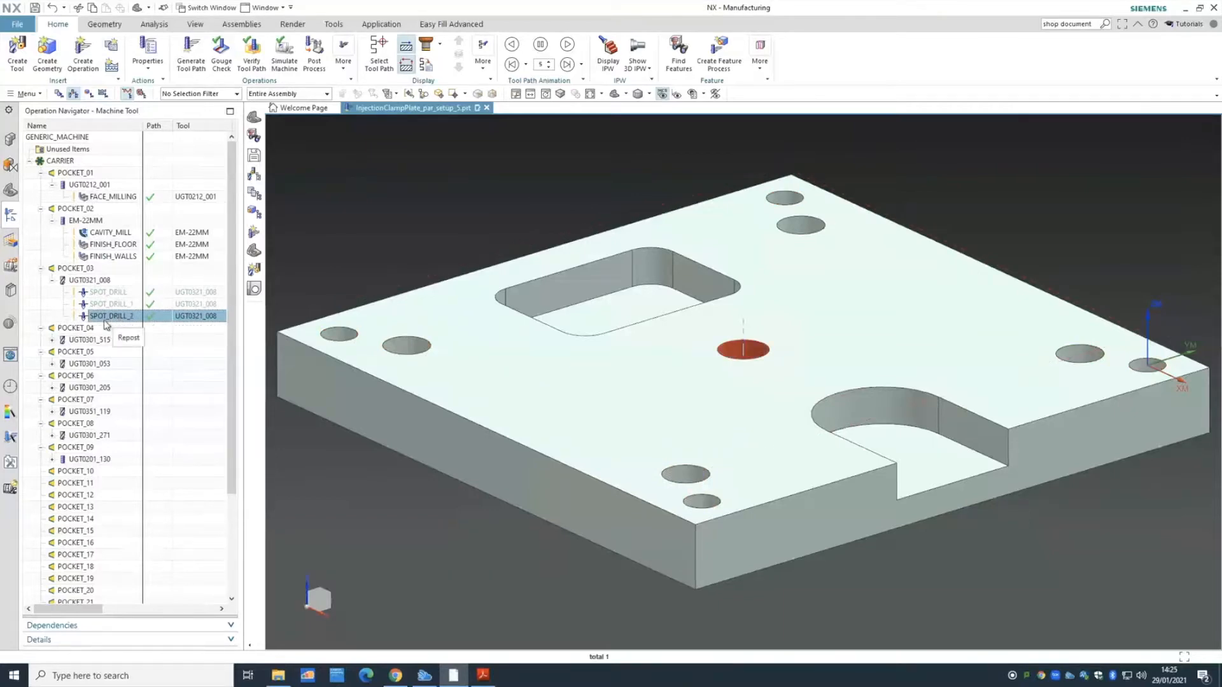
- Review the UGT0301_515 and UGT0301_053 drilling operations' hole points, then return to Program Order view
click(52, 340)
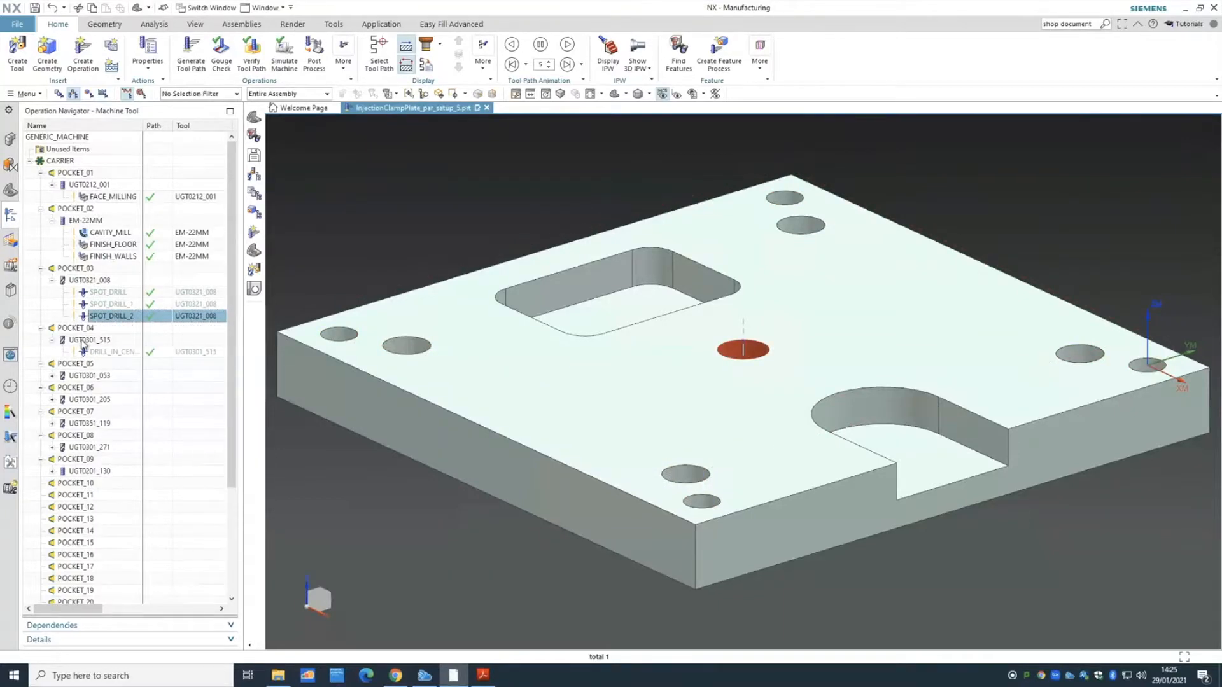
click(106, 352)
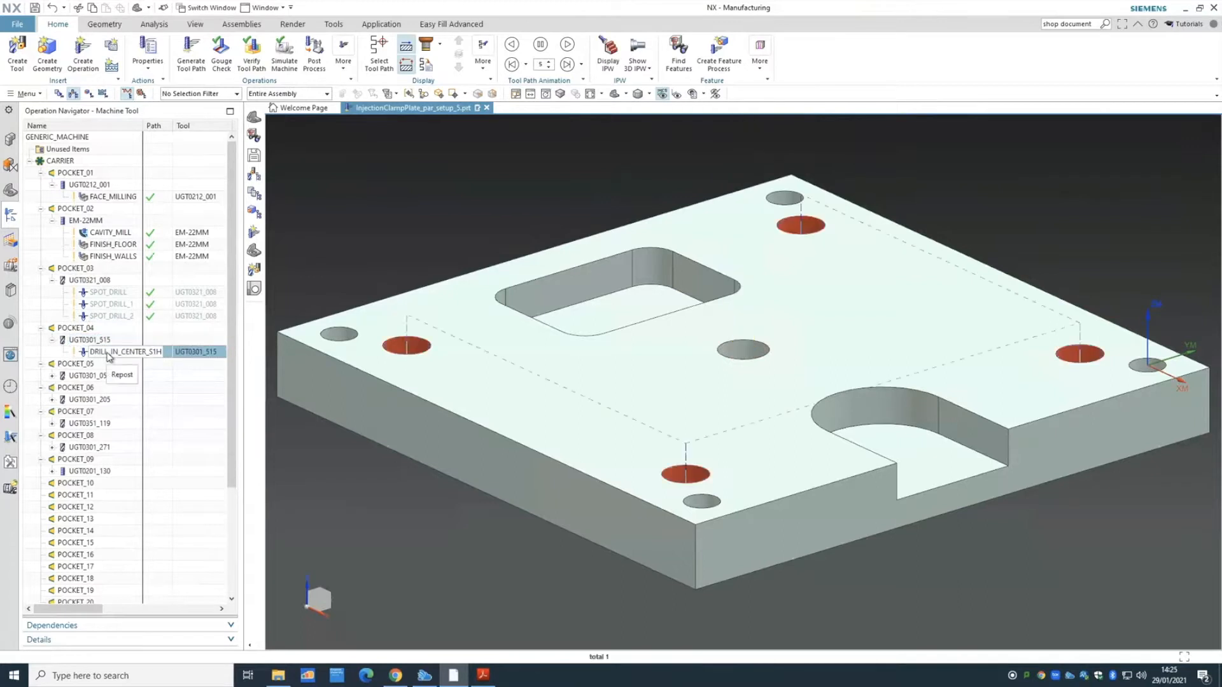
click(52, 375)
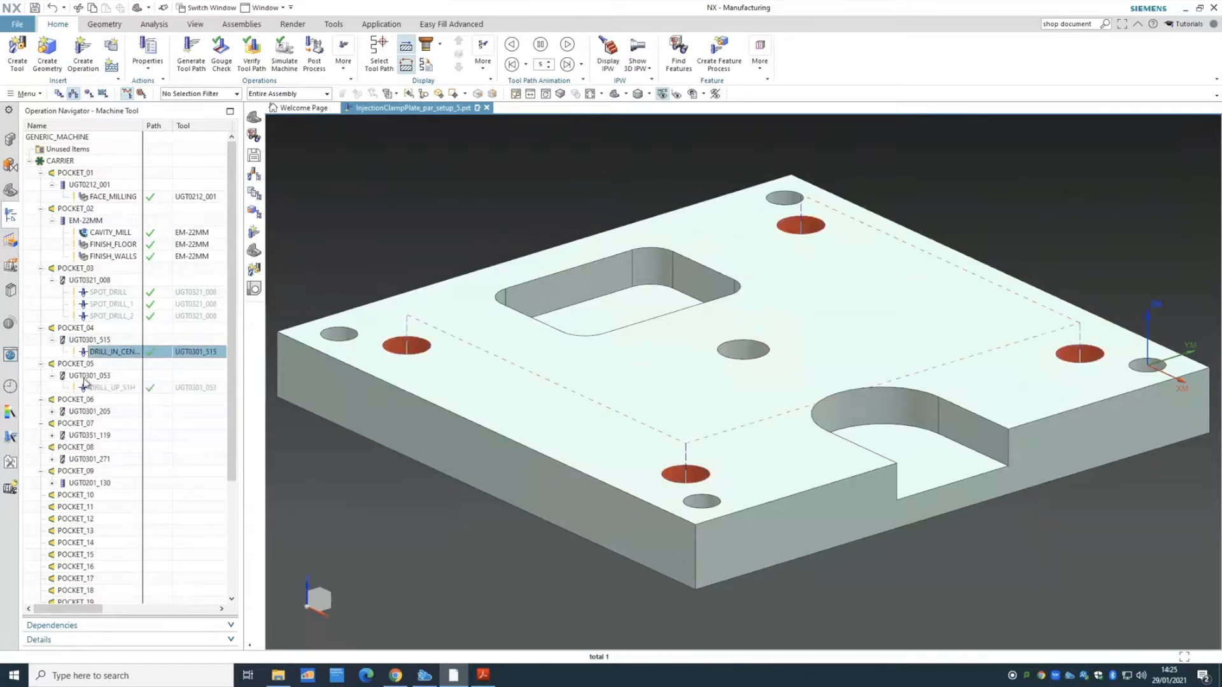
click(91, 376)
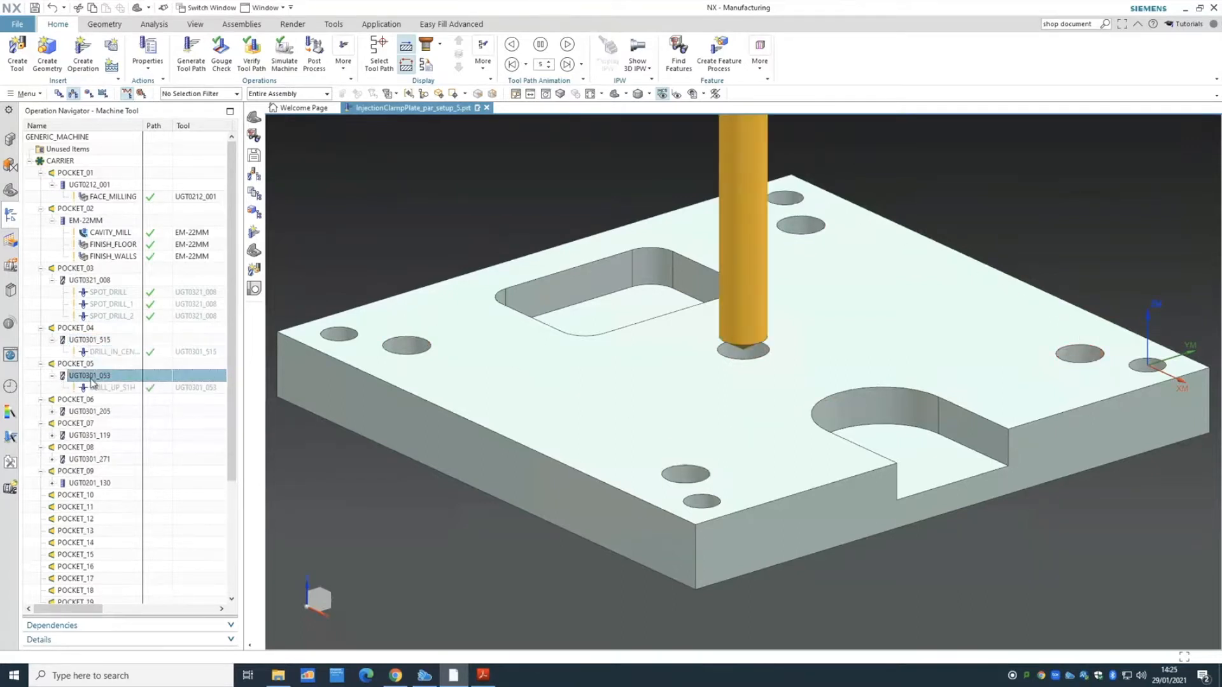
click(121, 387)
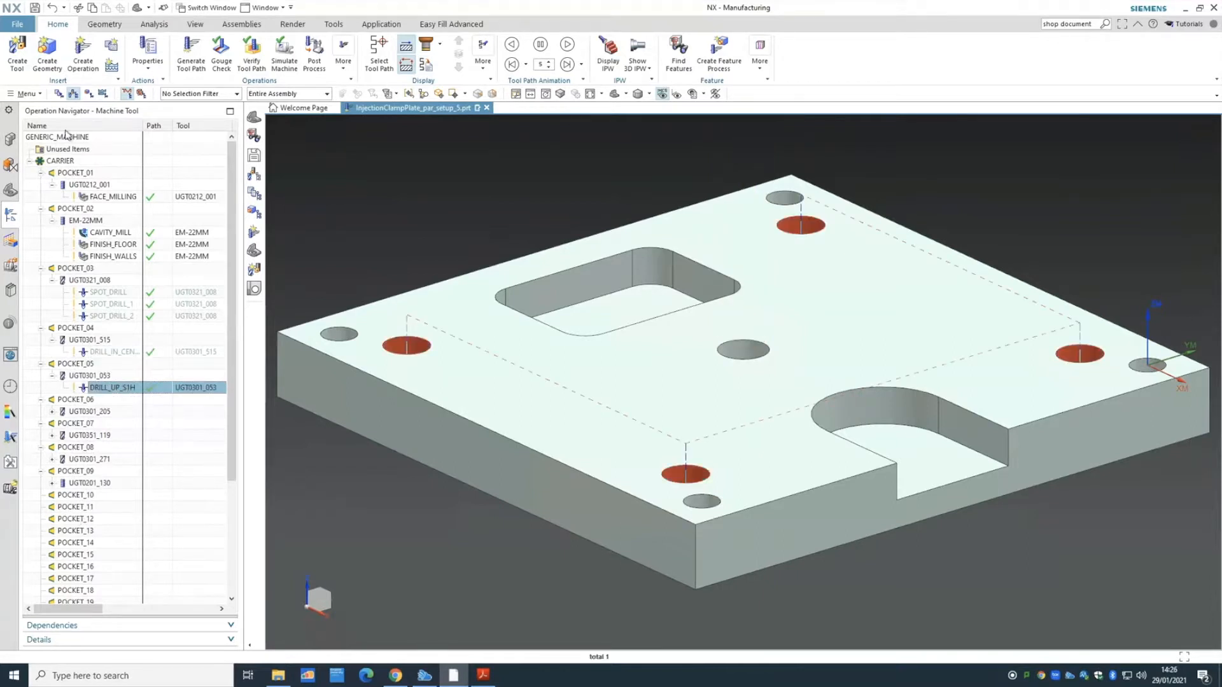
click(59, 94)
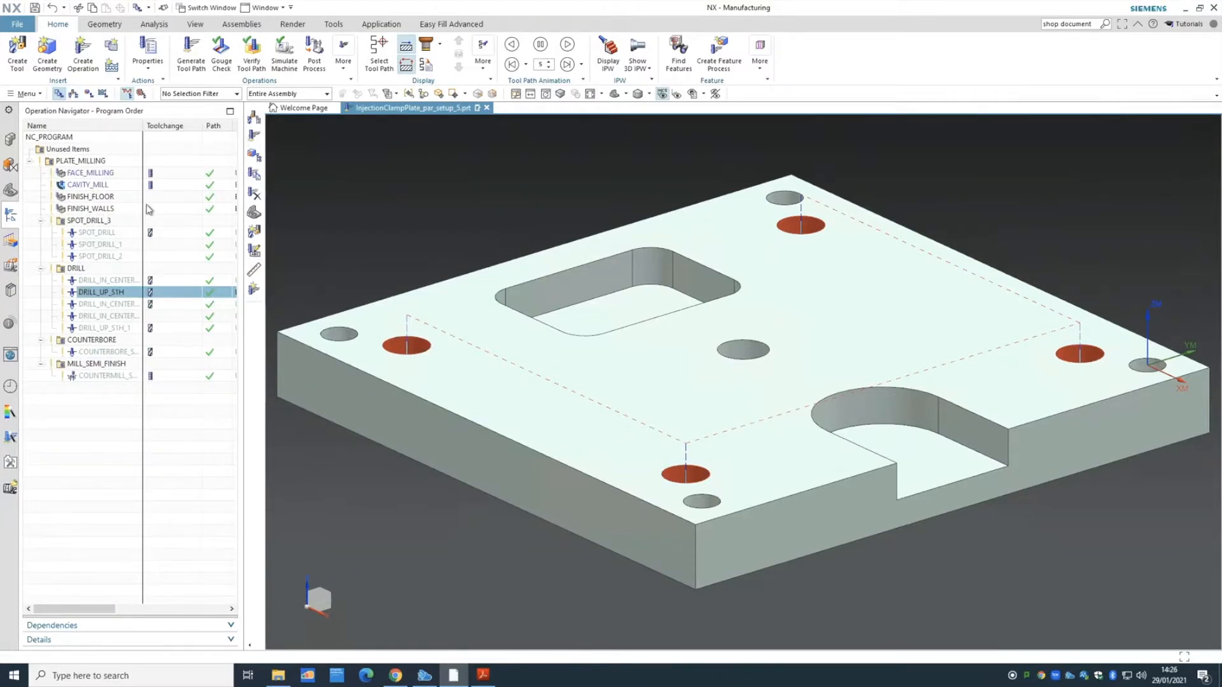
click(102, 232)
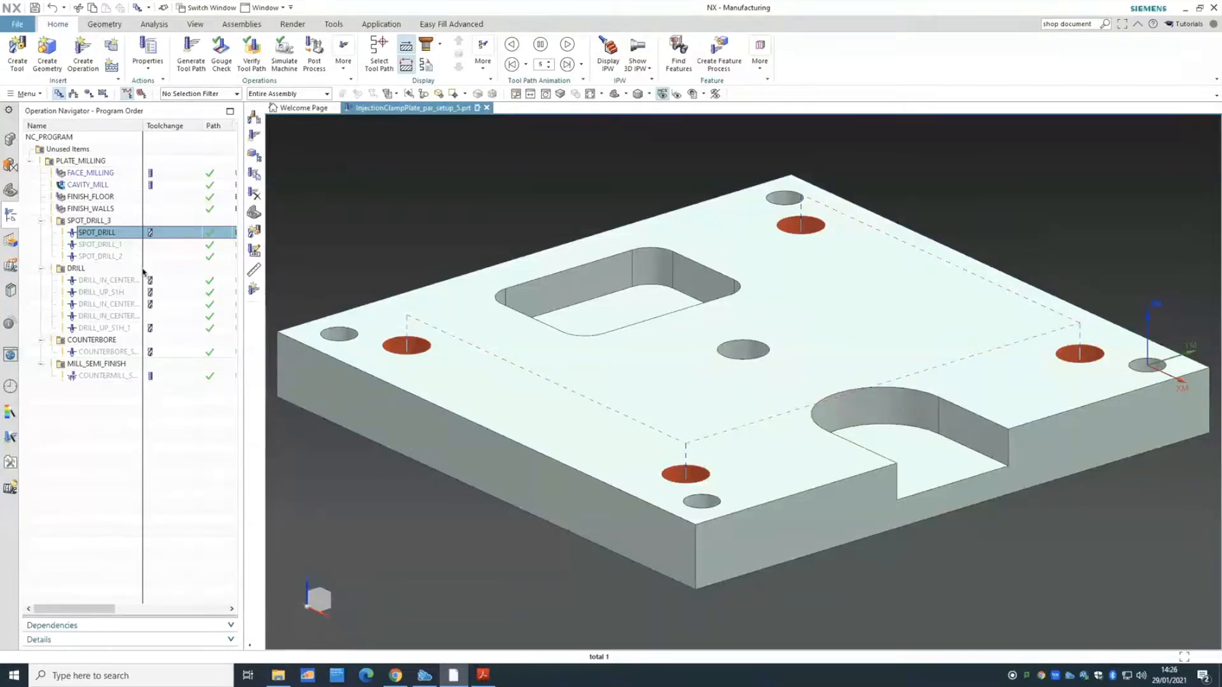
click(73, 94)
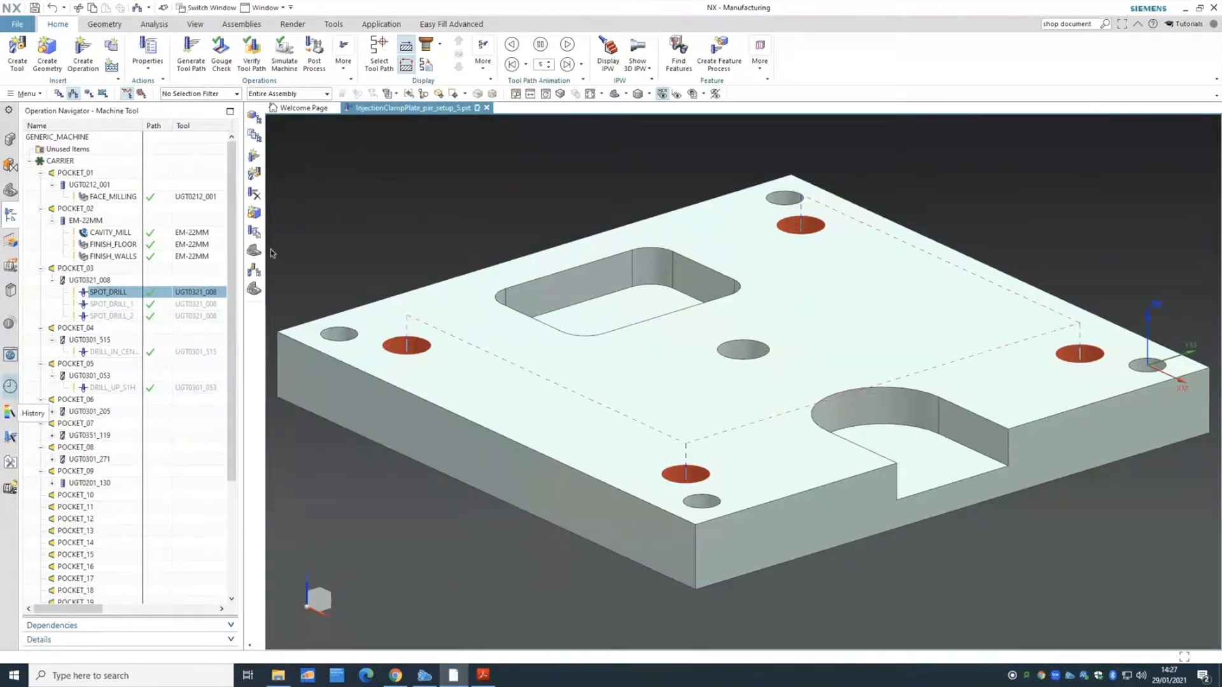
click(60, 94)
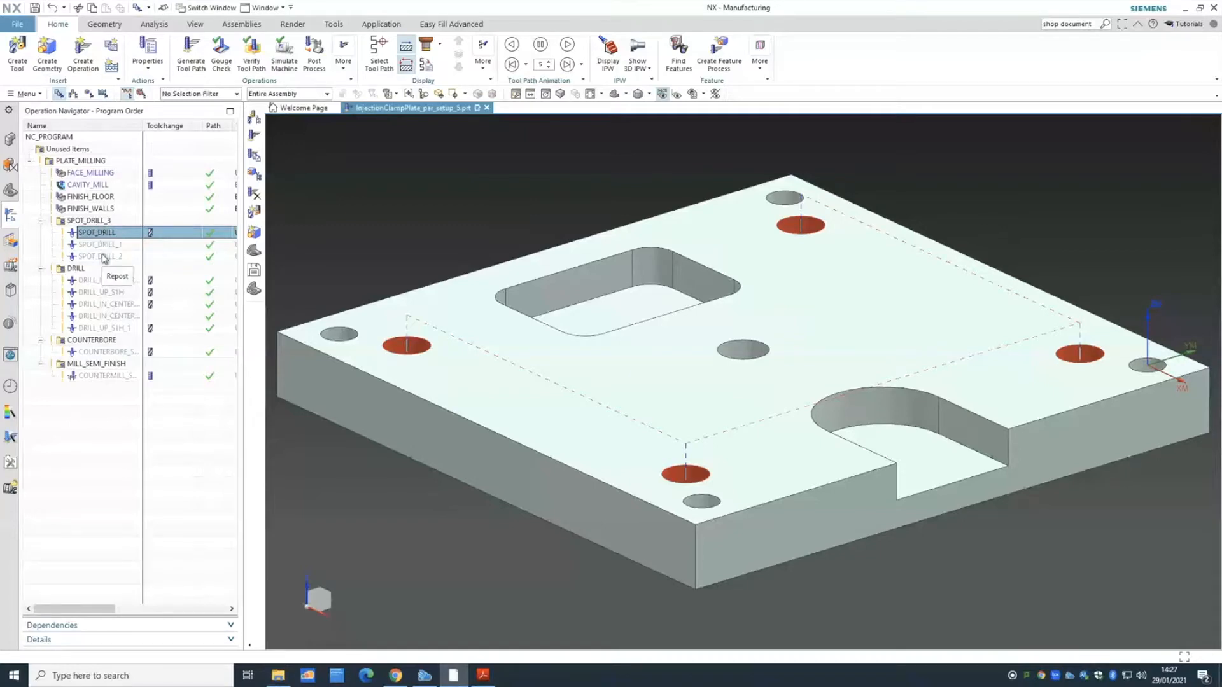
- Move the spot-drill, drilling, COUNTERBORE_S2H and COUNTERMILL_S2H operations below FINISH_WALLS in PLATE_MILLING
shift+click(100, 257)
drag(98, 240, 91, 209)
click(107, 280)
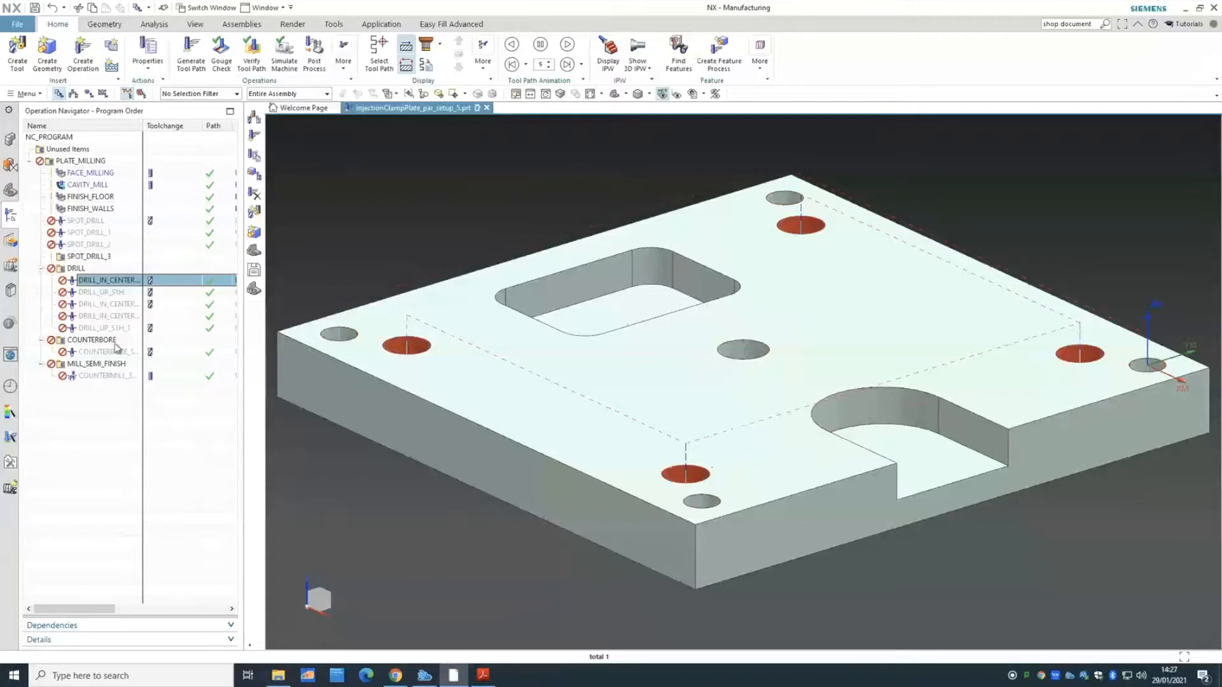
shift+click(109, 328)
drag(102, 286, 98, 250)
drag(95, 351, 79, 316)
drag(92, 375, 86, 328)
- Delete the four emptied hole groups, starting from SPOT_DRILL_3
click(92, 341)
shift+click(92, 376)
right_click(92, 377)
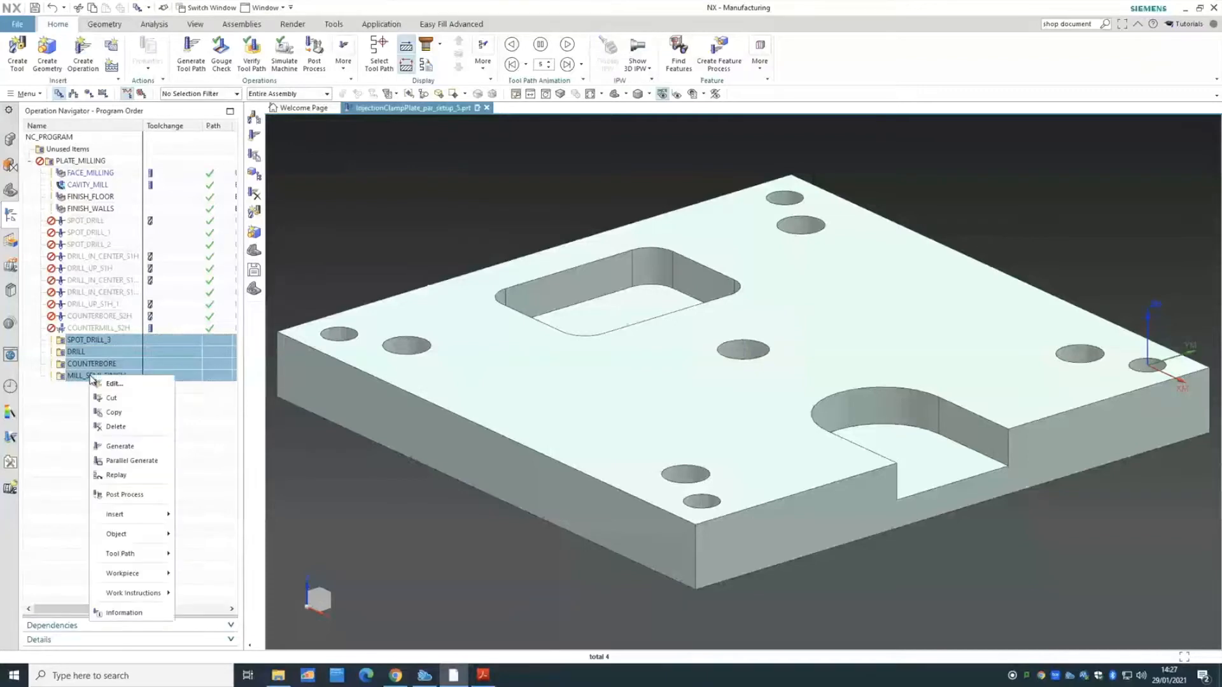
click(123, 438)
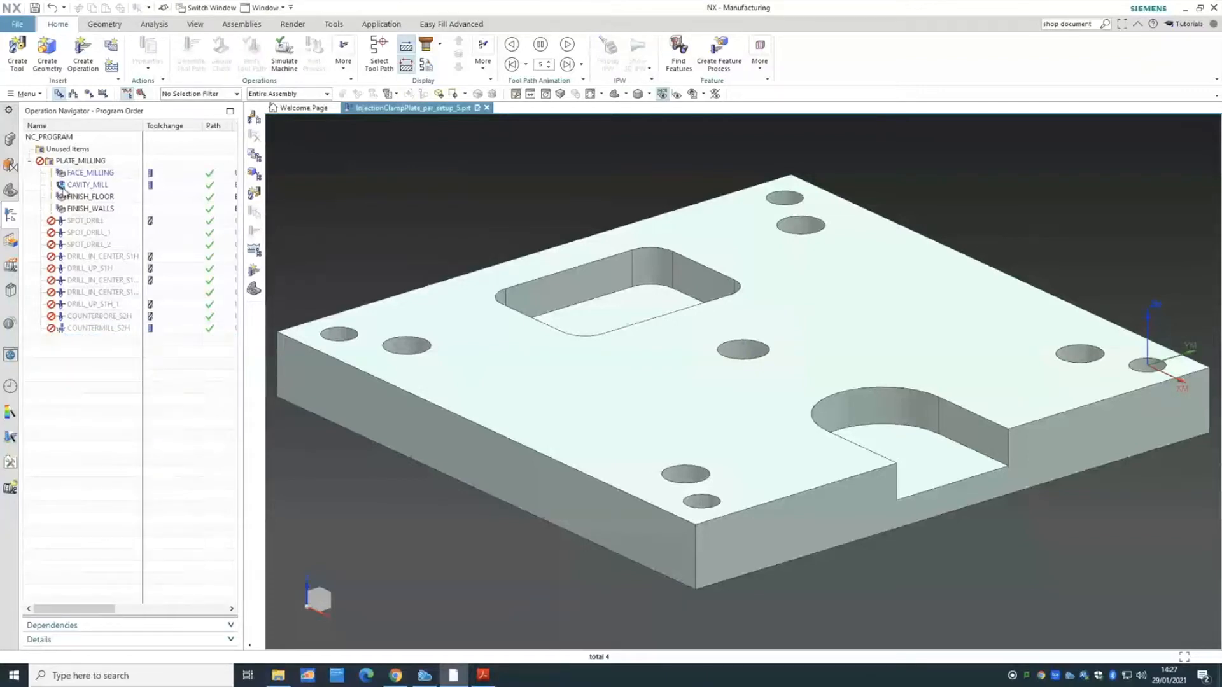
- Generate tool paths for all PLATE_MILLING operations and accept them
right_click(77, 162)
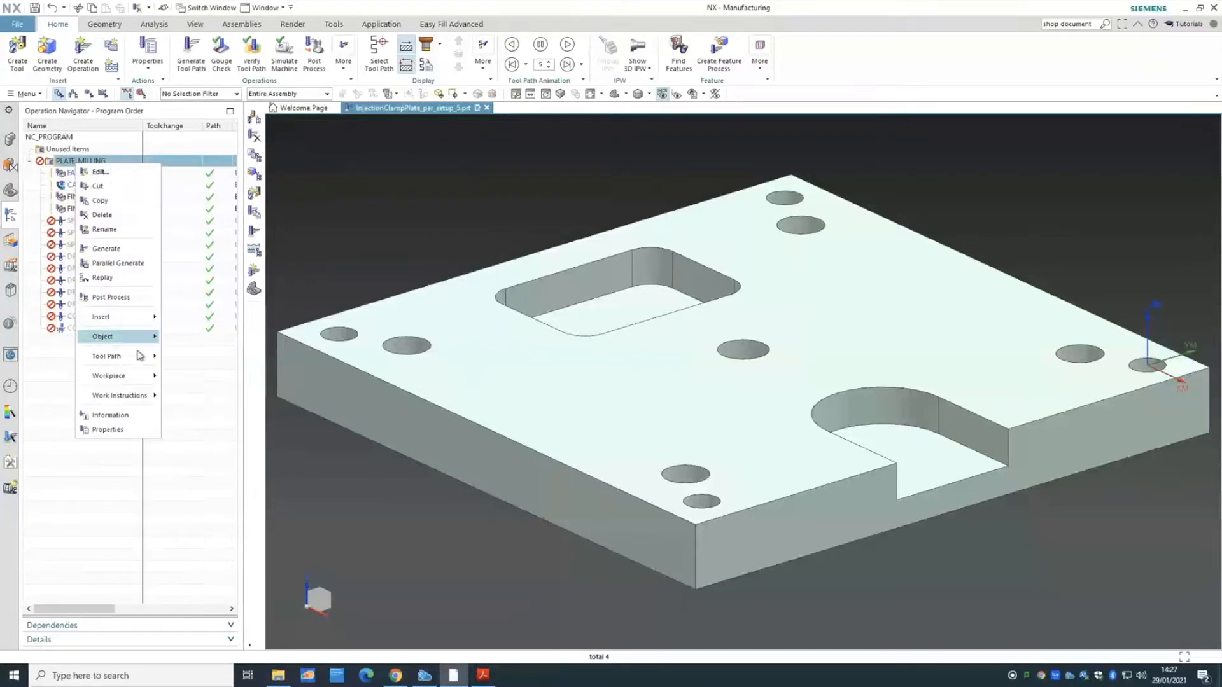
mouse_move(140, 360)
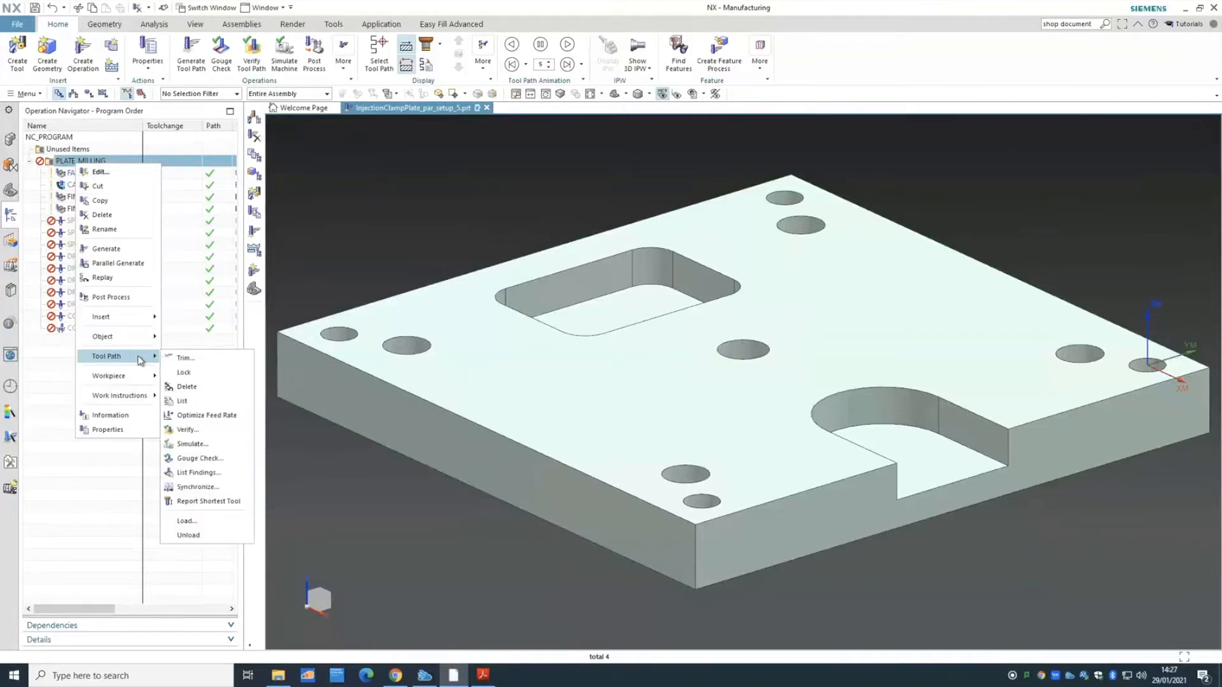
click(116, 248)
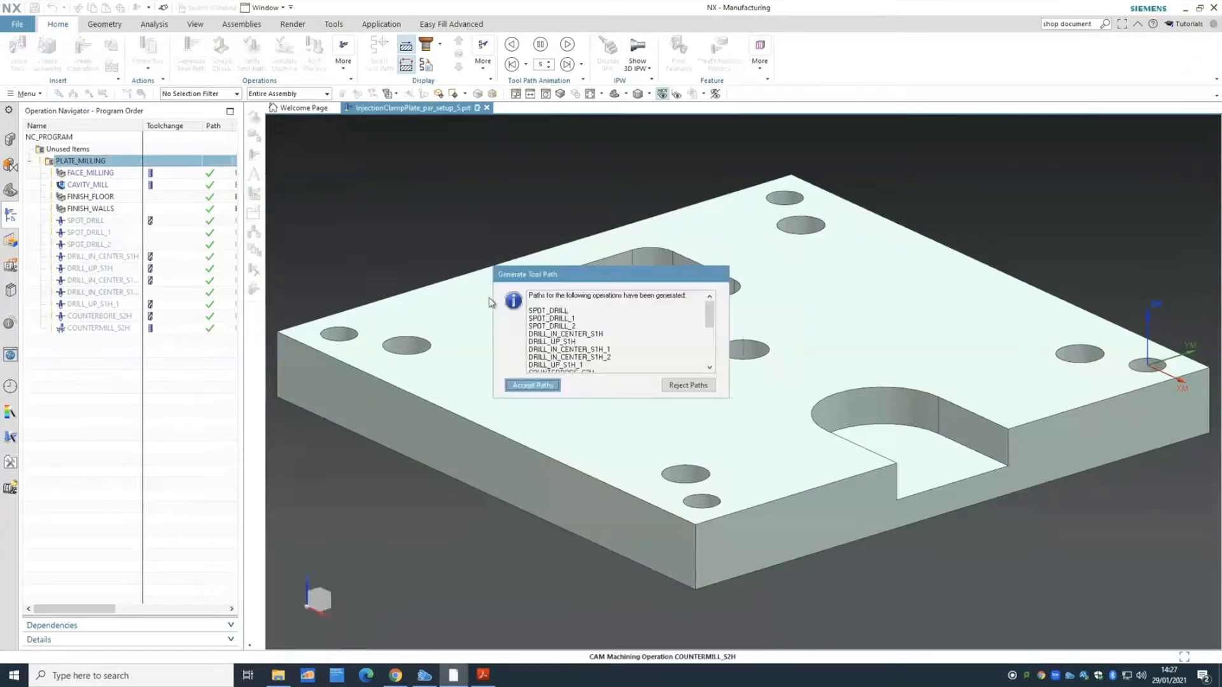
click(532, 384)
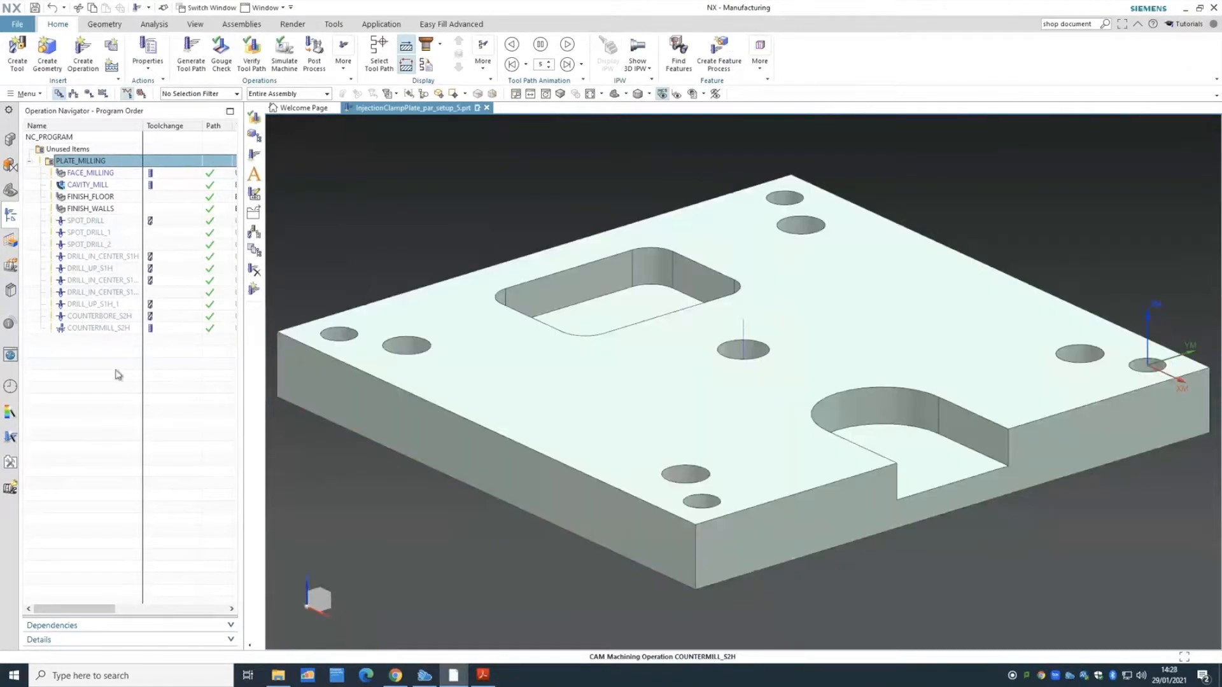
click(111, 374)
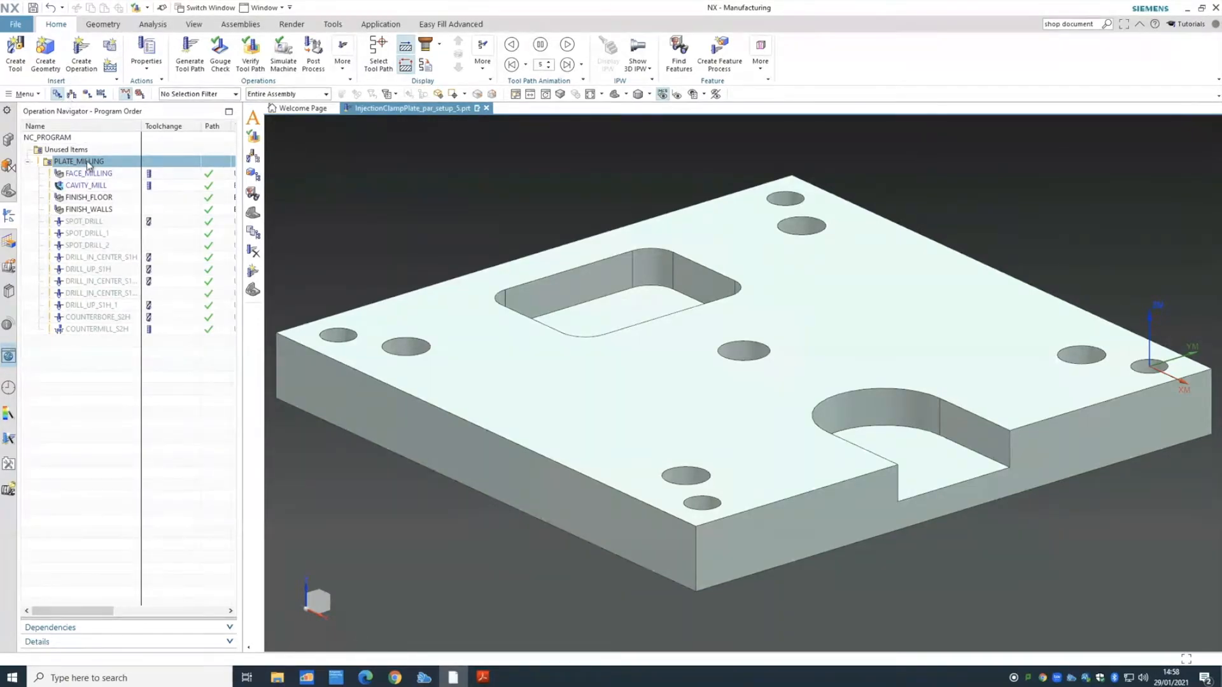
- Regenerate the PLATE_MILLING tool paths and accept them
right_click(87, 165)
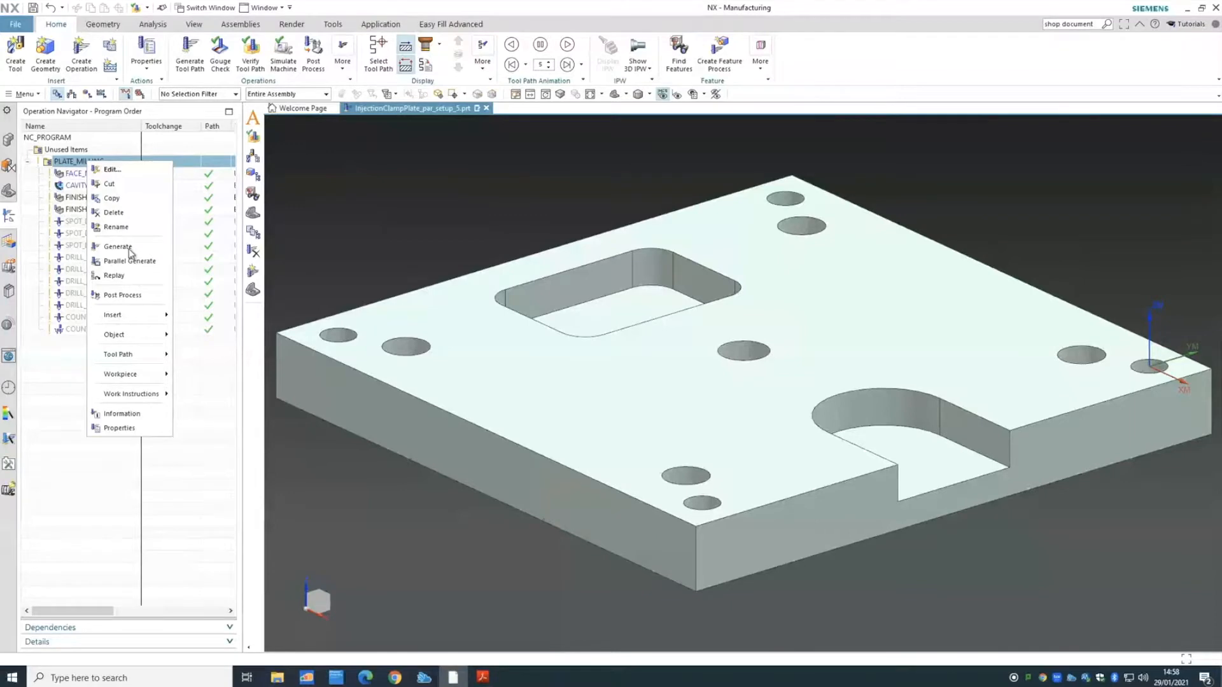
click(129, 250)
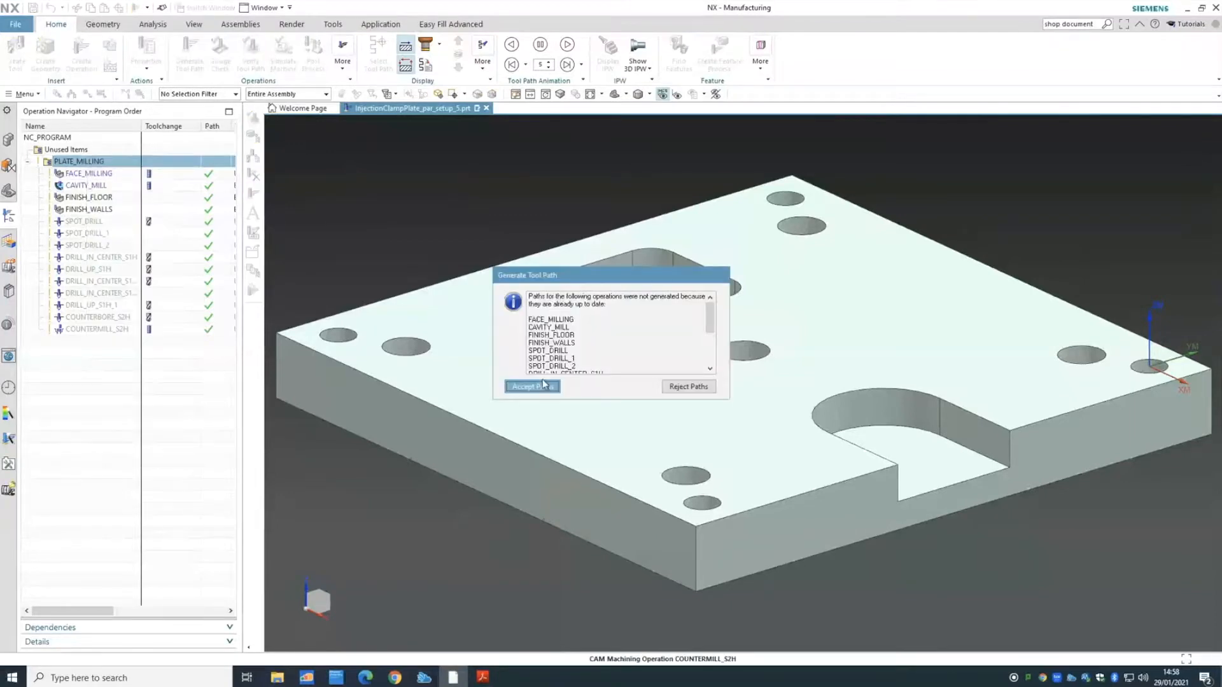
click(534, 386)
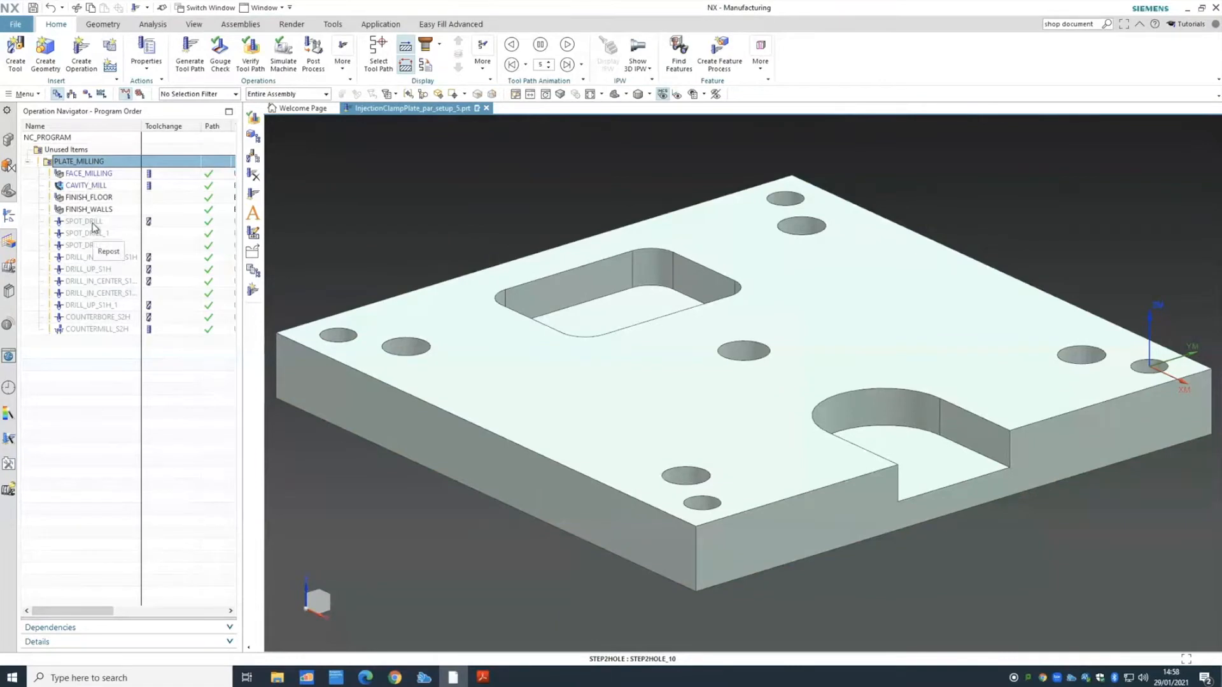
- Start tool path verification for the whole PLATE_MILLING program
right_click(81, 162)
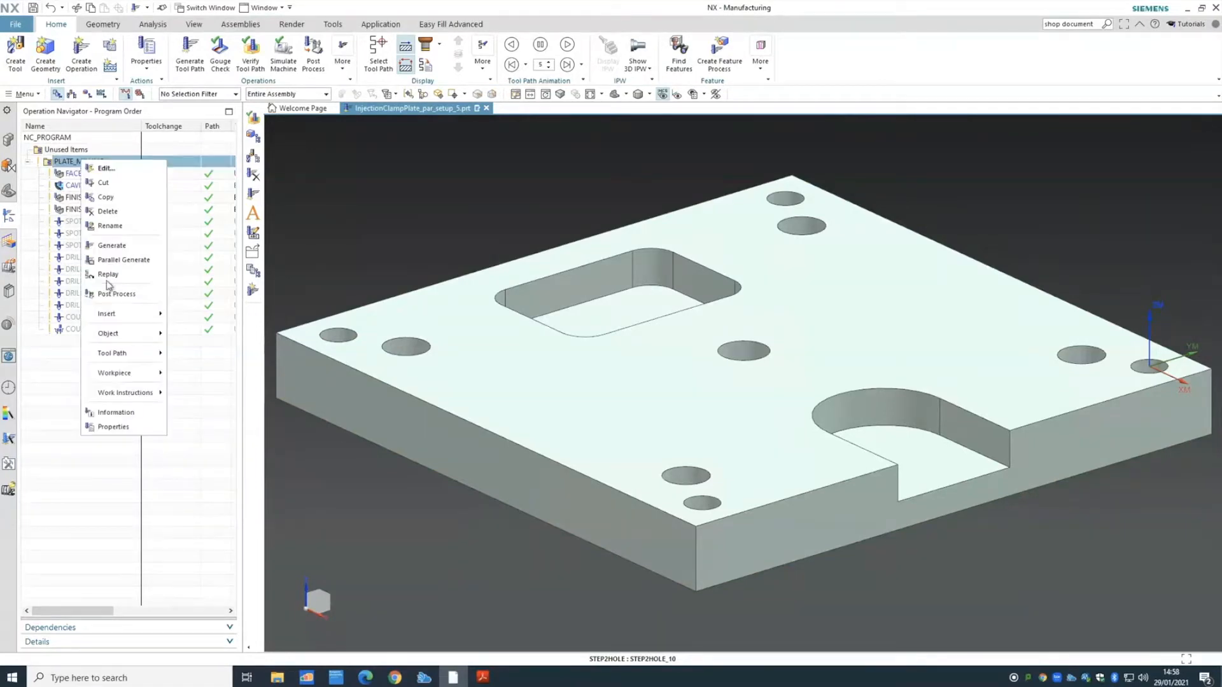
mouse_move(135, 358)
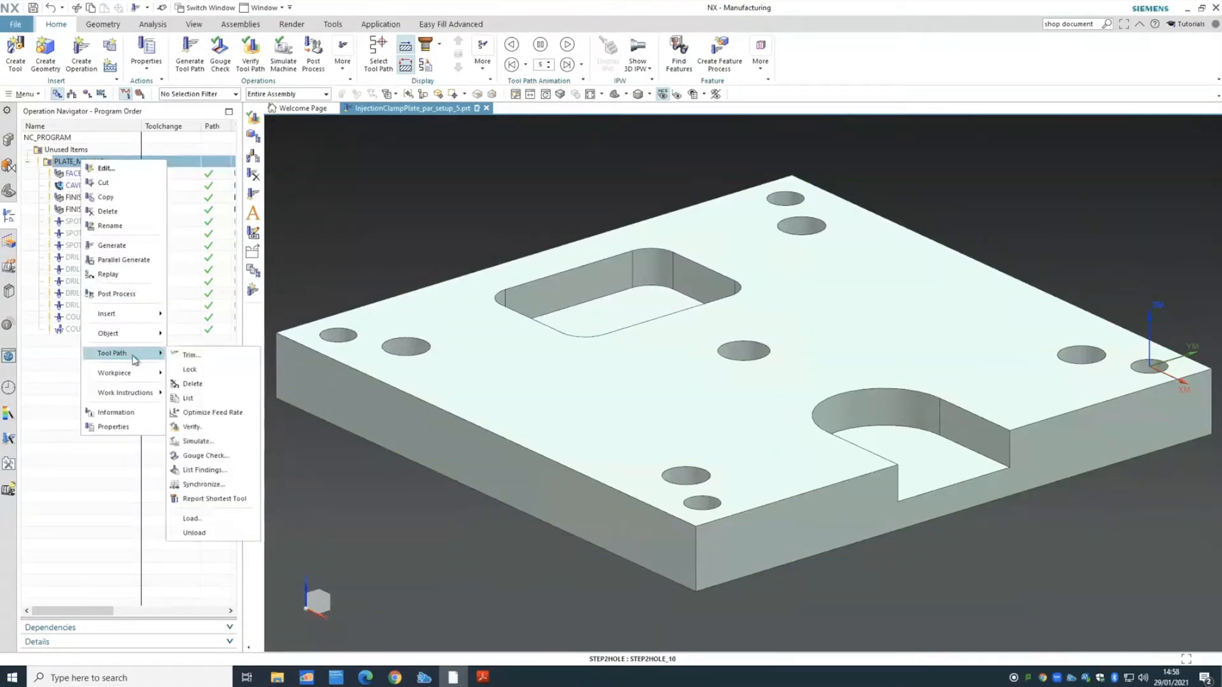
click(212, 430)
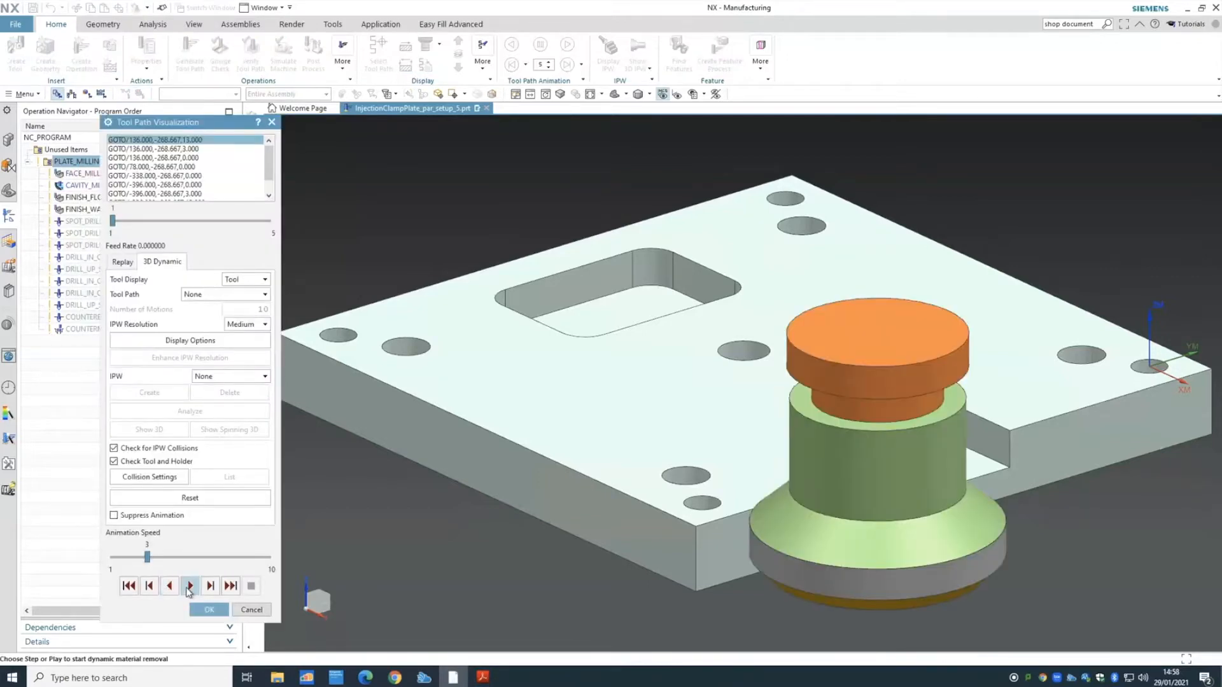
- Rewind and play the 3D Dynamic material removal for all PLATE_MILLING paths, then close verification
click(126, 591)
click(190, 585)
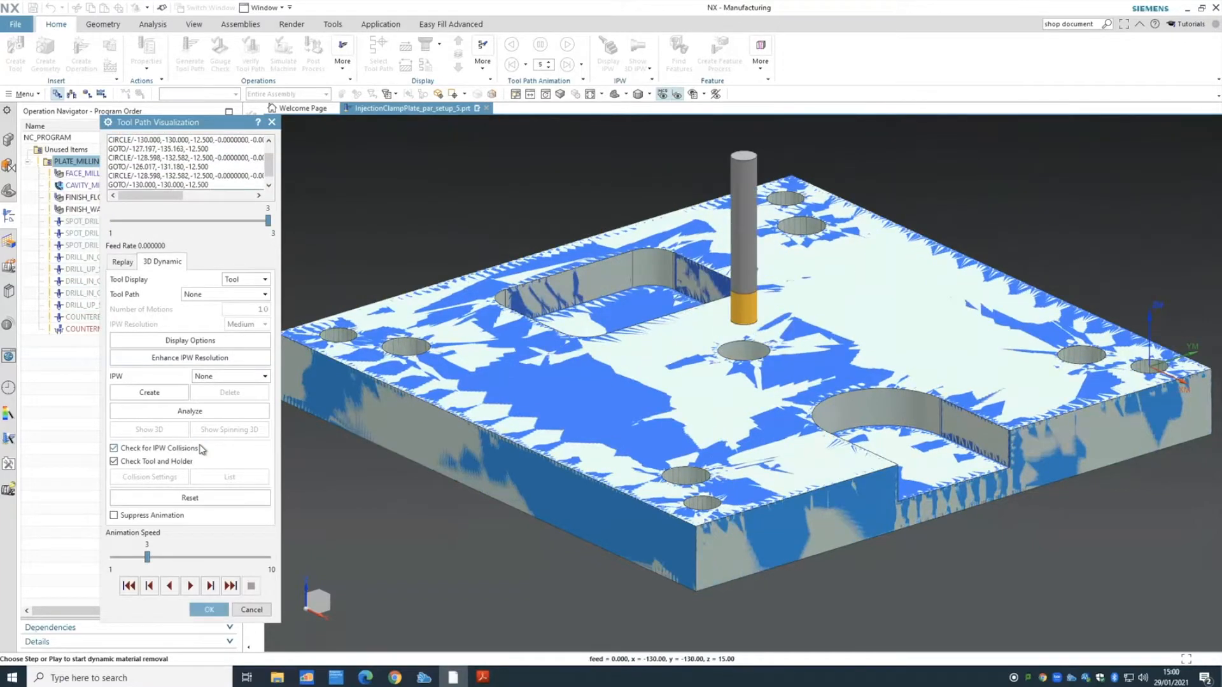
click(207, 609)
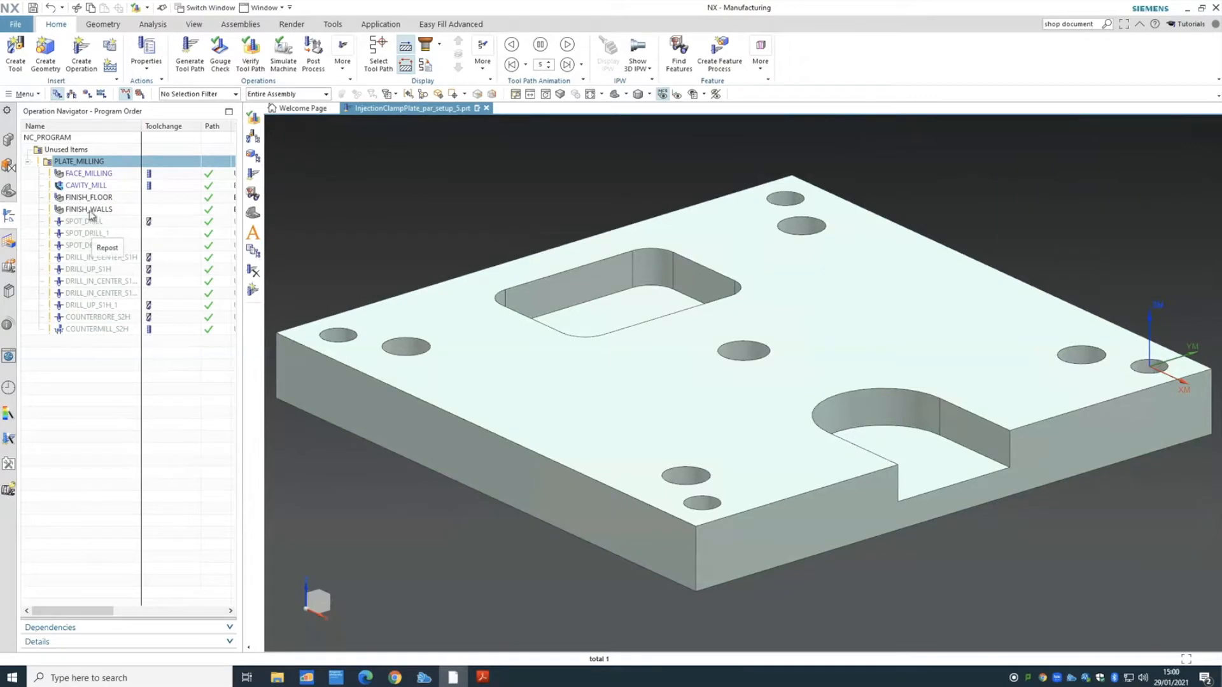
double_click(88, 174)
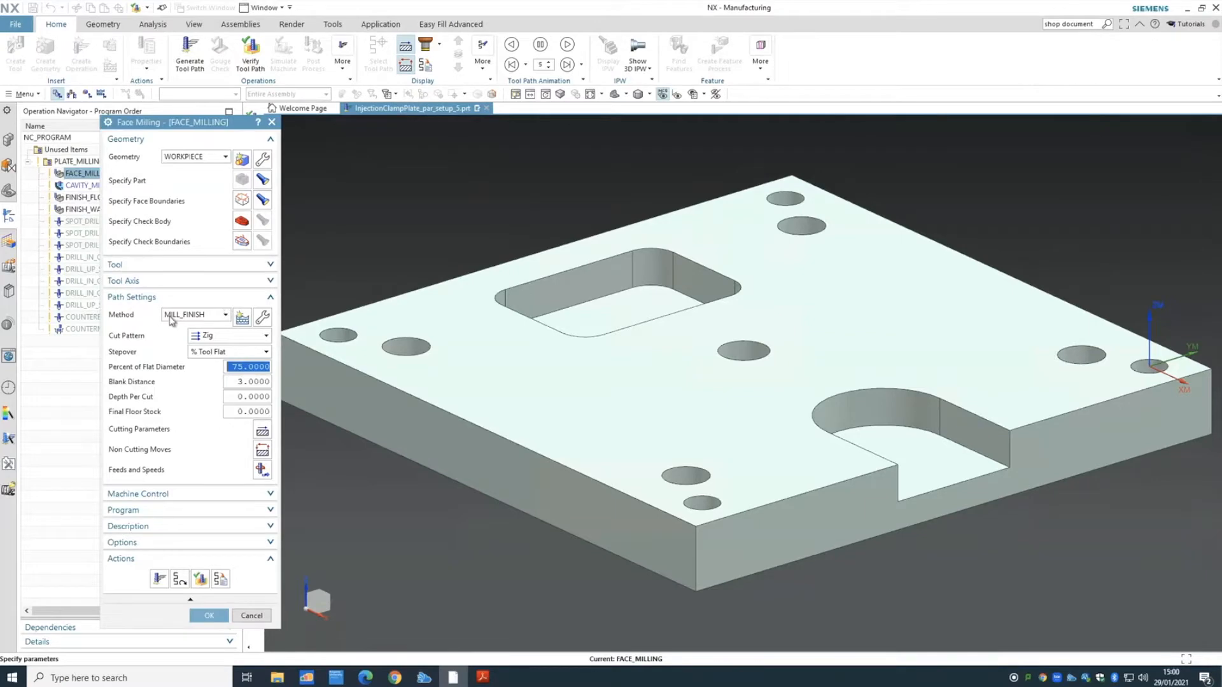
click(263, 473)
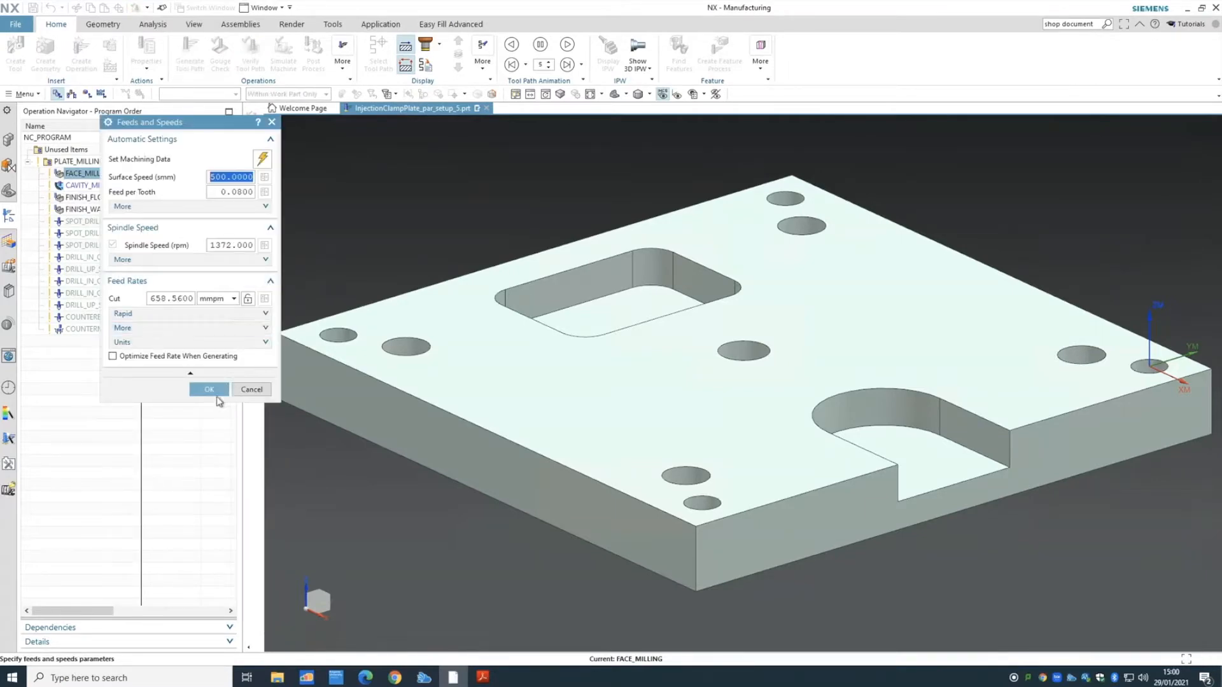
click(208, 390)
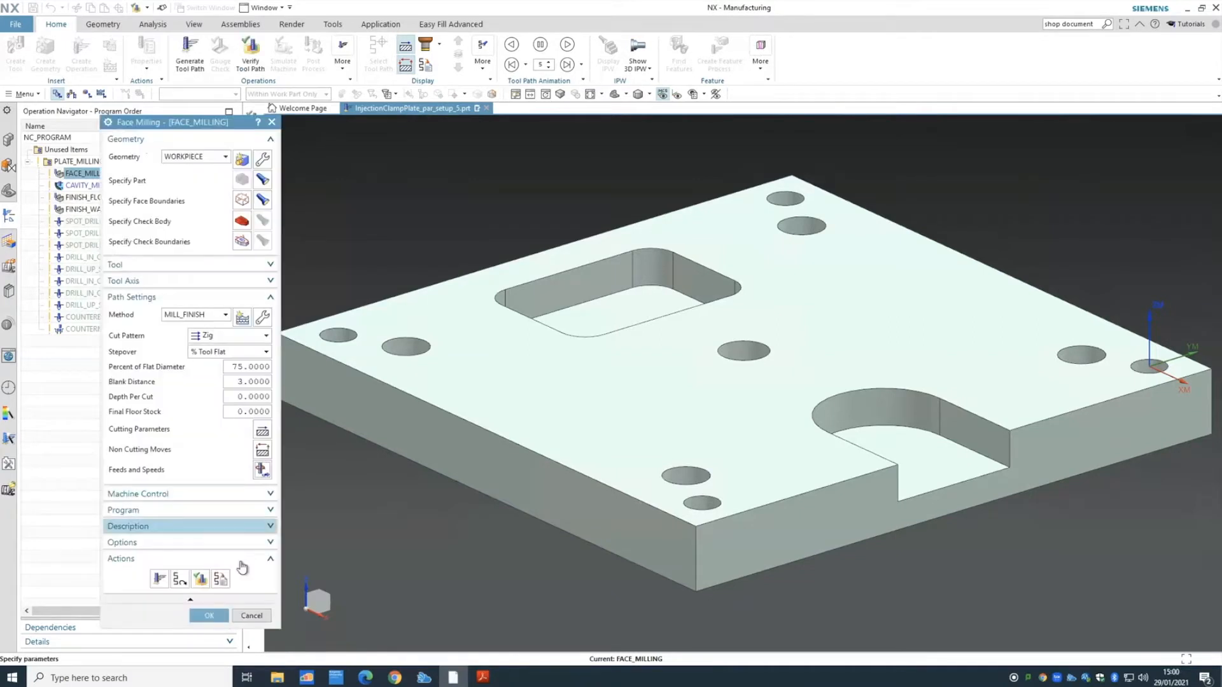
click(251, 615)
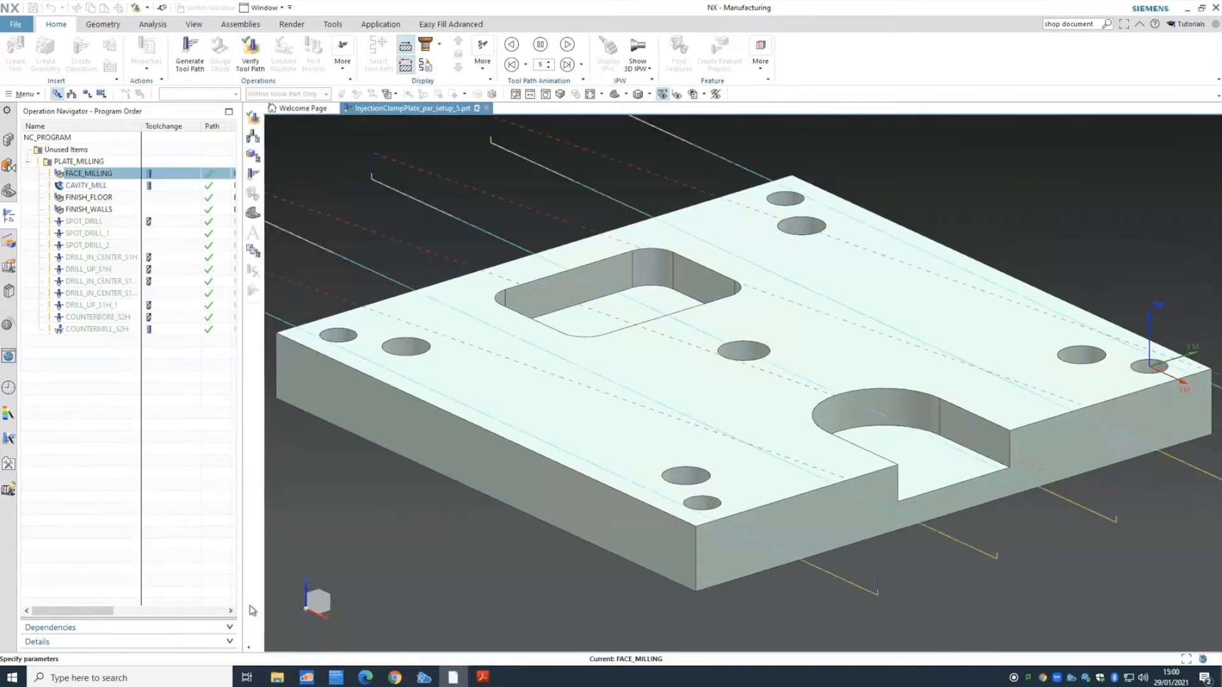
click(90, 221)
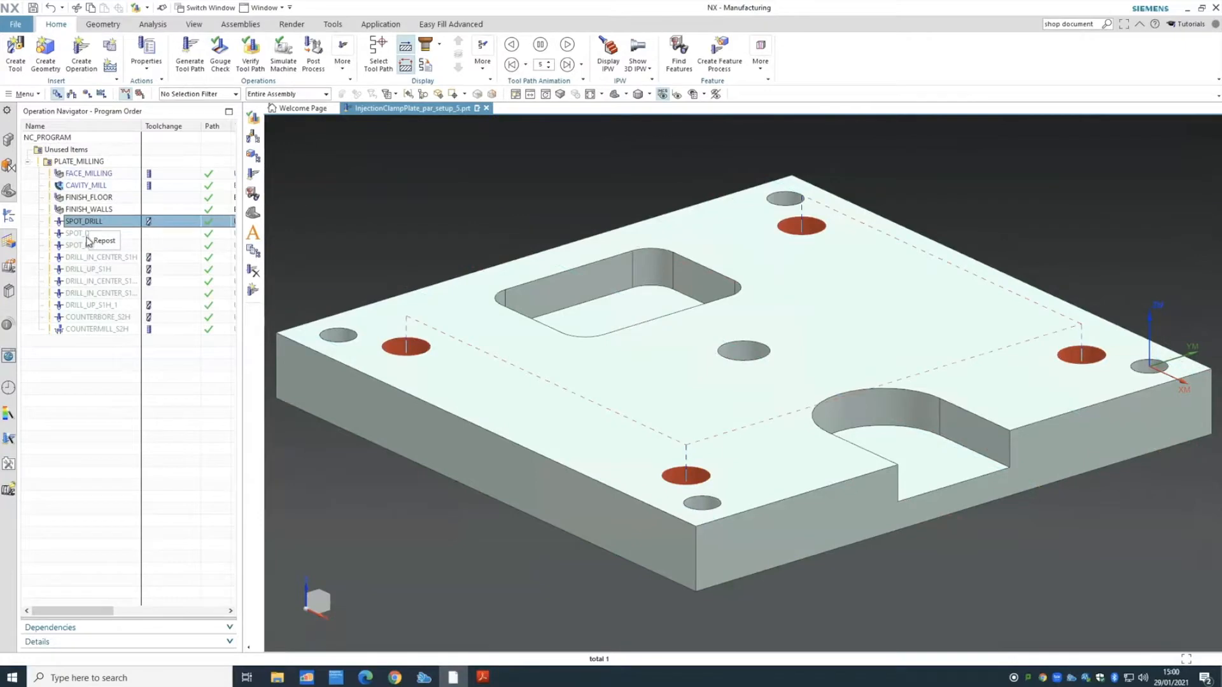
shift+click(95, 330)
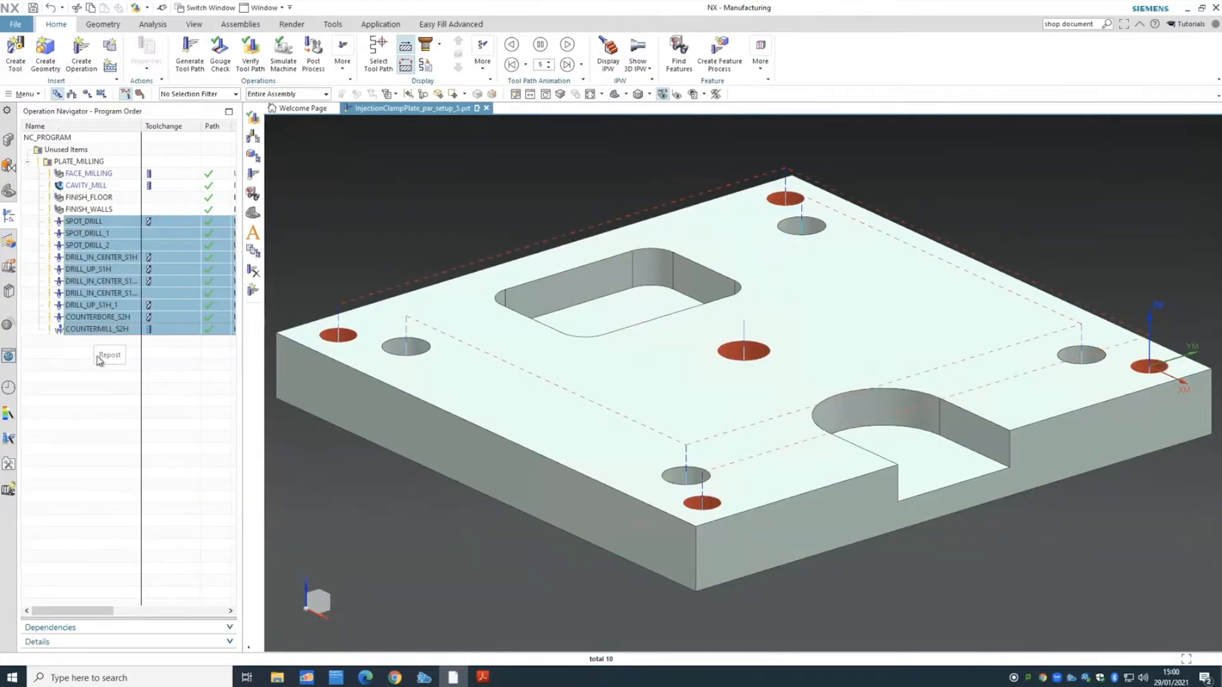
key(ctrl+x)
double_click(92, 222)
click(191, 238)
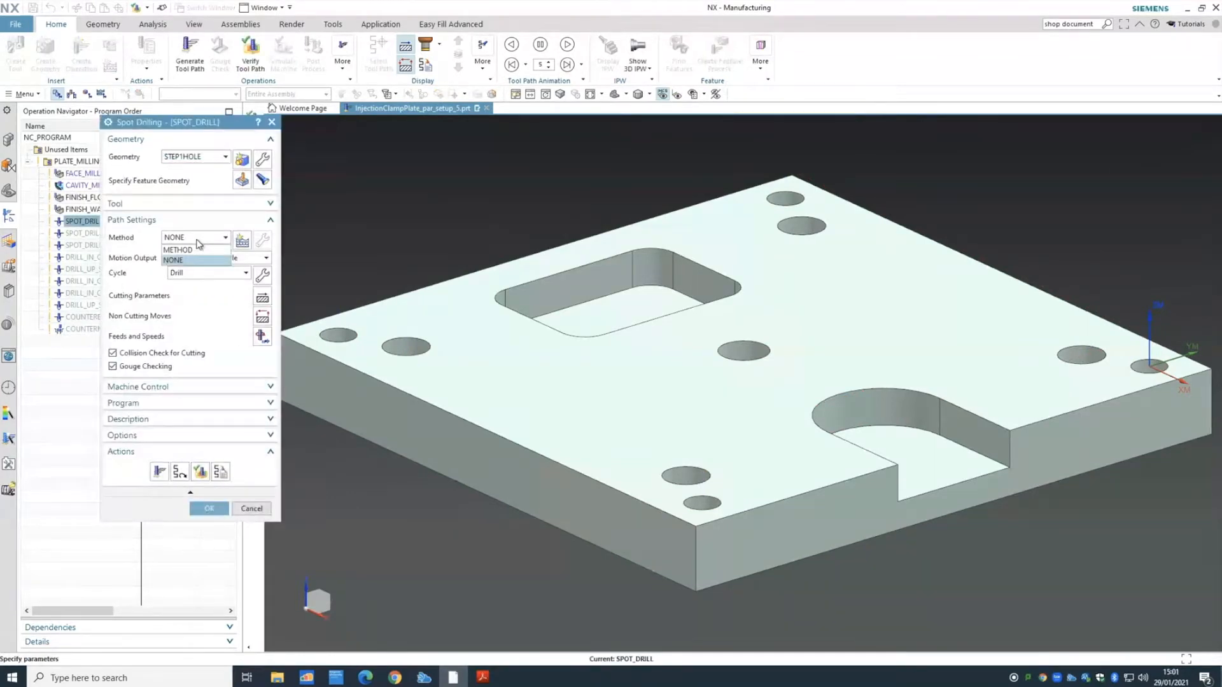
click(175, 255)
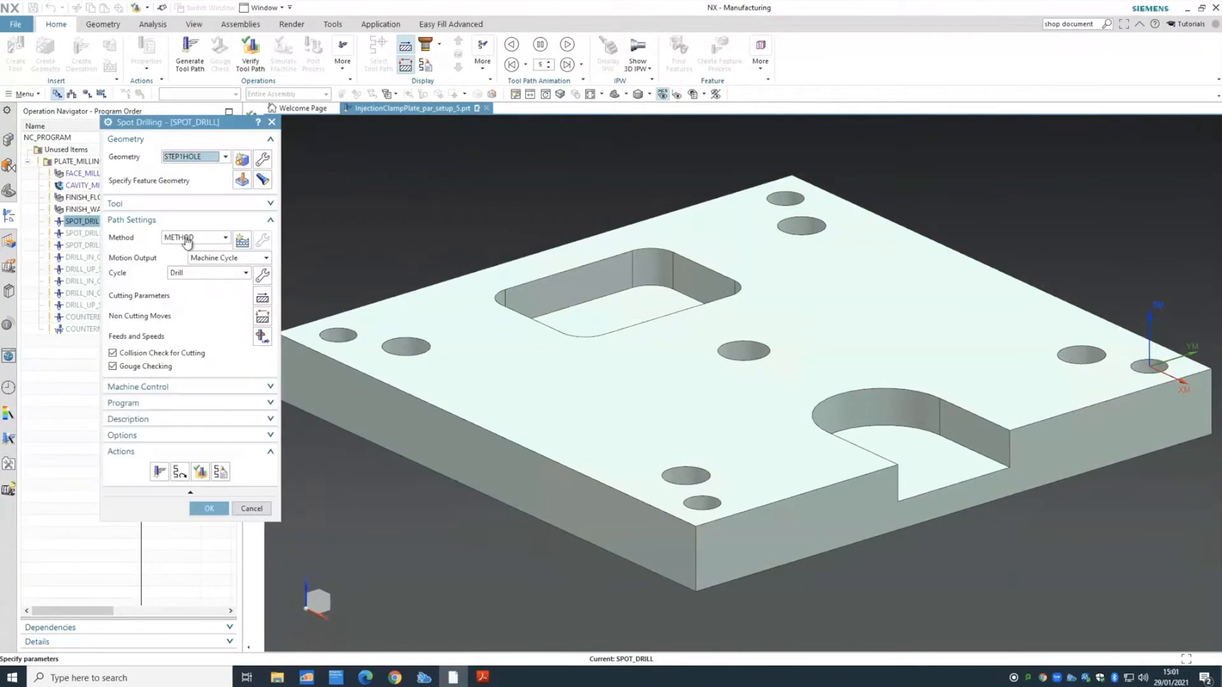
click(190, 239)
click(181, 260)
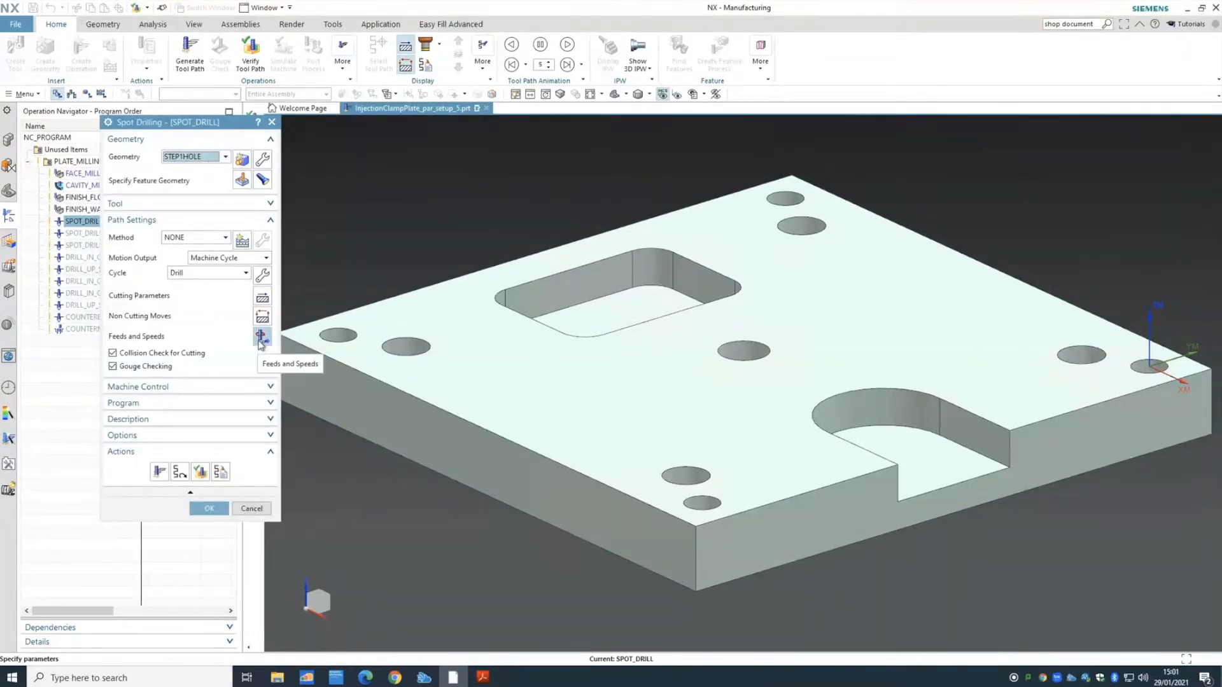
click(262, 336)
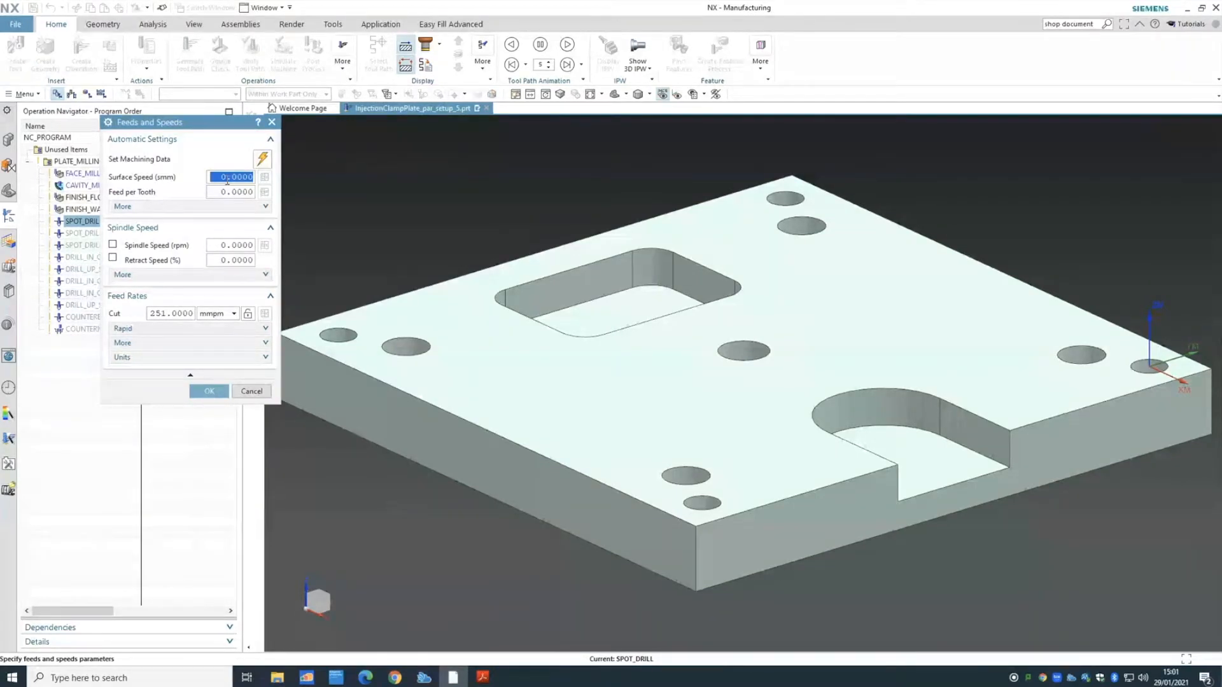
click(208, 392)
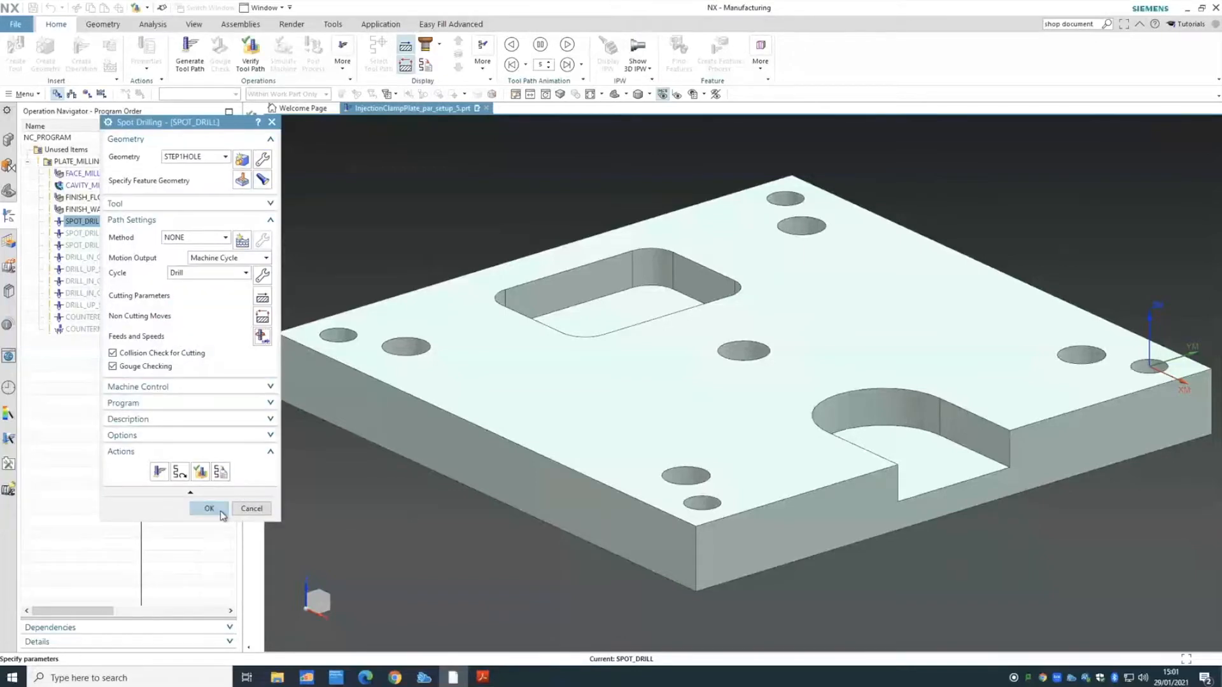
click(209, 509)
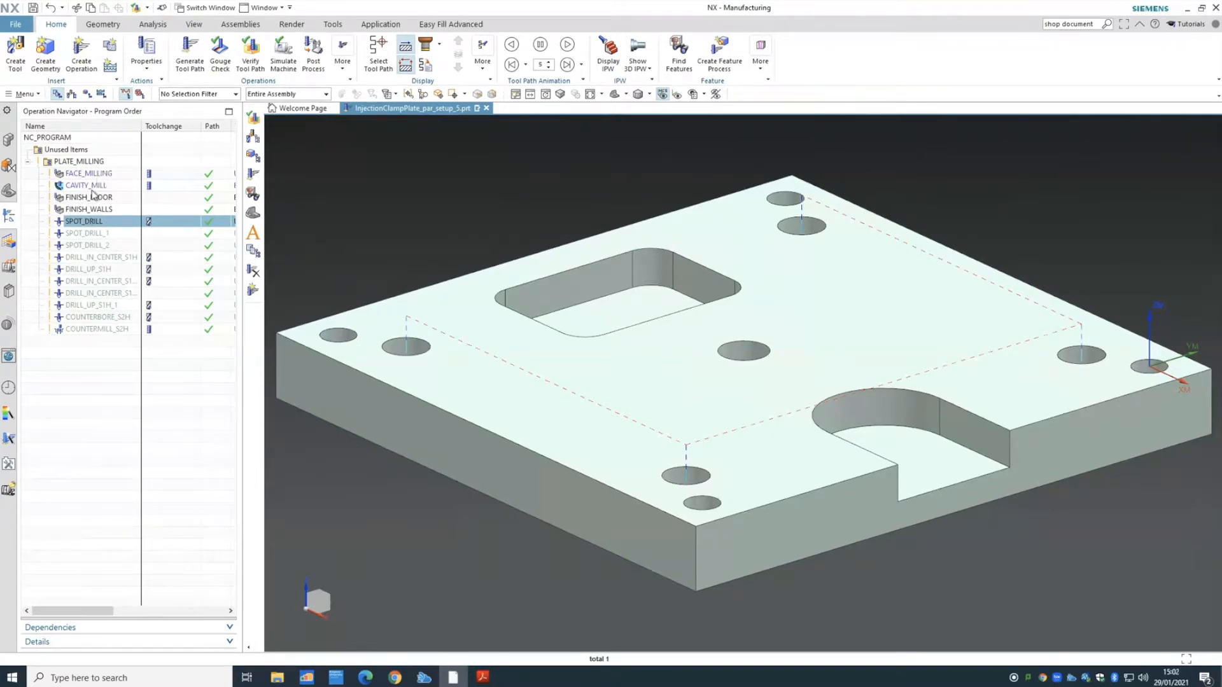
right_click(88, 222)
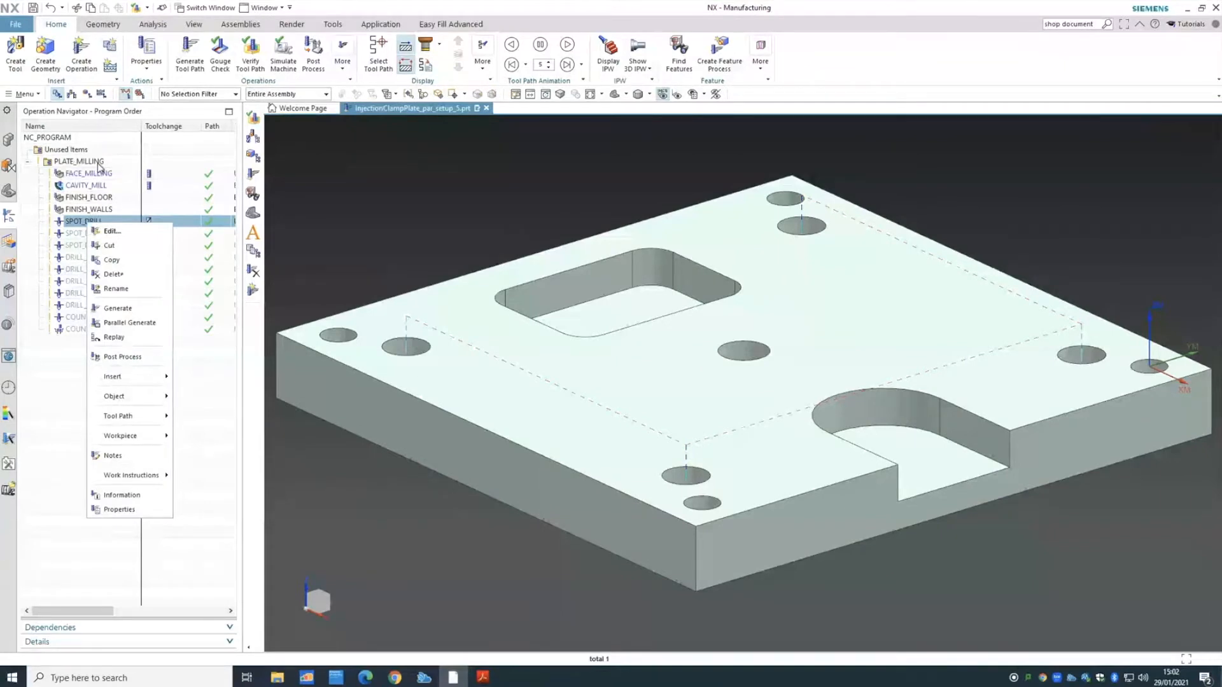
click(95, 163)
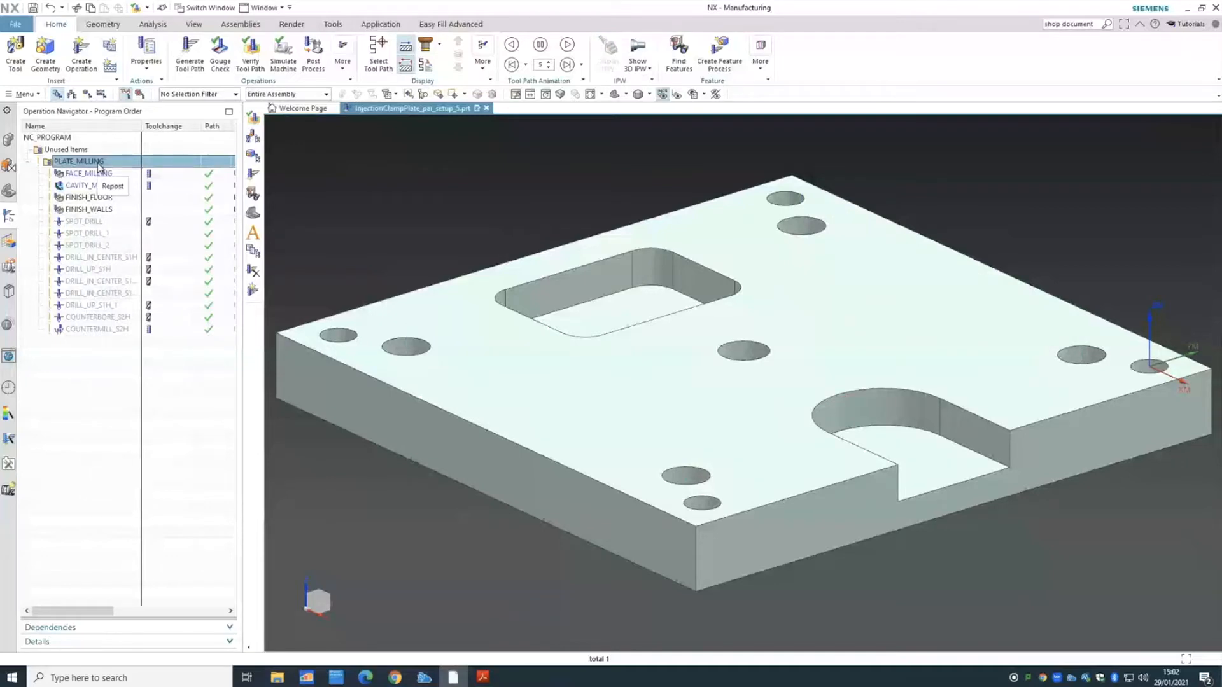
right_click(98, 164)
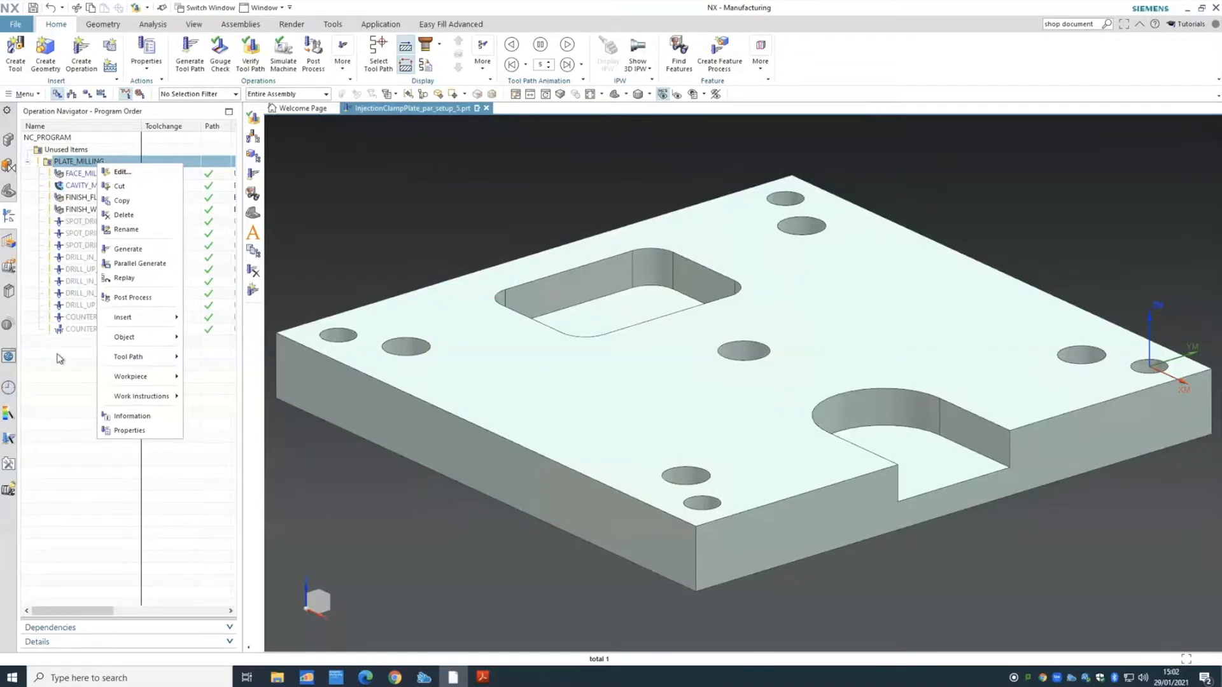
click(79, 369)
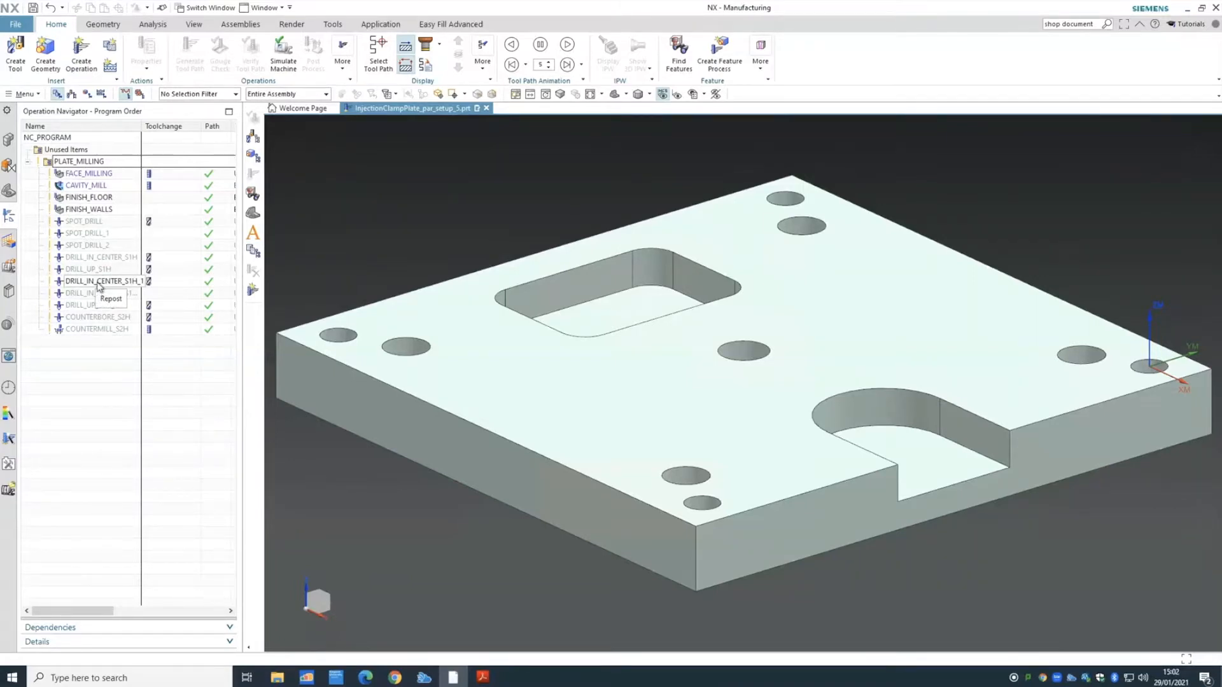
- Edit DRILL_IN_CENTER_S1H_1, keep its feeds and speeds, verify the drilling path and confirm
double_click(96, 282)
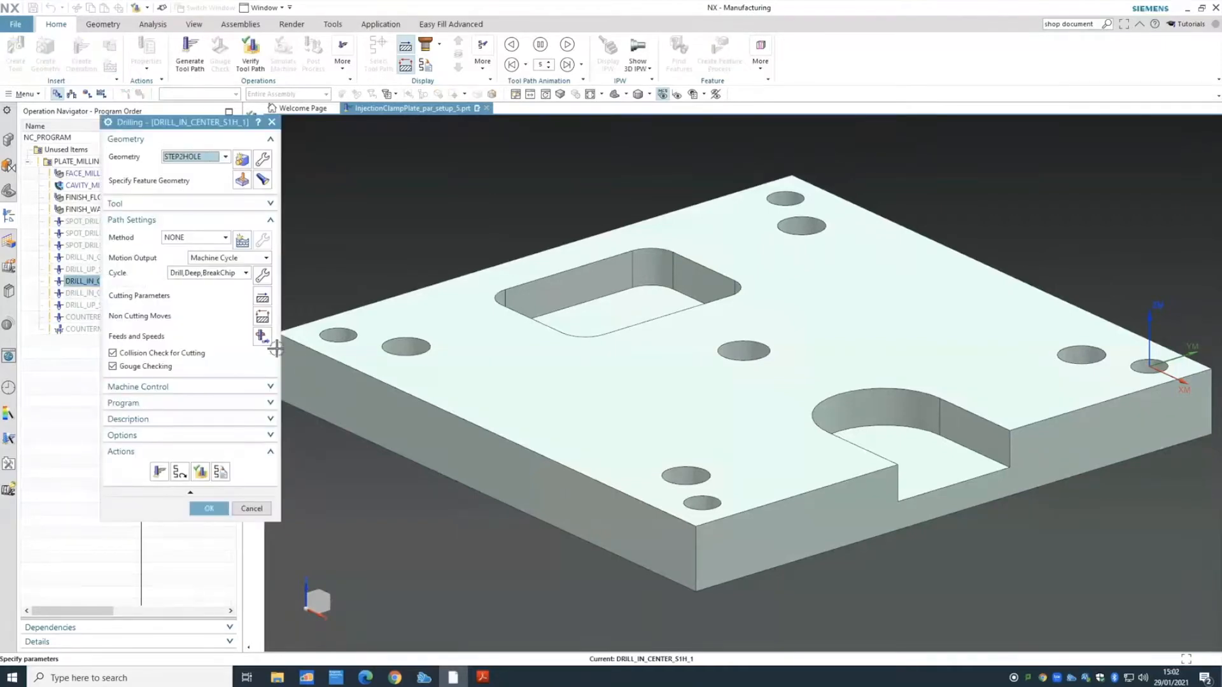
click(262, 336)
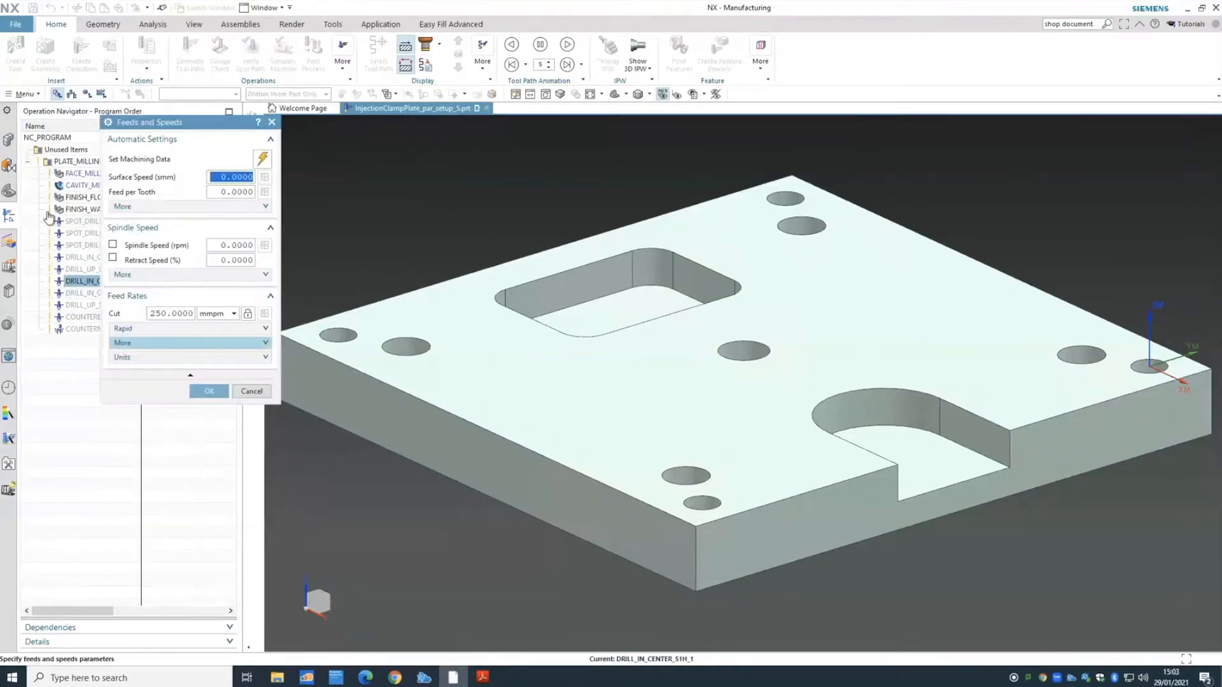
click(209, 391)
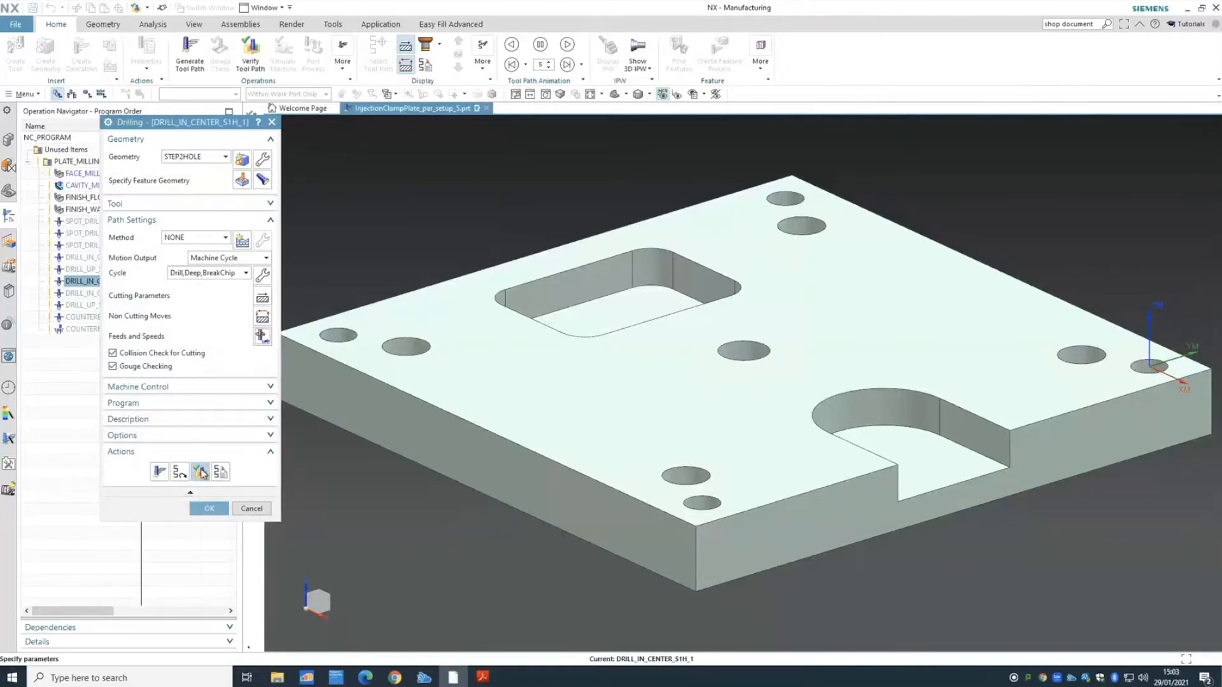
click(200, 471)
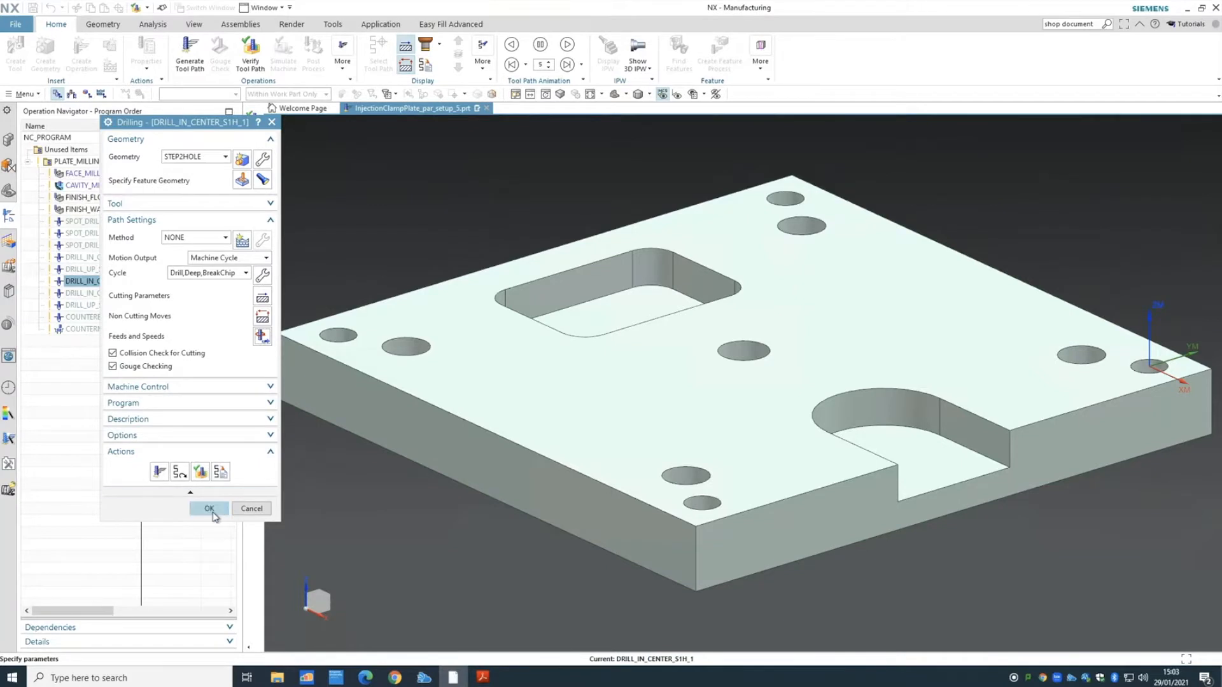
click(208, 508)
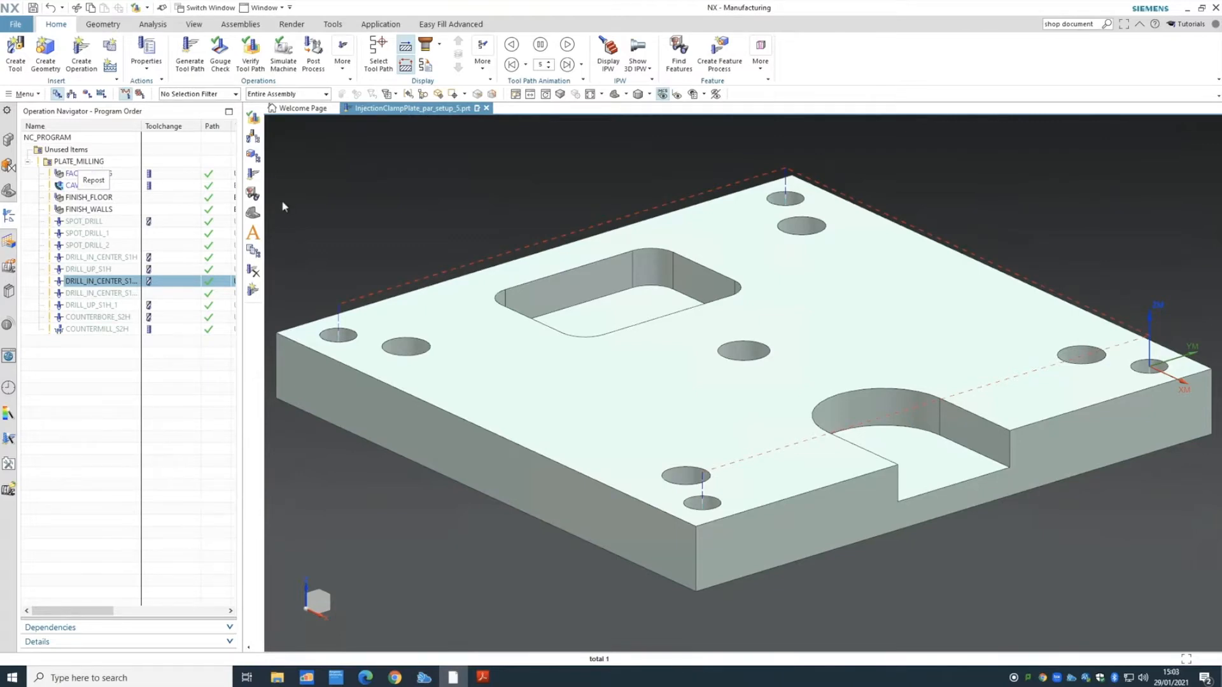
- Widen the Operation Navigator to reveal the tool column, then narrow it partway
drag(243, 234, 474, 235)
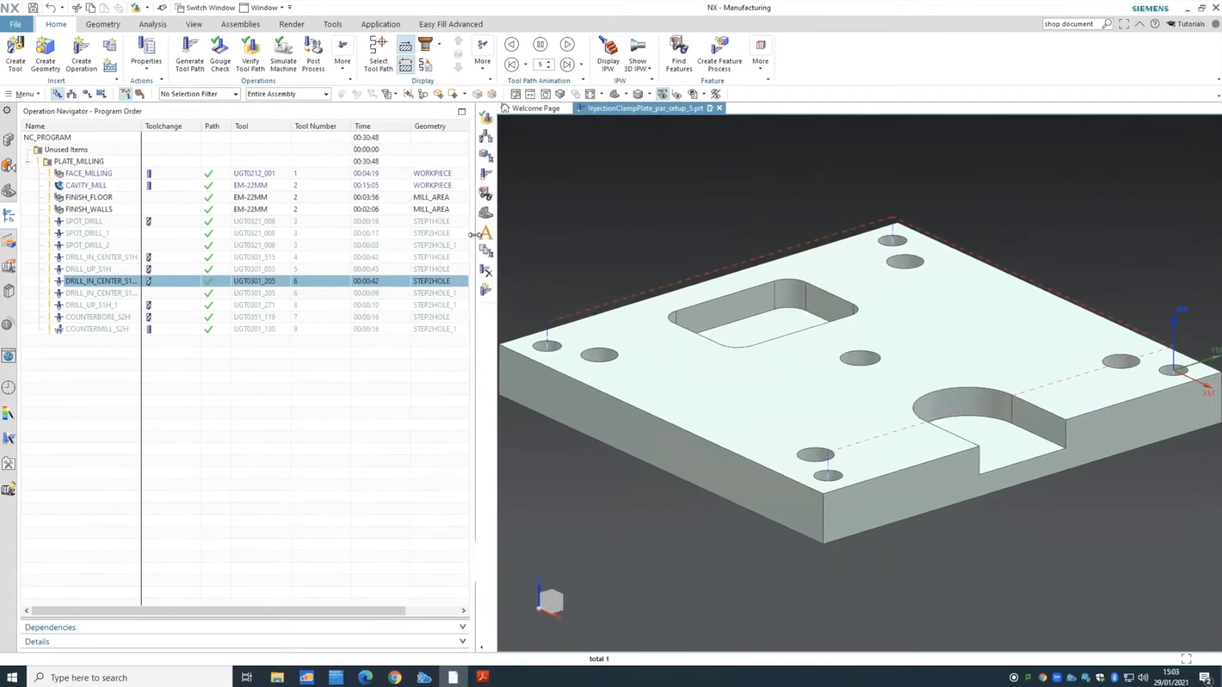
drag(384, 255, 321, 281)
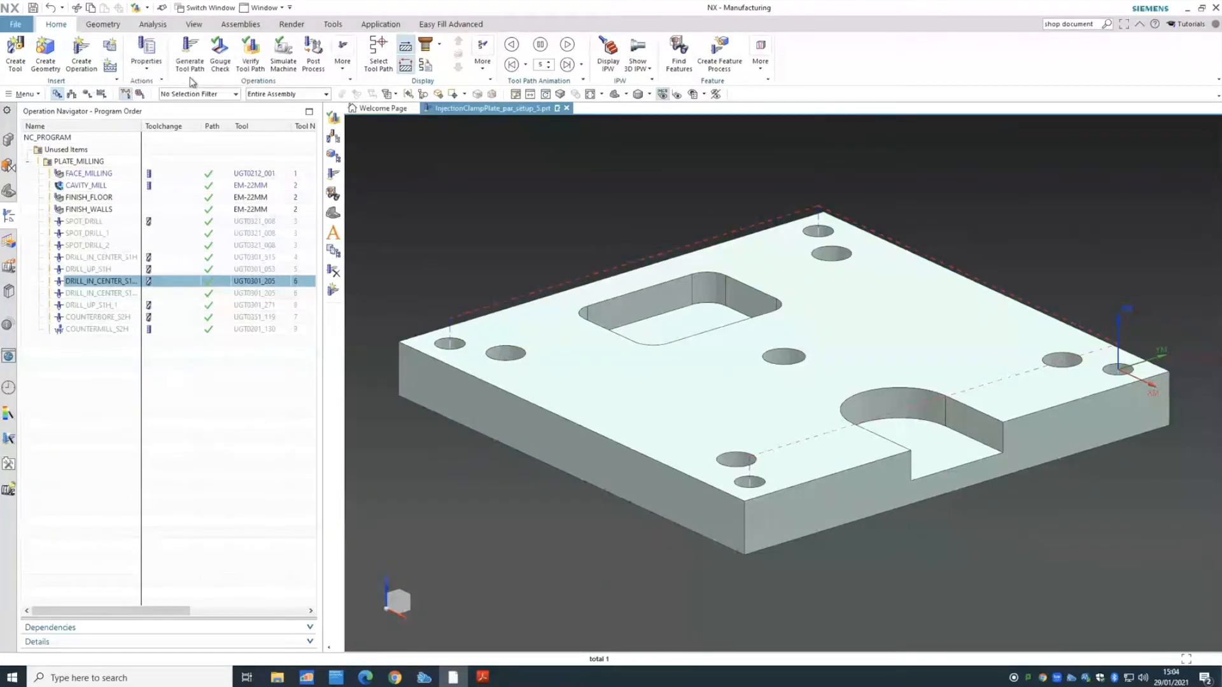
- Scroll the tutorial PDF to the page 86 'Engraving Operation' slide, then return to NX
click(483, 677)
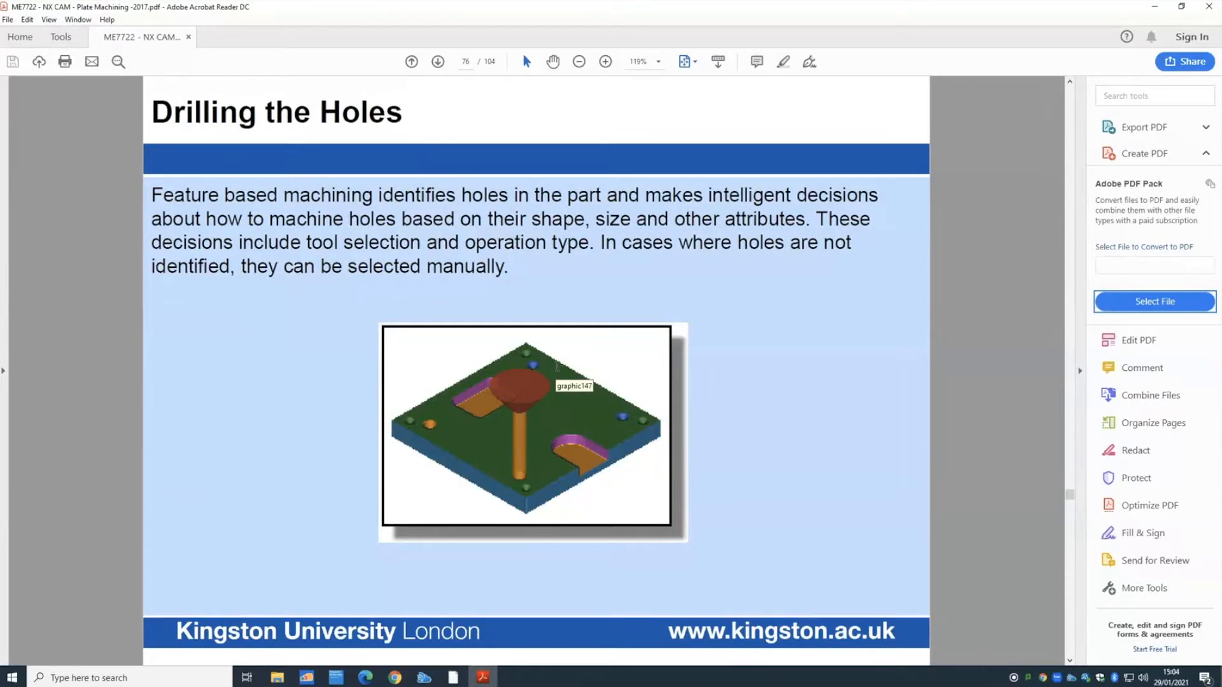
scroll(557, 367, down, 3)
scroll(557, 367, down, 4)
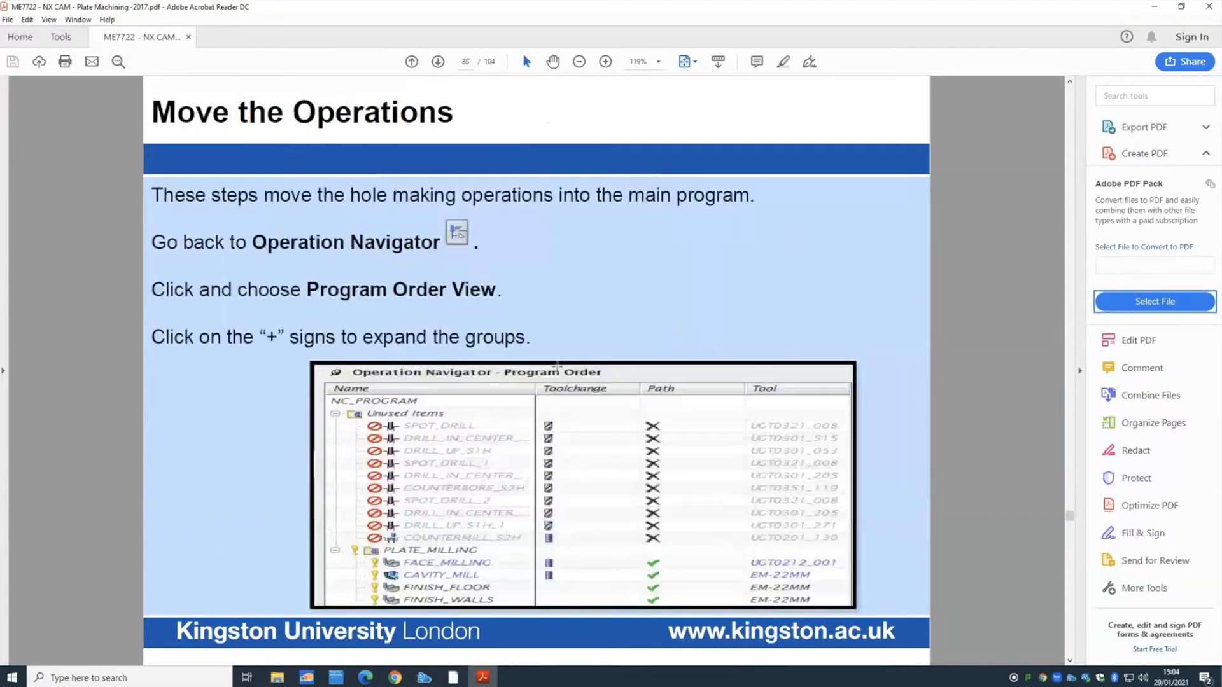
scroll(557, 367, down, 4)
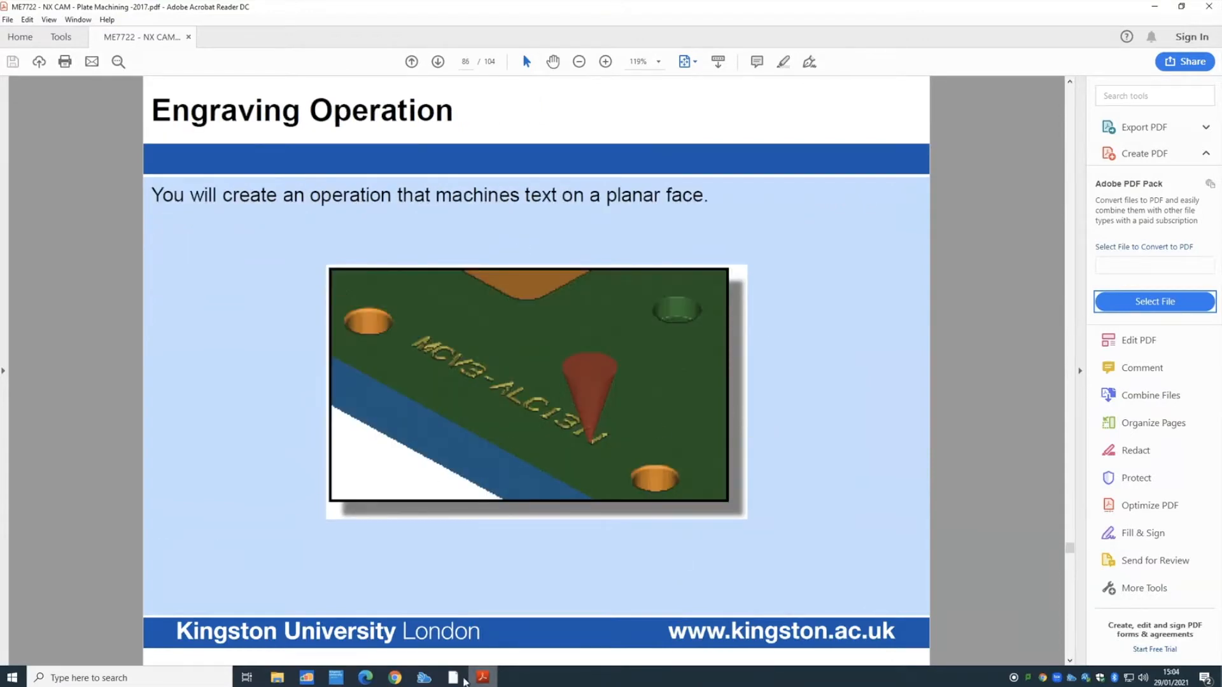
click(463, 681)
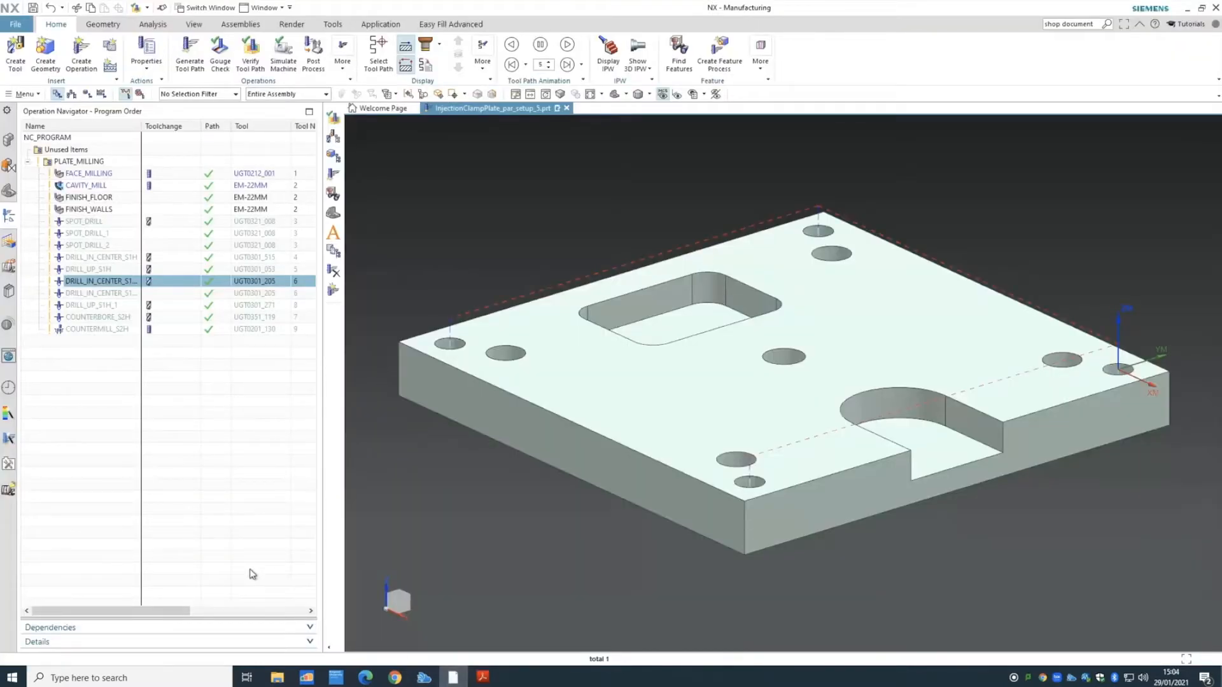
- Start a new Note from the Geometry tab's point drop-down and edit its text
click(107, 26)
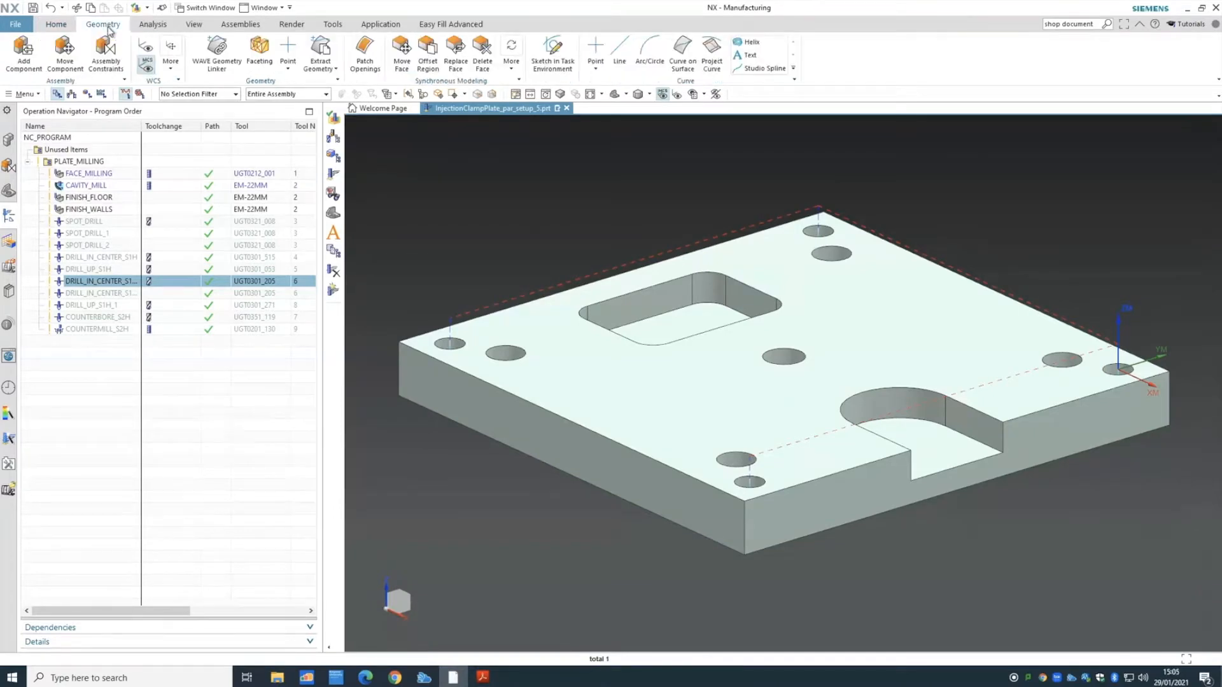
click(294, 74)
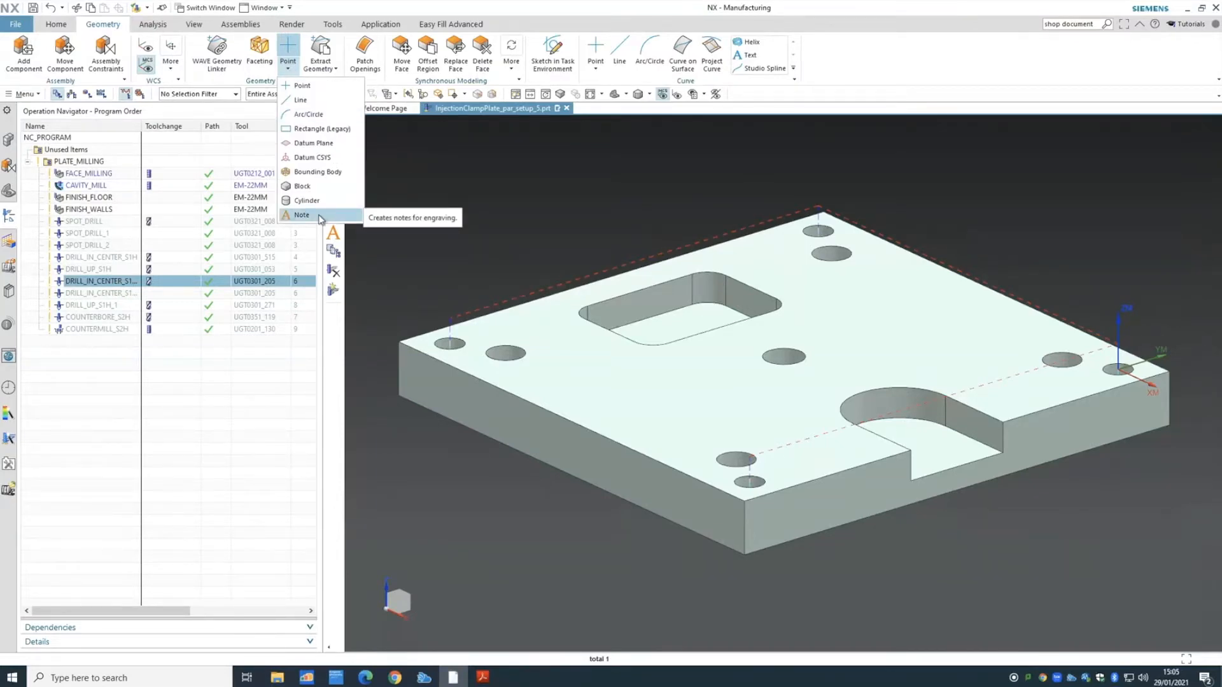
click(312, 215)
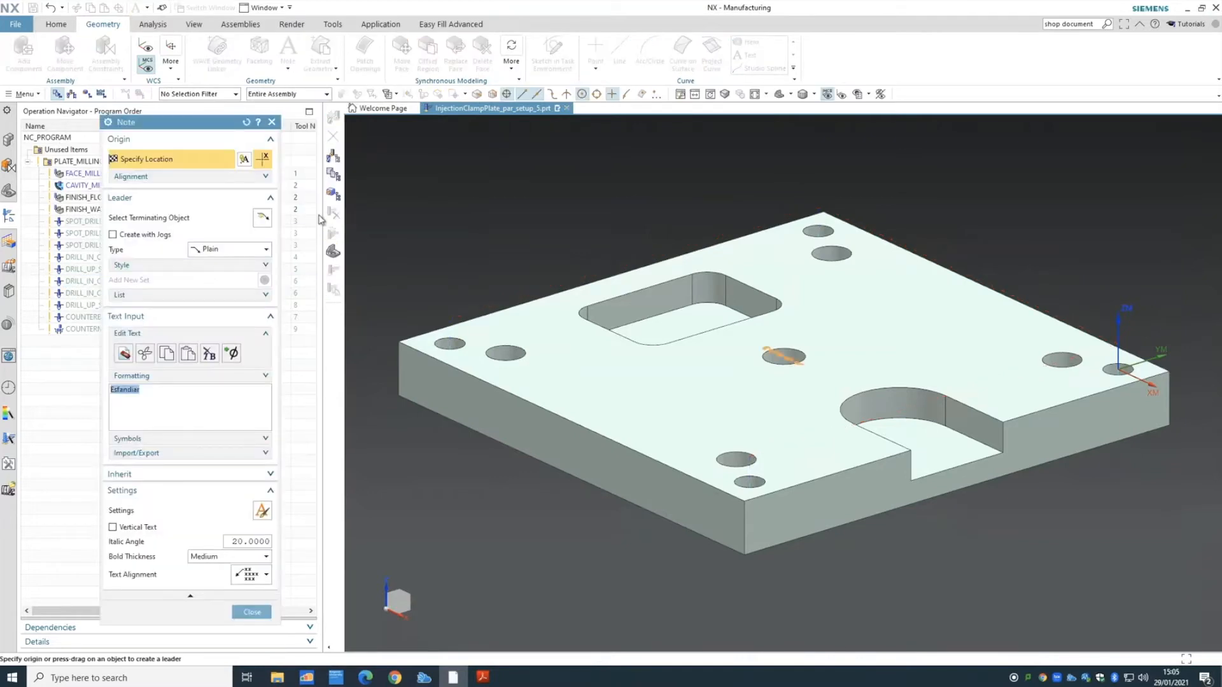
click(153, 390)
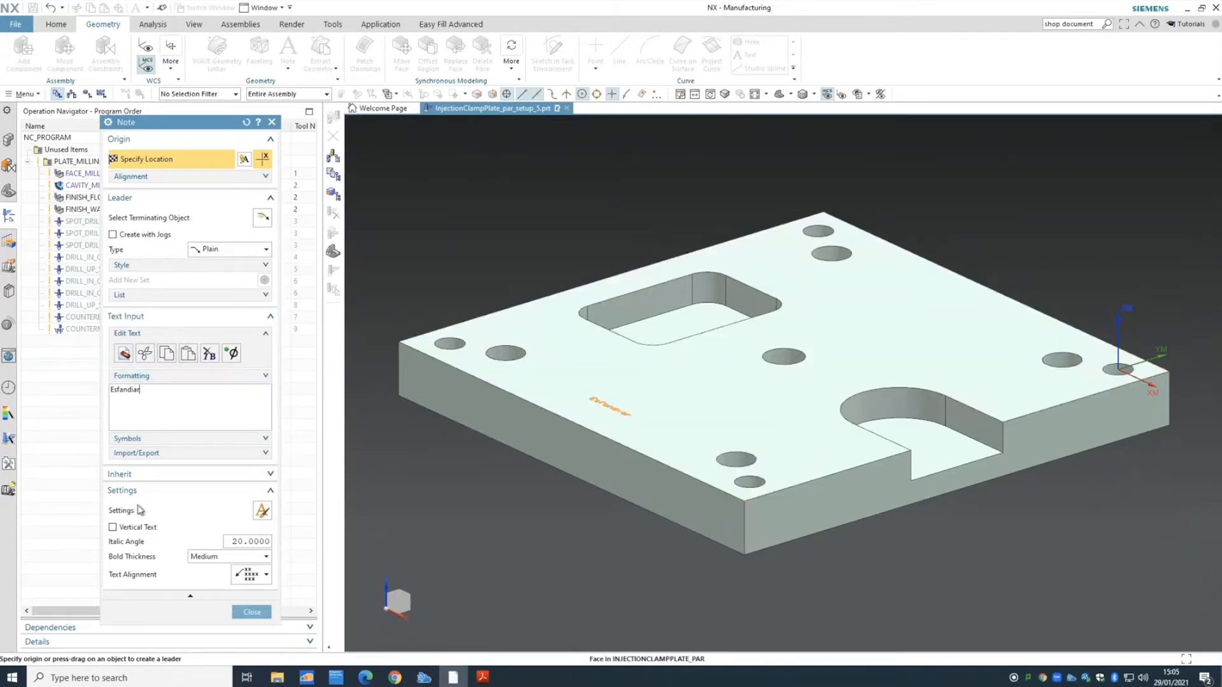
- Collapse the note's Leader section and open its lettering Settings
click(272, 492)
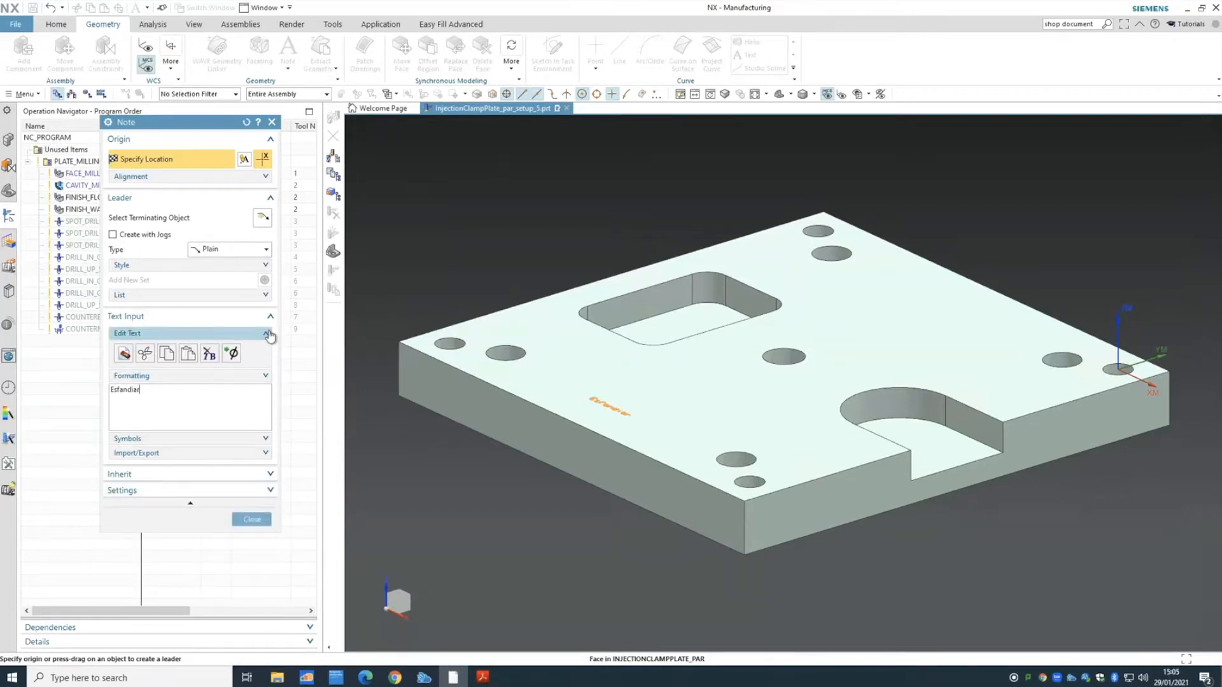
click(270, 198)
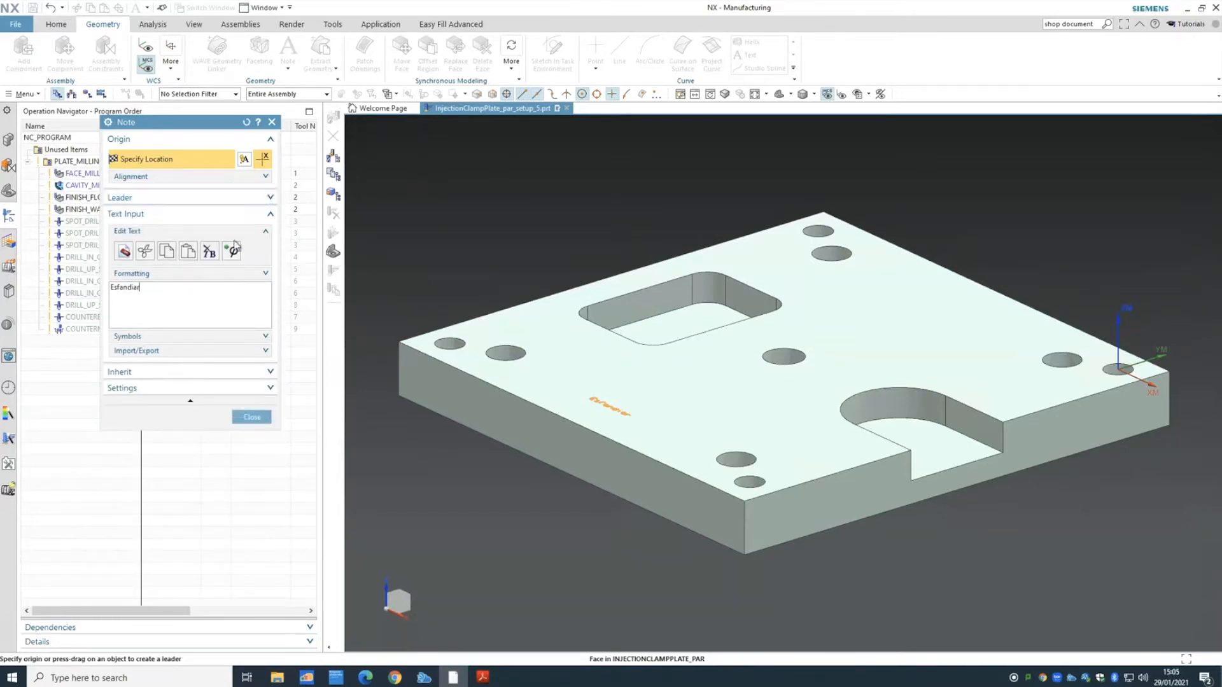
click(243, 389)
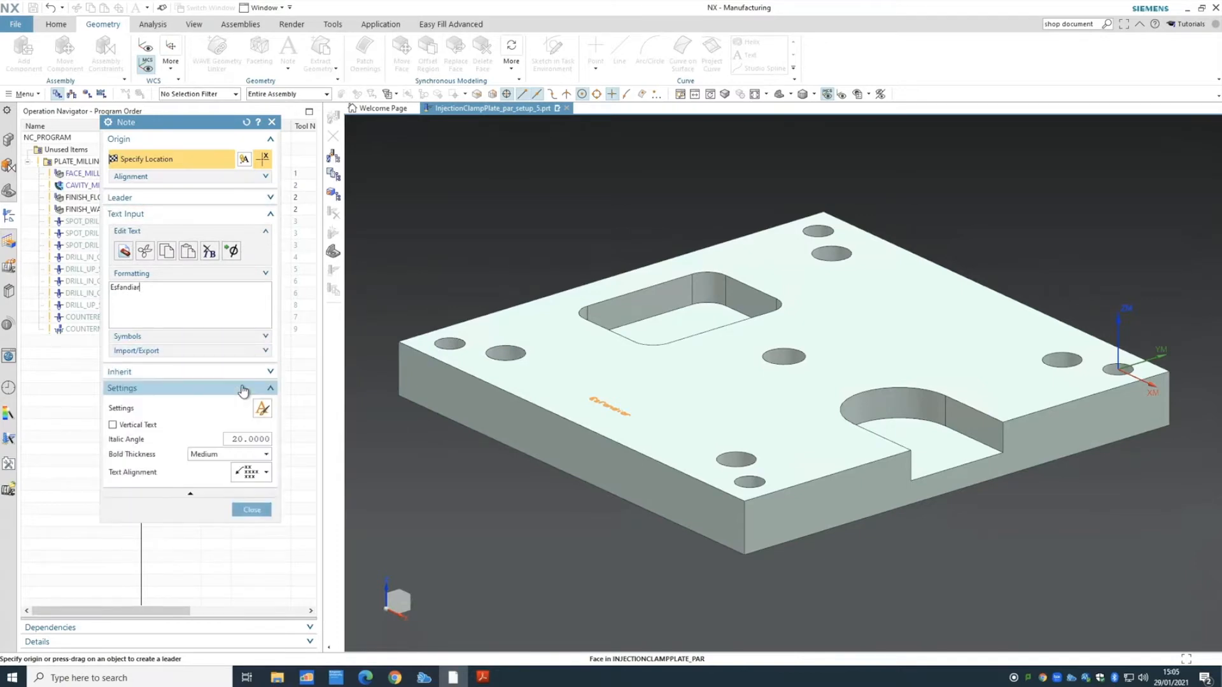
click(264, 412)
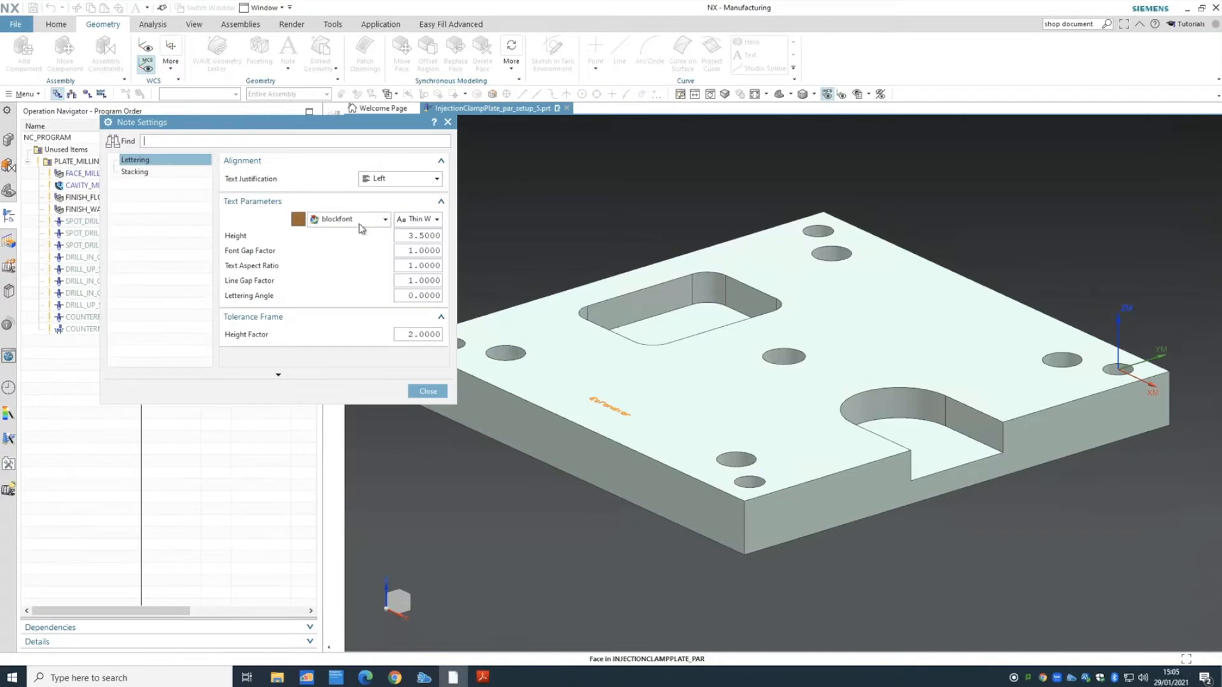
- Set the note text height to 10 and place it on the plate's top face
drag(409, 235, 497, 240)
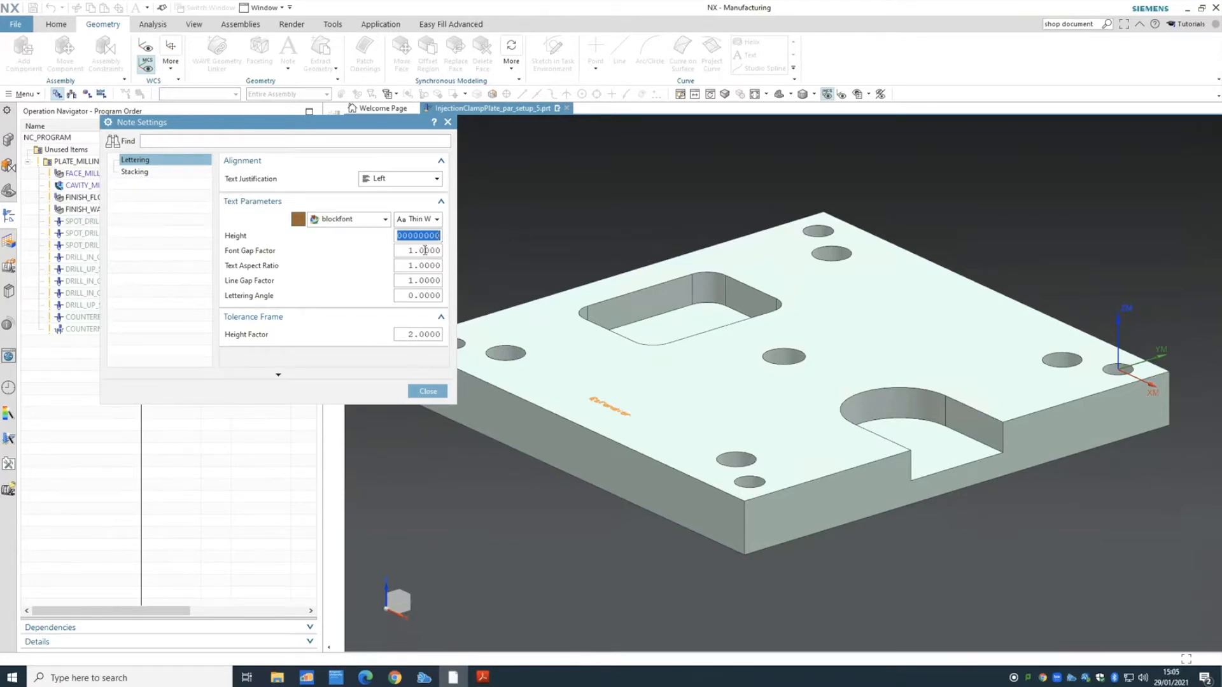
text(10)
key(Tab)
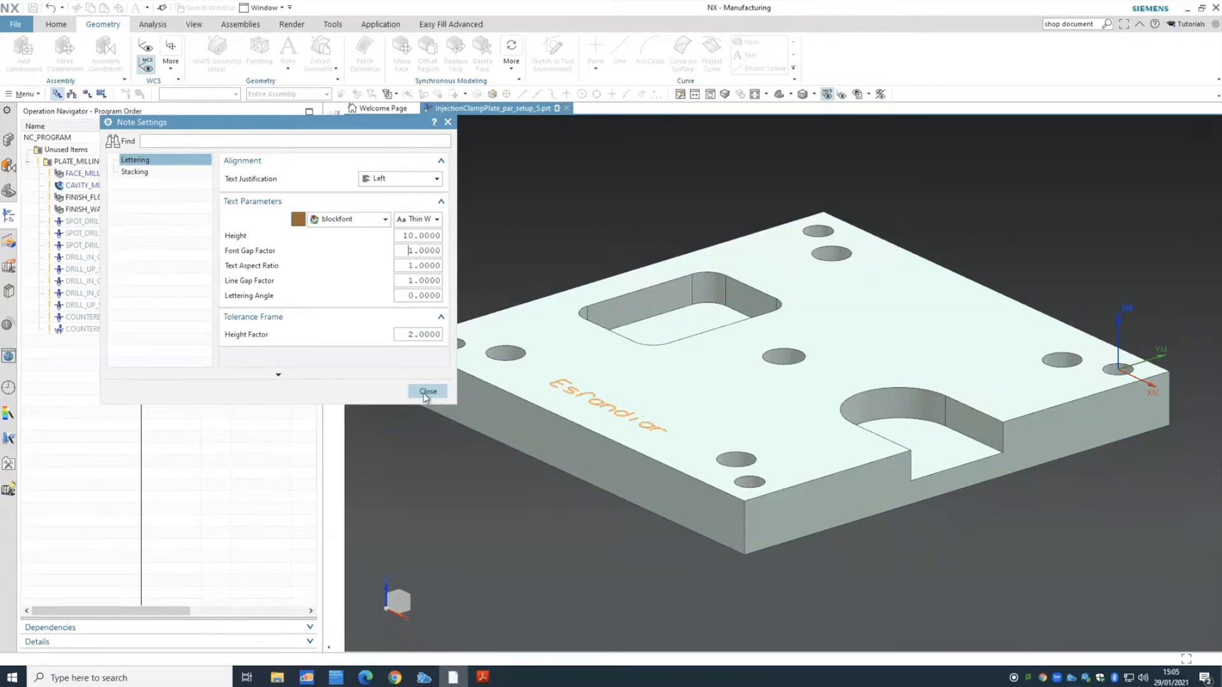
click(428, 392)
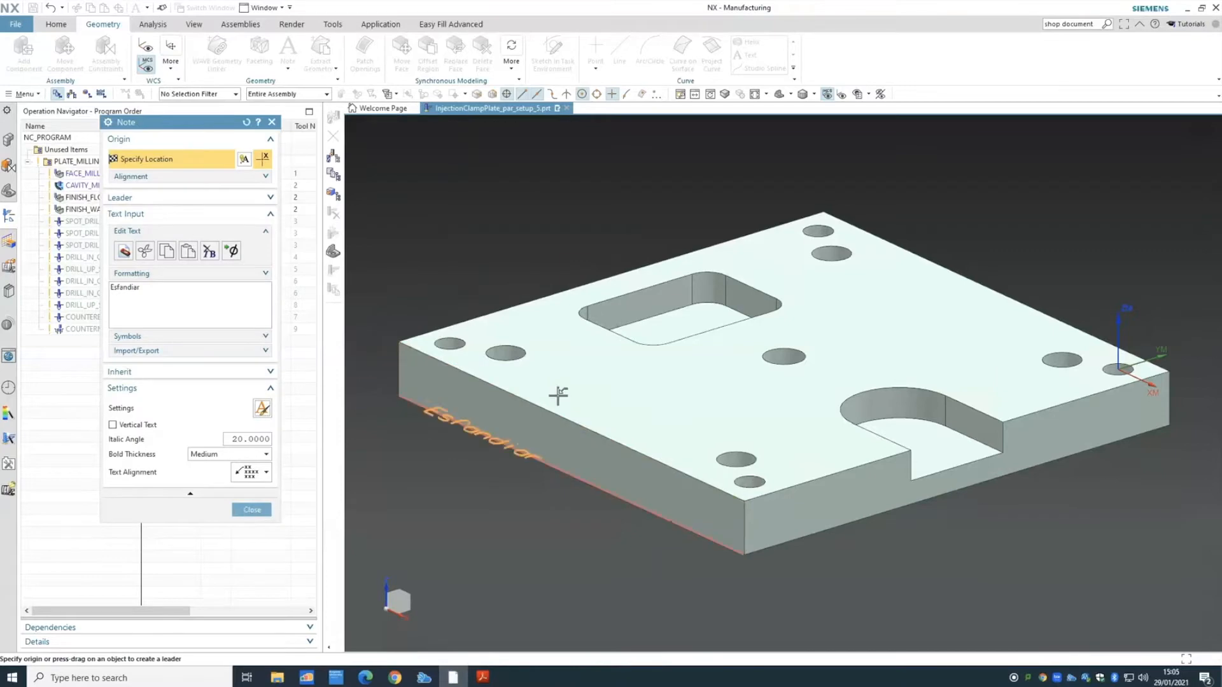
click(628, 403)
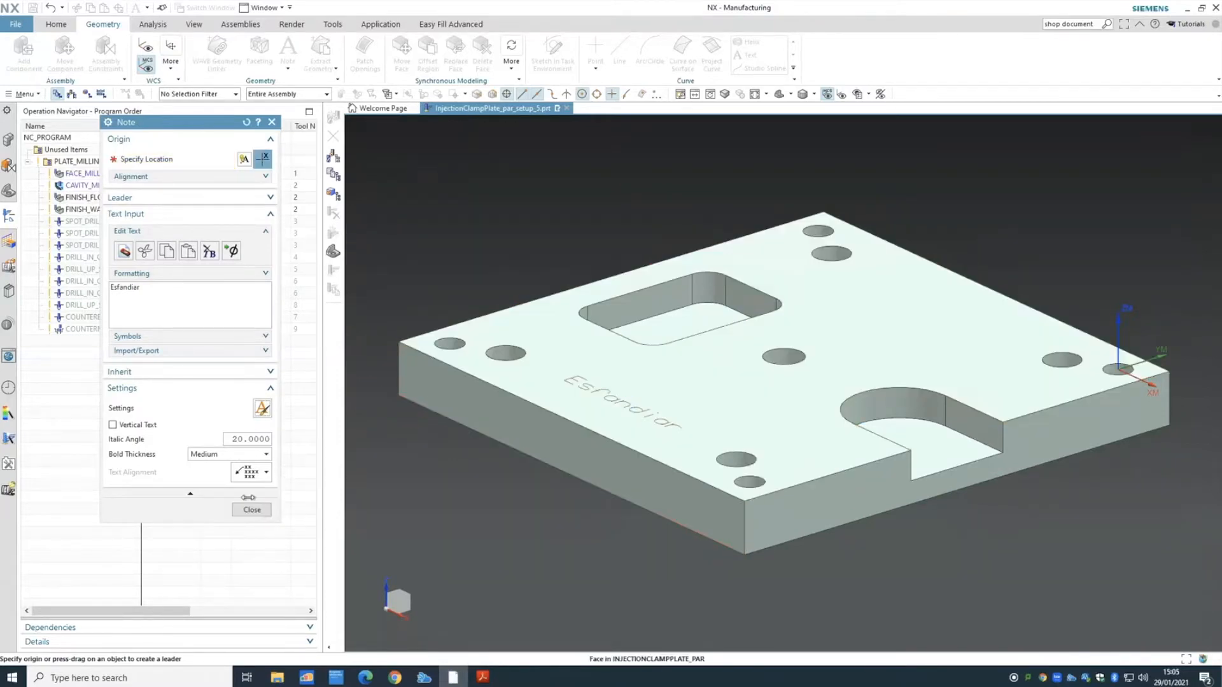
click(252, 510)
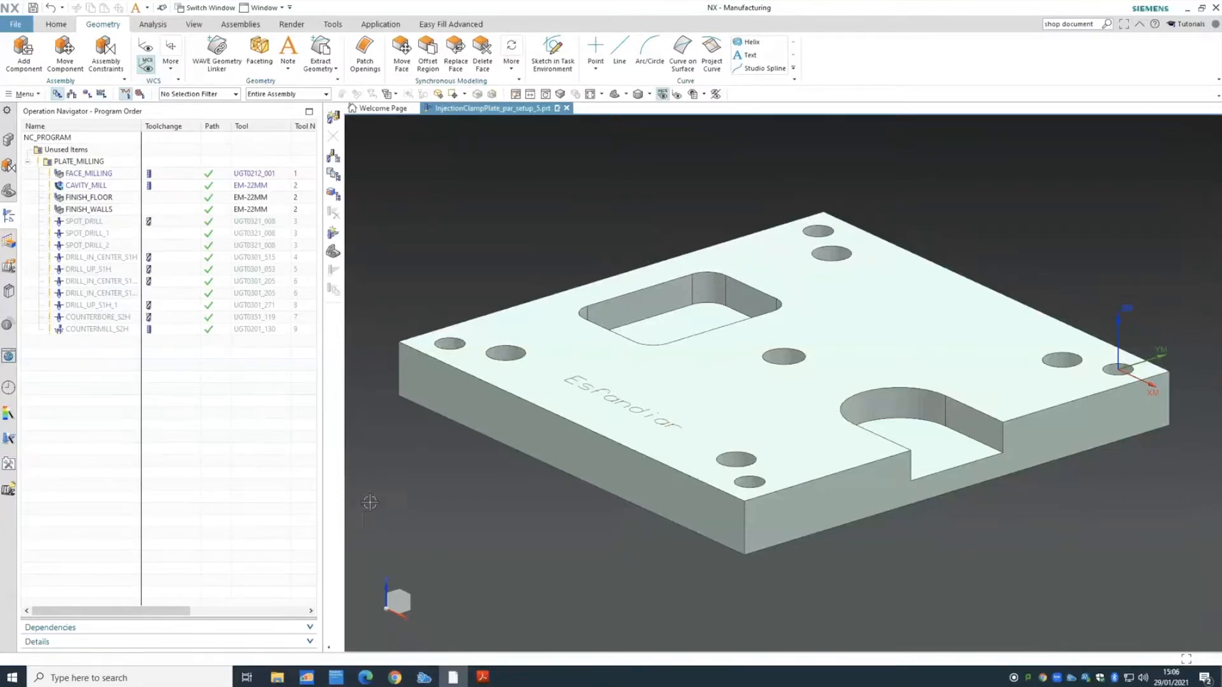
- Switch the navigator to Machine Tool View and select the empty POCKET_10
click(72, 95)
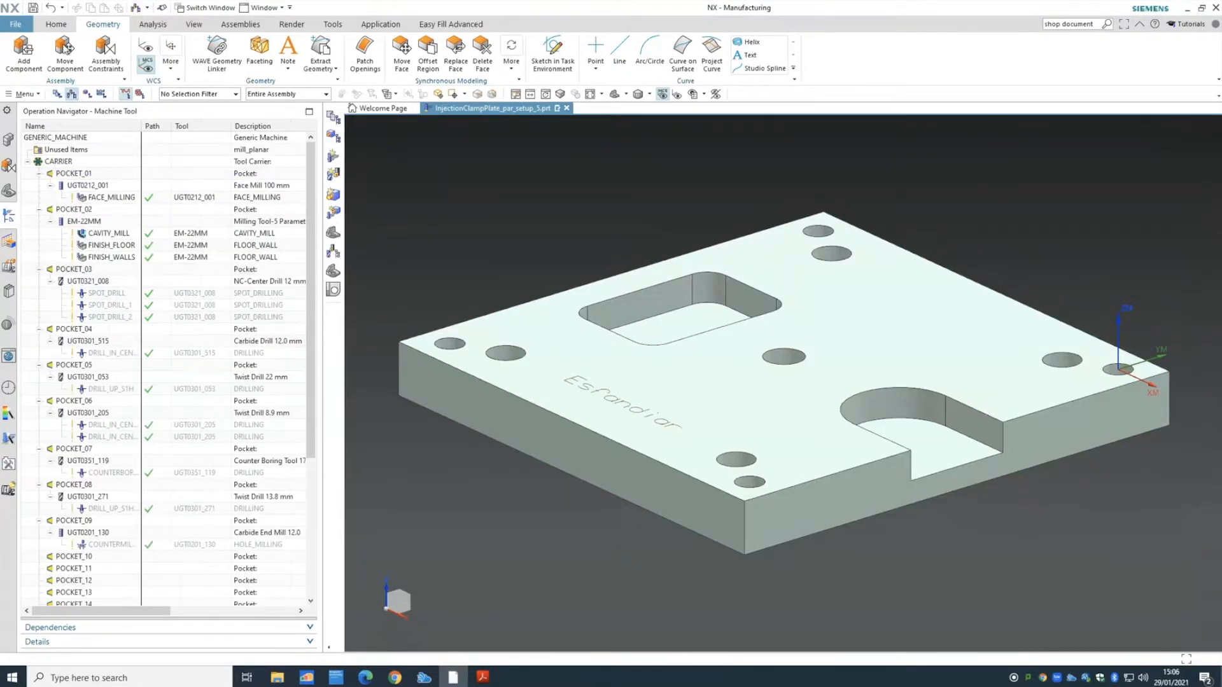
click(61, 27)
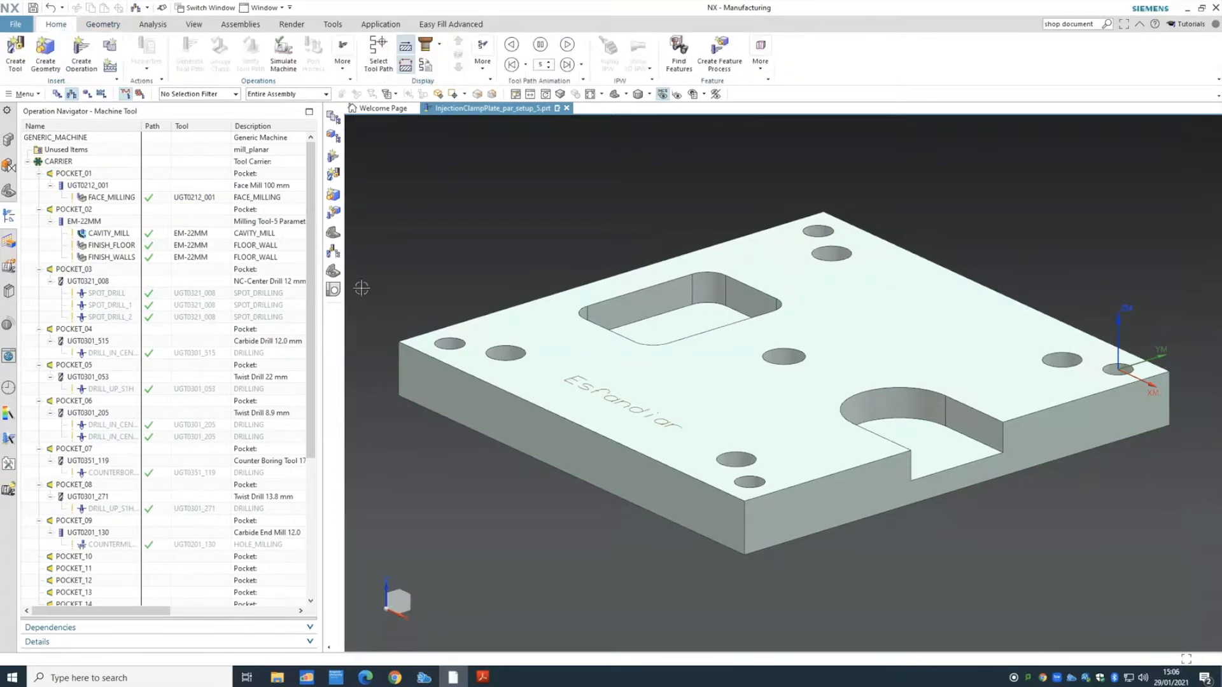
drag(313, 334, 322, 423)
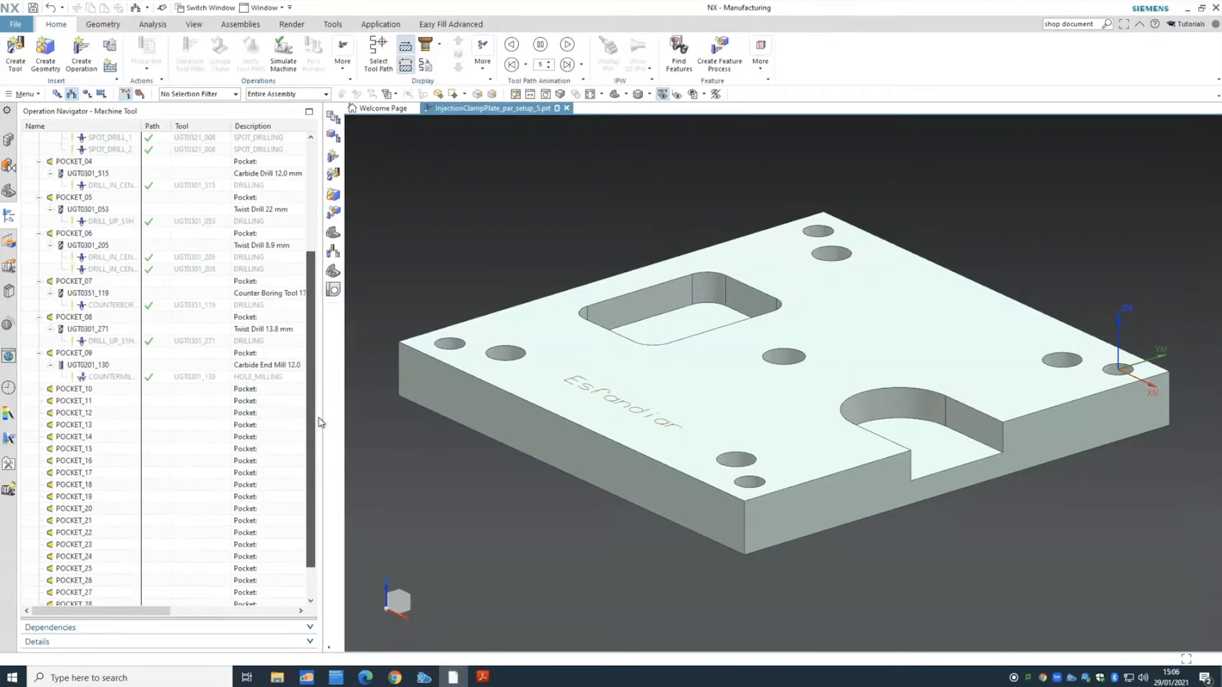
click(81, 390)
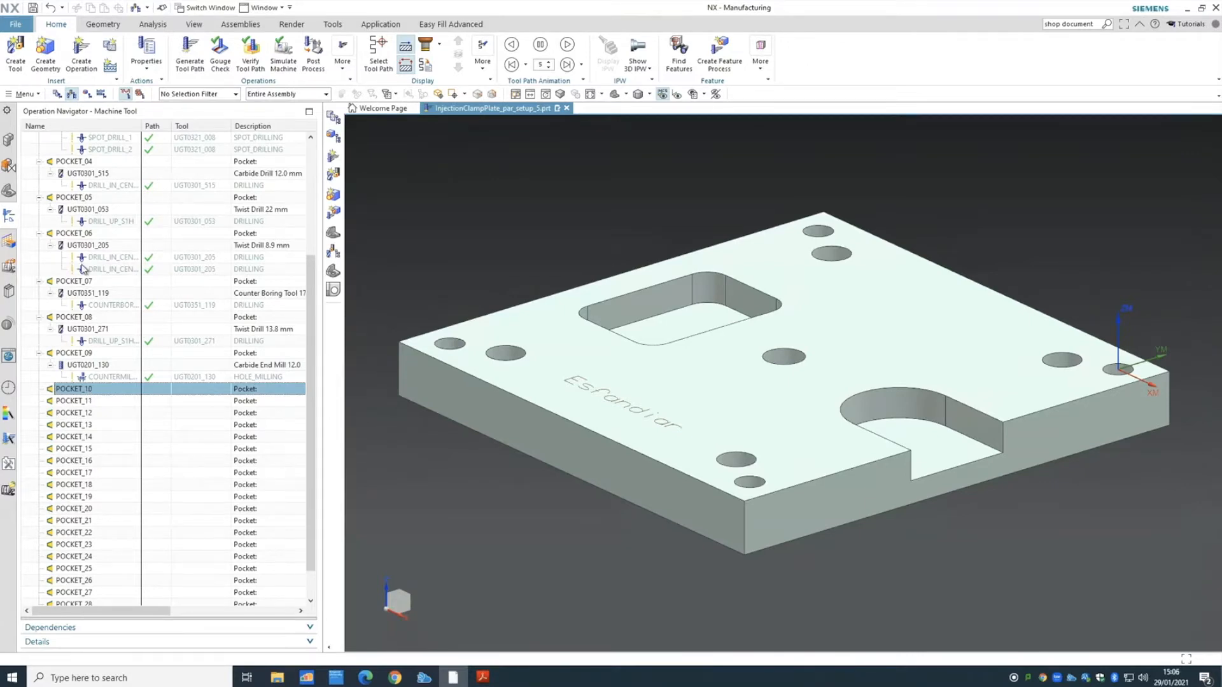
- Create a mill_planar tool in POCKET_10 named Text_MILL
click(19, 61)
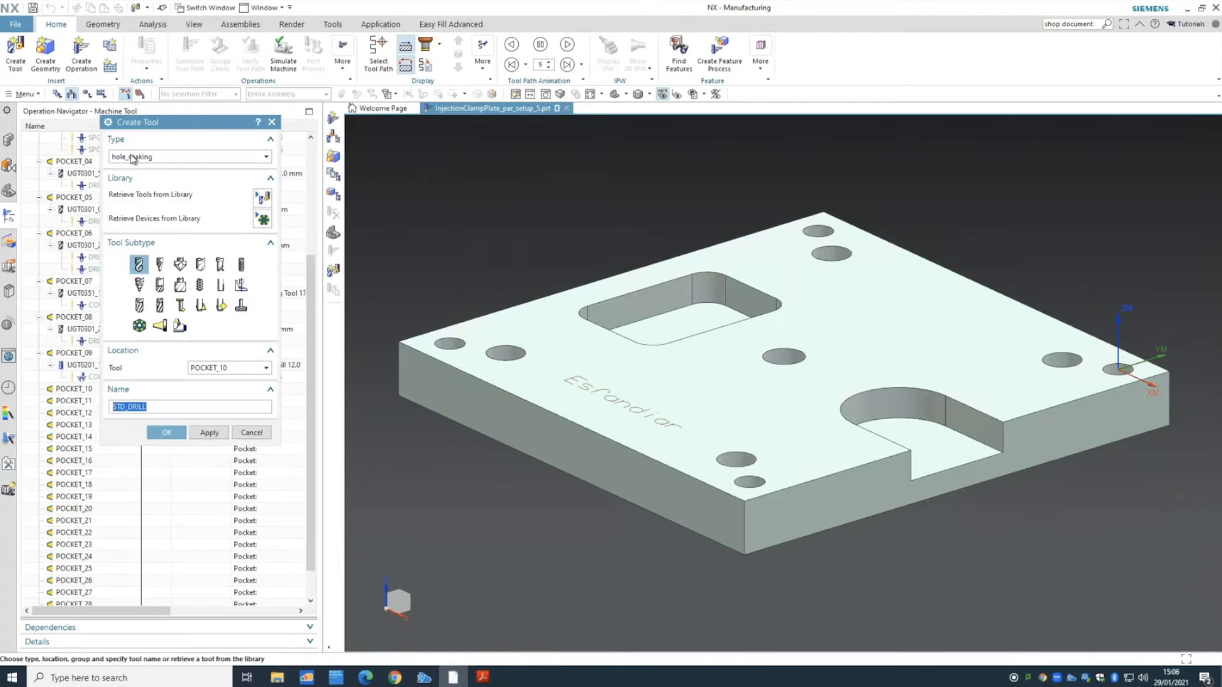
click(132, 157)
click(144, 168)
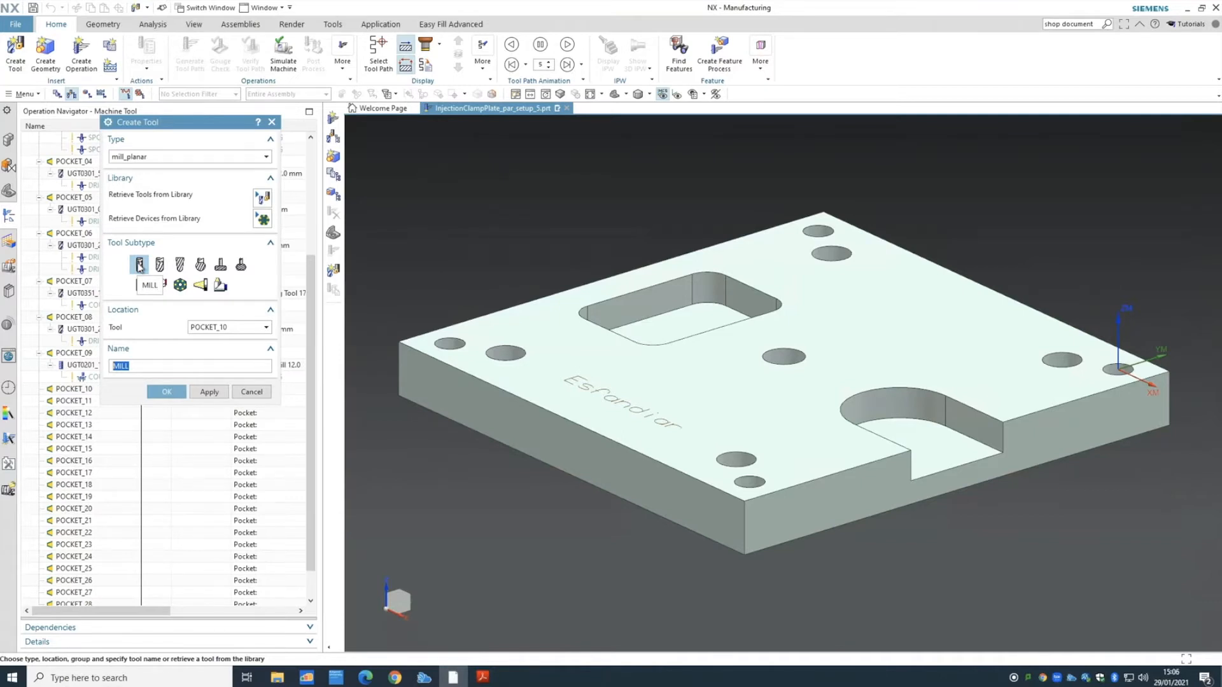
click(228, 327)
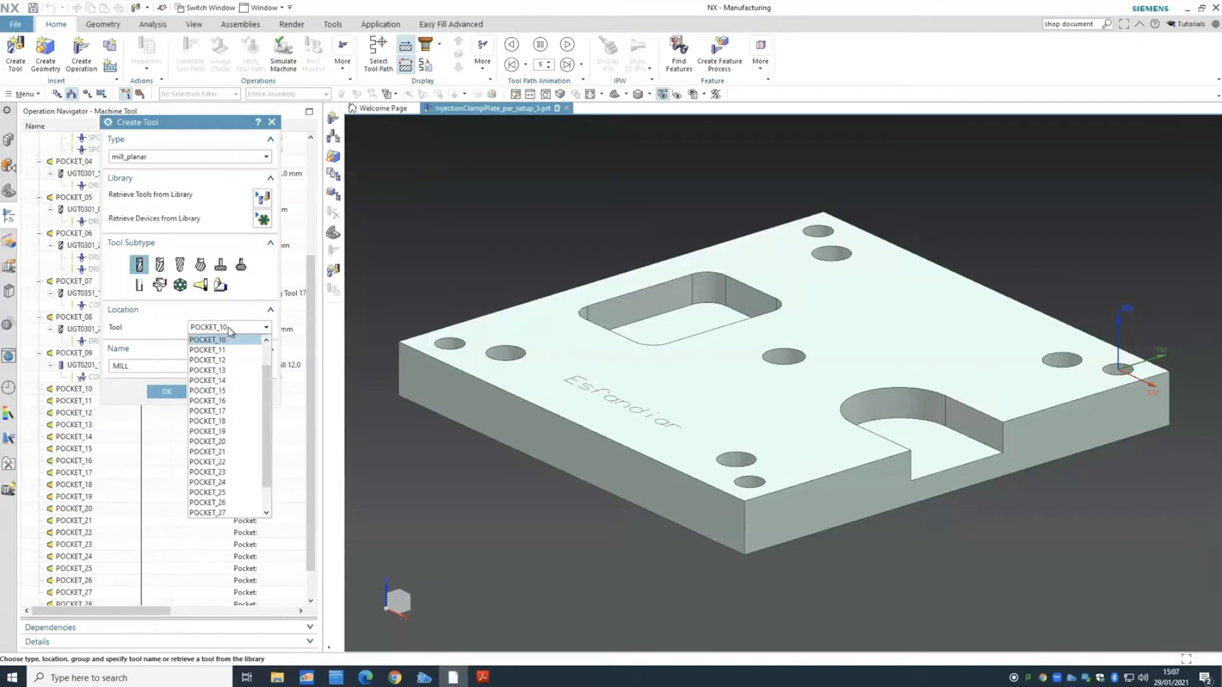
click(228, 327)
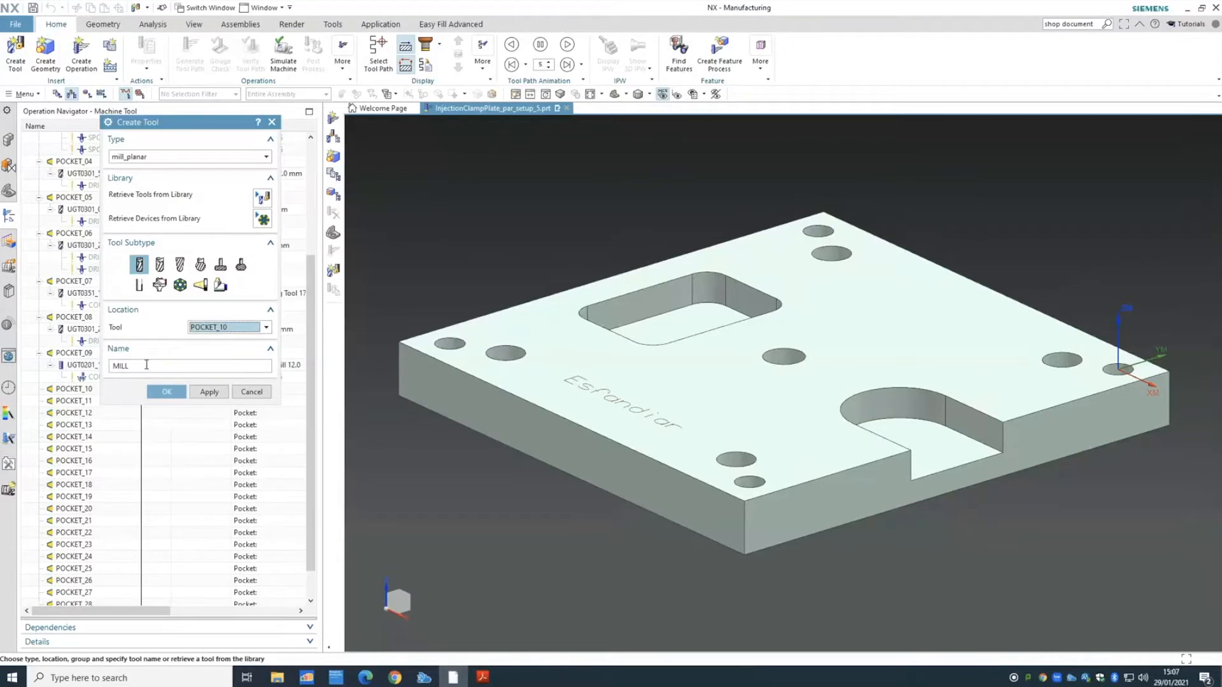
drag(138, 367, 84, 361)
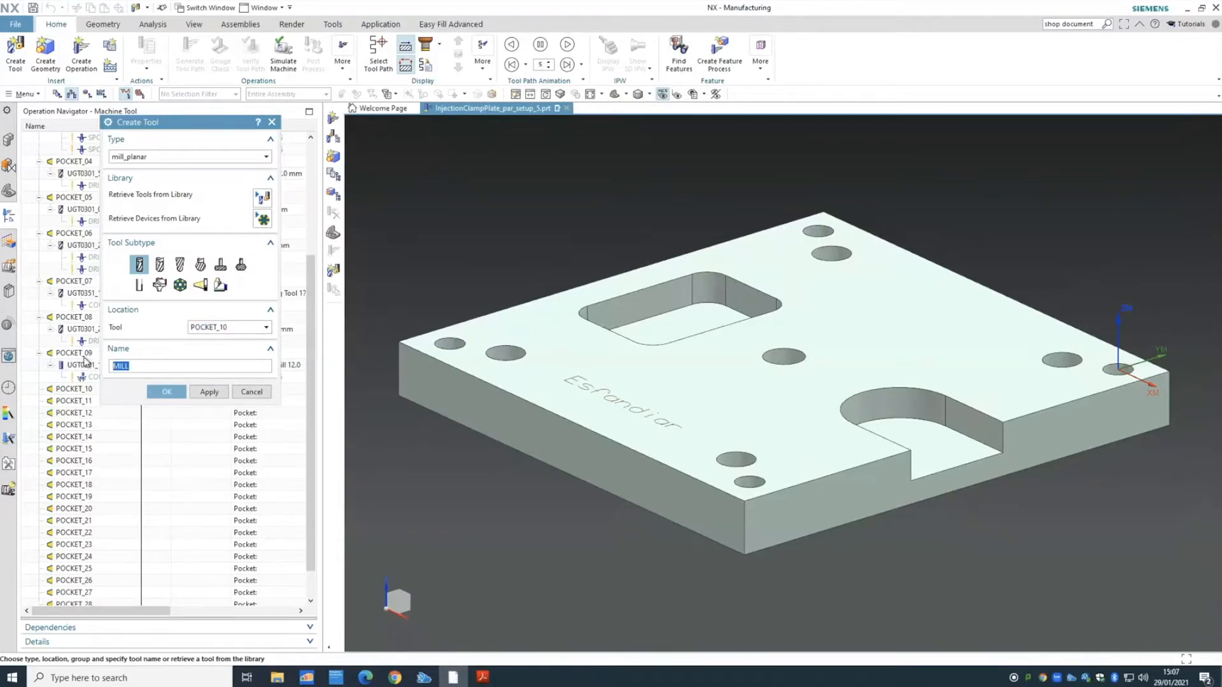
key(Left)
text(Text_)
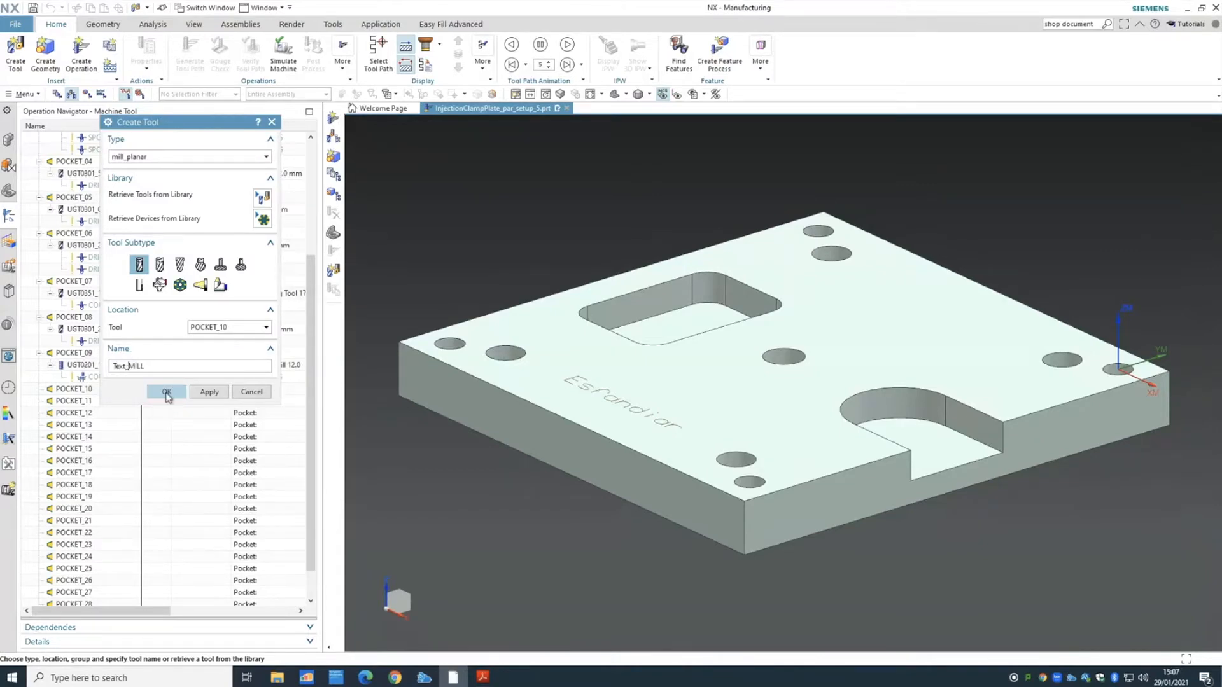
click(166, 392)
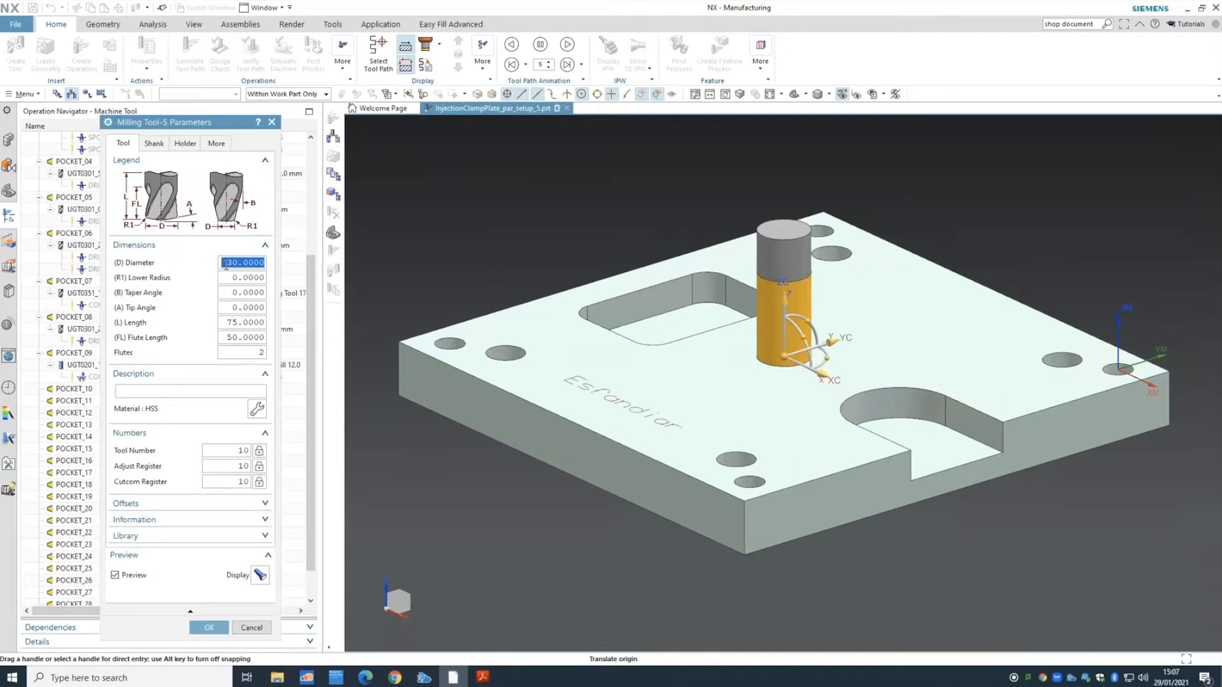
- Give TEXT_MILL diameter 0.5, taper angle 15, length 50 and flute length 10, then confirm
text(0.5)
click(243, 278)
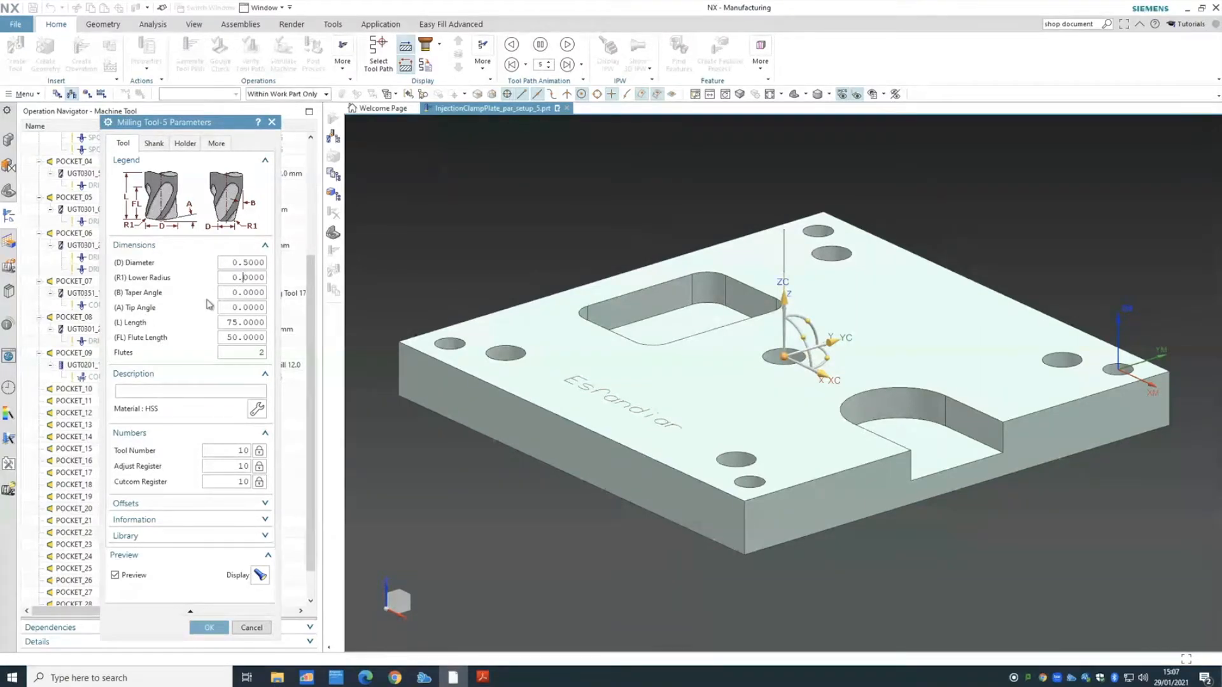
click(230, 293)
drag(228, 294, 301, 294)
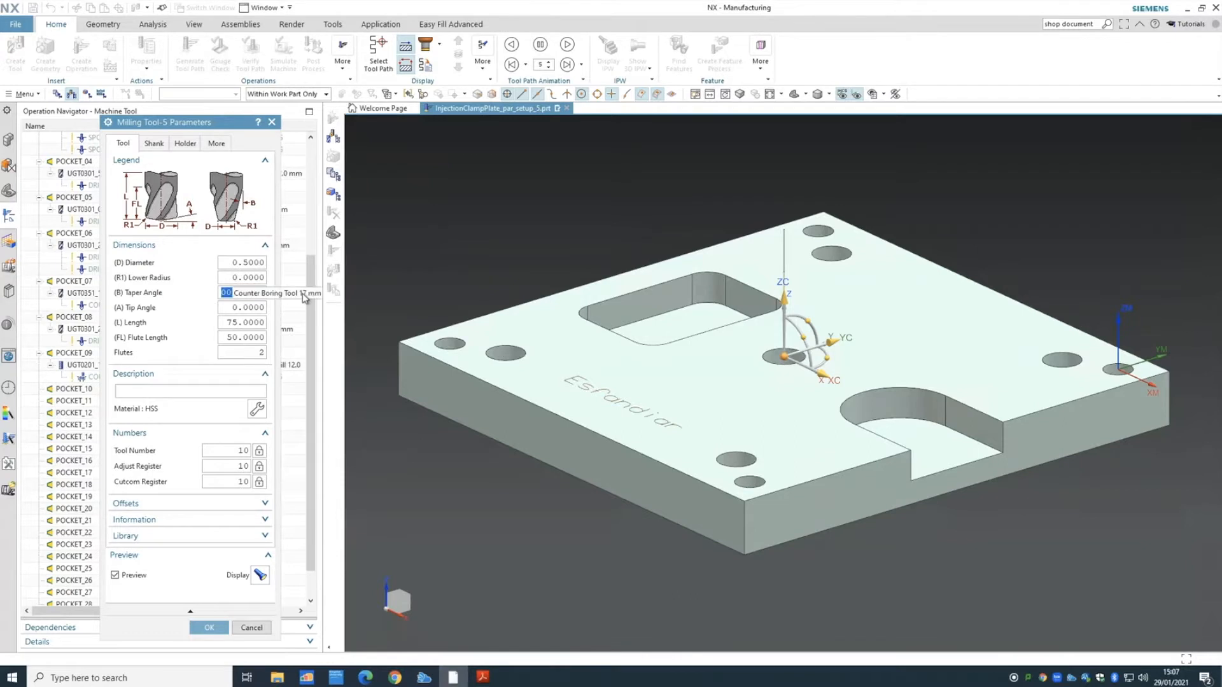
text(15)
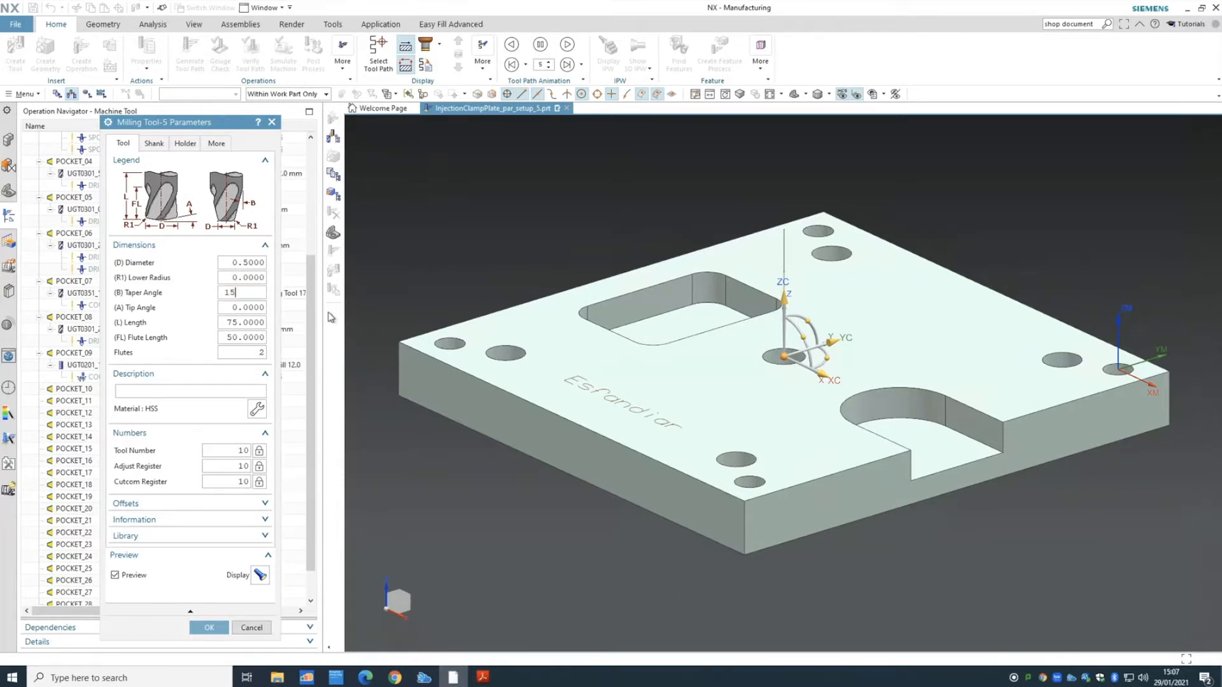
click(254, 306)
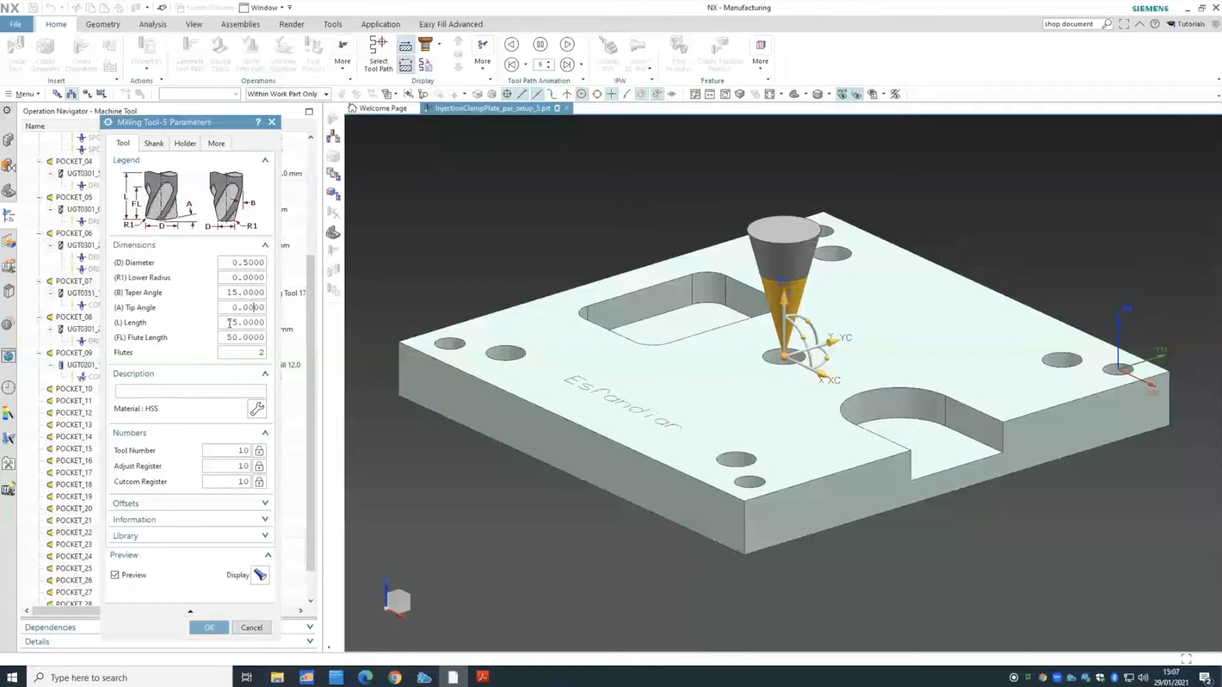
double_click(229, 323)
text(50)
click(253, 307)
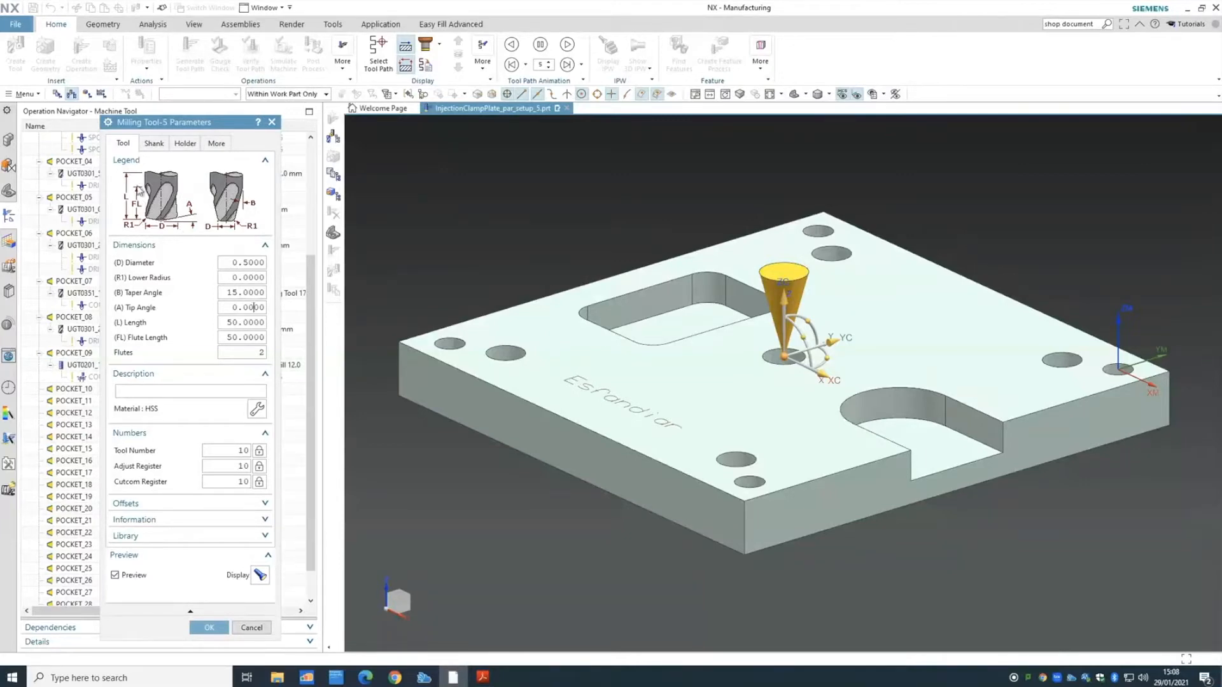
drag(225, 337, 347, 345)
text(10)
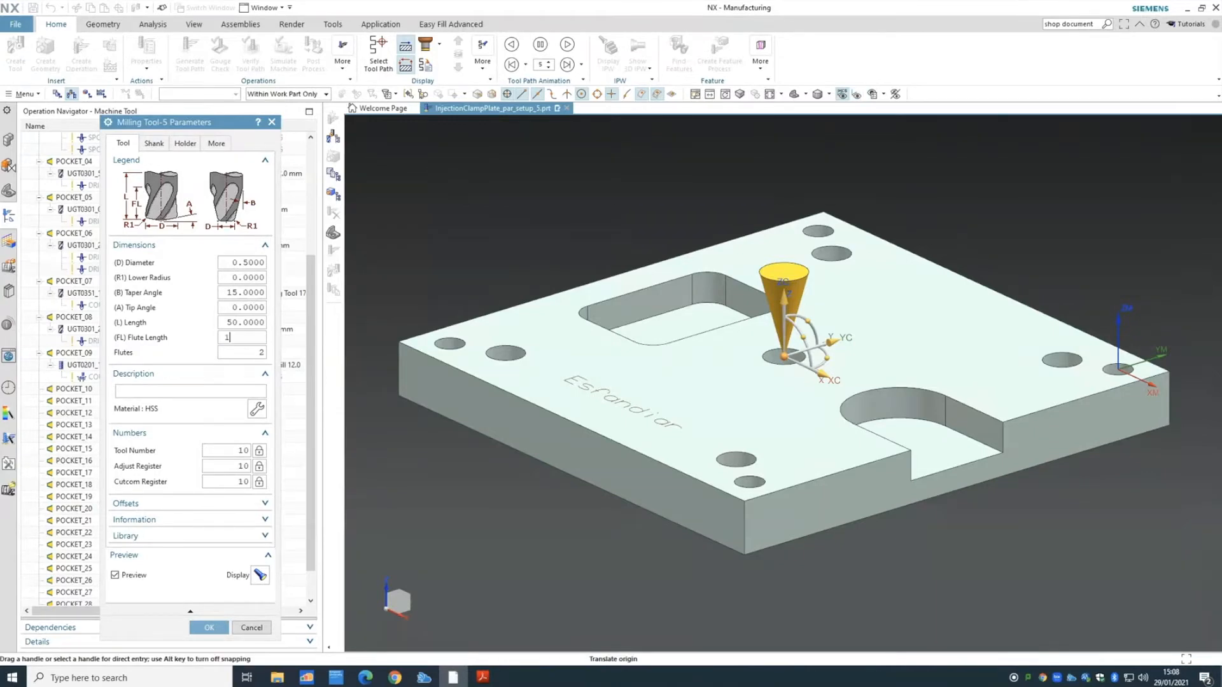
click(247, 353)
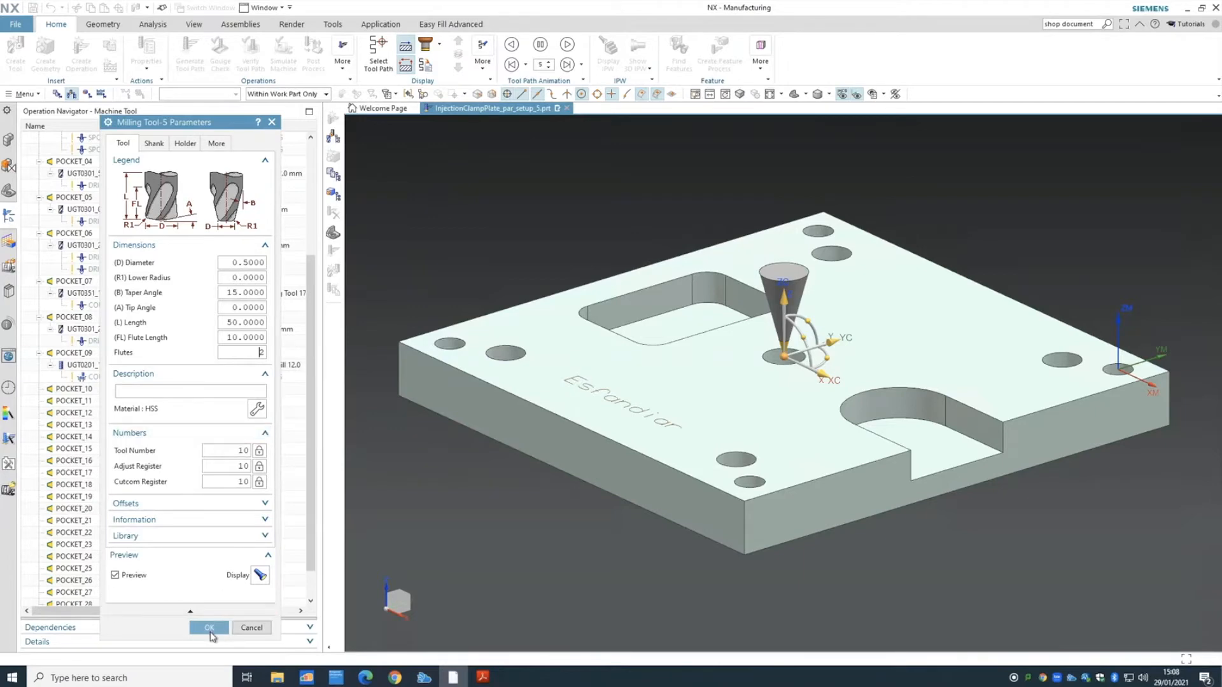
click(208, 627)
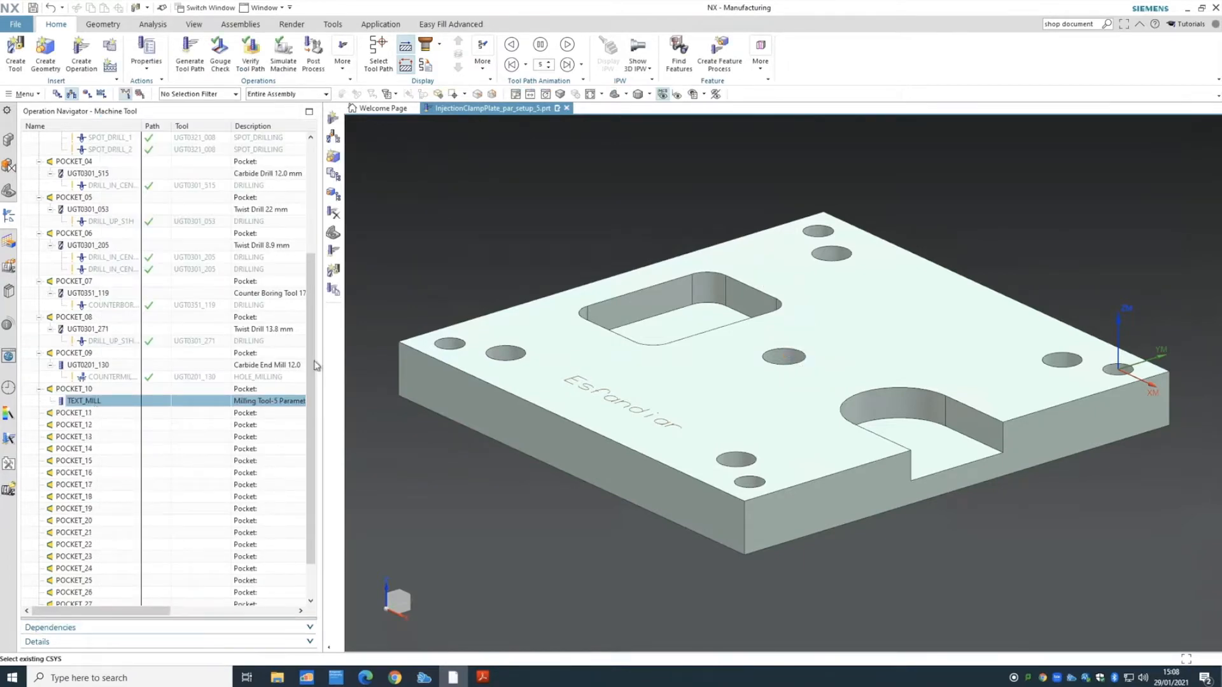
scroll(313, 344, down, 2)
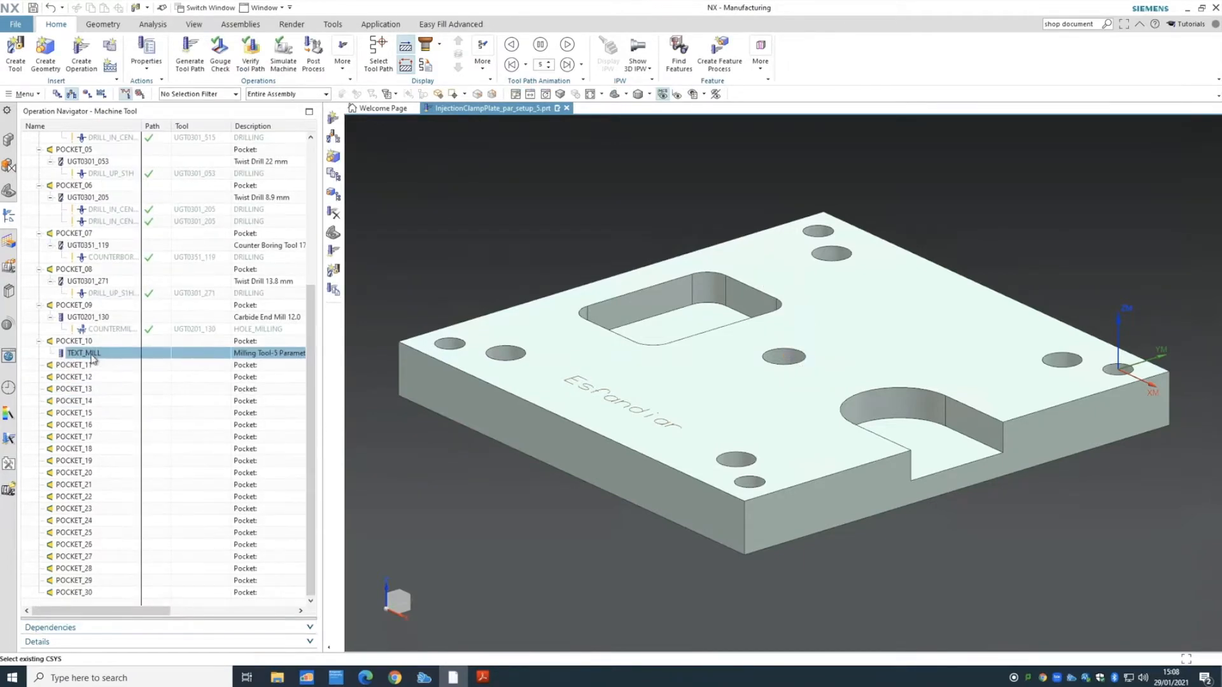
drag(92, 358, 95, 400)
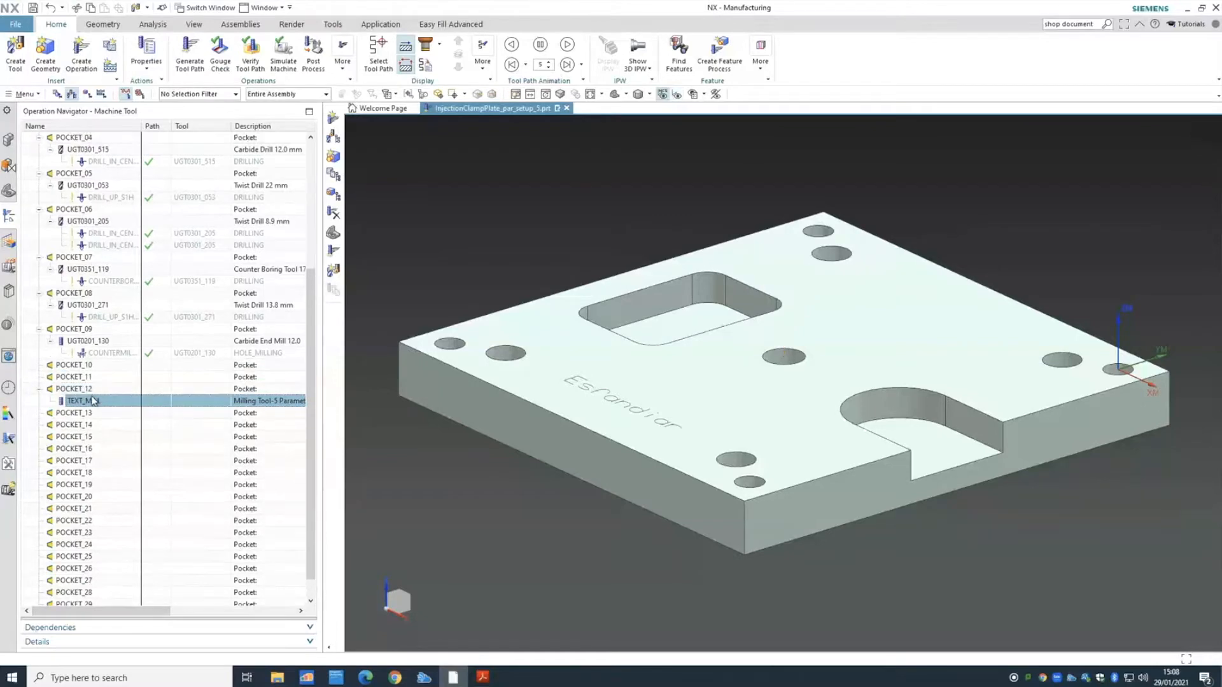
click(93, 402)
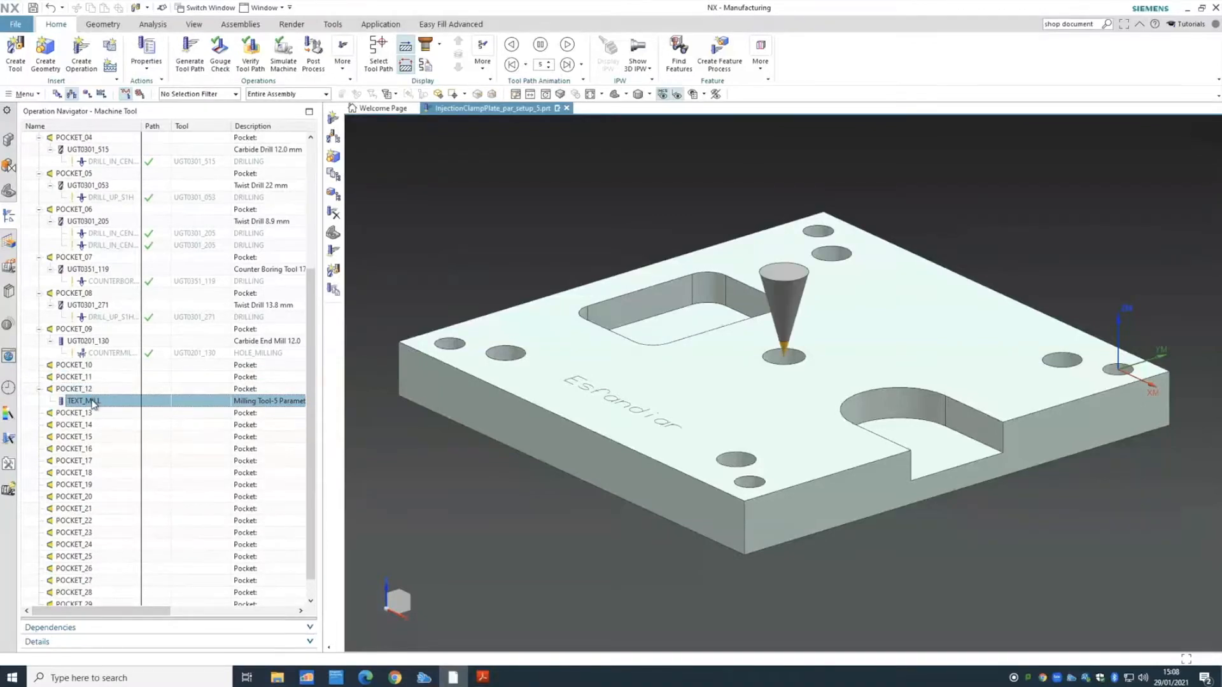
drag(93, 402, 94, 367)
click(64, 393)
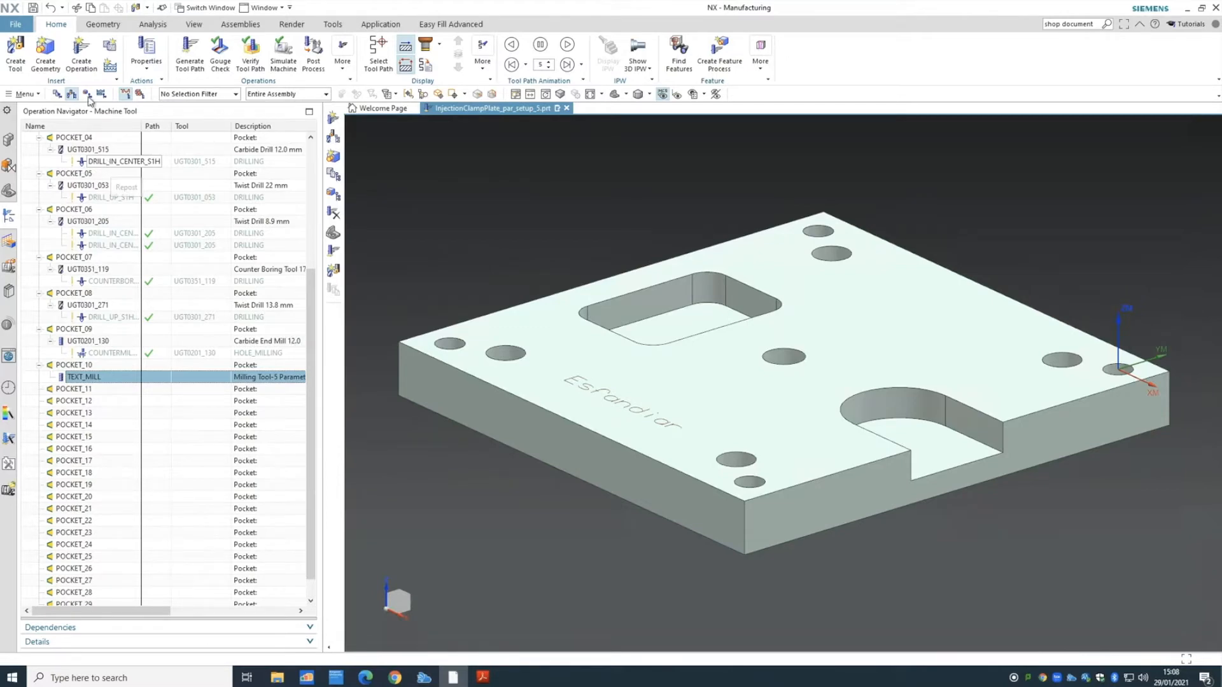
- Start a new mill_planar operation using the Planar Text subtype
click(80, 57)
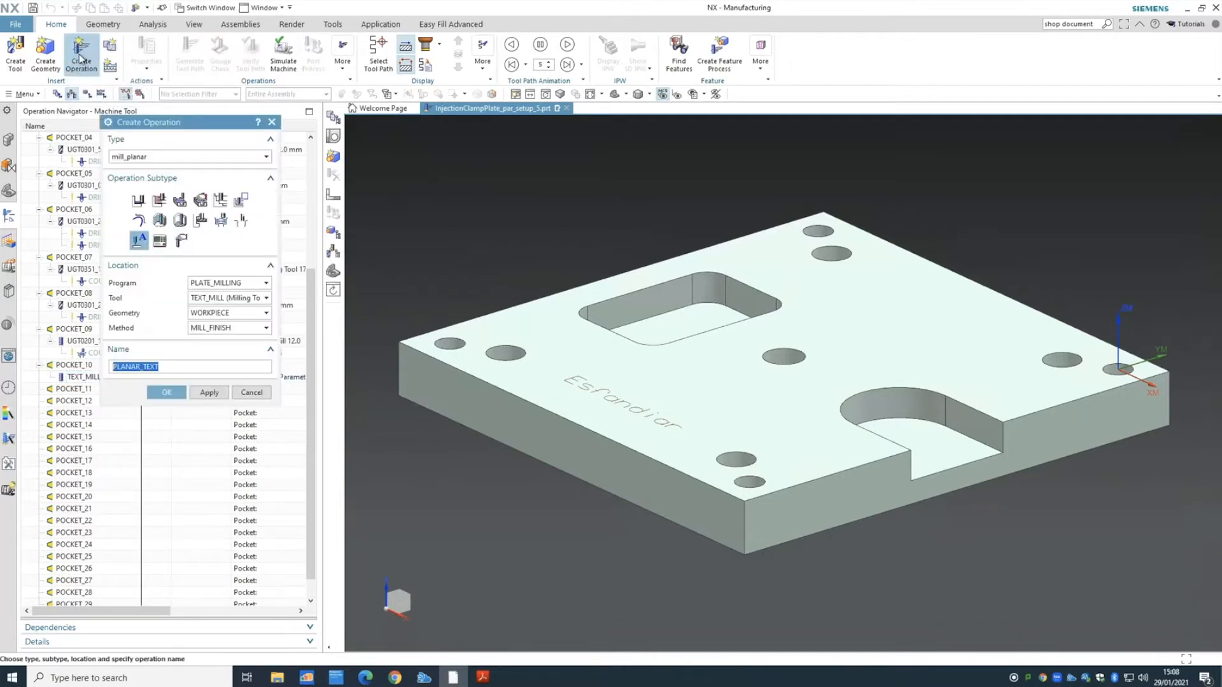
click(146, 159)
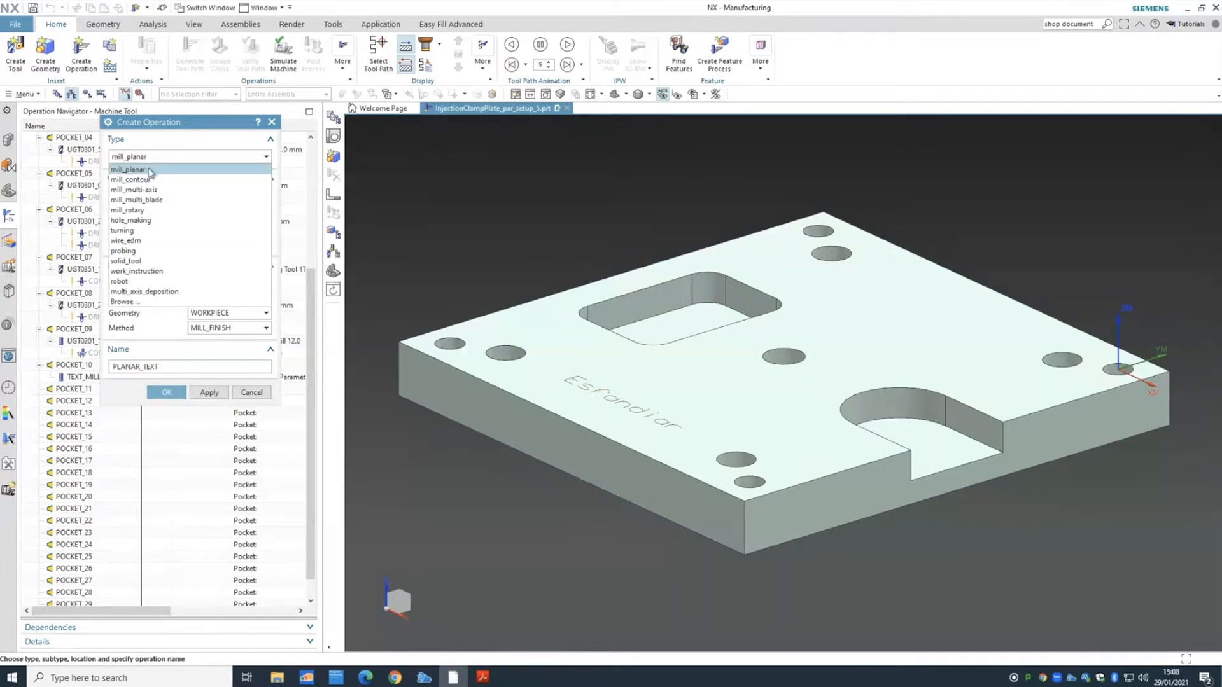
click(150, 171)
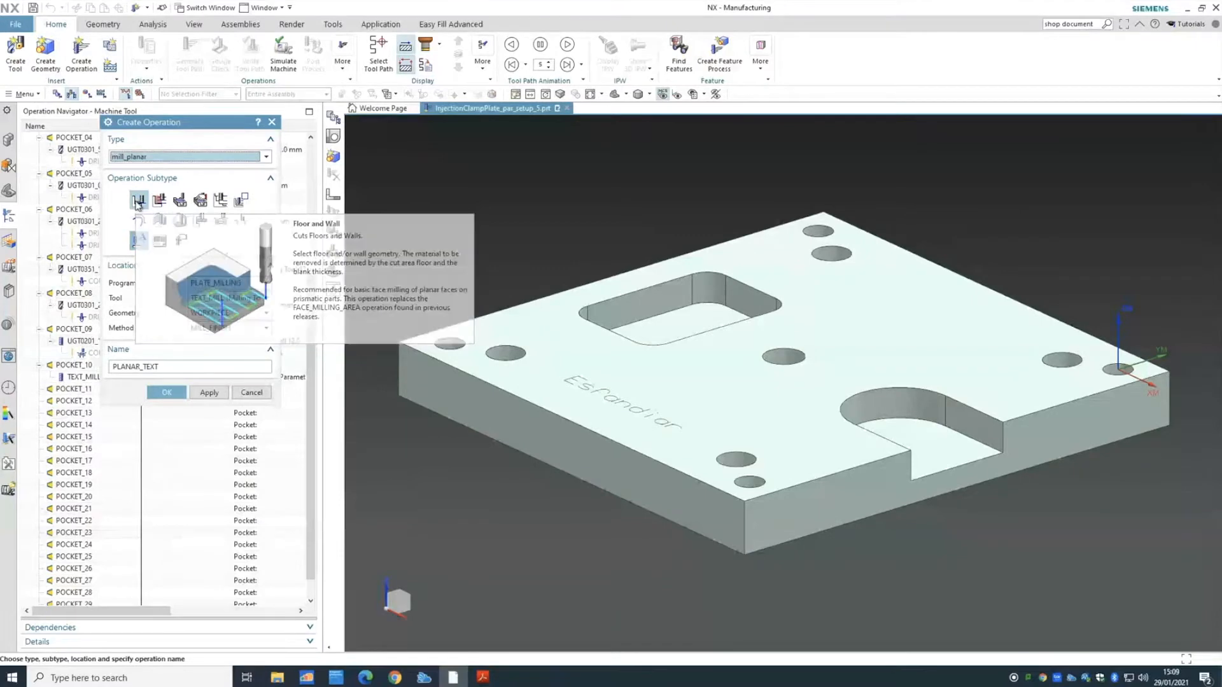
click(137, 202)
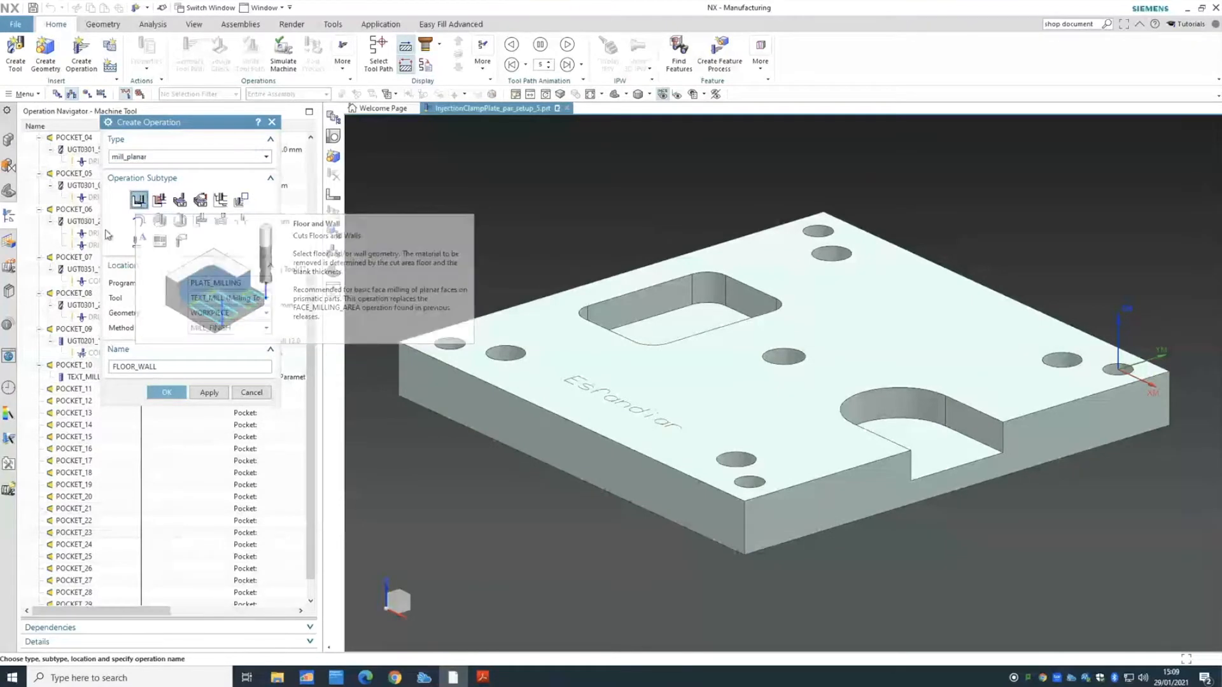
click(140, 242)
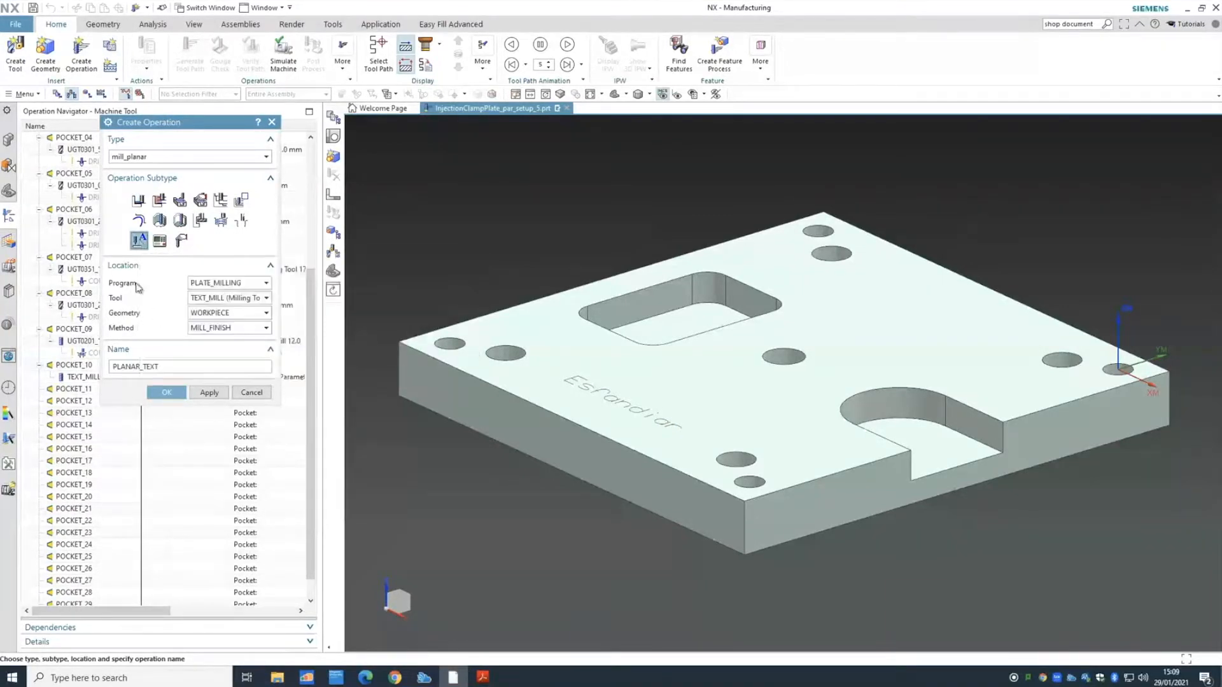
- Assign program PLATE_MILLING, tool TEXT_MILL, geometry WORKPIECE and method MILL_FINISH, then create it
click(217, 283)
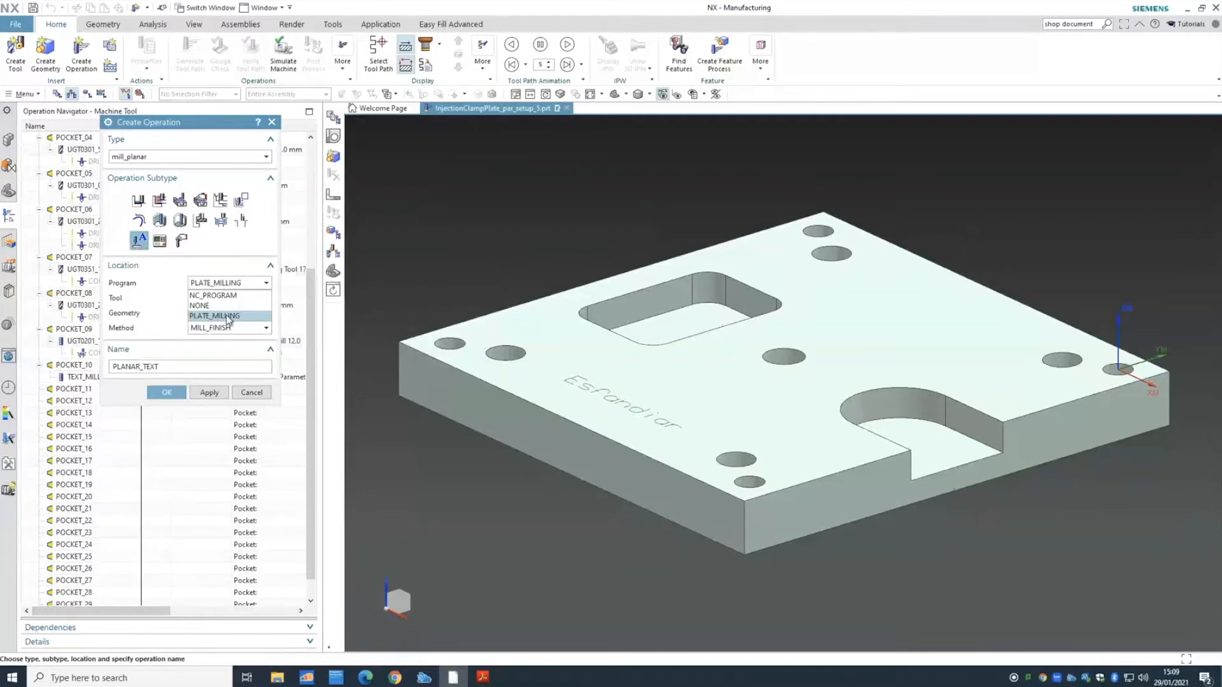
click(218, 316)
click(213, 298)
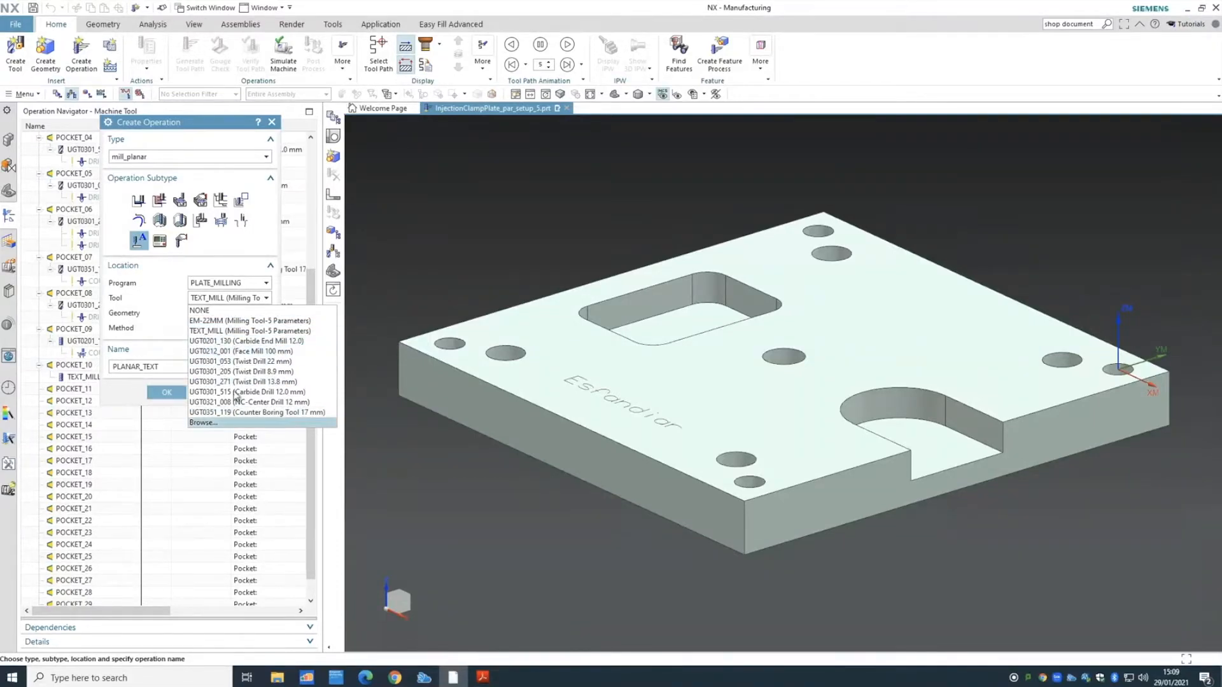
click(232, 331)
click(220, 314)
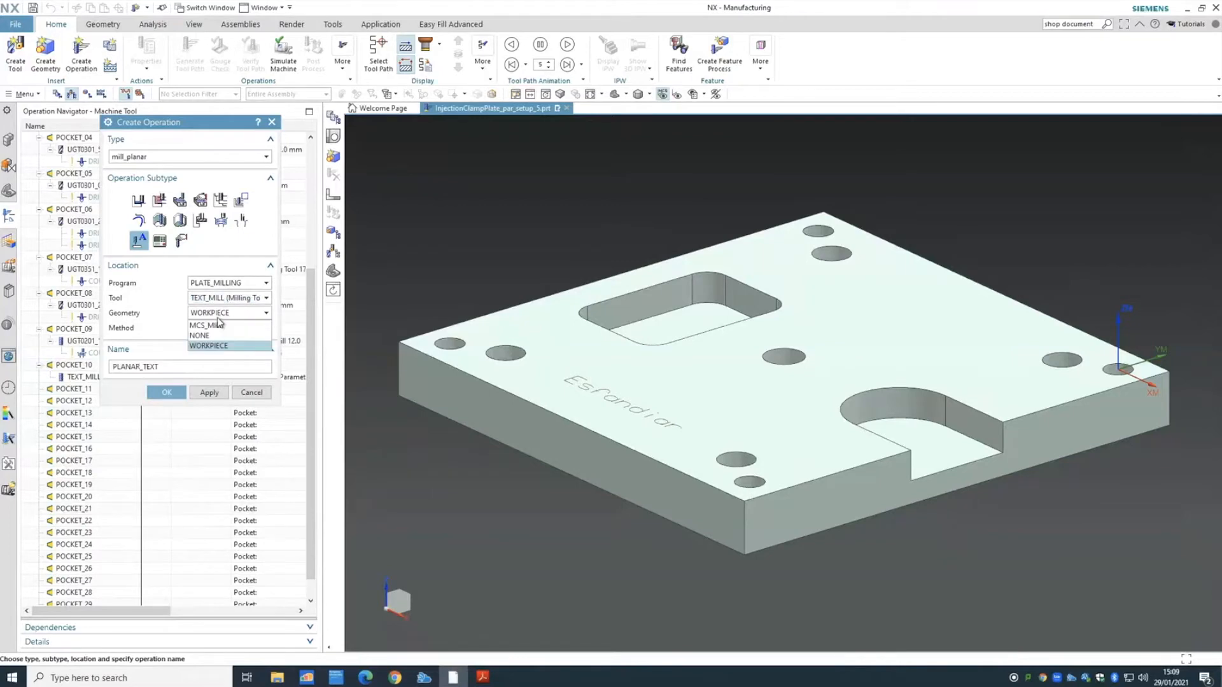
click(224, 352)
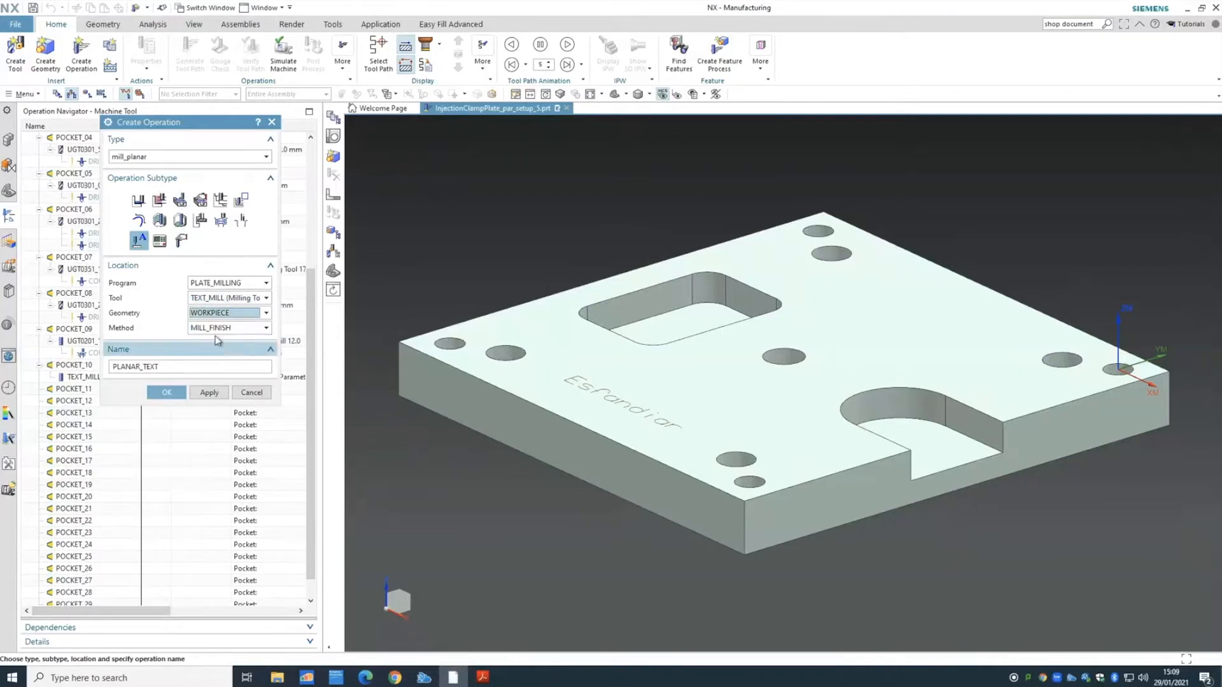
click(215, 328)
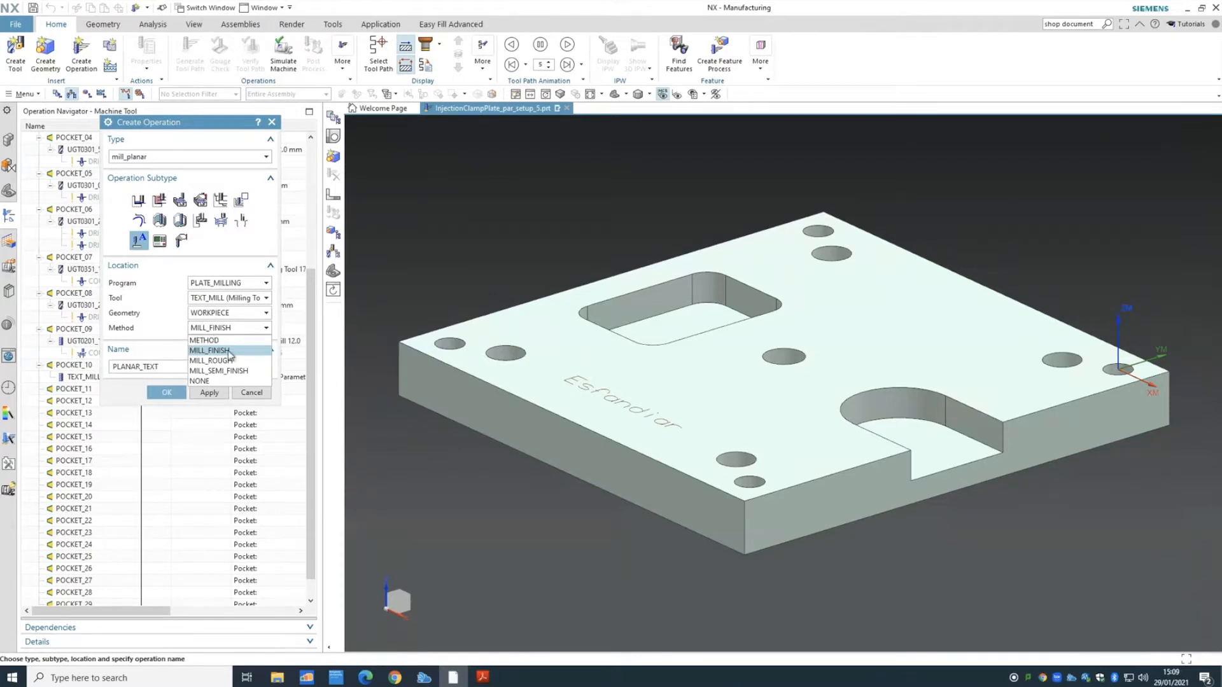
click(230, 352)
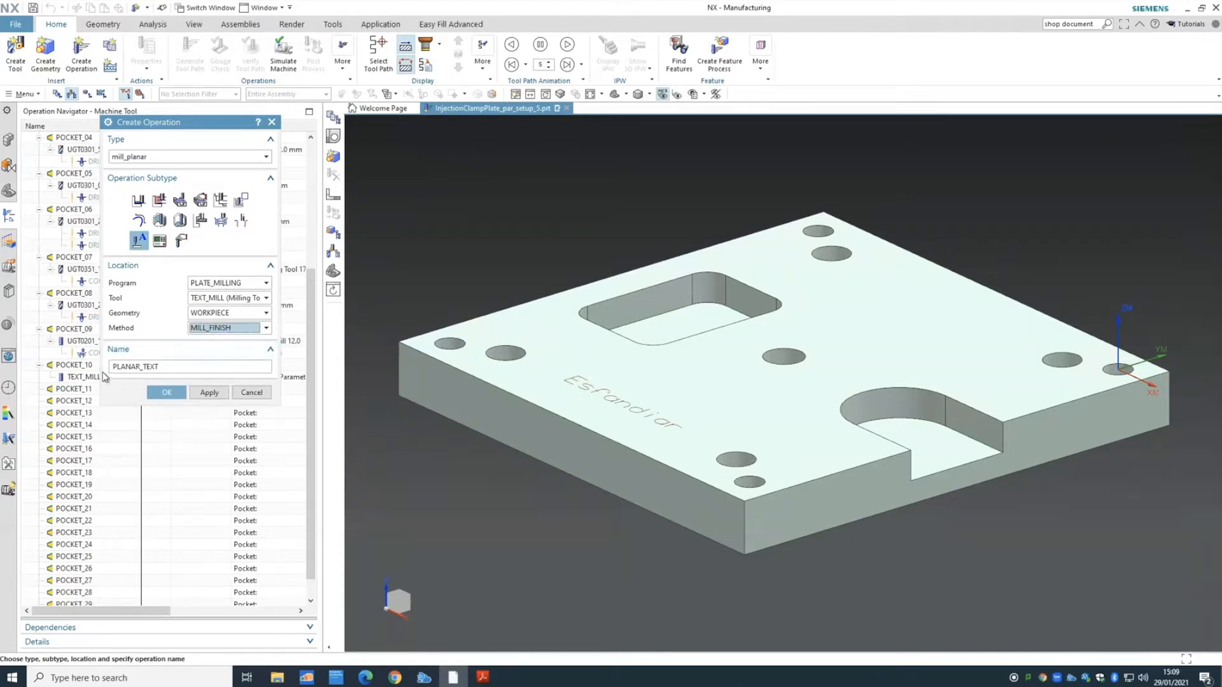
click(163, 393)
click(164, 392)
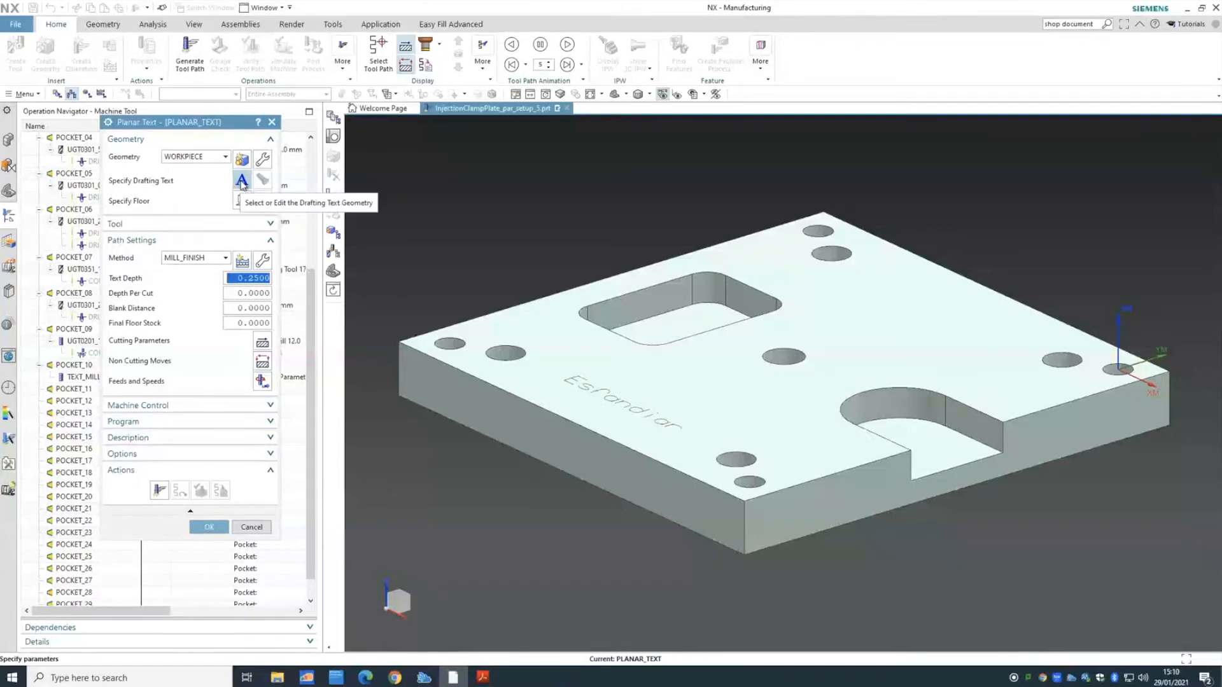
- Select the name note on the plate as the engraving text, then begin specifying the floor
click(242, 182)
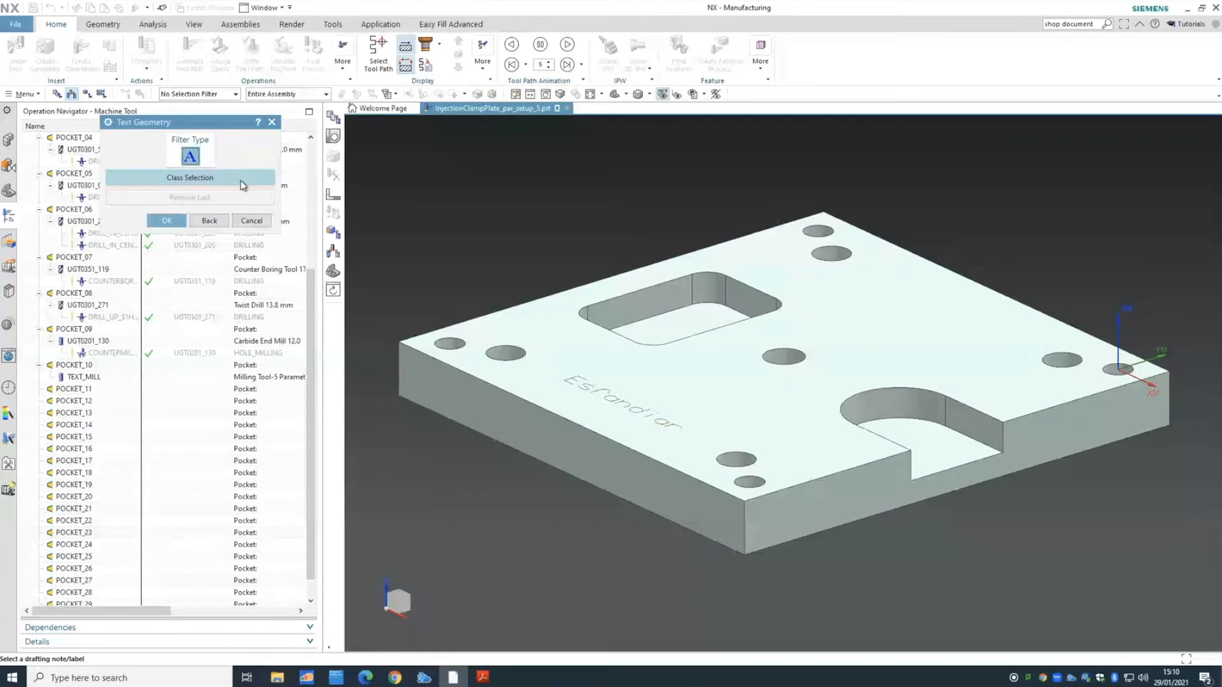
click(626, 396)
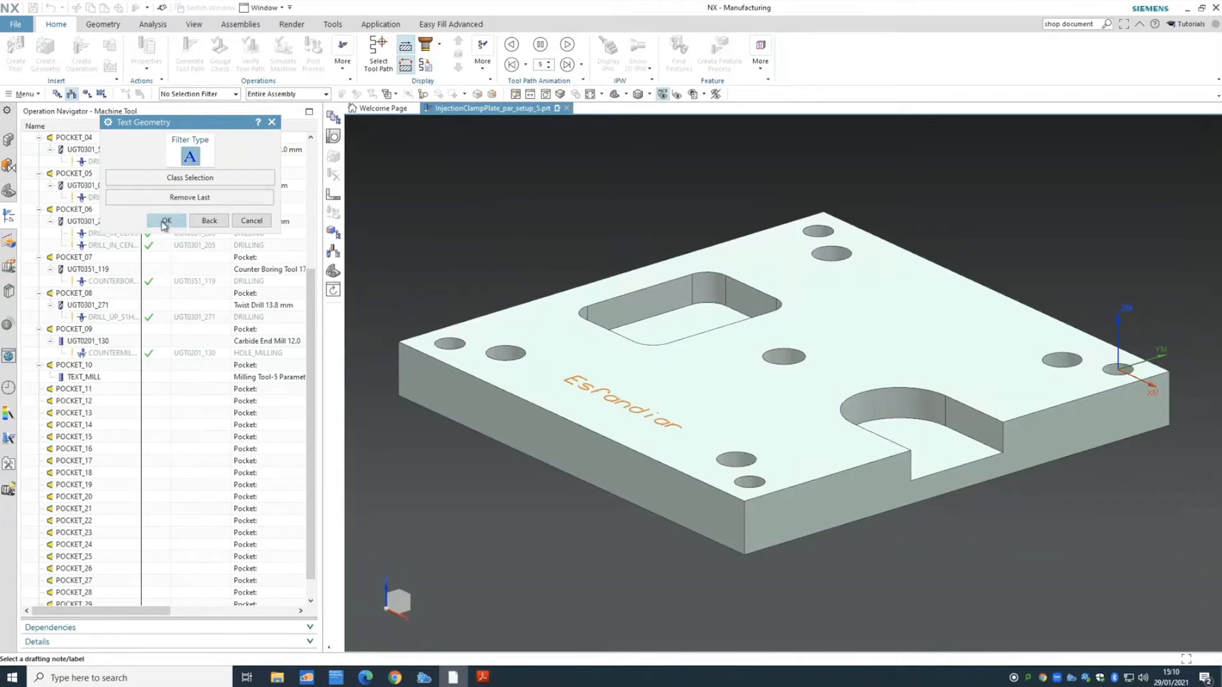
click(165, 221)
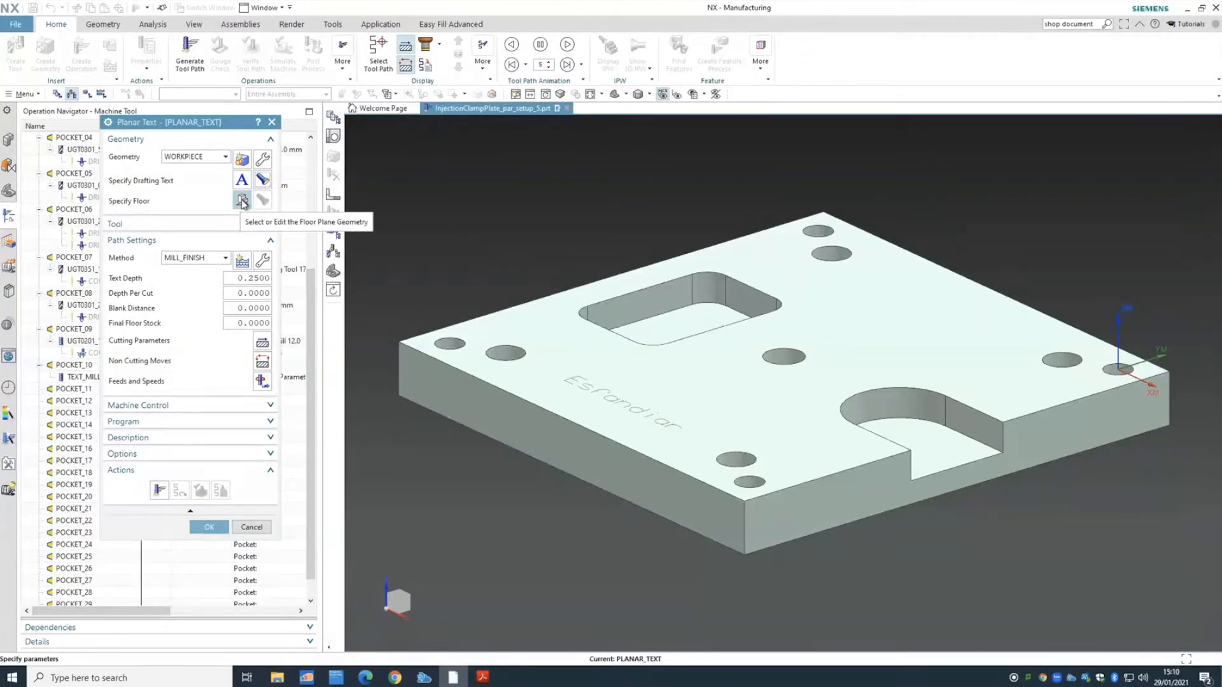
click(241, 201)
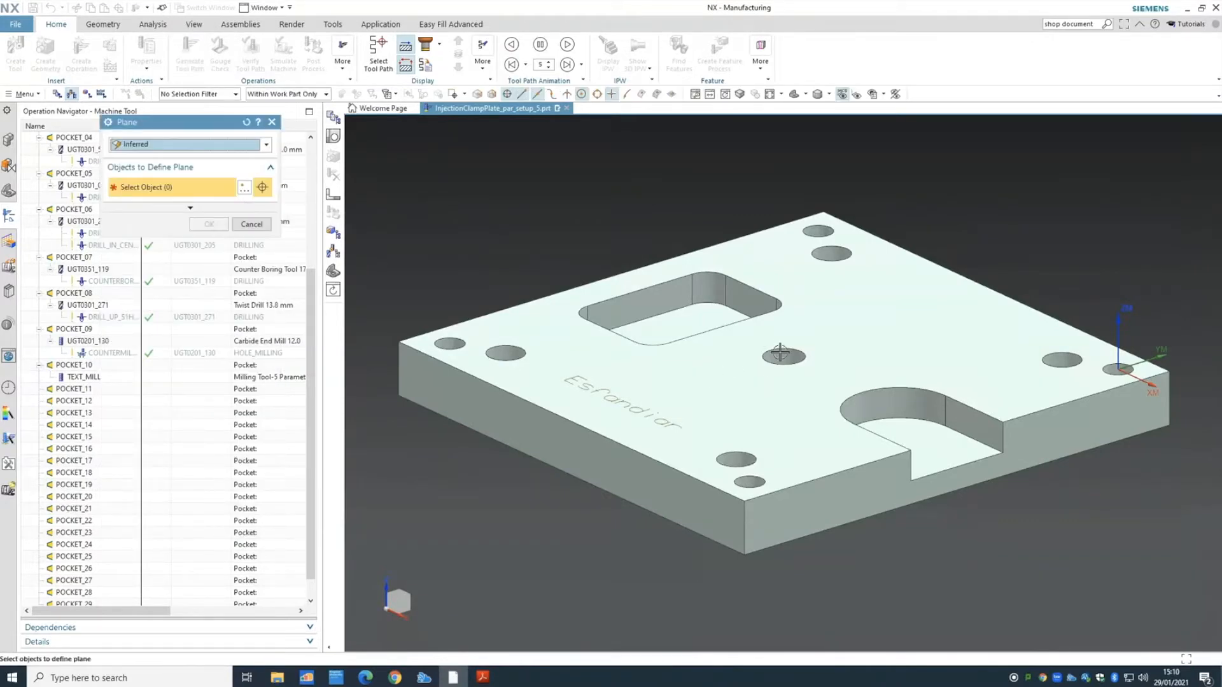
- Set the floor to the XC-YC plane at distance 0 and accept it
click(227, 146)
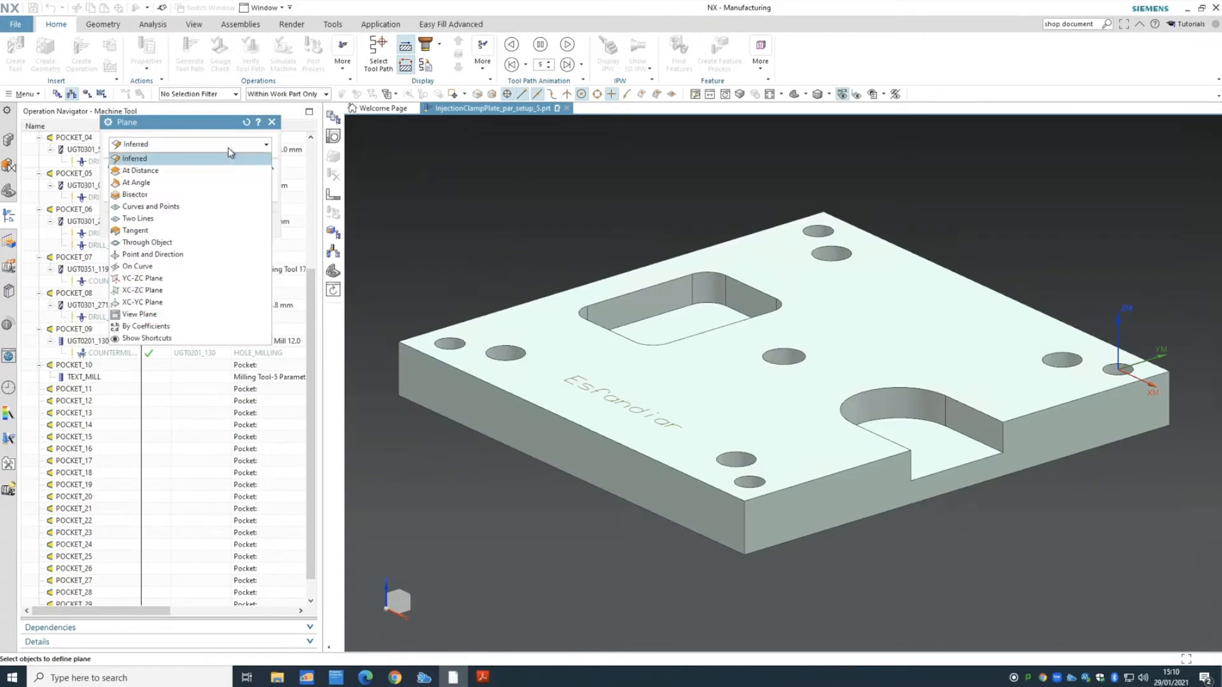
click(189, 279)
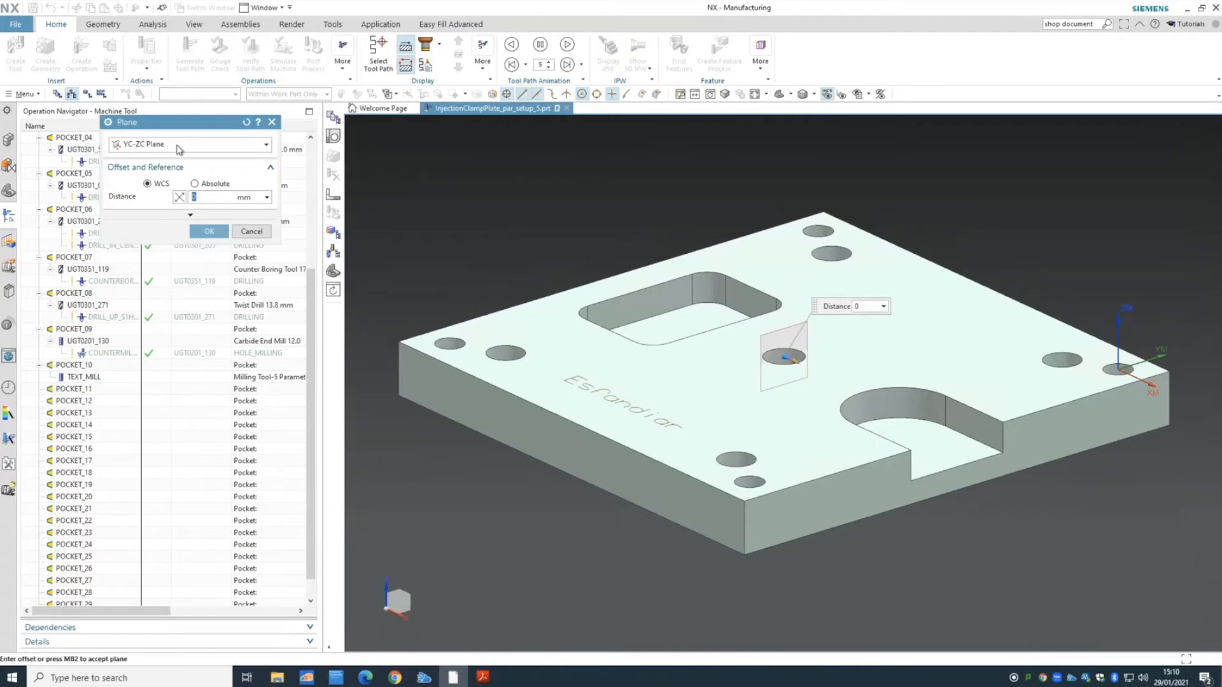
click(181, 145)
click(163, 292)
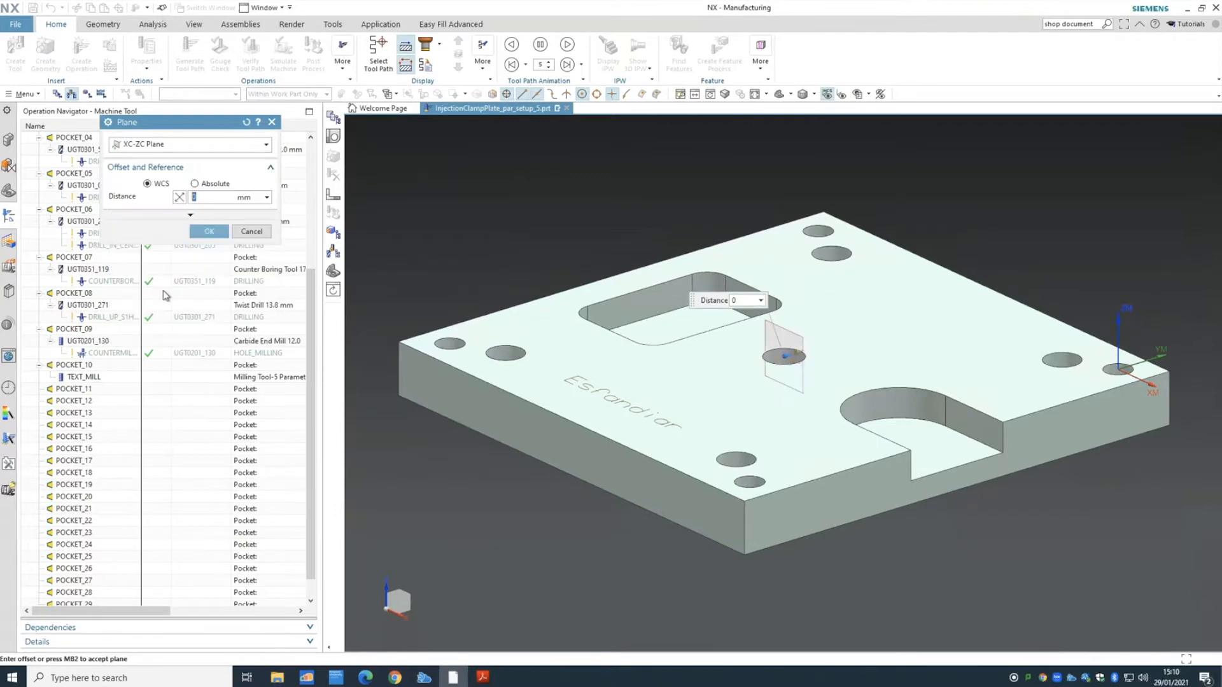
middle_drag(546, 507, 542, 499)
click(196, 146)
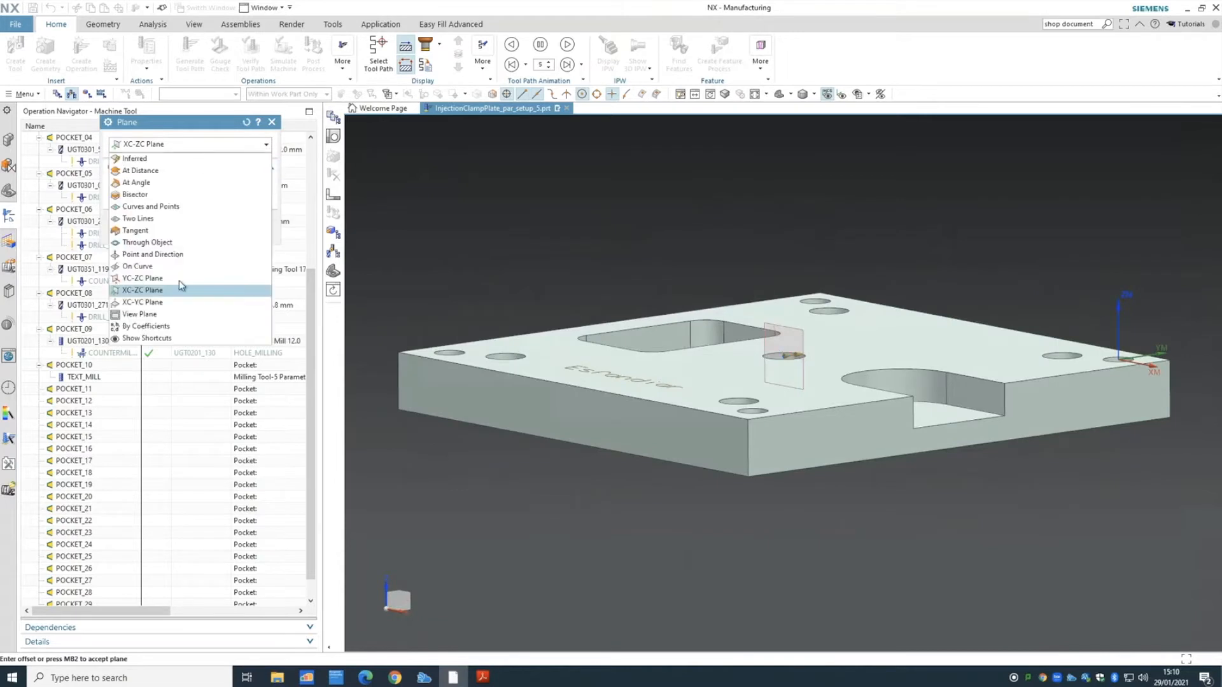
click(178, 304)
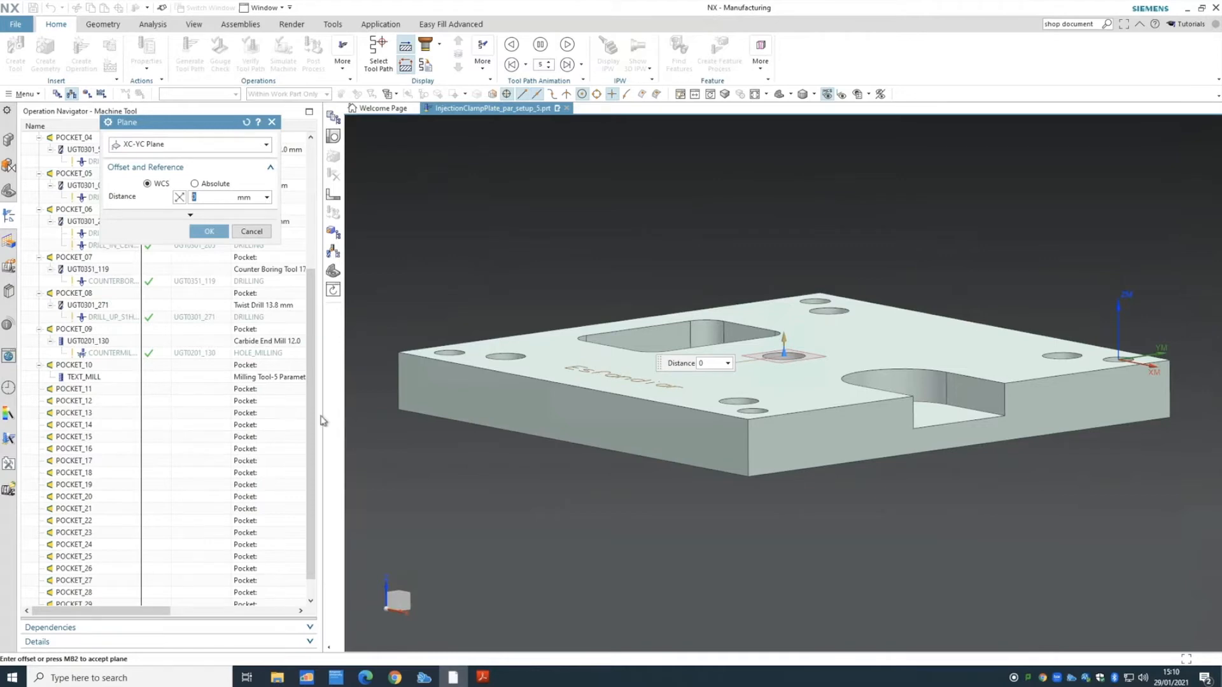
click(215, 232)
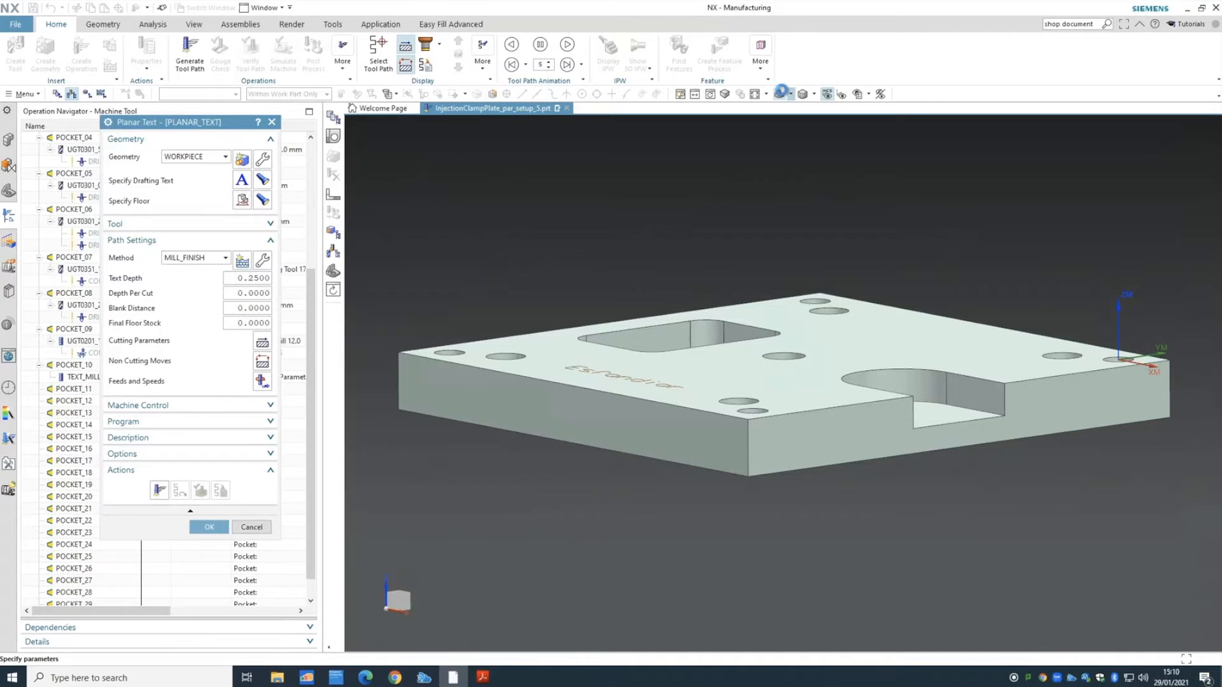
- Enter 3 for both Text Depth and Depth Per Cut in the path settings
click(780, 94)
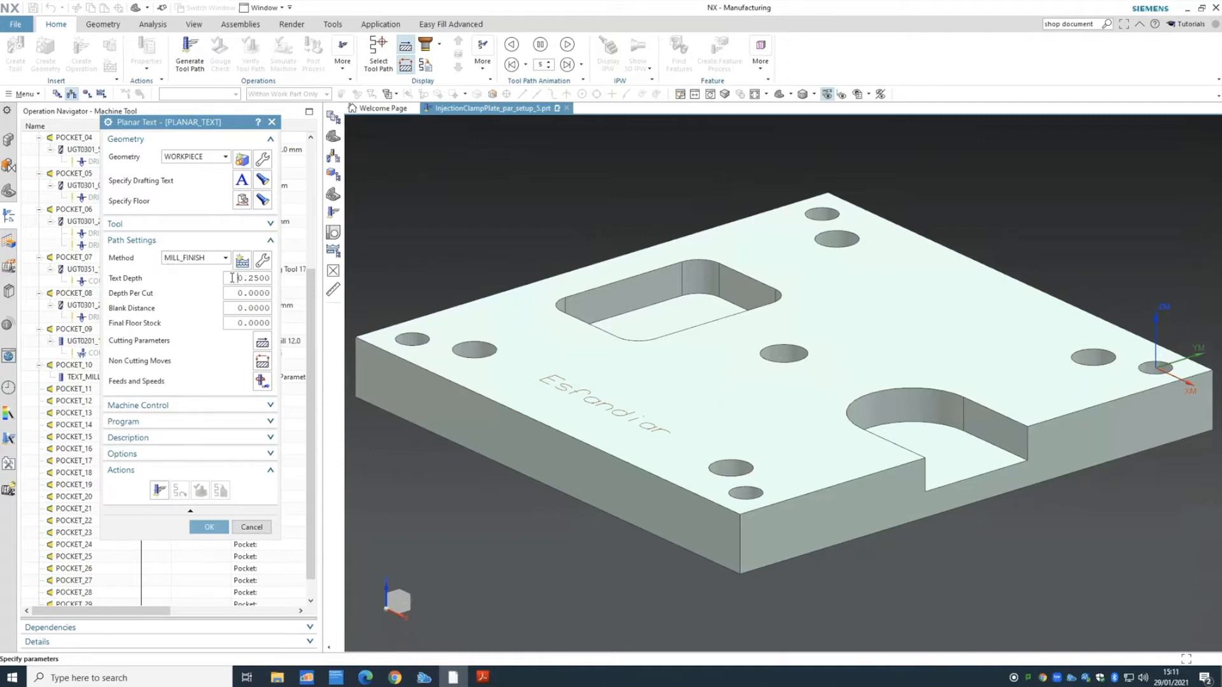
double_click(232, 278)
text(0.3)
click(247, 292)
double_click(235, 292)
text(3)
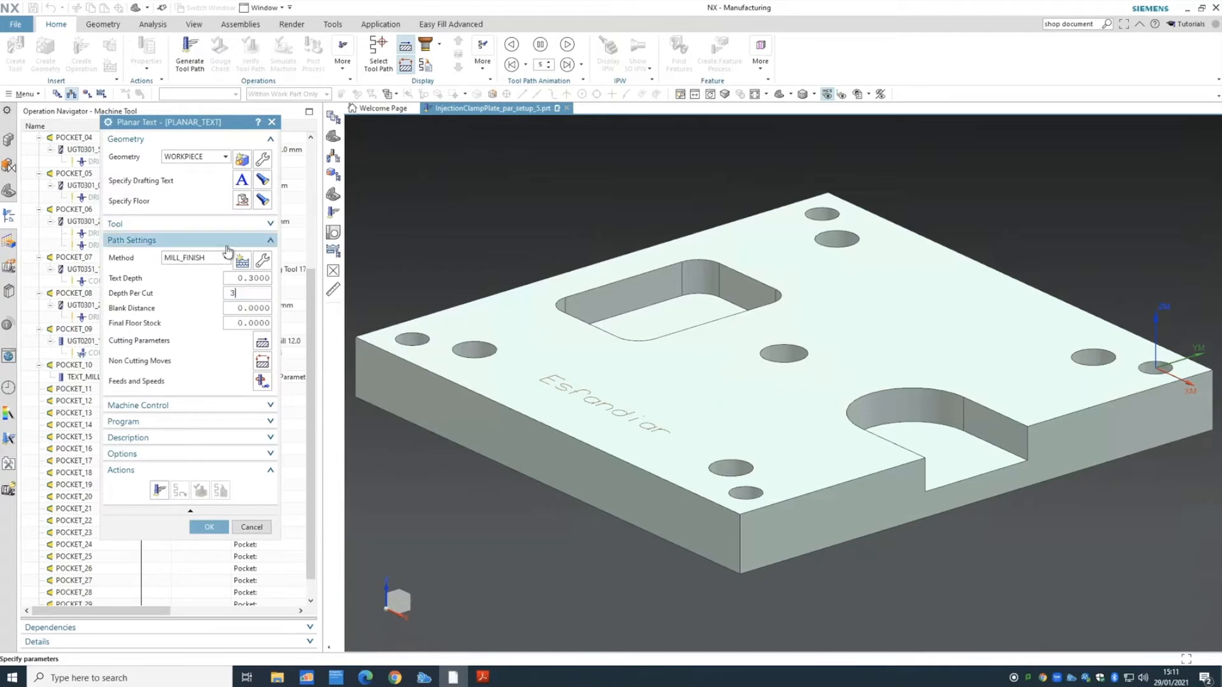
double_click(238, 278)
text(3)
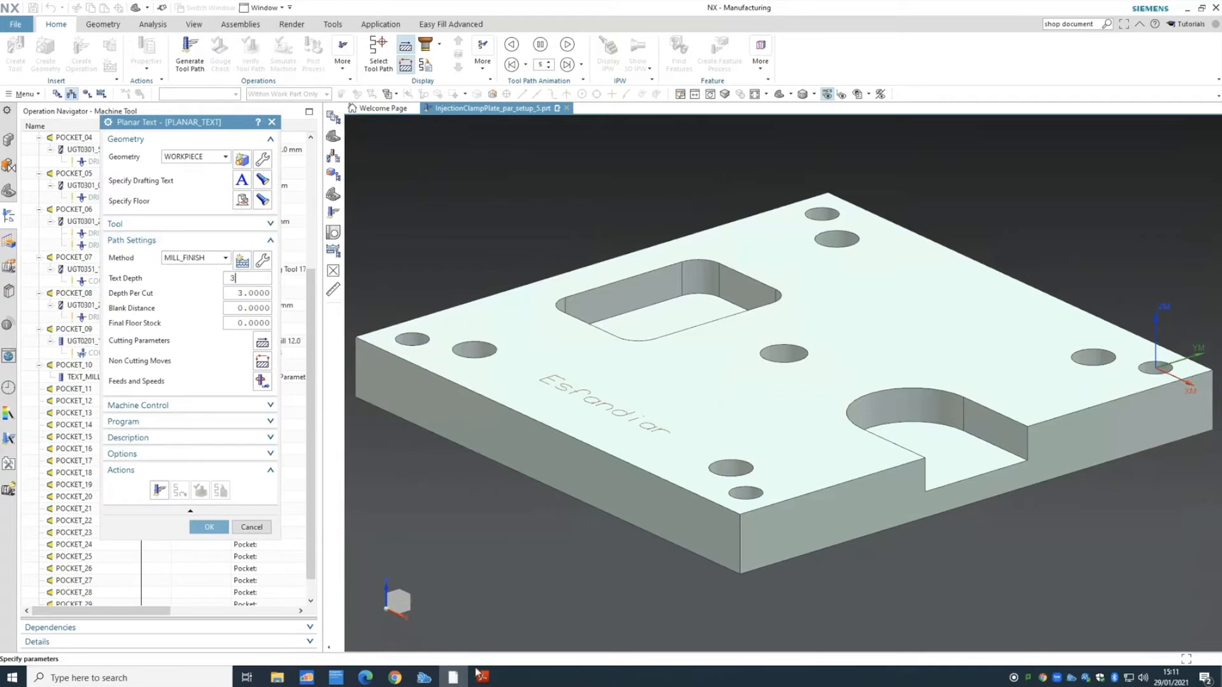
click(483, 674)
scroll(473, 280, down, 4)
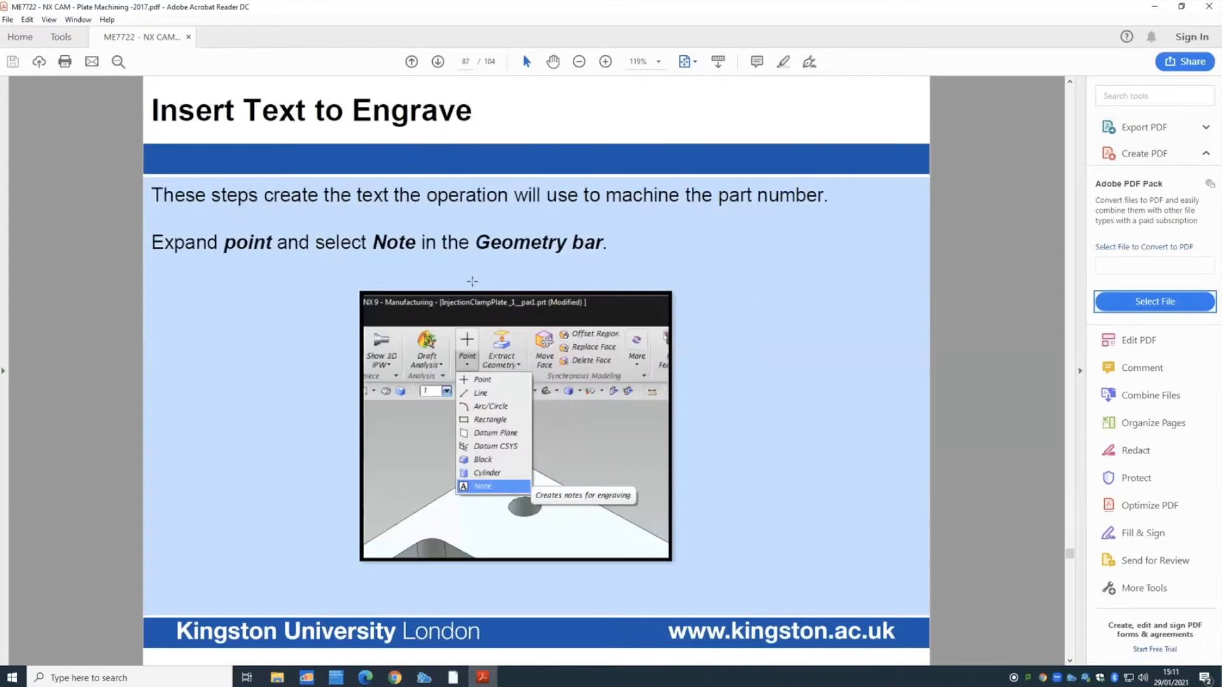
scroll(301, 402, down, 2)
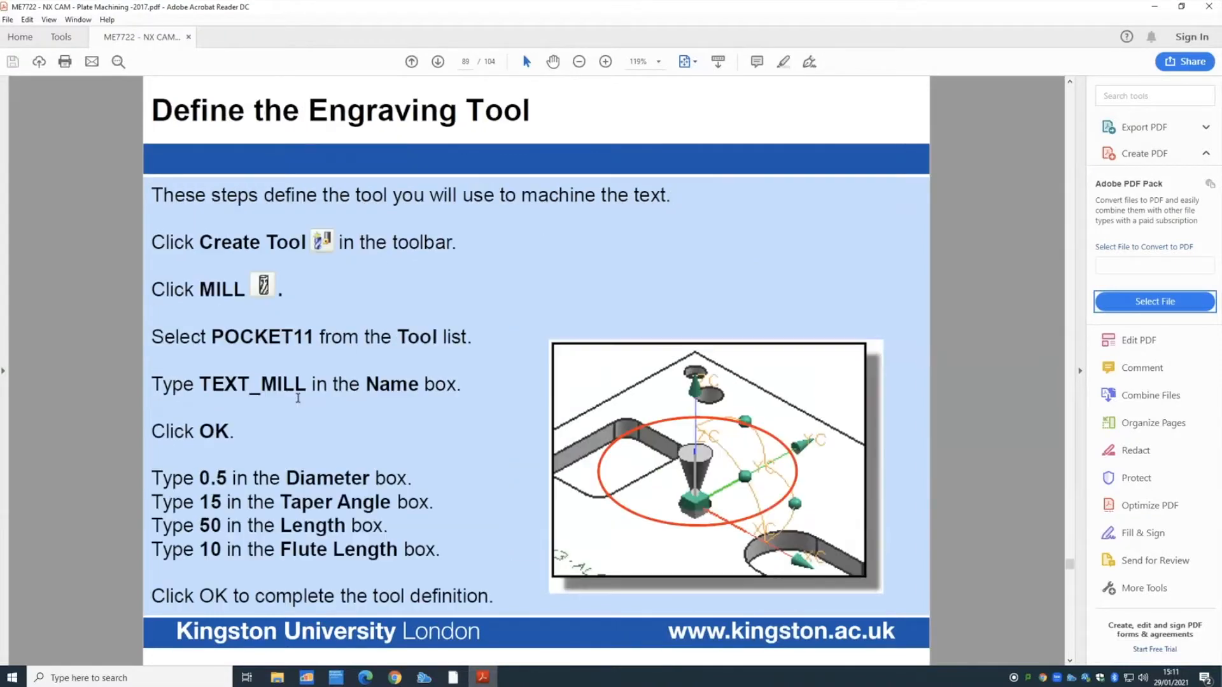
scroll(300, 402, up, 1)
scroll(301, 403, down, 1)
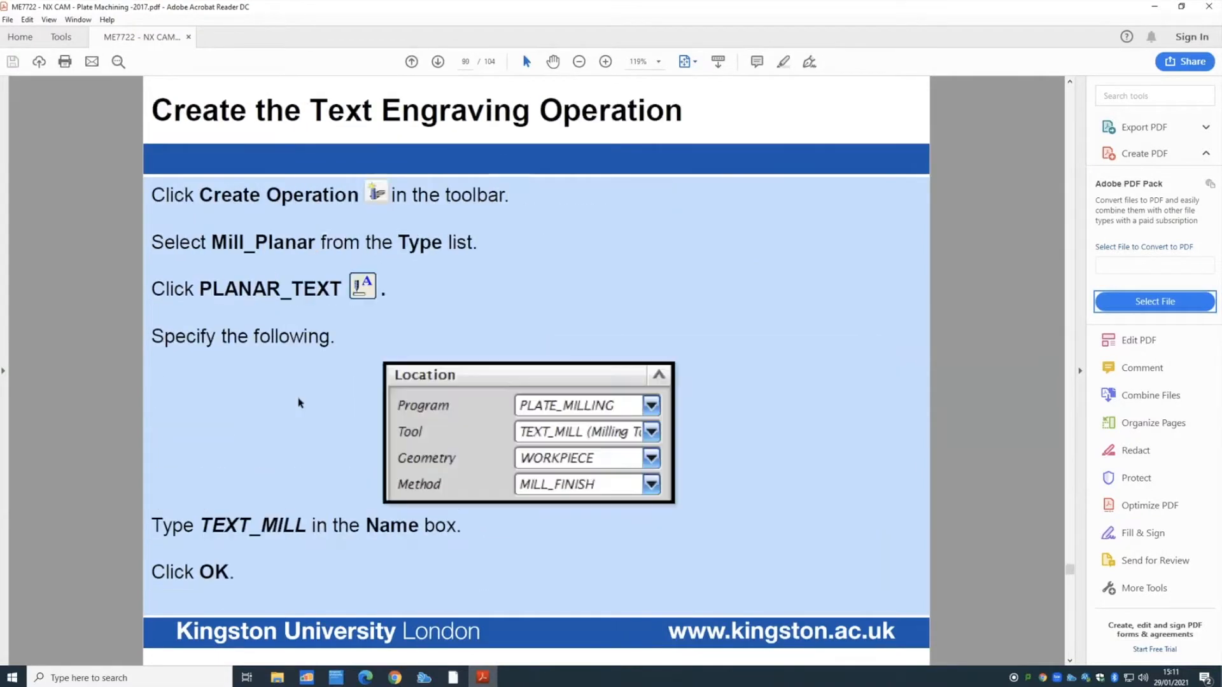
scroll(300, 402, down, 1)
scroll(300, 402, down, 1)
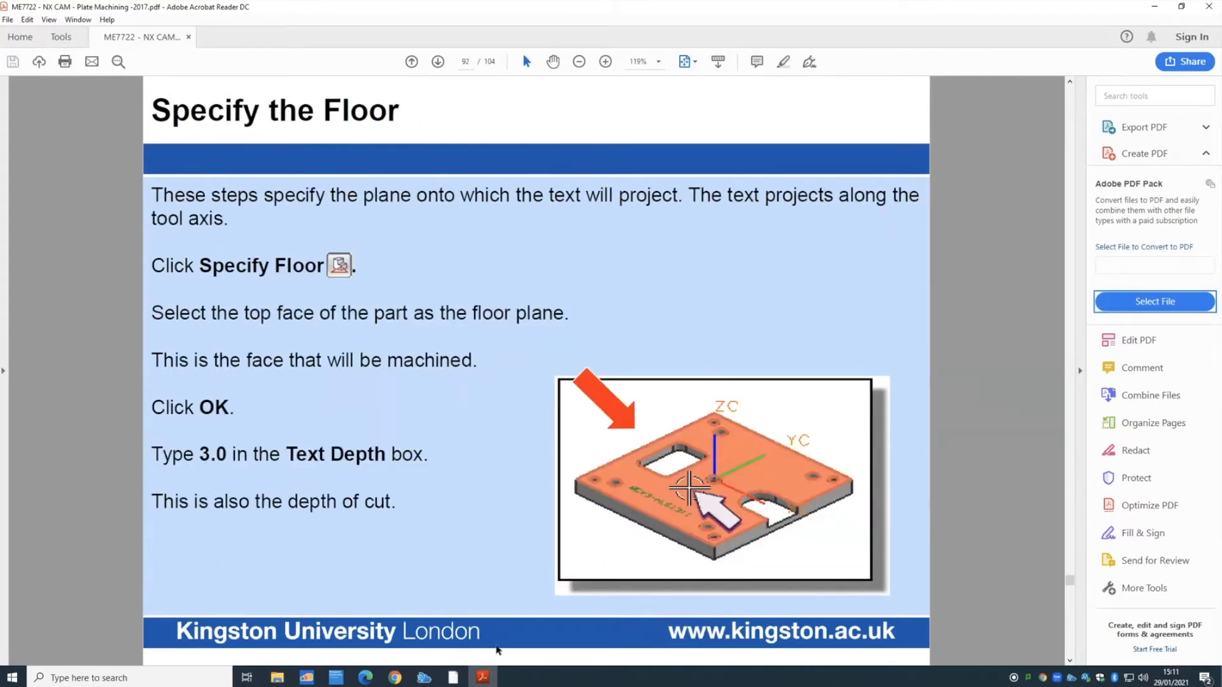
scroll(469, 557, down, 1)
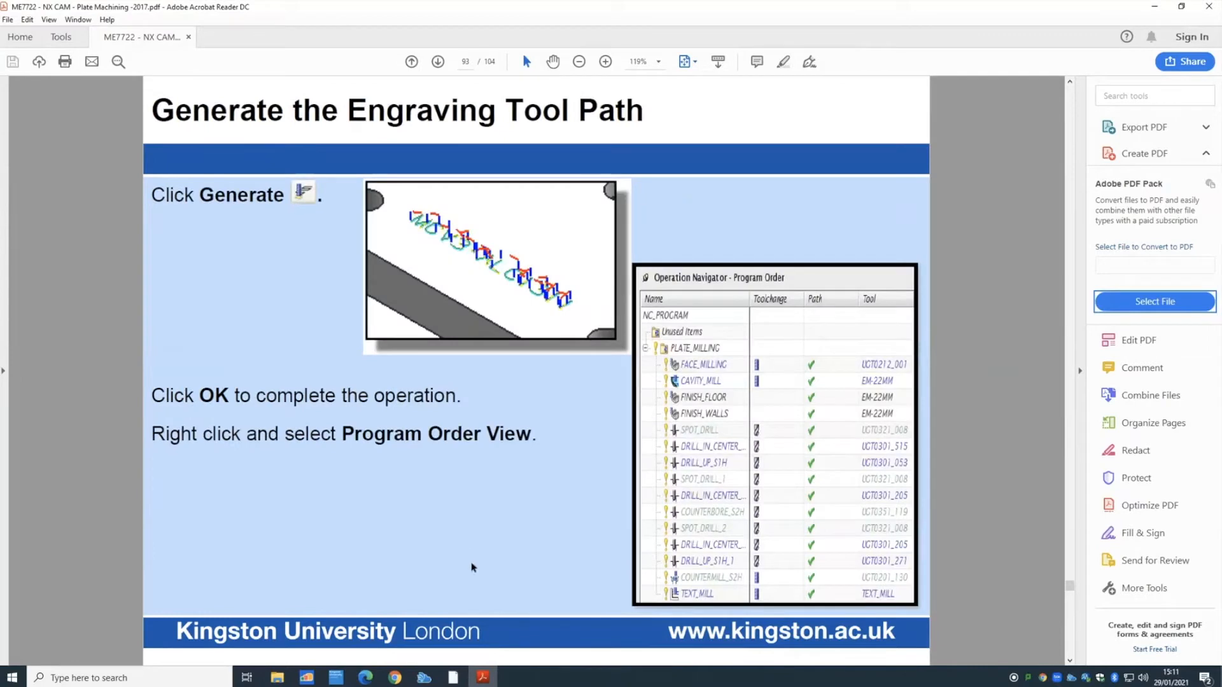
click(454, 678)
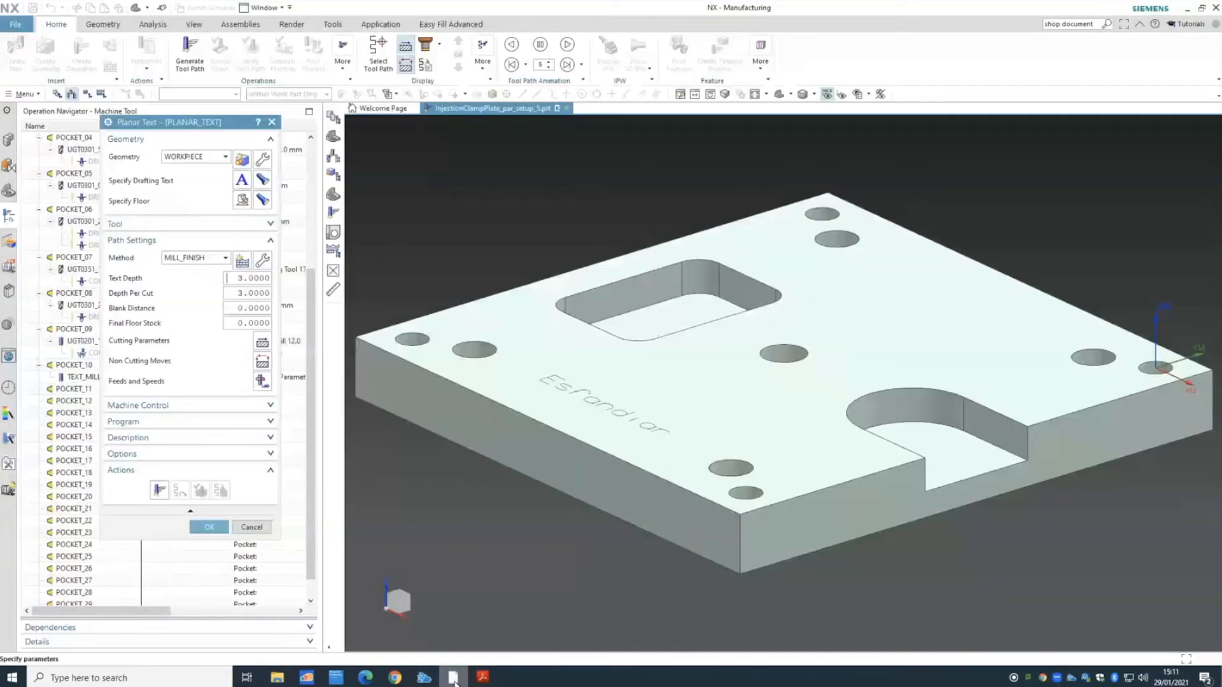
- Generate the engraving tool path, play its verification simulation, and save the PLANAR_TEXT operation
click(159, 491)
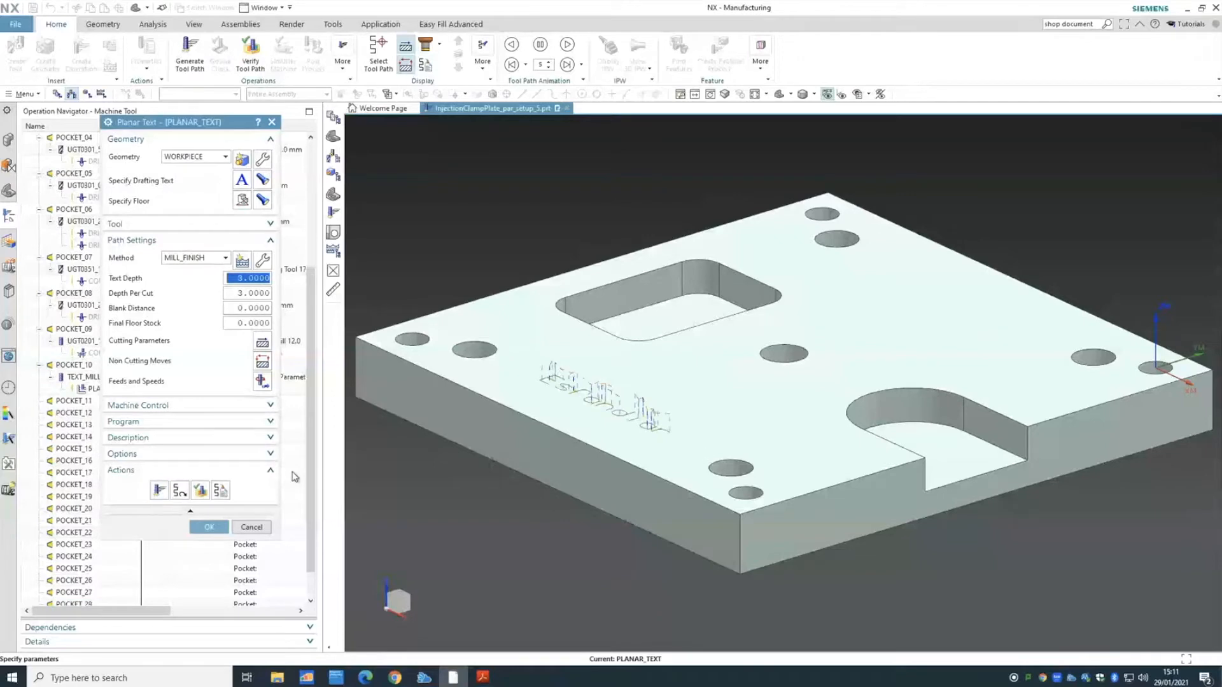
click(205, 490)
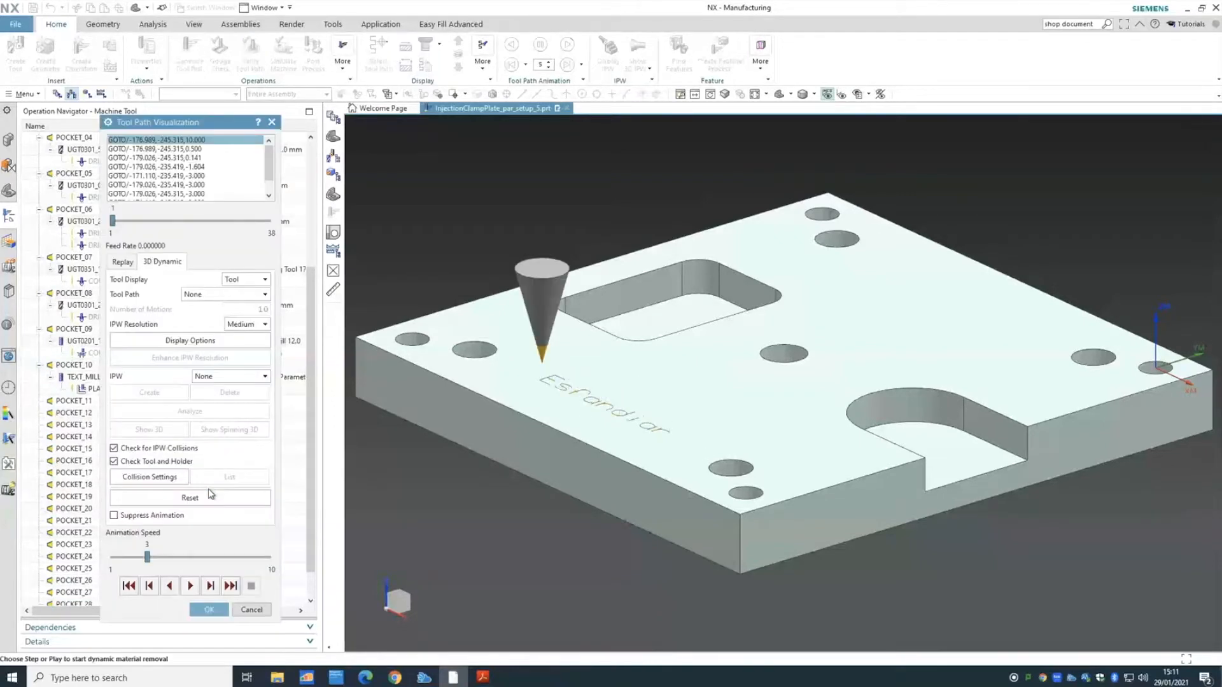
click(193, 585)
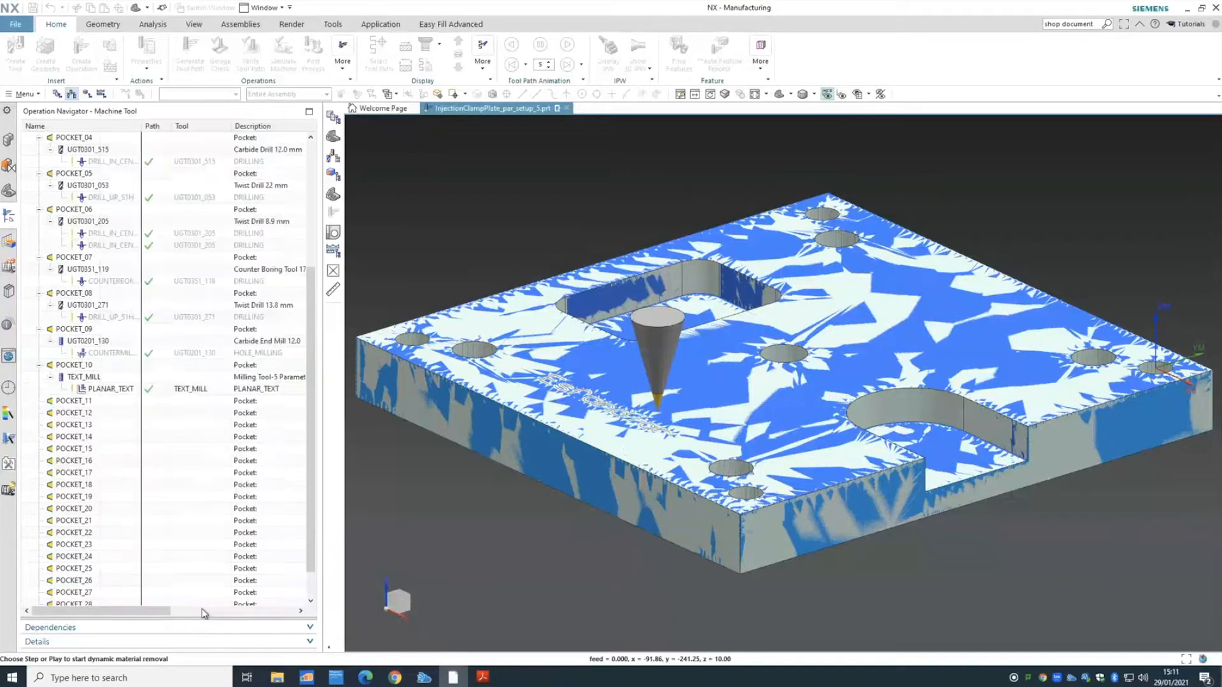
click(205, 611)
click(213, 531)
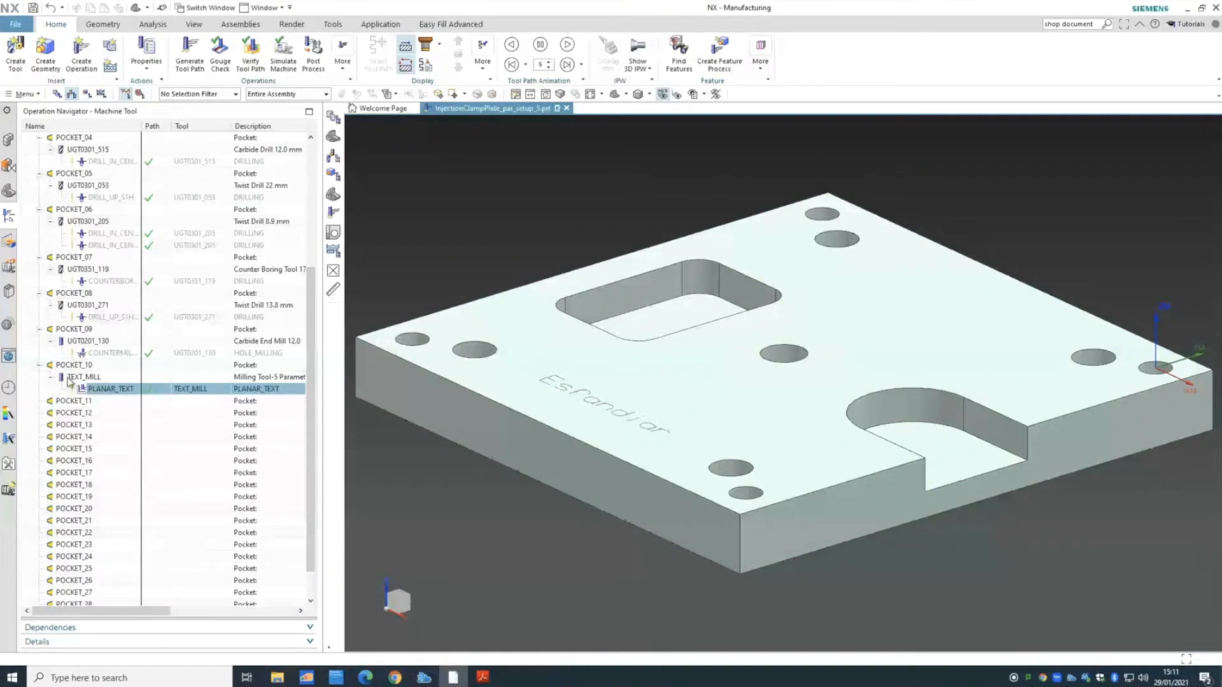
- Check the Machine Tool and Geometry views, then return to Program Order view
click(57, 94)
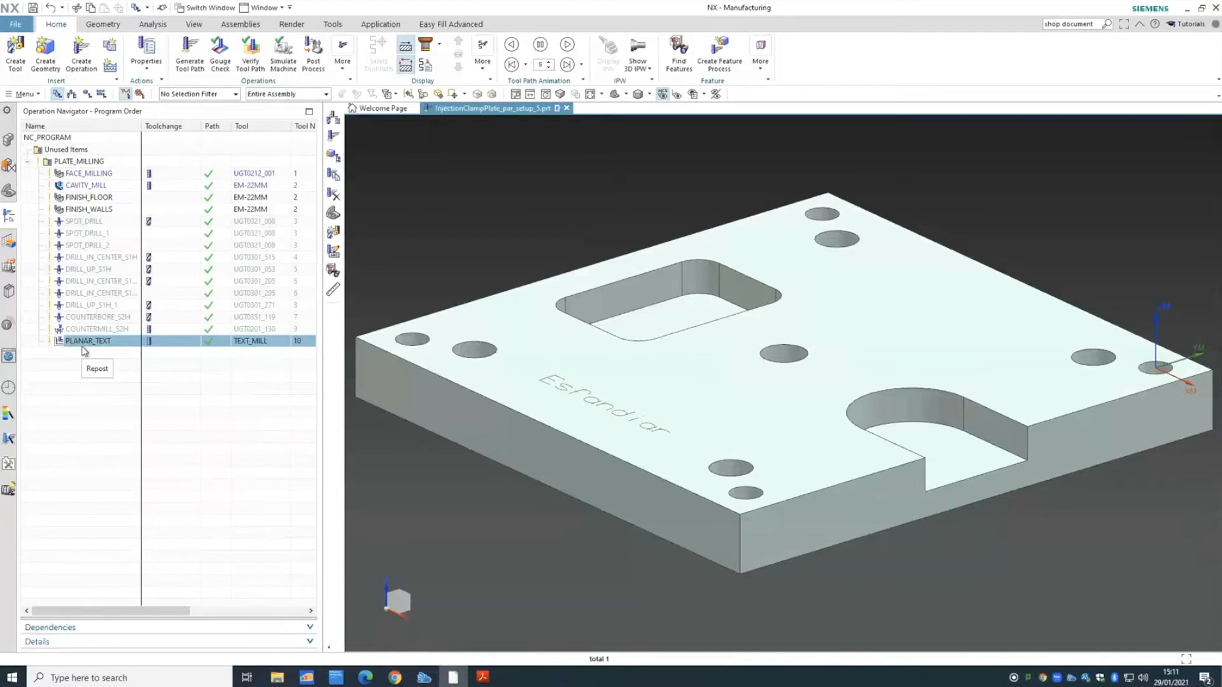
click(71, 94)
click(87, 93)
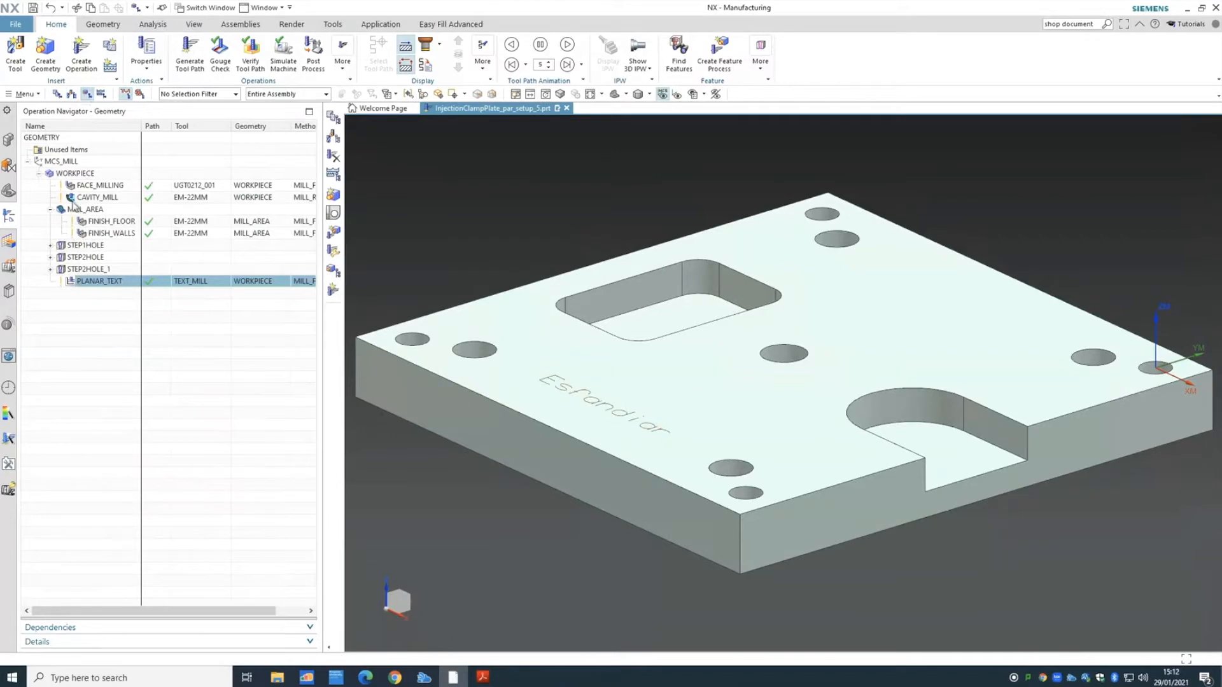
click(51, 269)
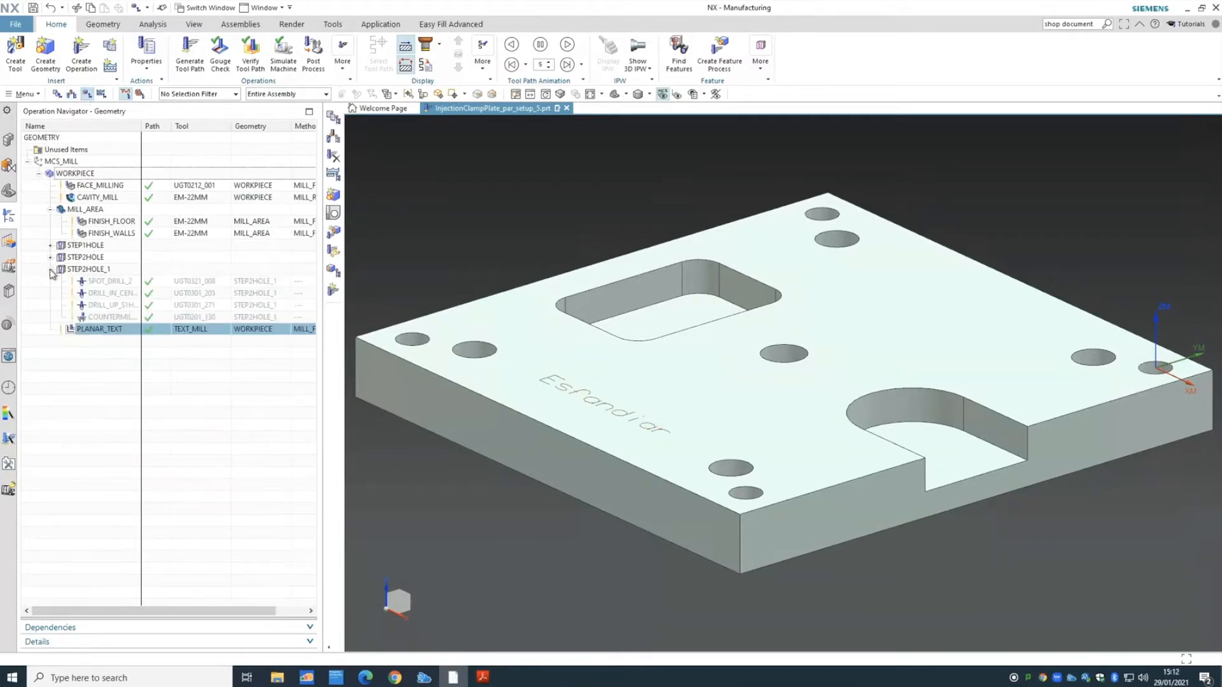
click(50, 269)
click(57, 93)
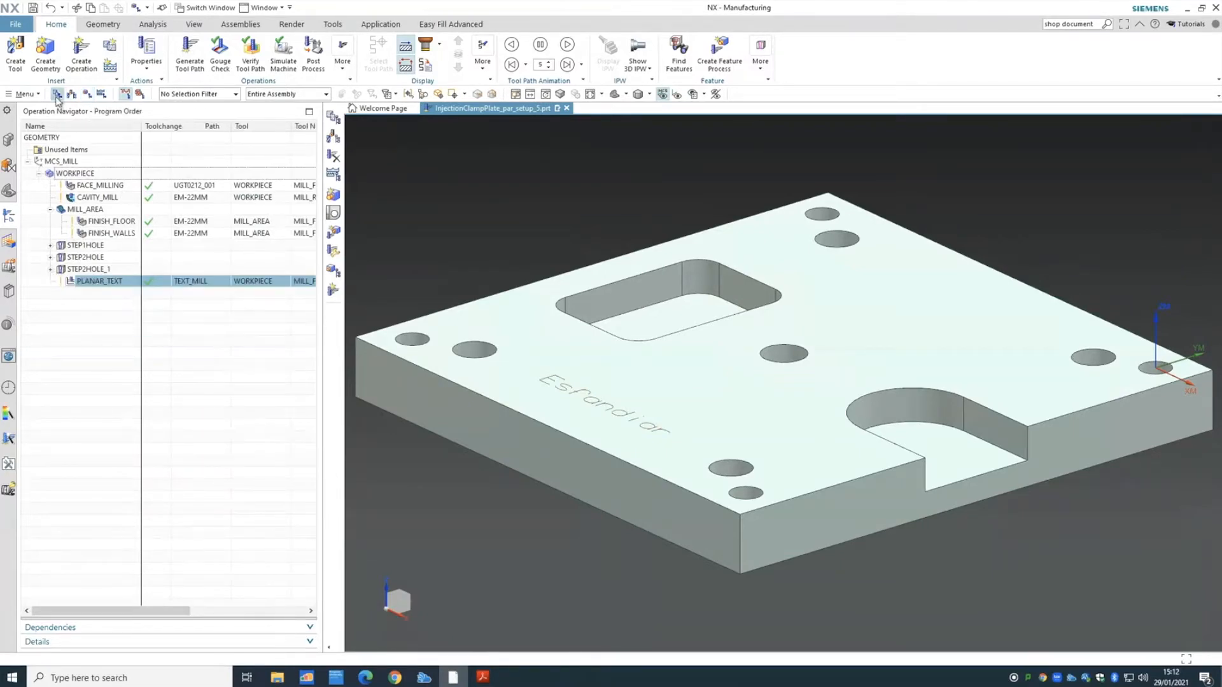
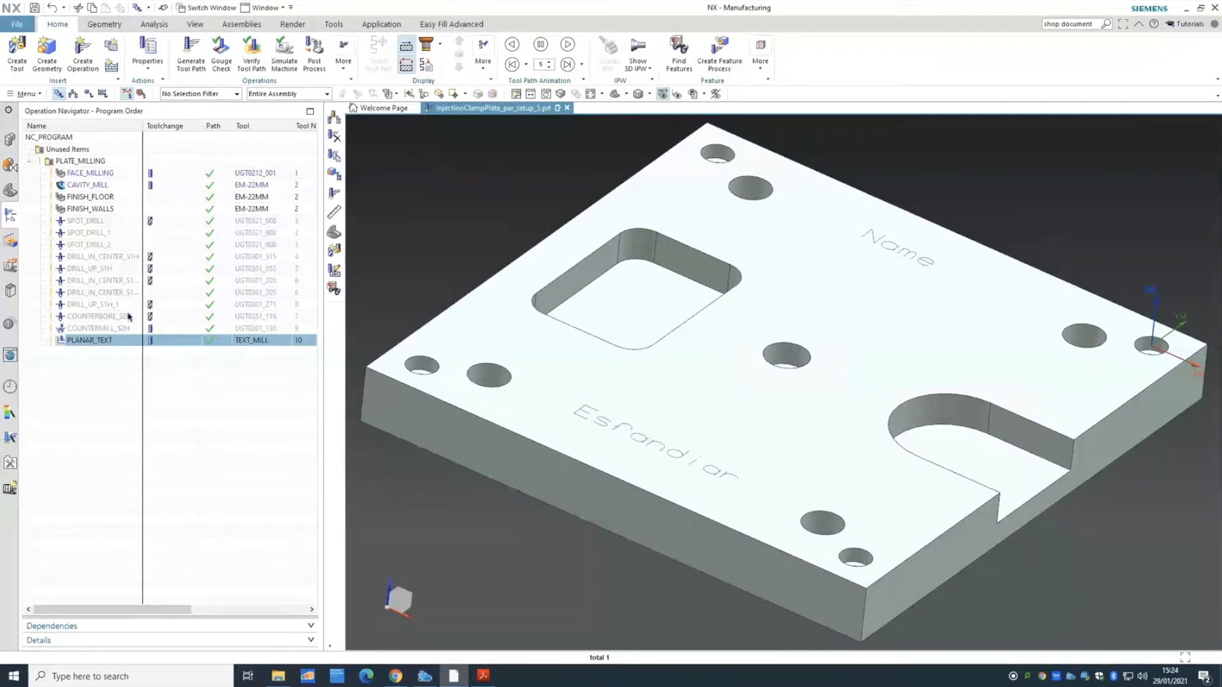
- Widen the Operation Navigator to show Time, Geometry and Method columns, selecting COUNTERMILL_S2H and COUNTERBORE_S2H
click(97, 329)
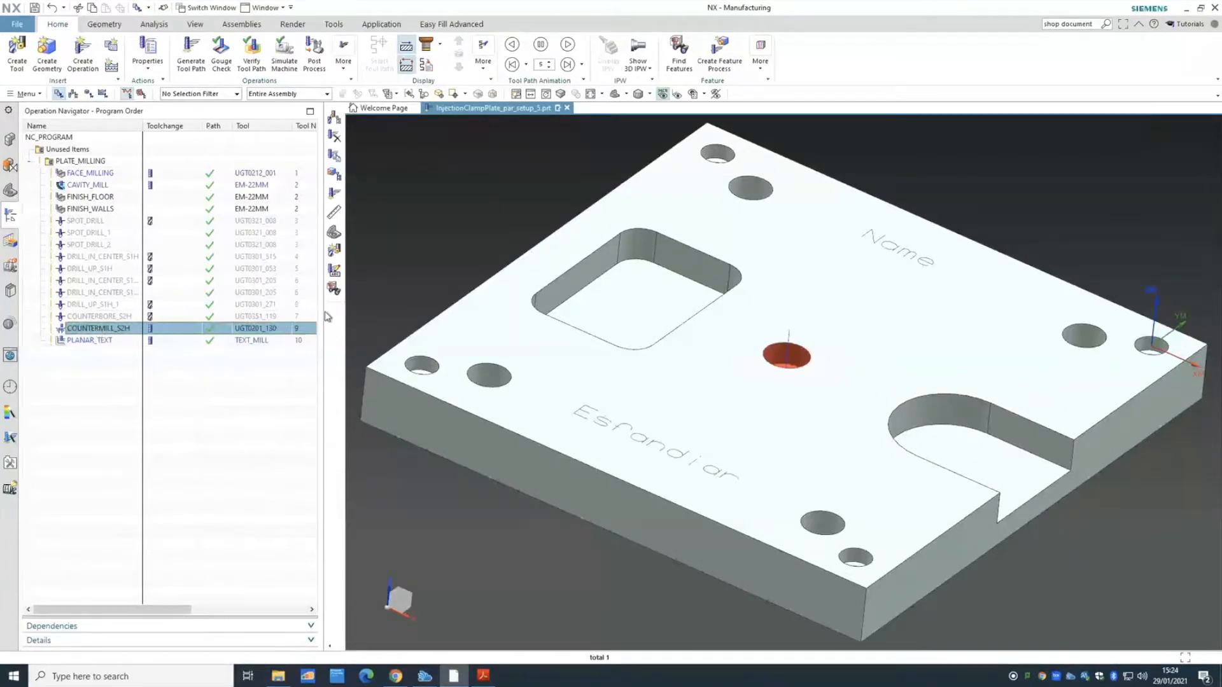
drag(324, 311, 595, 315)
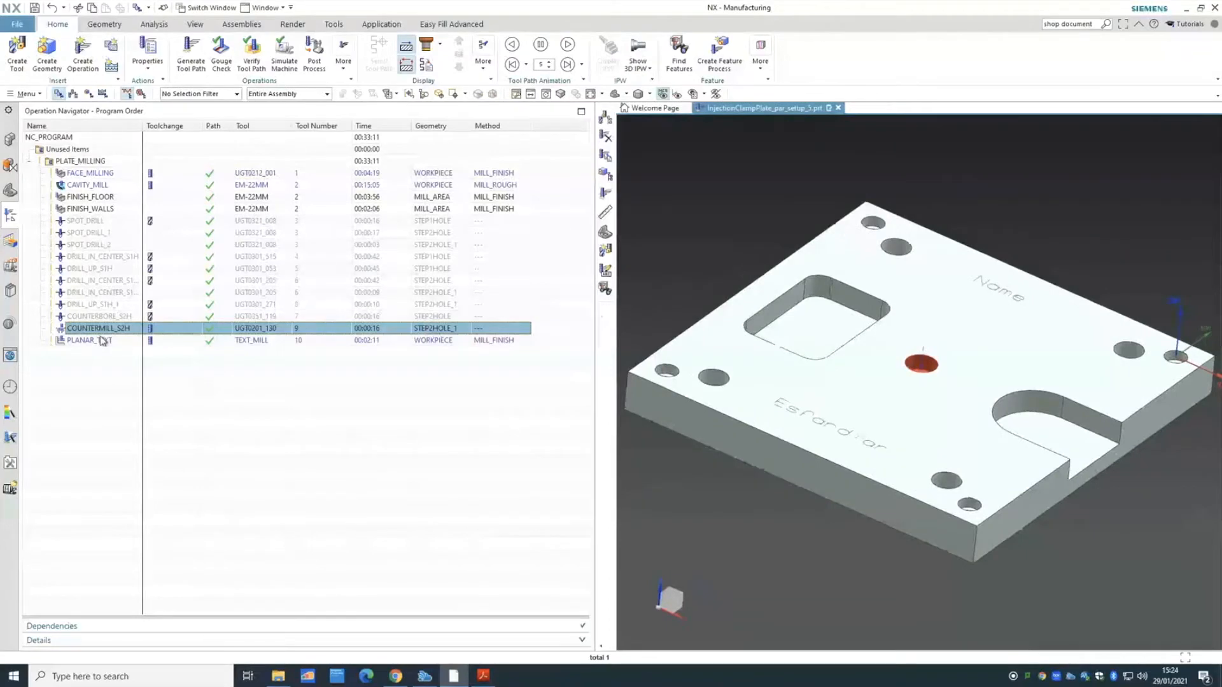
click(96, 317)
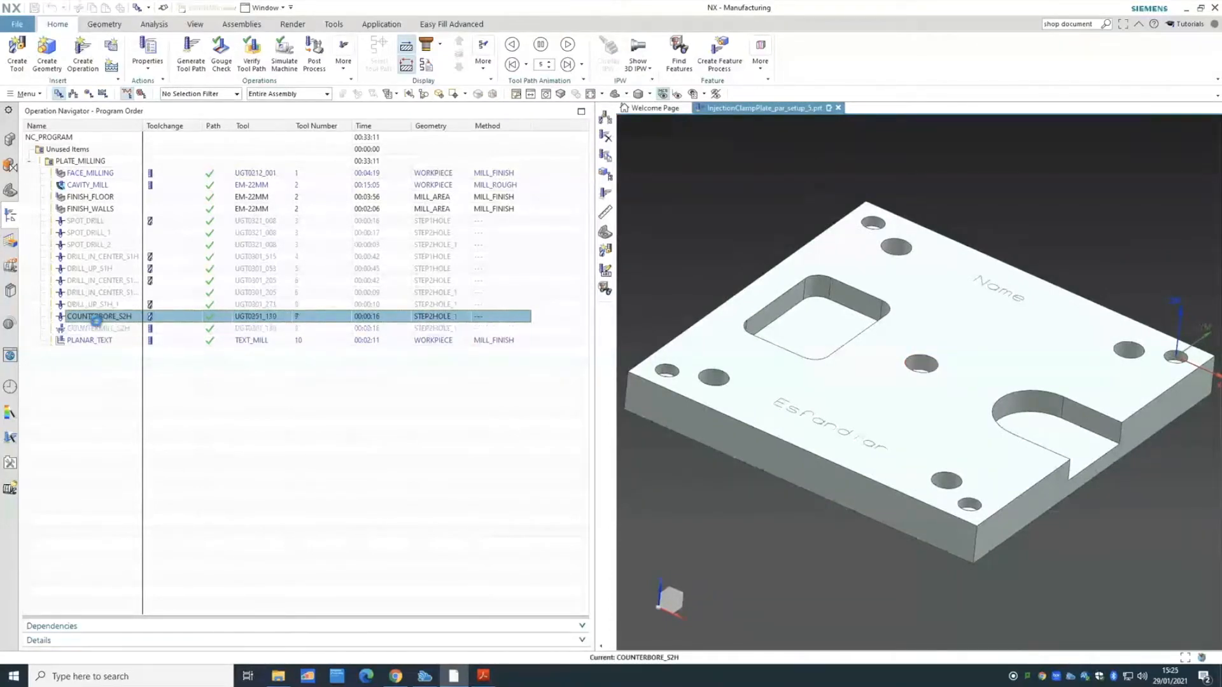
- Review COUNTERBORE_S2H feeds and speeds, trying Set Machining Data and dismissing the undefined cut method error
click(265, 341)
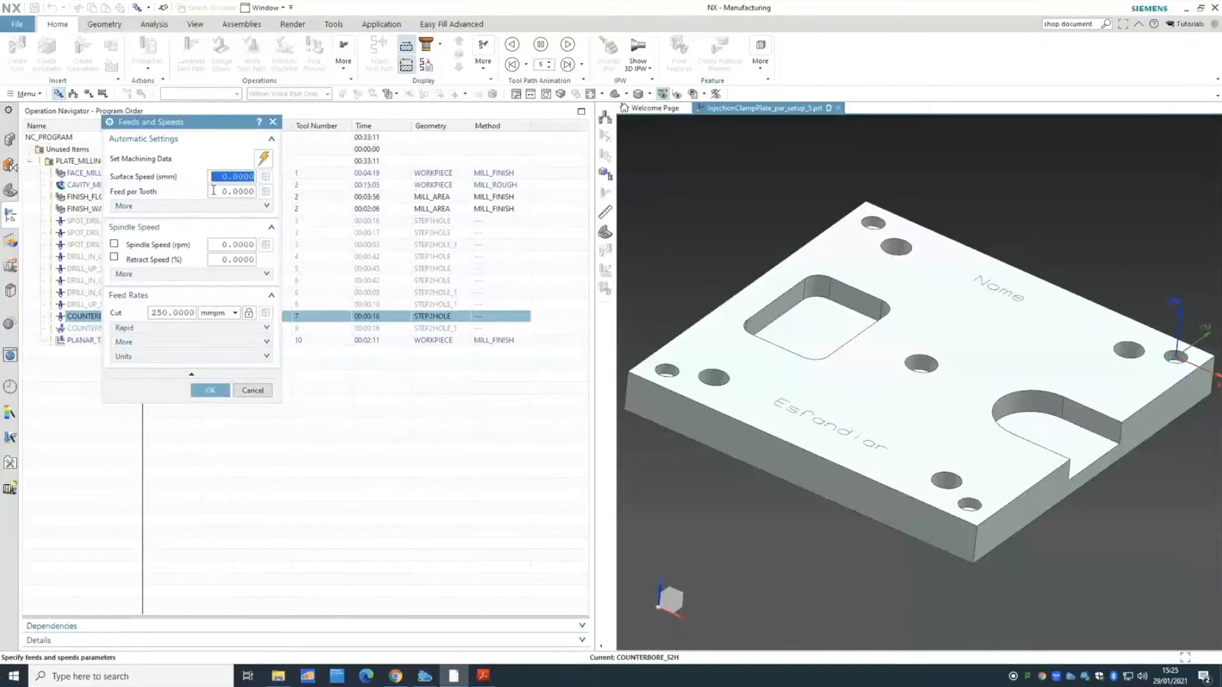
click(265, 158)
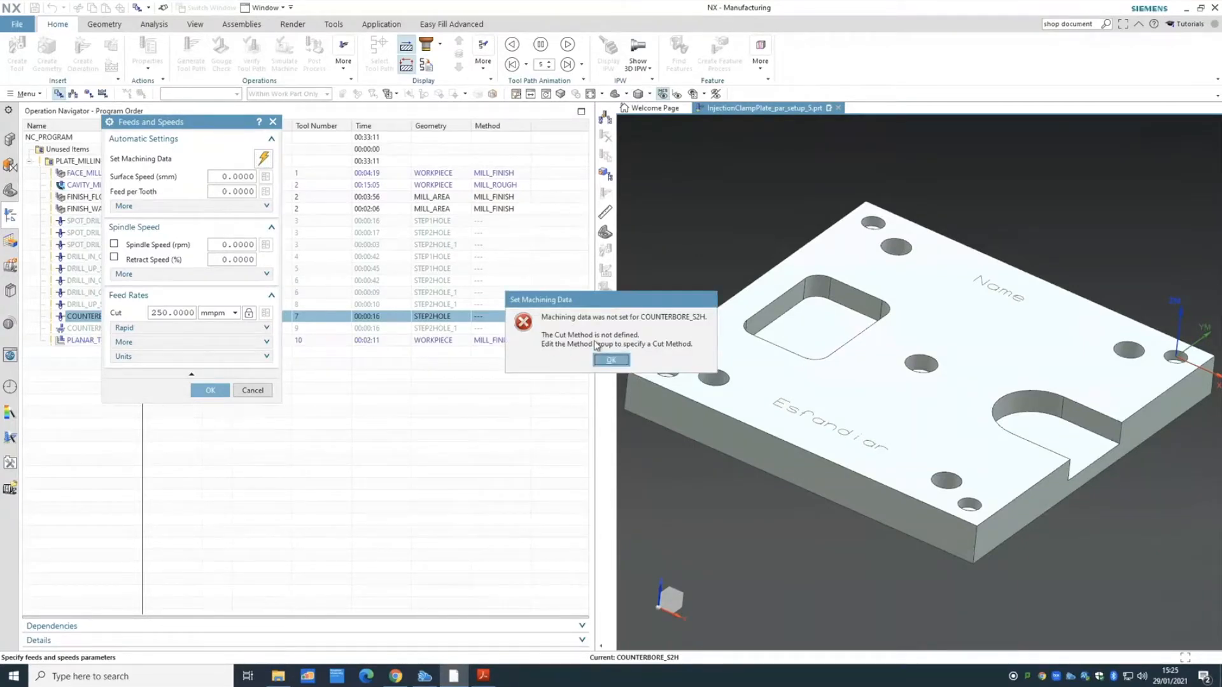
click(611, 360)
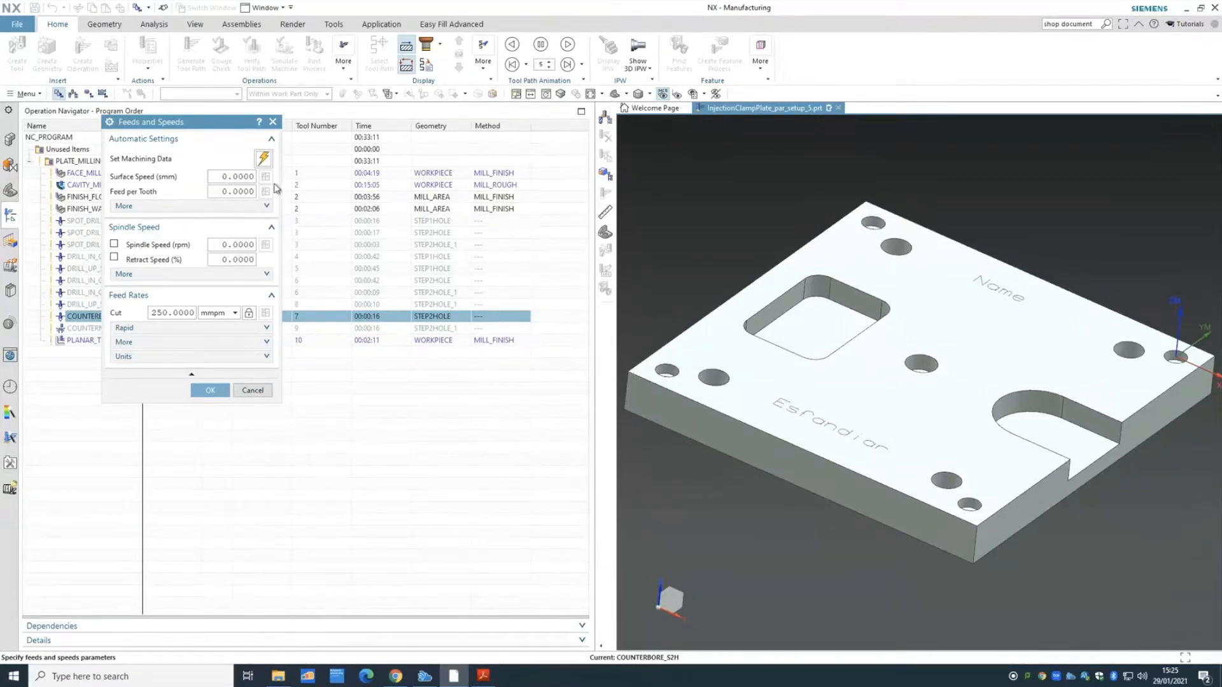
click(224, 395)
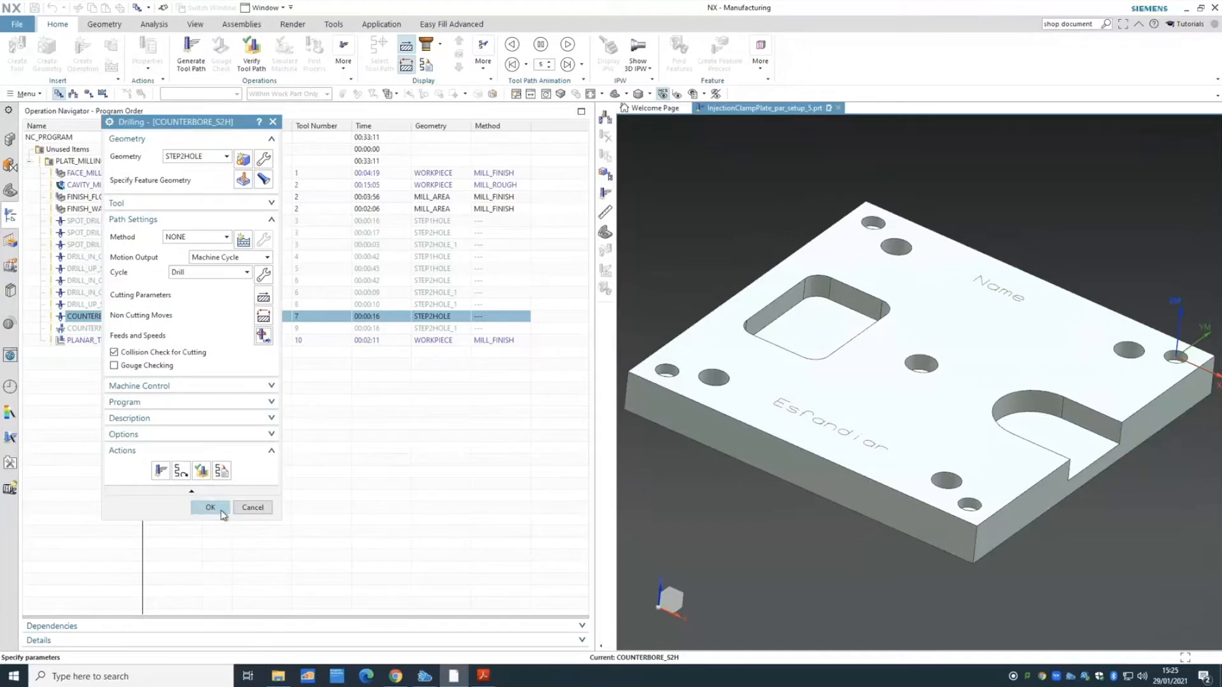
click(210, 507)
- Review the FINISH_FLOOR feeds and speeds without changes, then switch to the Chrome browser
click(102, 198)
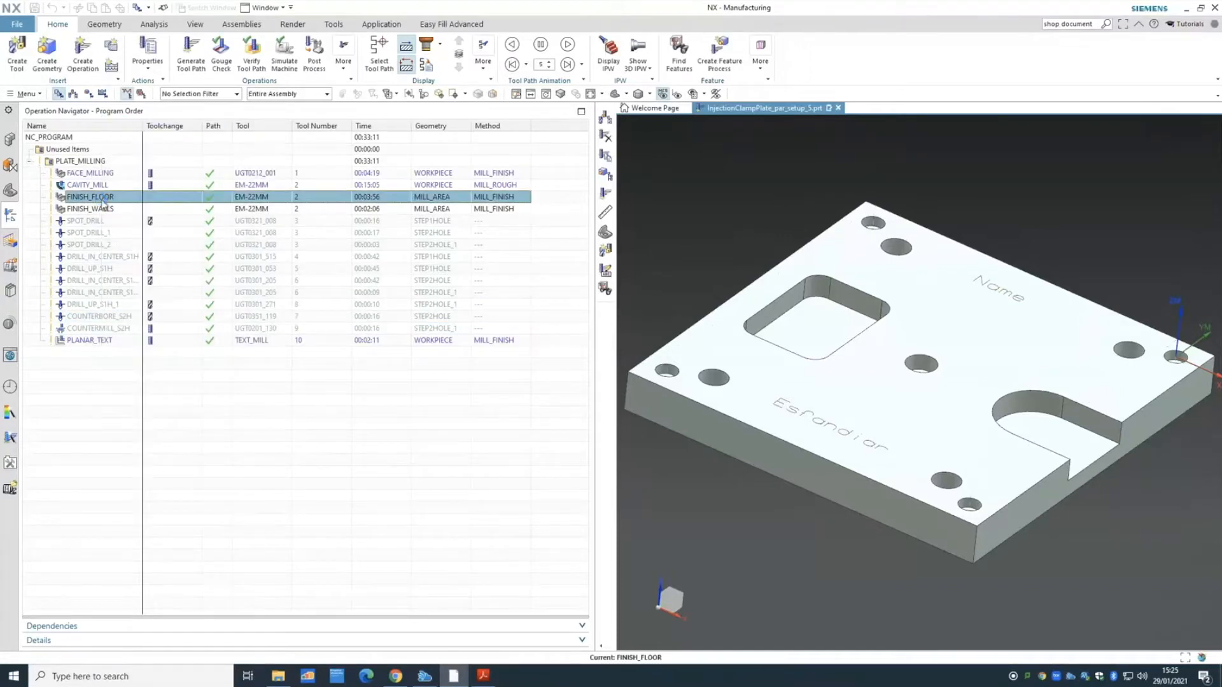
double_click(102, 198)
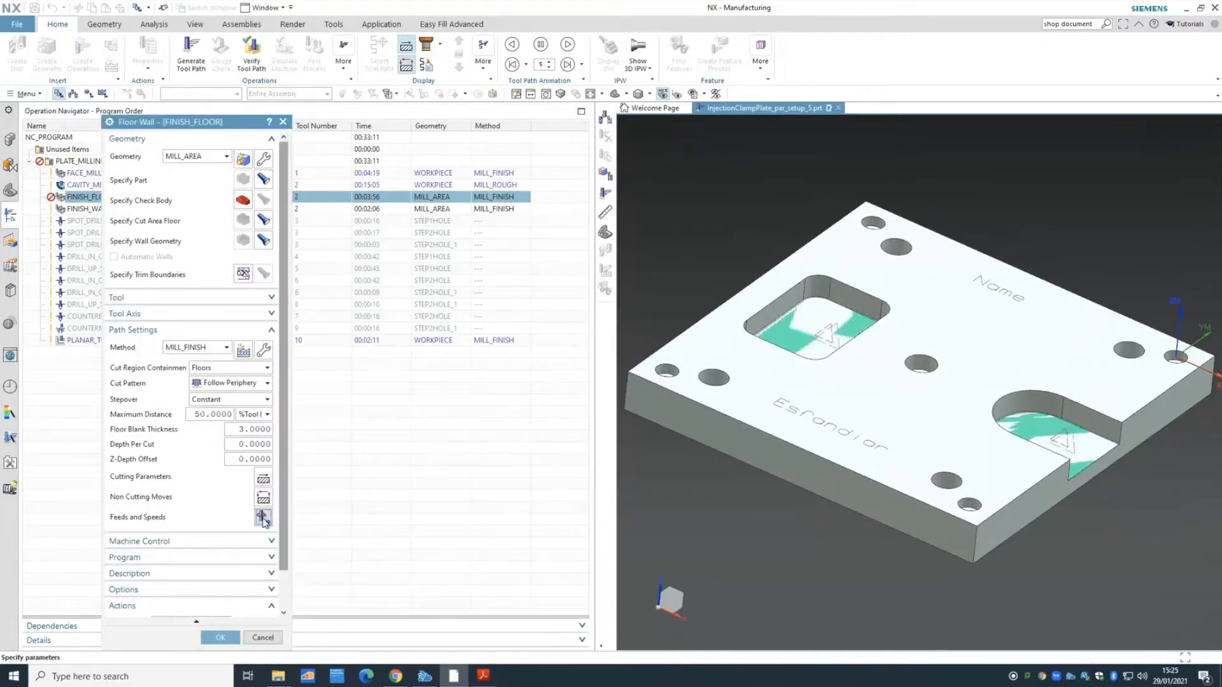
click(263, 517)
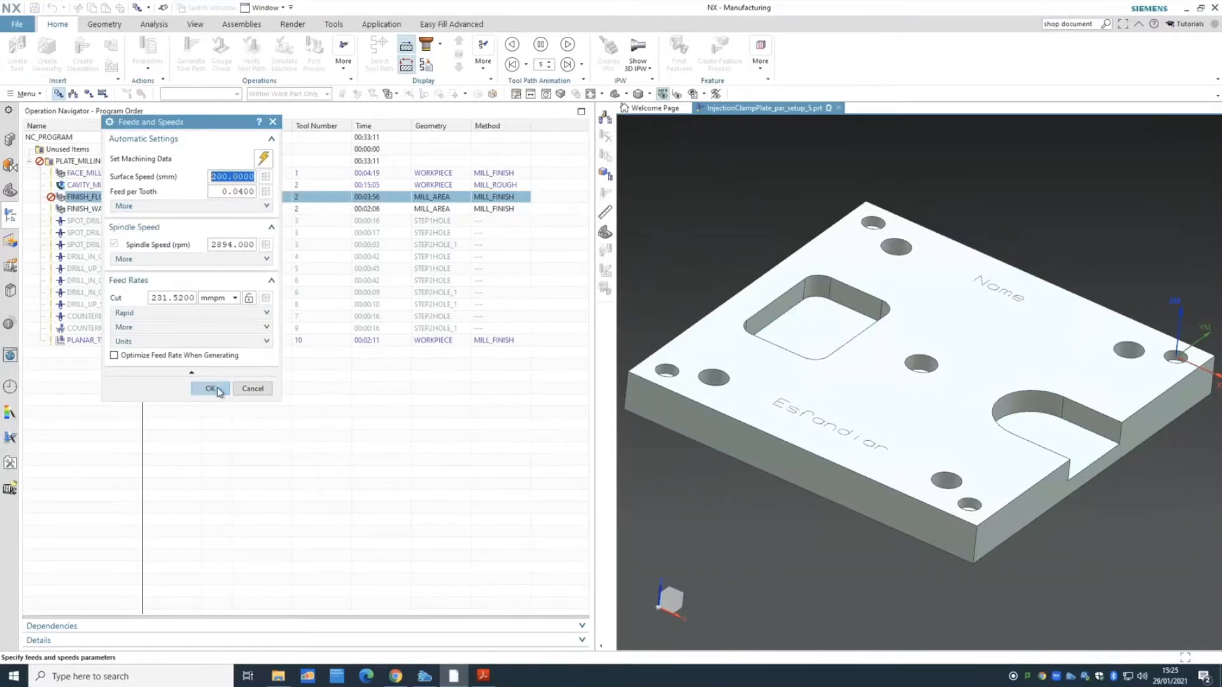
click(209, 388)
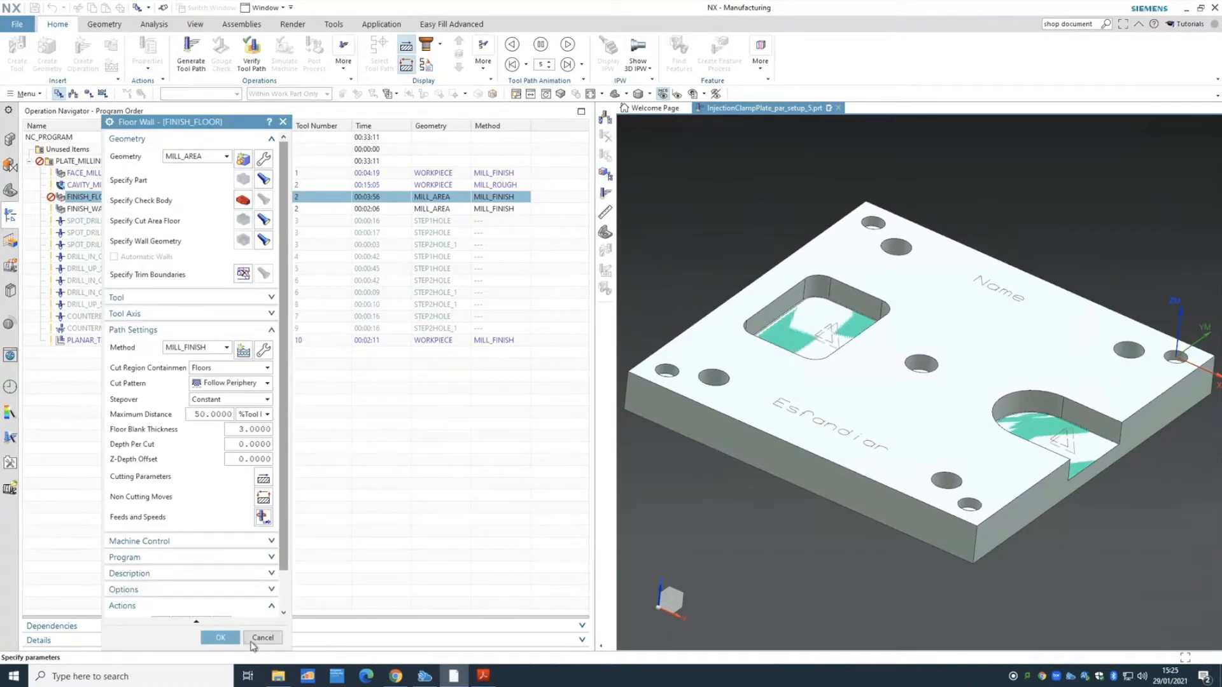
click(257, 638)
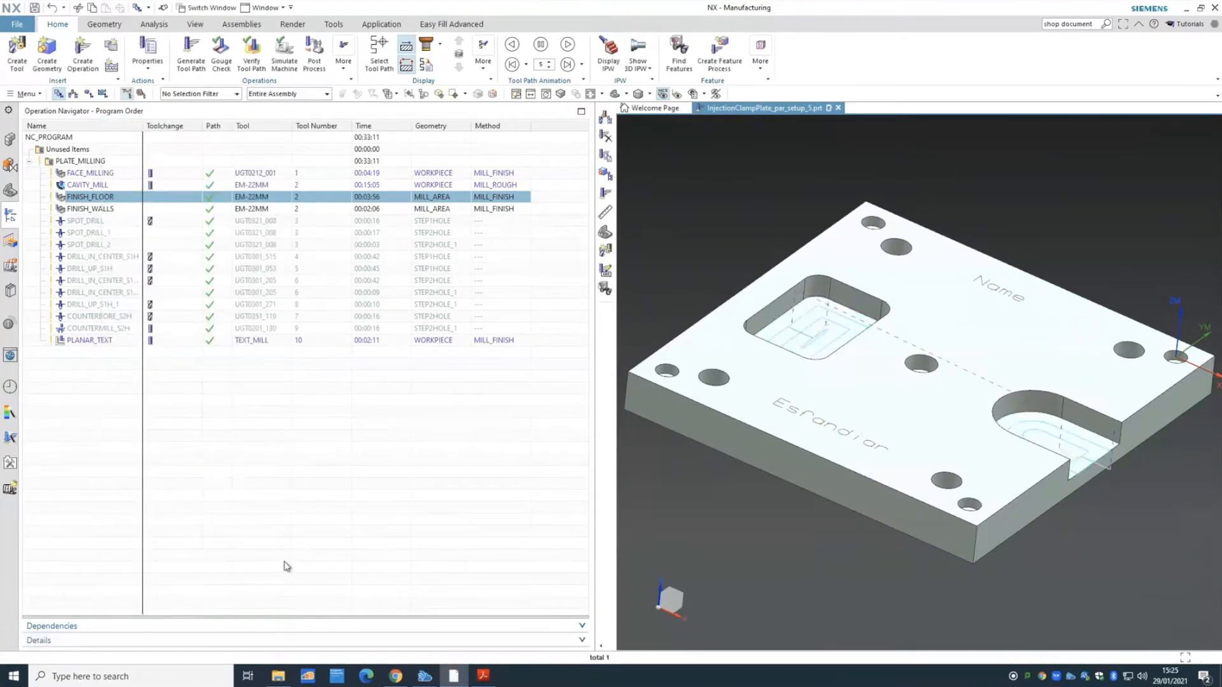
click(395, 676)
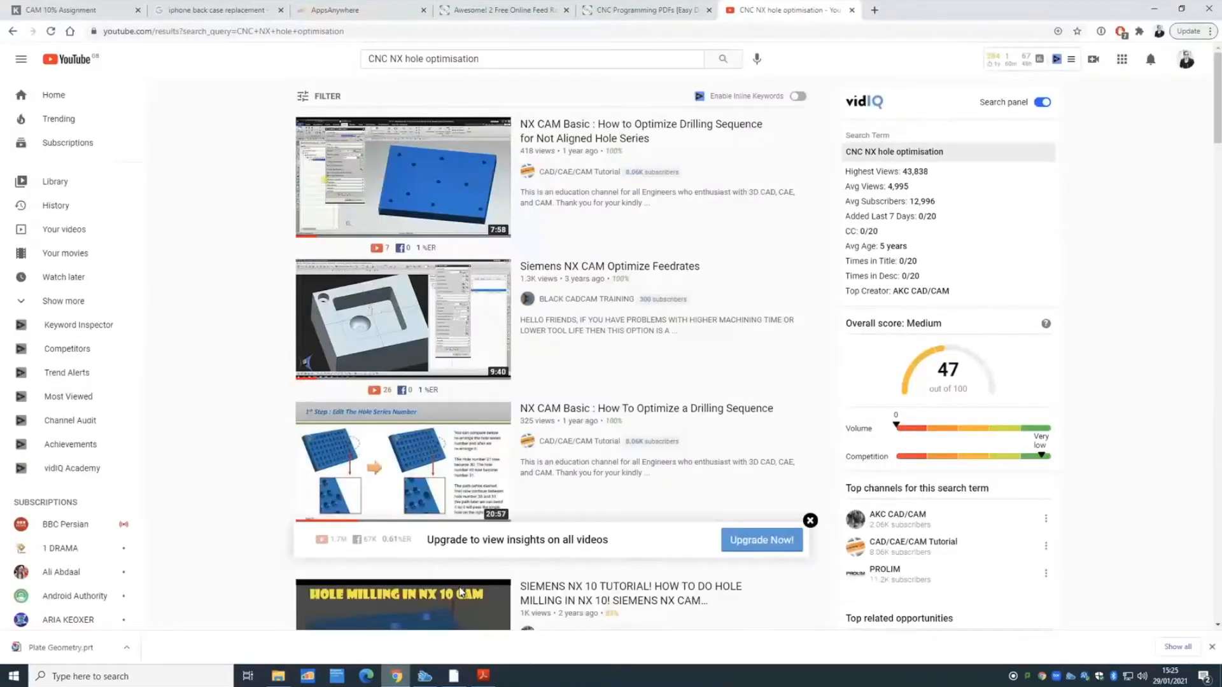
- Open the Feed Rate Calculators tab, reload the suspended page and scroll down to the calculator
click(501, 12)
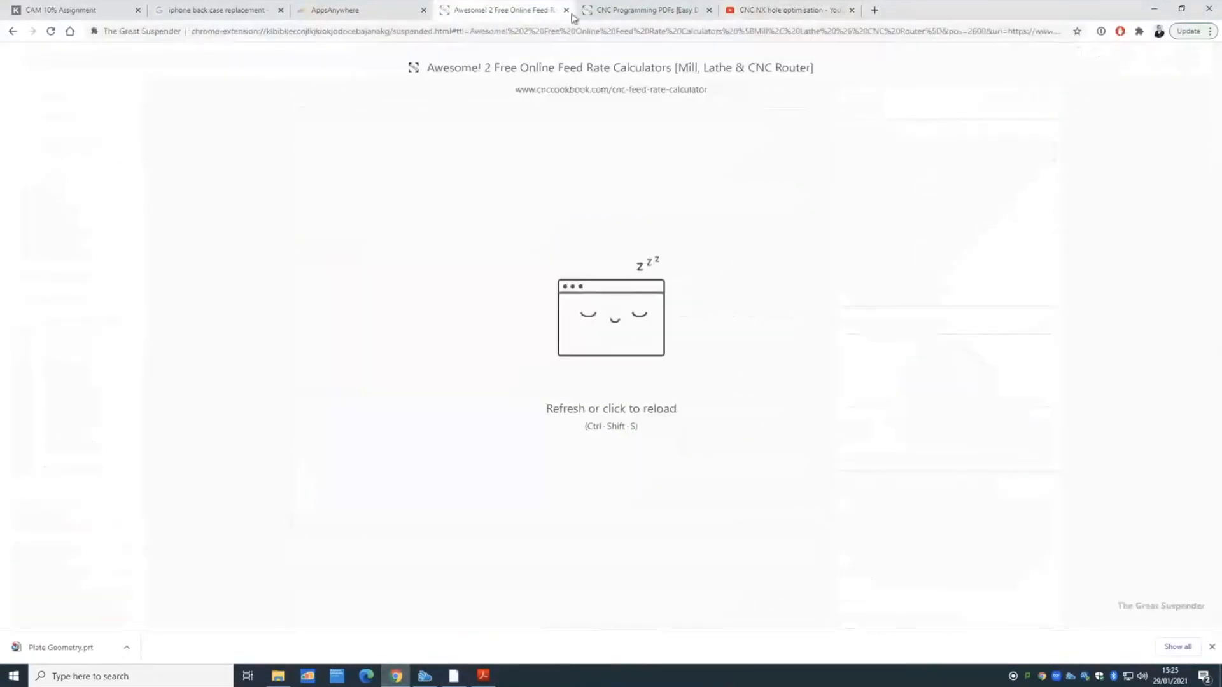
click(514, 150)
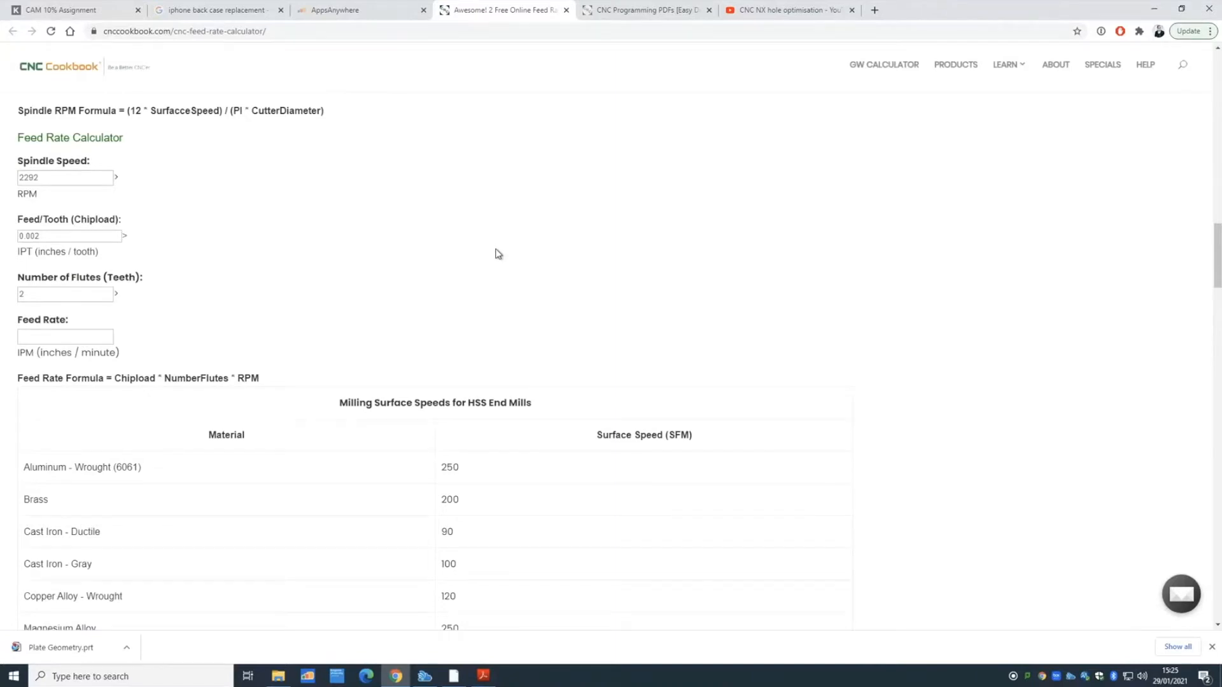
scroll(497, 261, up, 5)
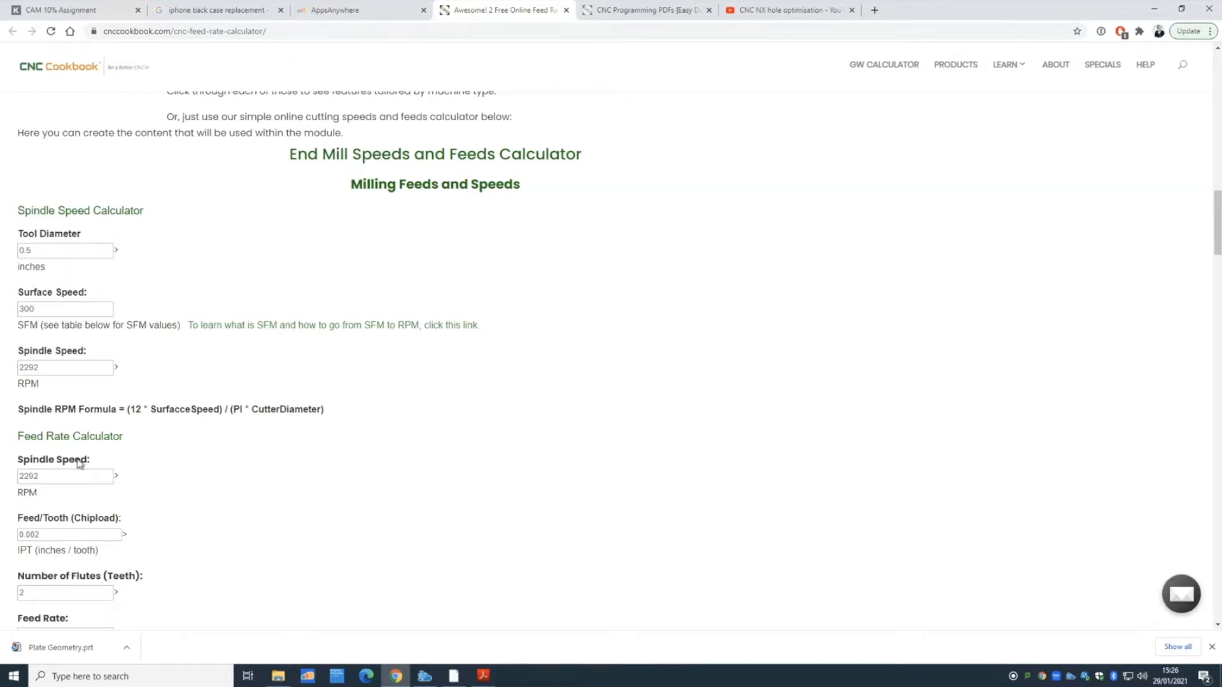
scroll(85, 485, down, 1)
scroll(127, 509, down, 1)
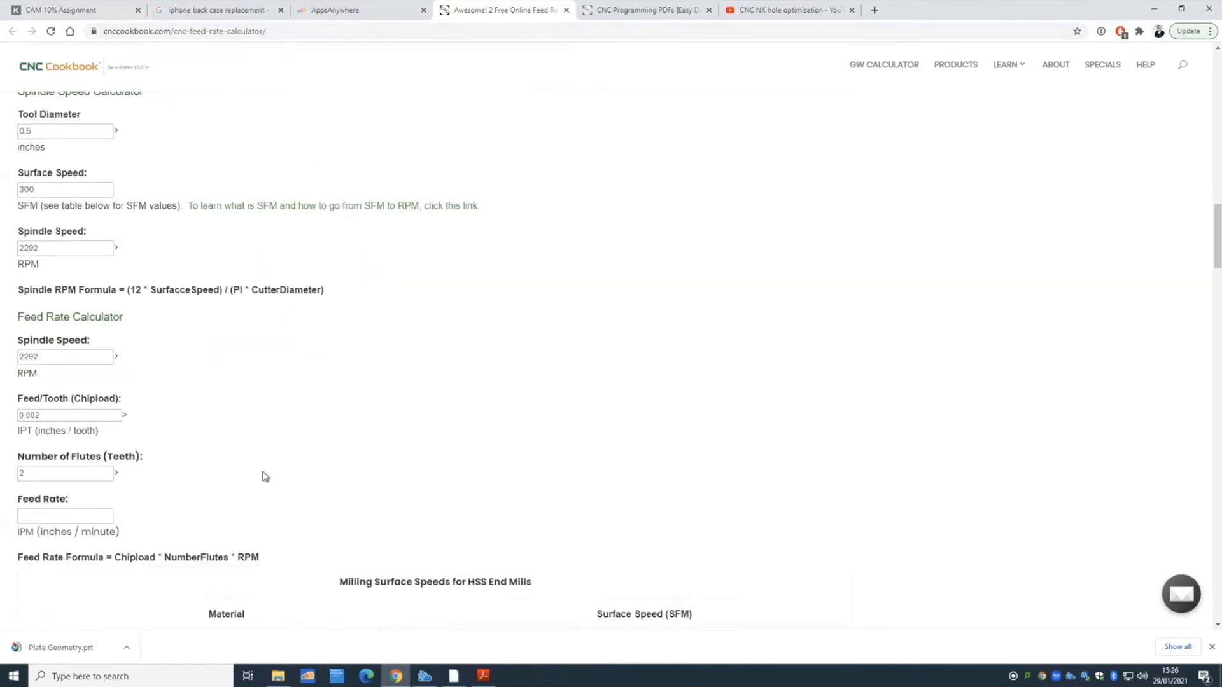
scroll(279, 429, down, 1)
scroll(335, 434, down, 3)
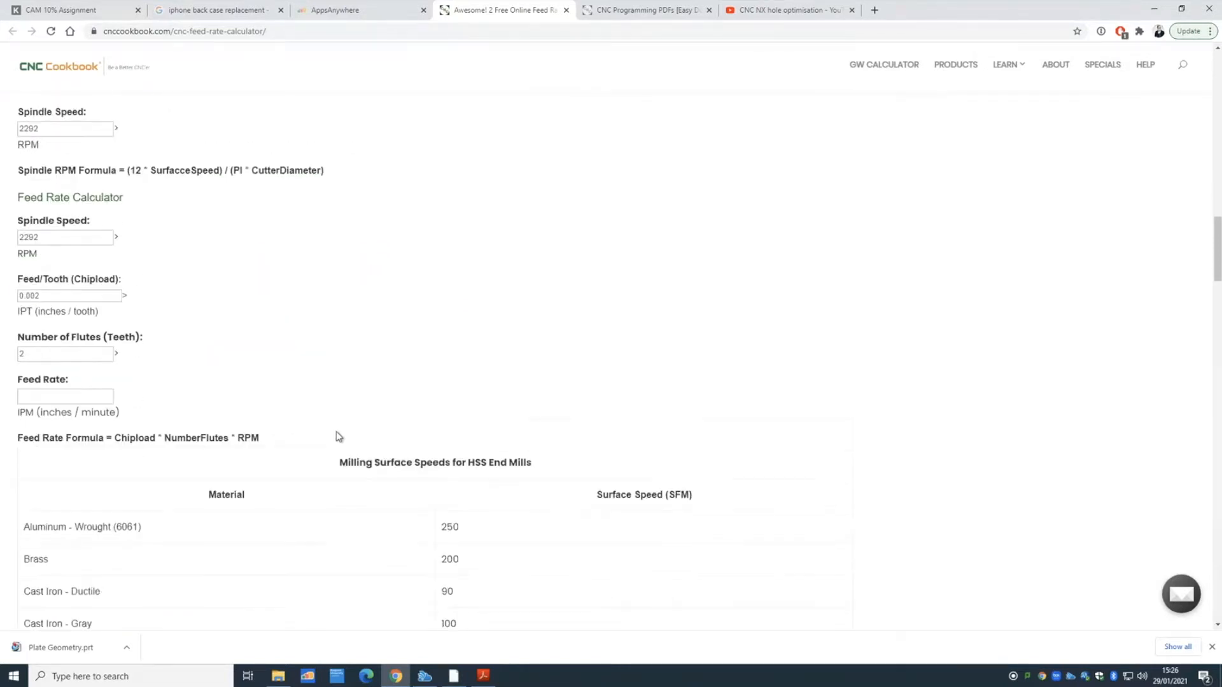
- Dismiss the address bar suggestions and close the email signup popup to reveal HSS surface speeds
click(285, 32)
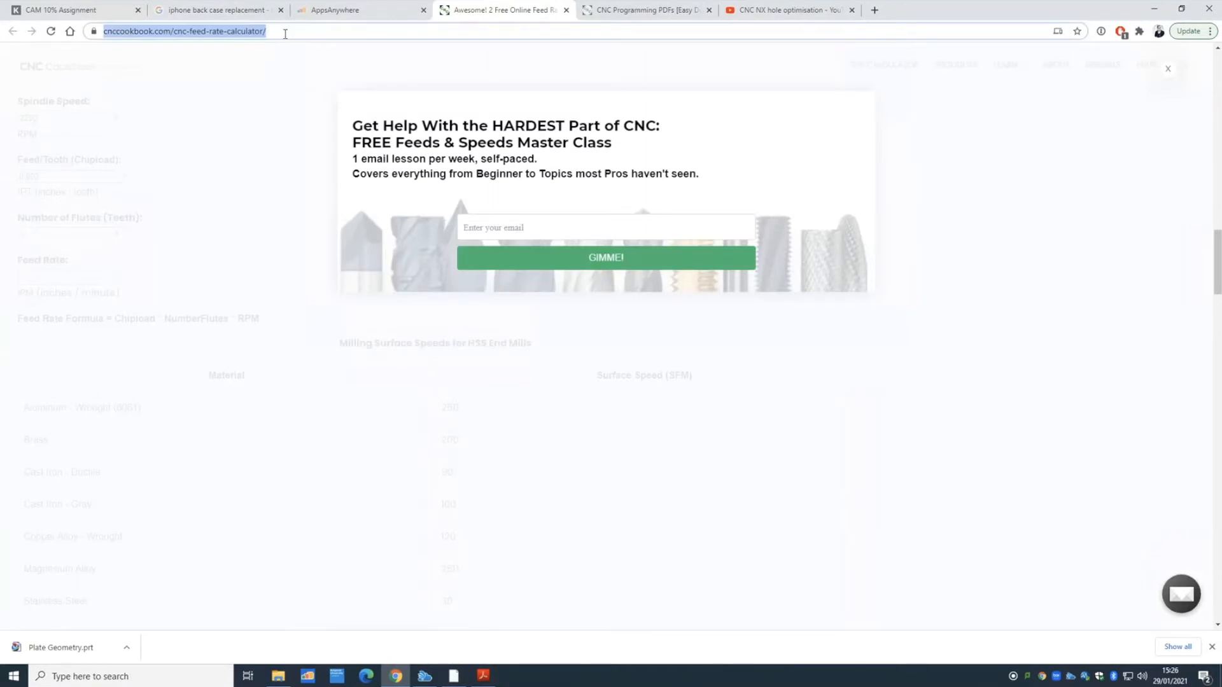
text(c)
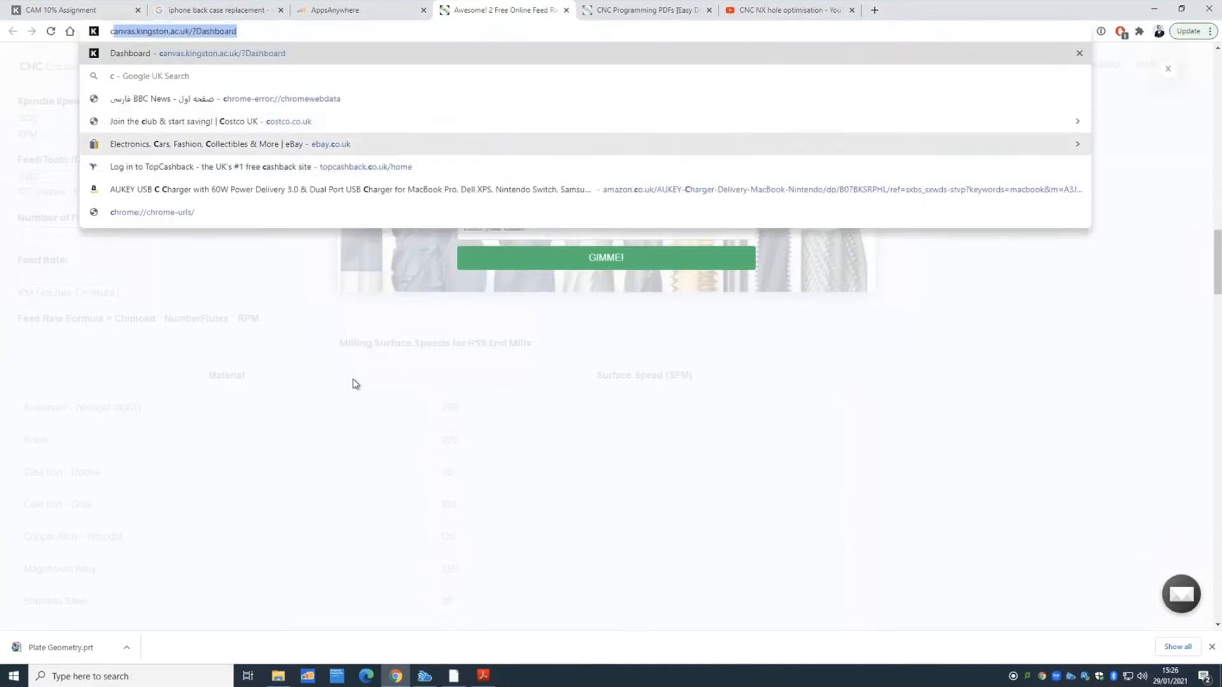
key(Return)
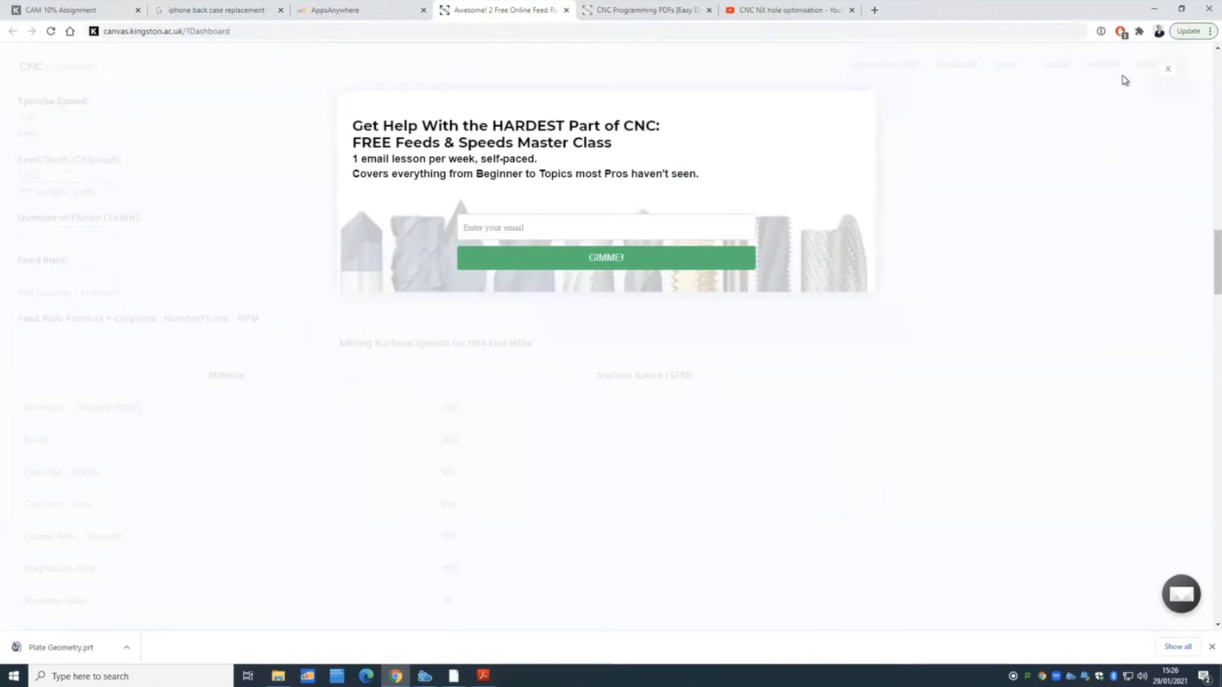
click(1165, 72)
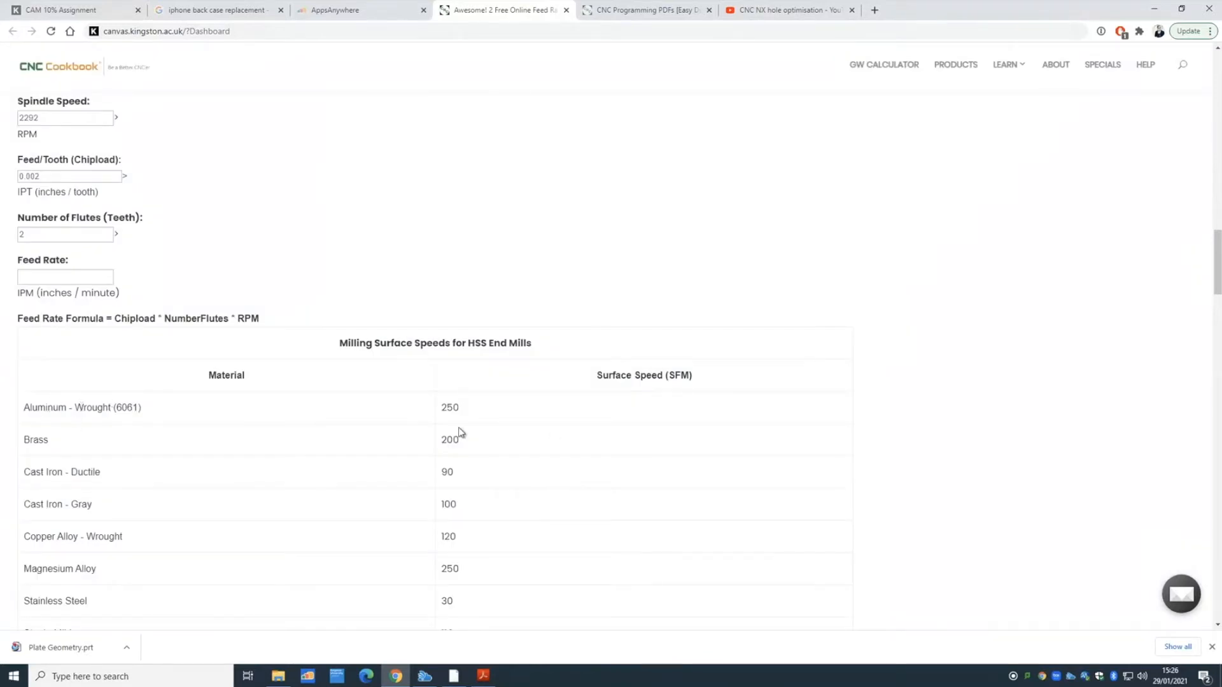
double_click(439, 407)
scroll(112, 434, down, 3)
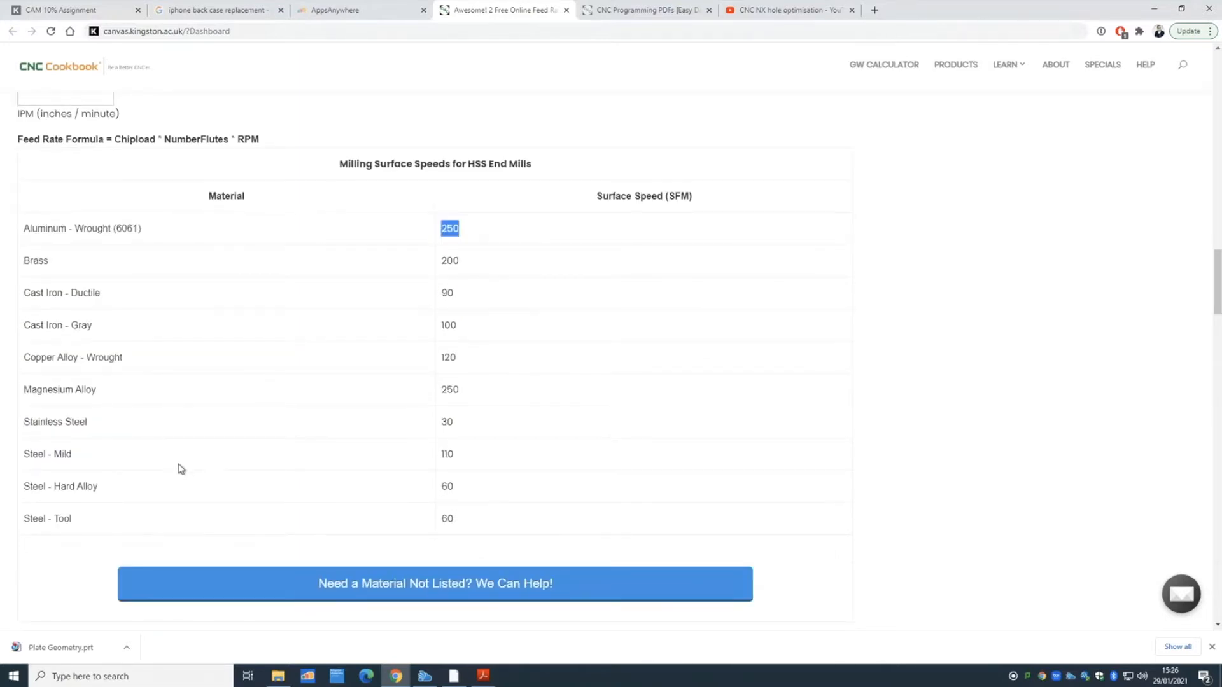
scroll(178, 464, down, 8)
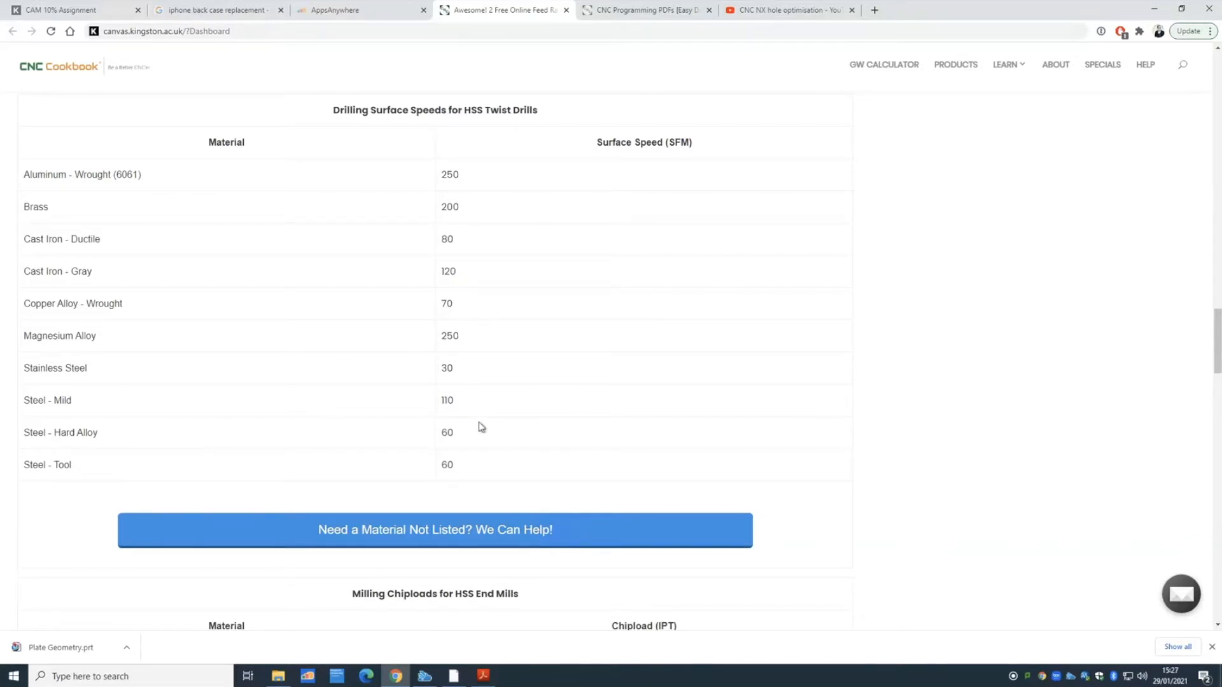
scroll(481, 424, down, 2)
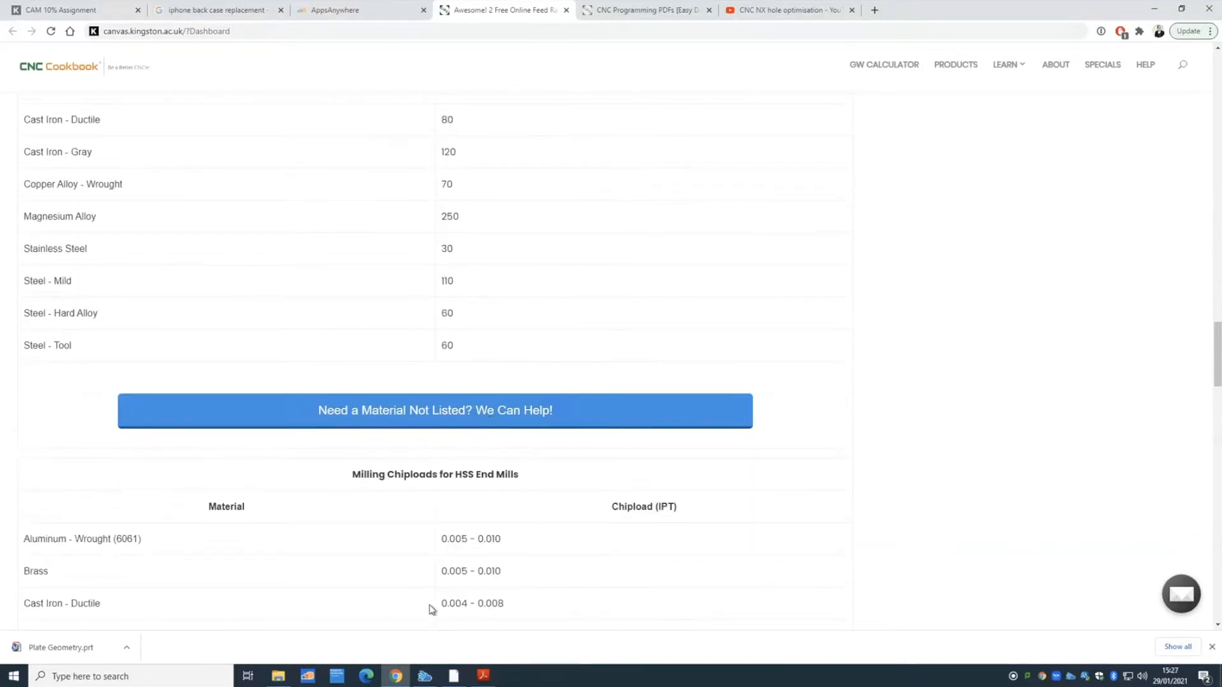
scroll(426, 602, down, 2)
scroll(479, 518, down, 3)
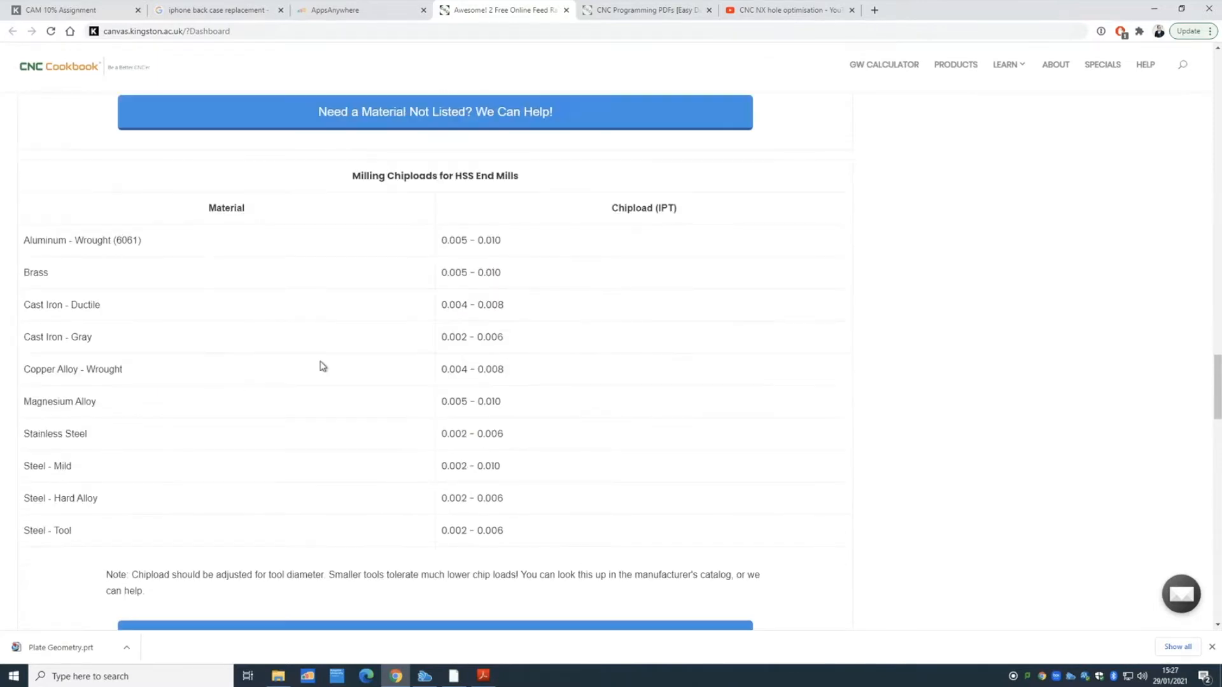
scroll(364, 252, up, 10)
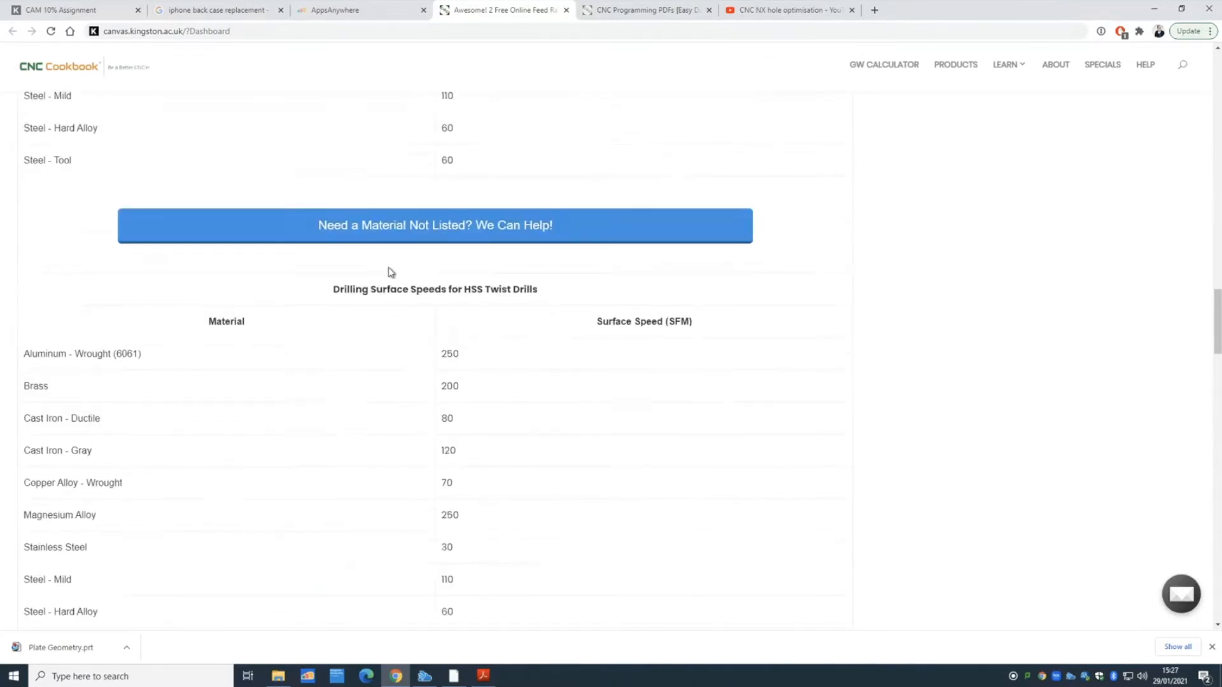
scroll(375, 266, up, 1)
scroll(537, 256, up, 9)
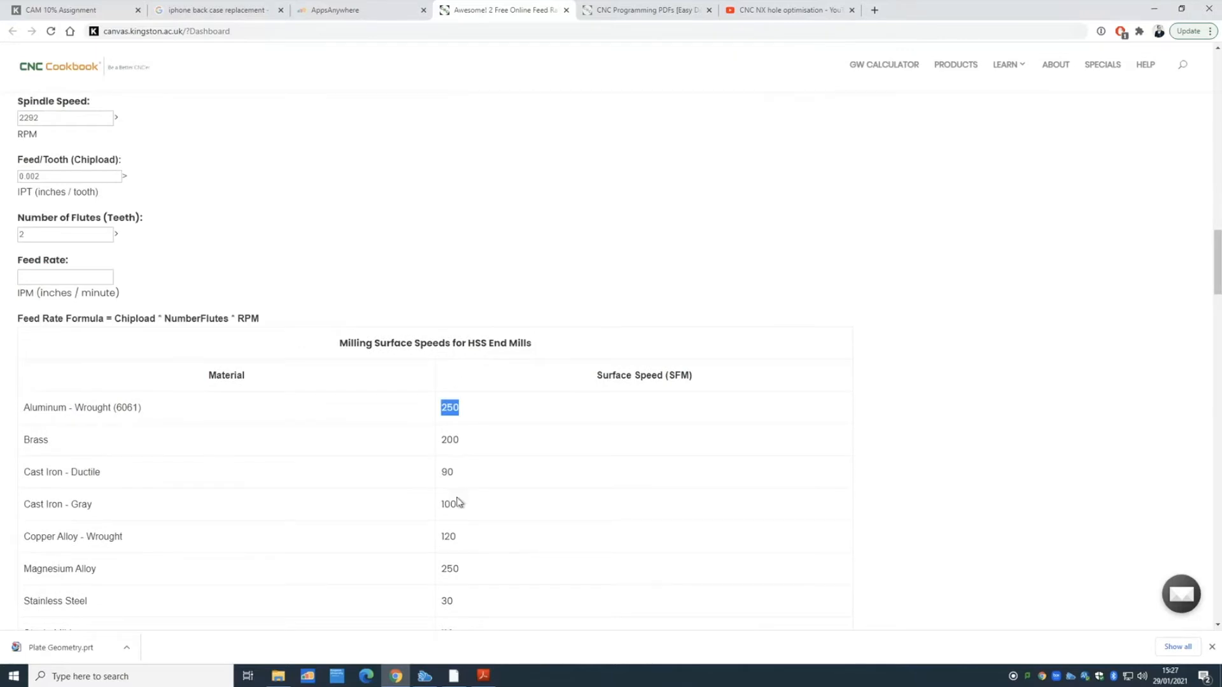
click(472, 416)
scroll(442, 457, down, 3)
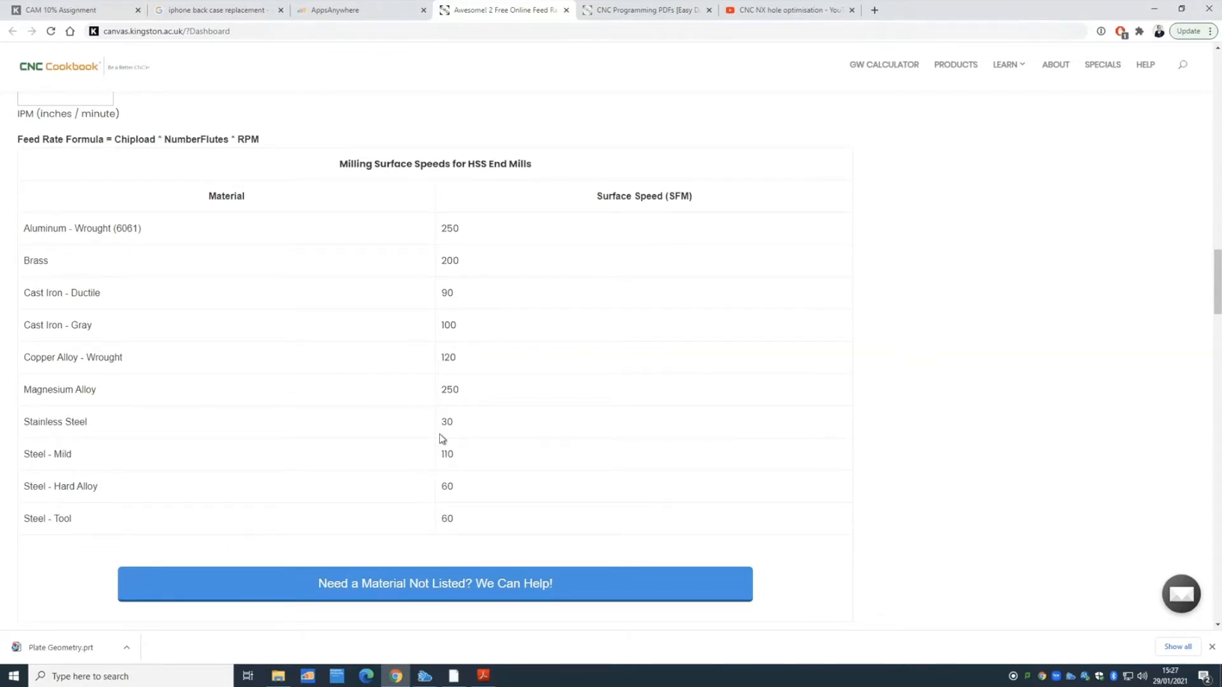
- Reload the CNC Programming PDFs page, then return to the NX Manufacturing session
click(654, 11)
click(575, 239)
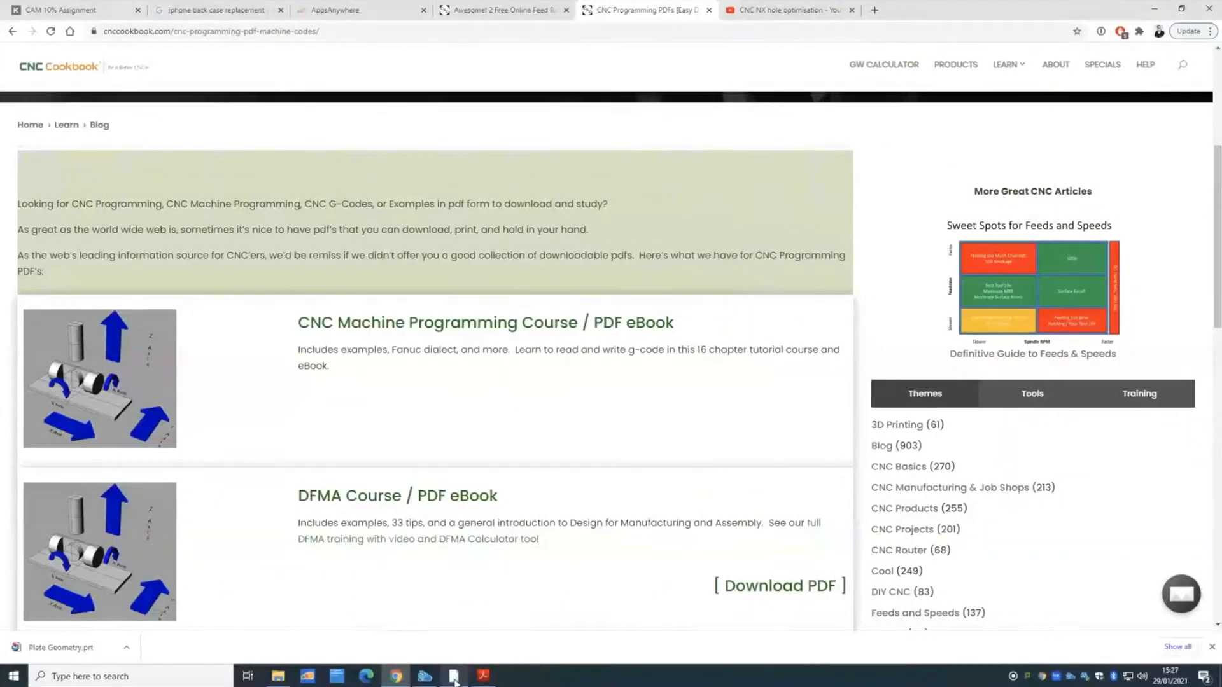
click(455, 679)
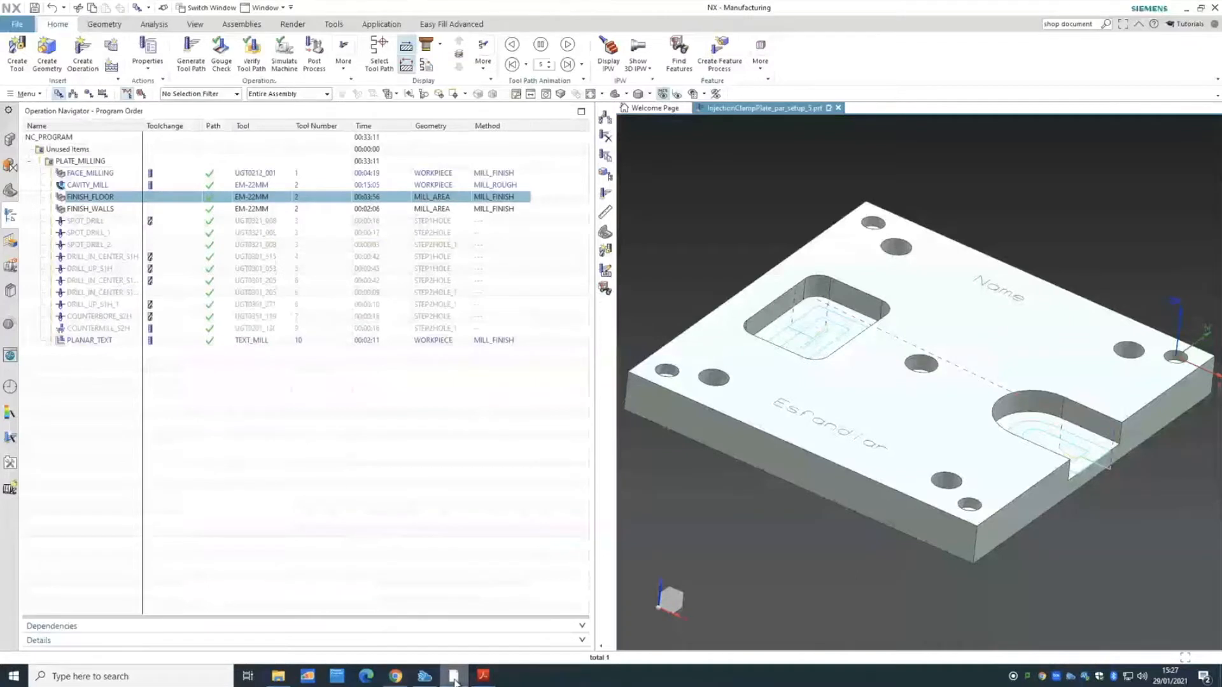
- Select COUNTERMILL_S2H and drag the navigator splitter to widen the operation list panel
click(124, 329)
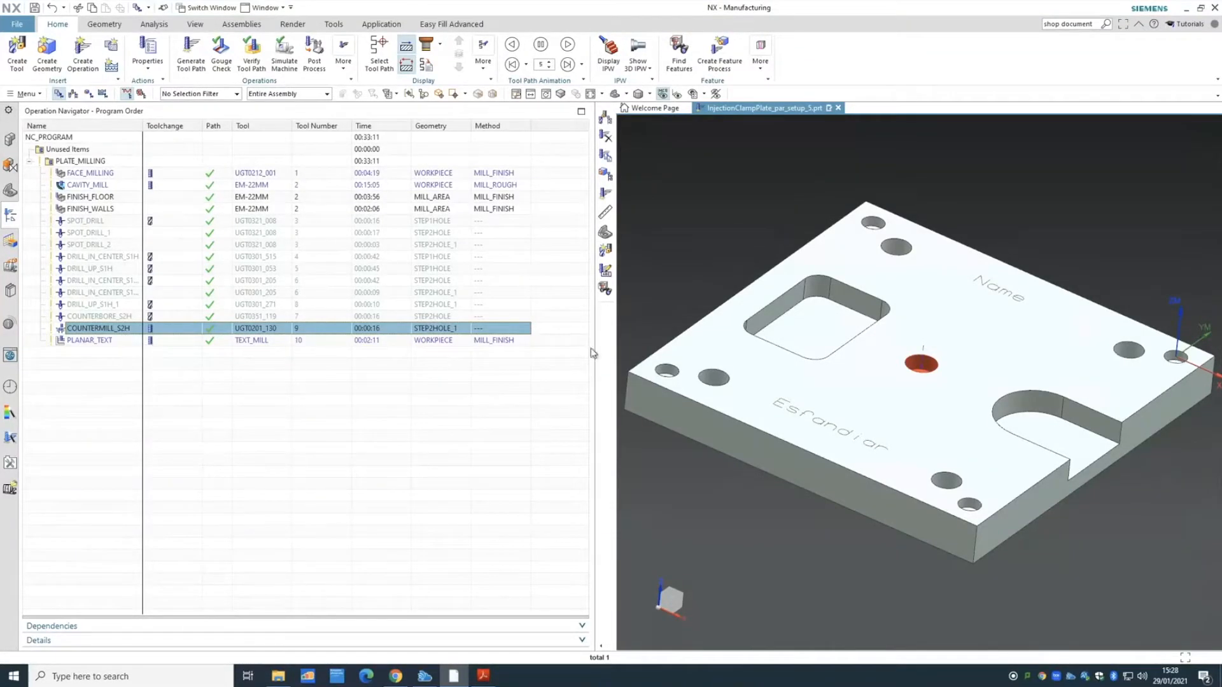
drag(596, 353, 550, 354)
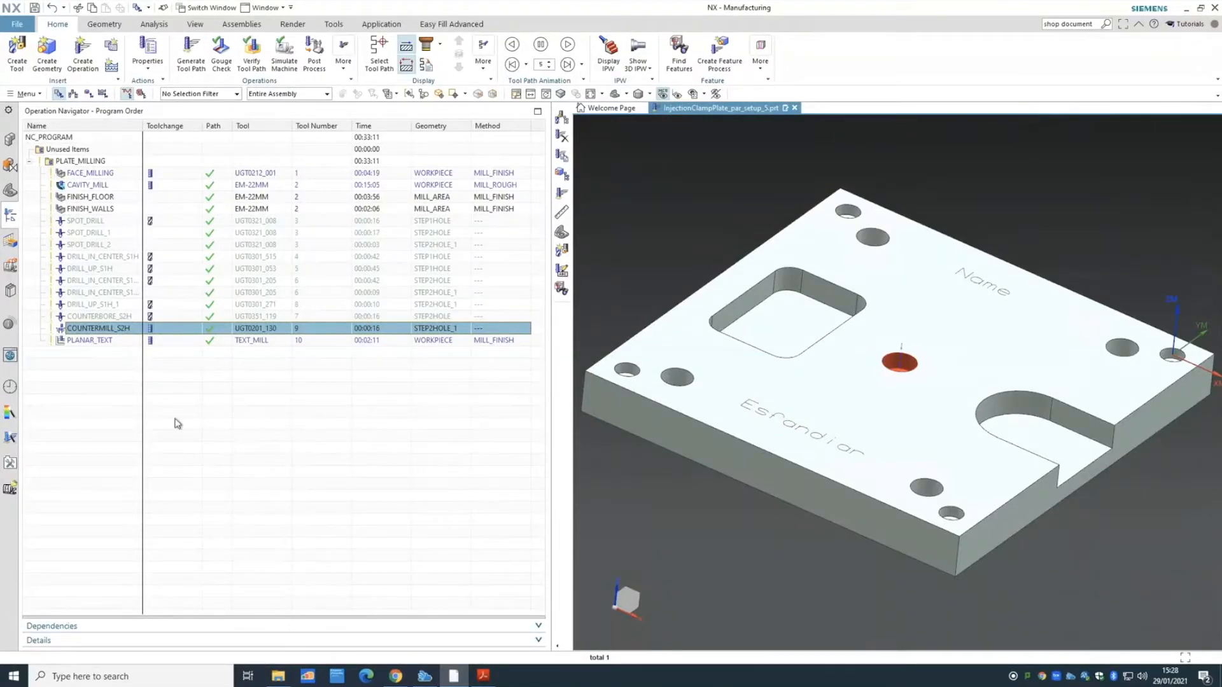
click(93, 246)
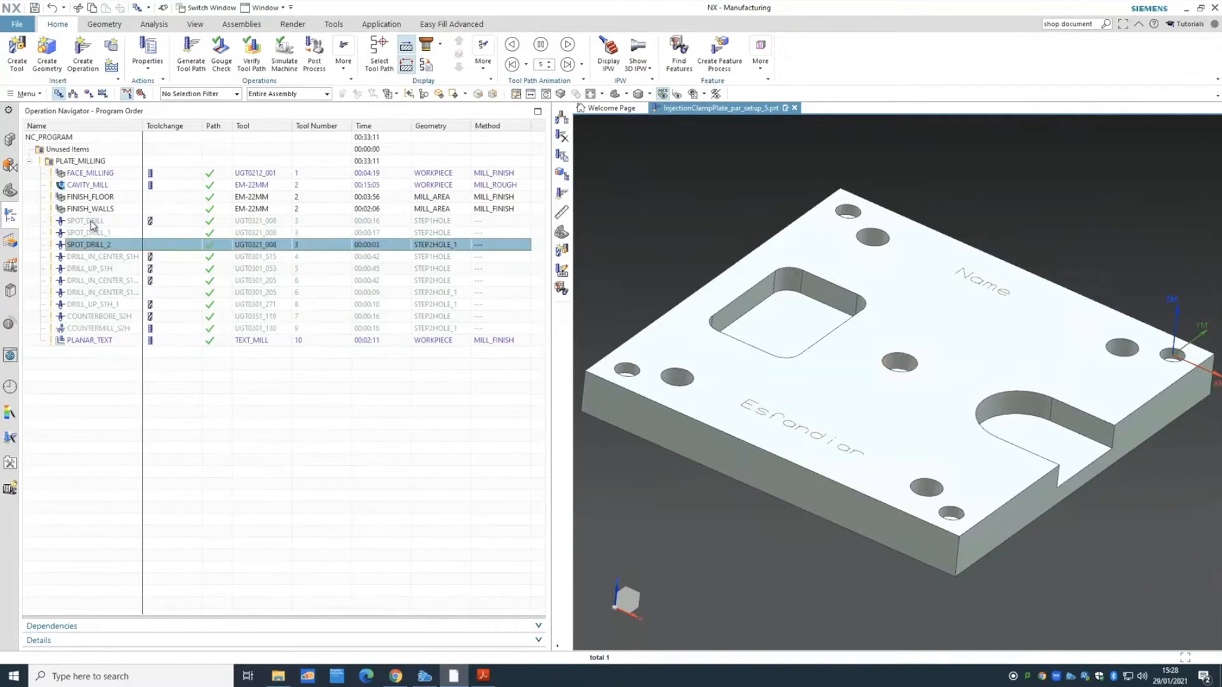
click(93, 222)
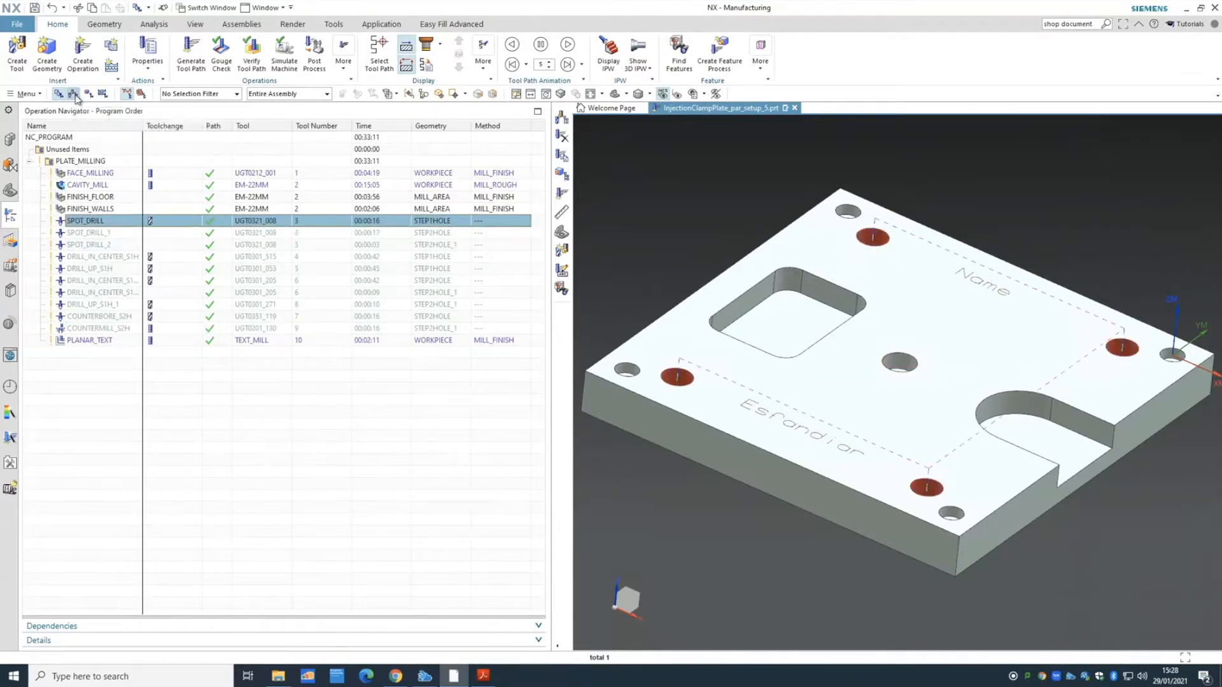
click(74, 95)
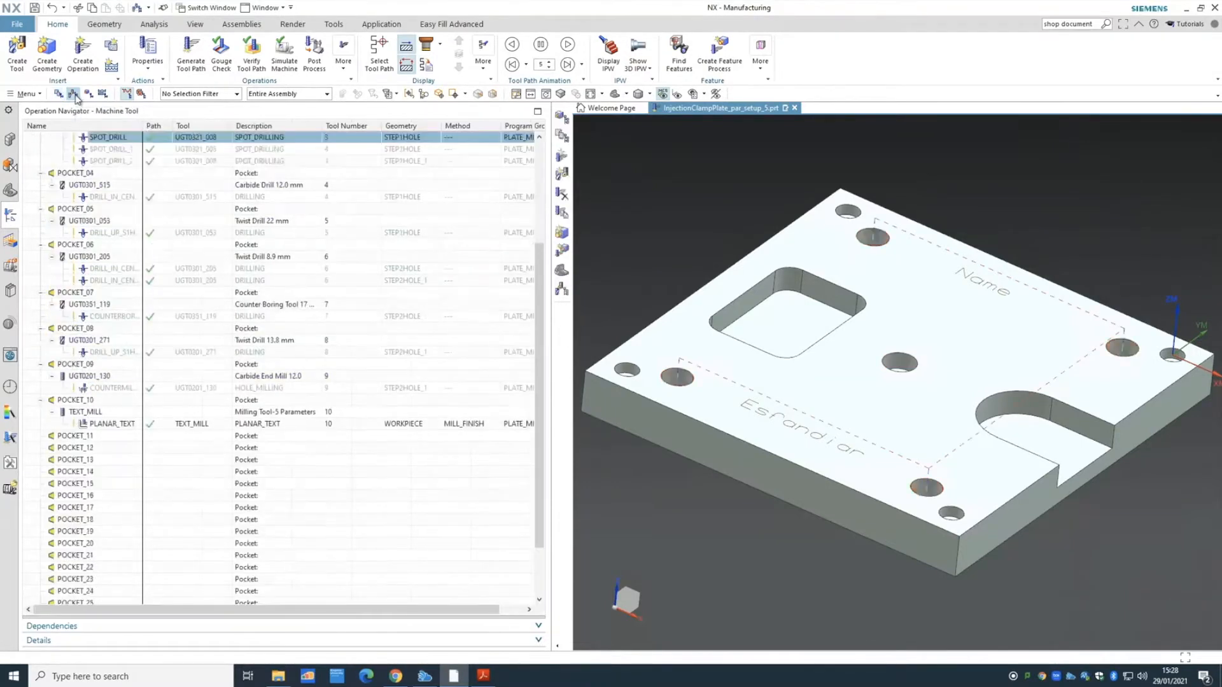
click(113, 185)
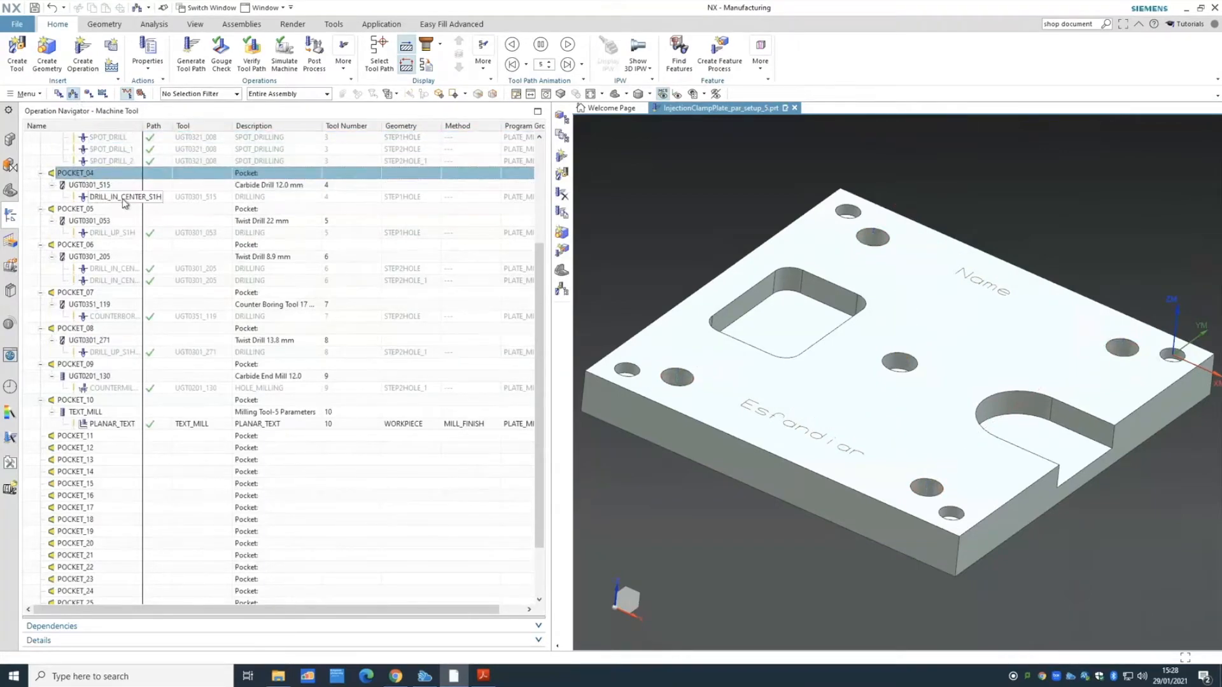
click(124, 197)
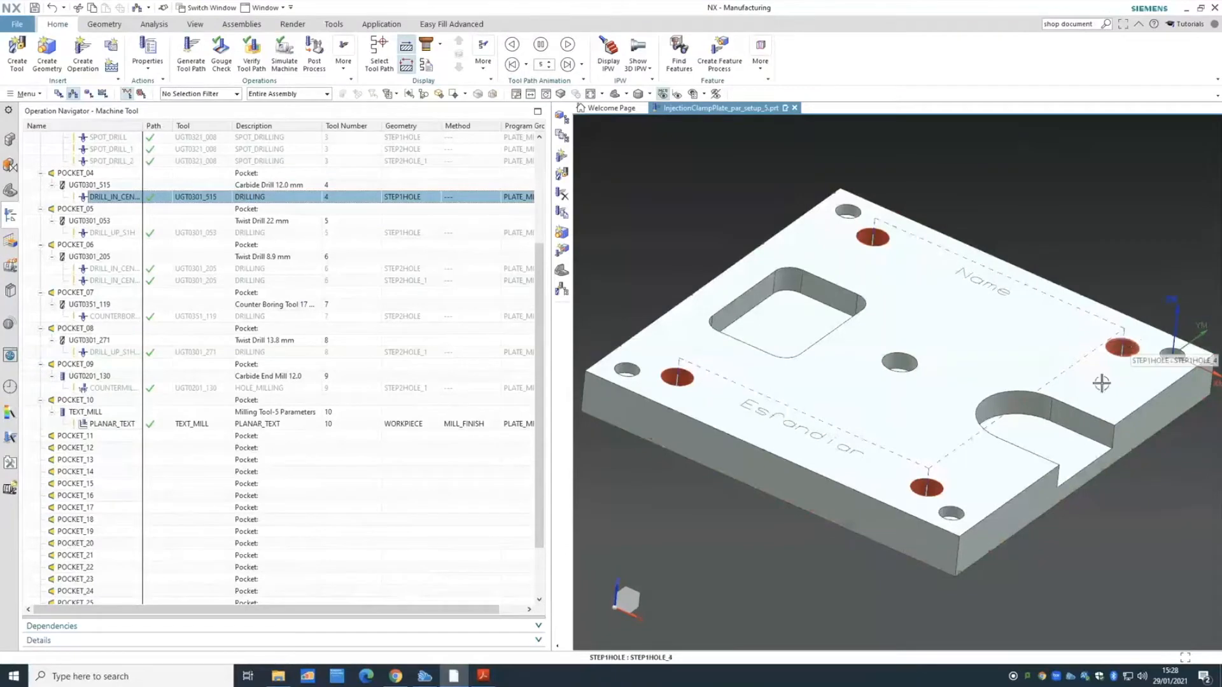
click(954, 495)
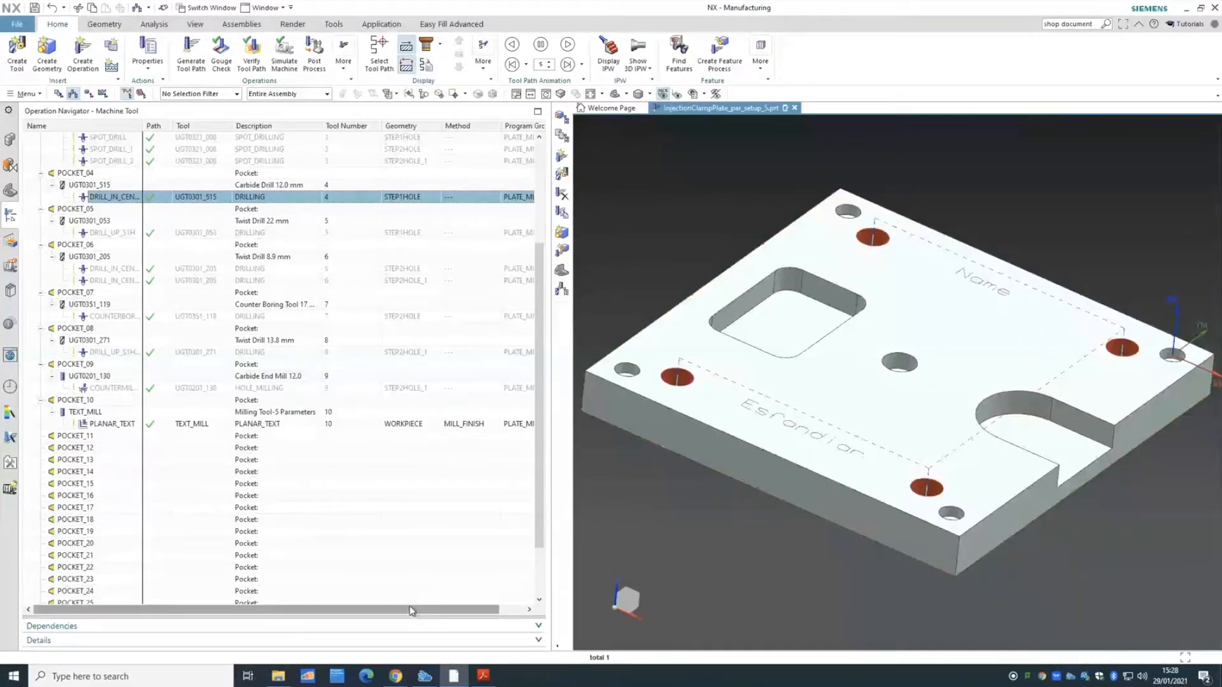
click(58, 94)
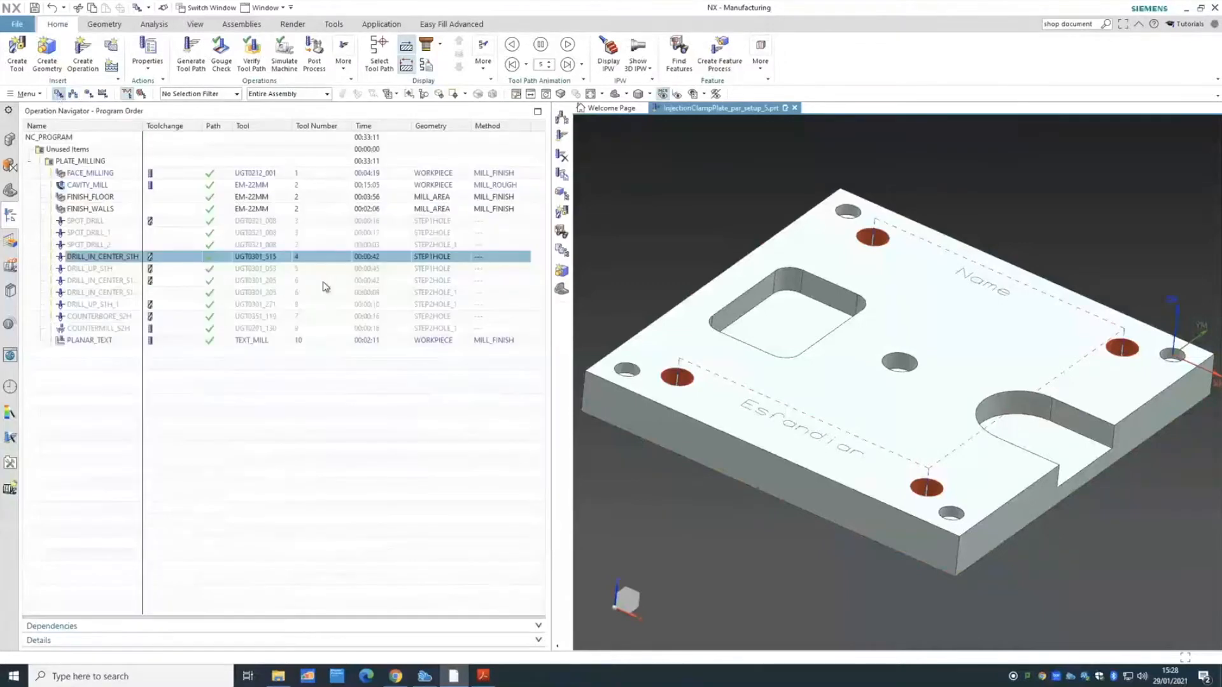
mouse_move(375, 266)
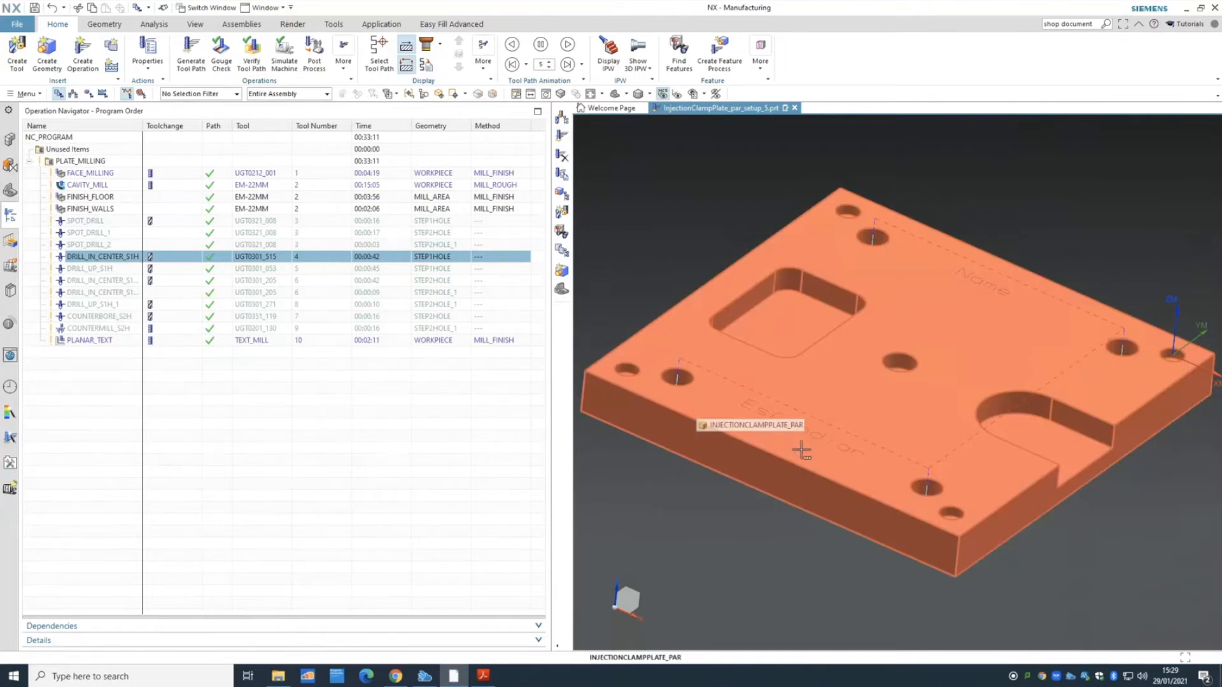
click(110, 270)
click(113, 280)
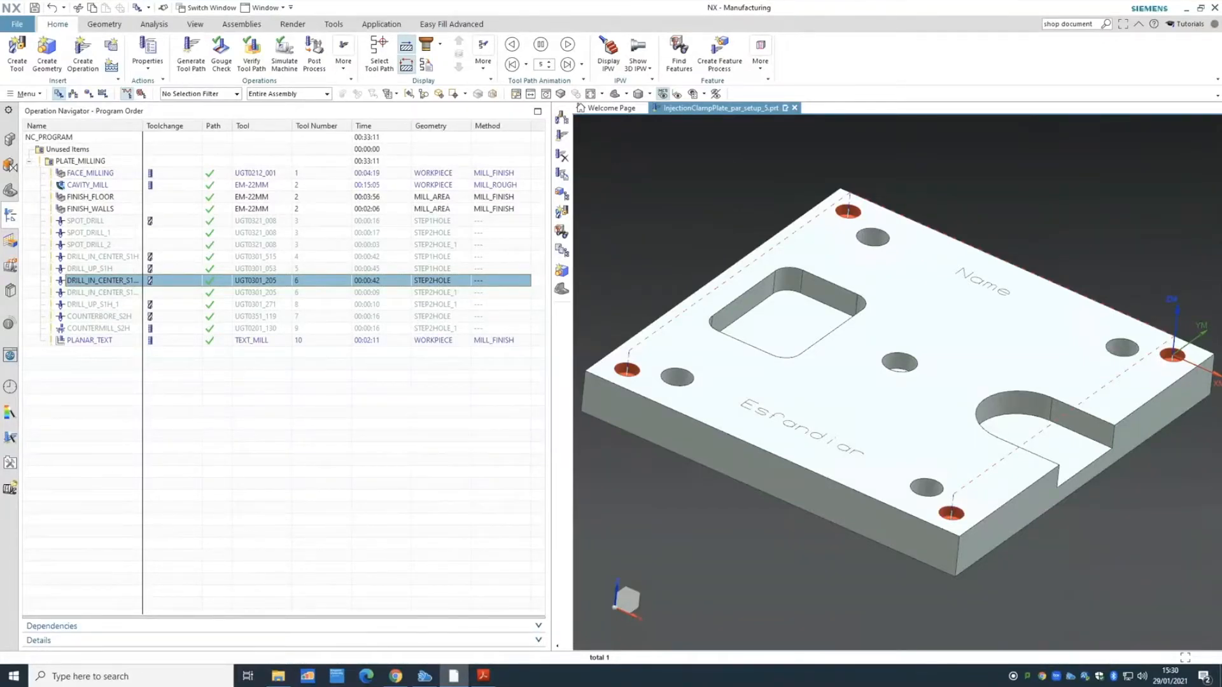
click(12, 243)
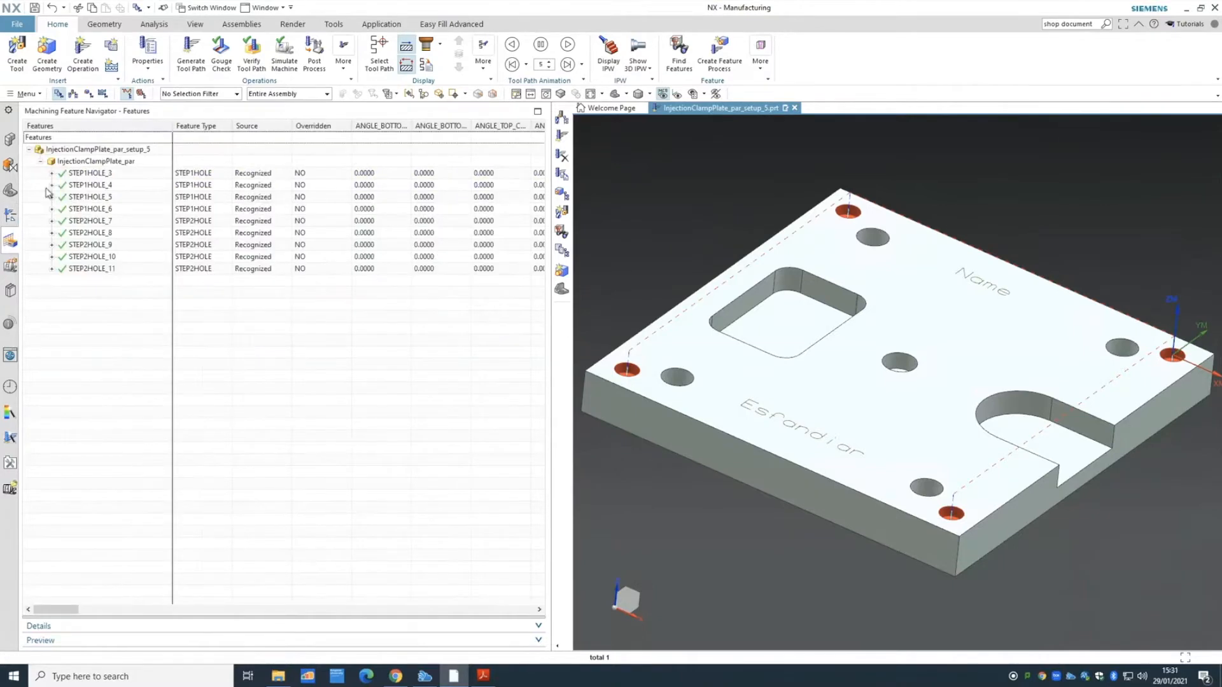
click(77, 174)
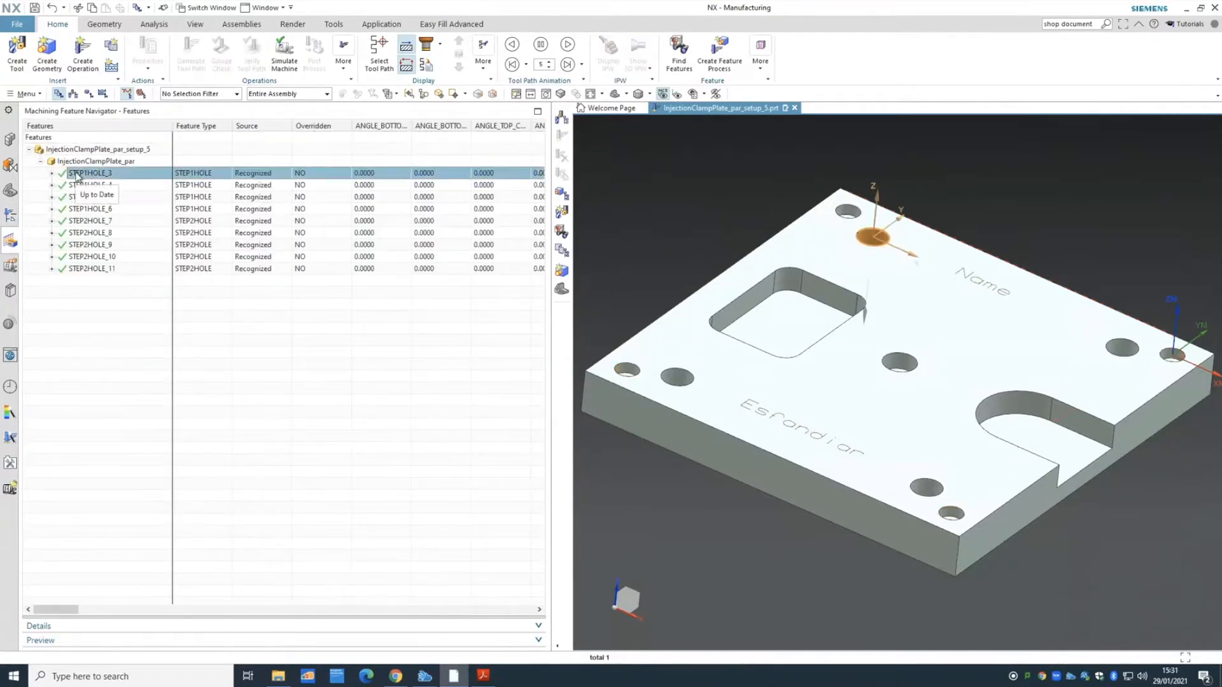
key(Down)
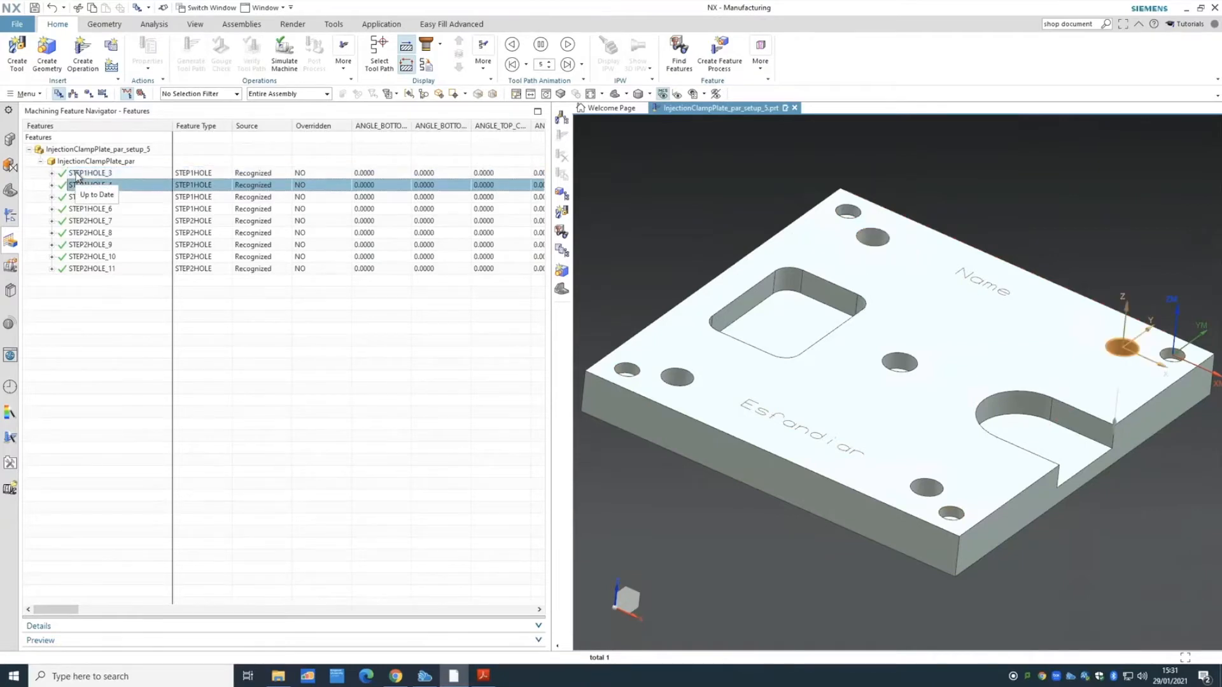
key(Down)
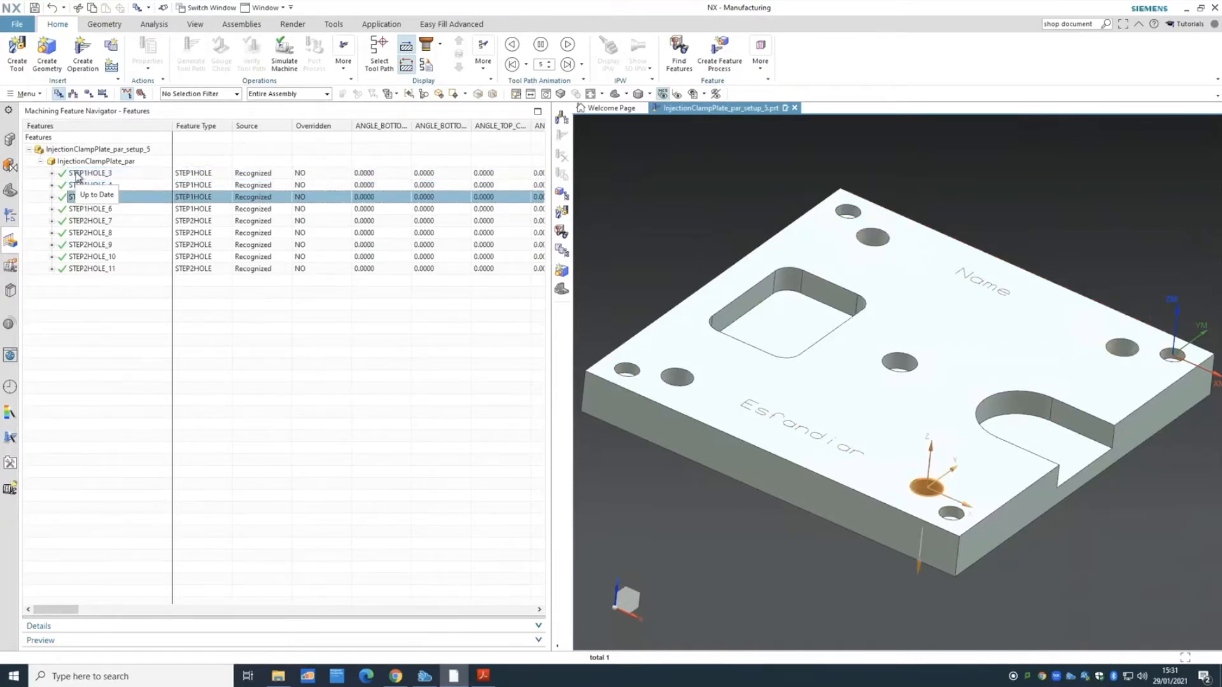
key(Down)
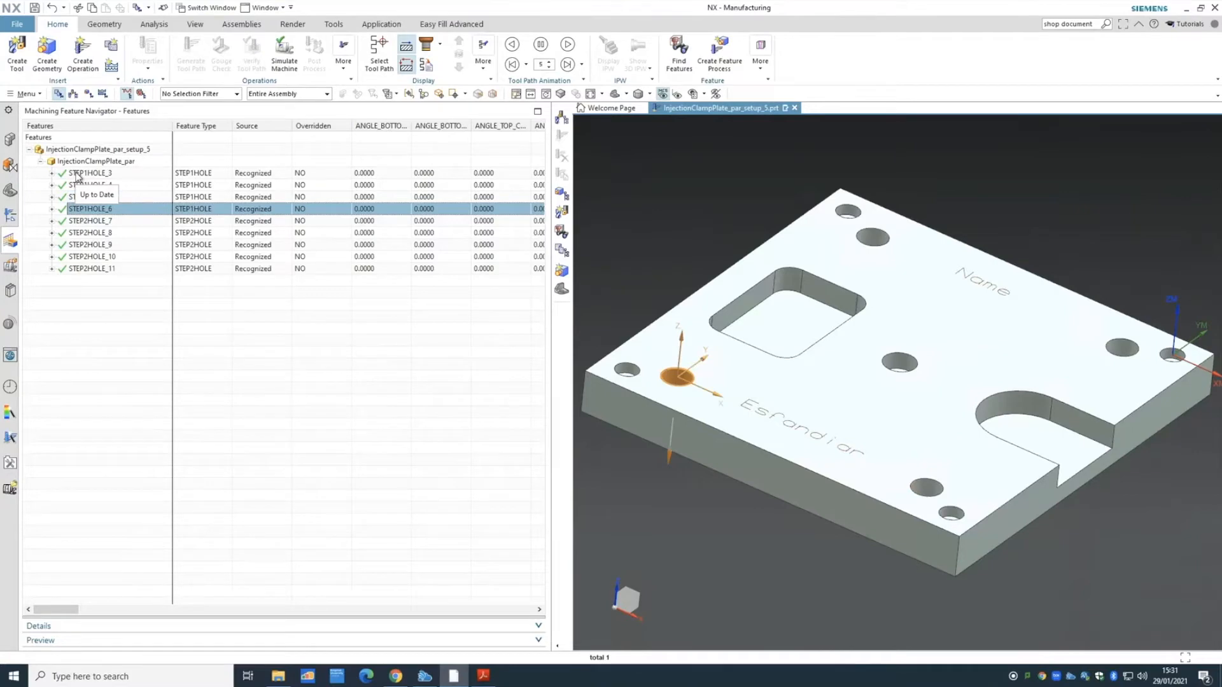
click(14, 219)
click(107, 282)
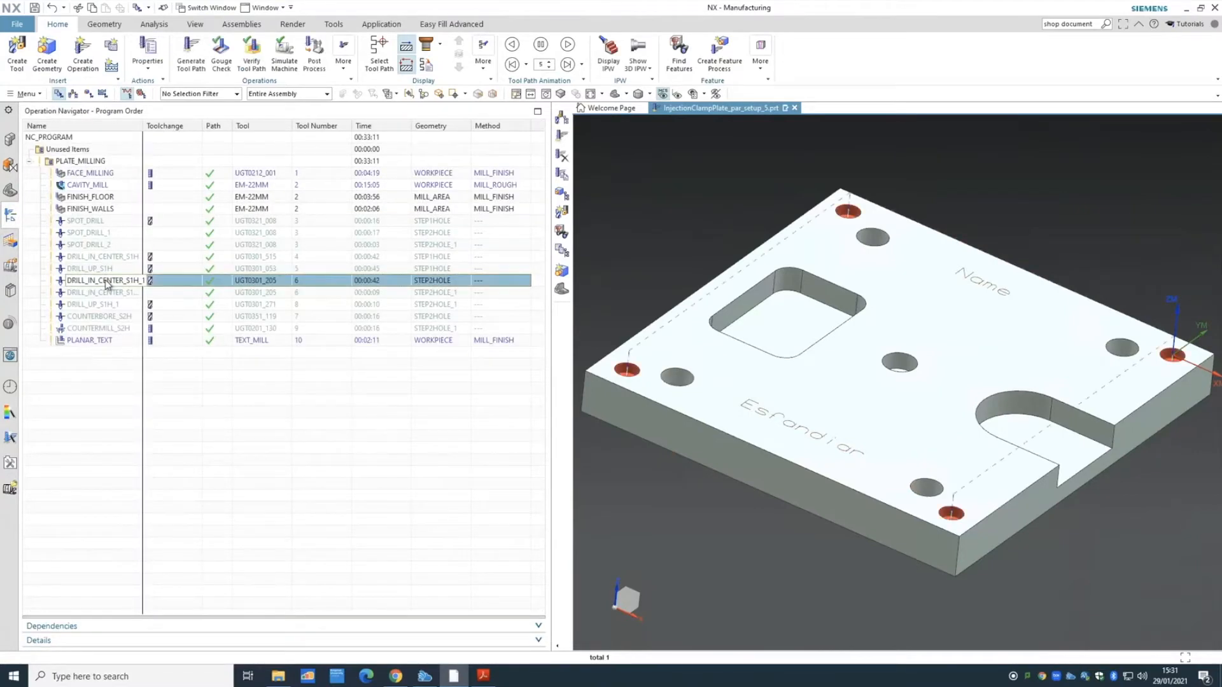
- Select the DRILL_UP_S1H operation in the PLATE_MILLING program order list
click(108, 269)
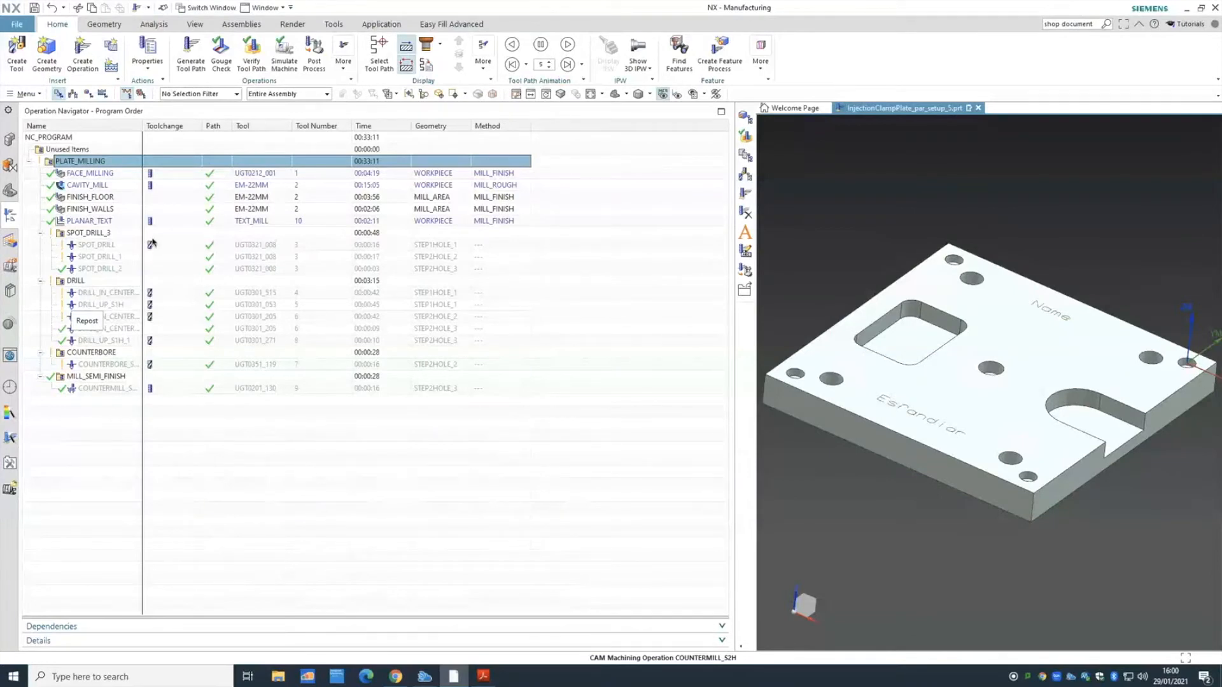
- Check the hole features, then select the SPOT_DRILL_3 group and its SPOT_DRILL operation in program order
click(10, 243)
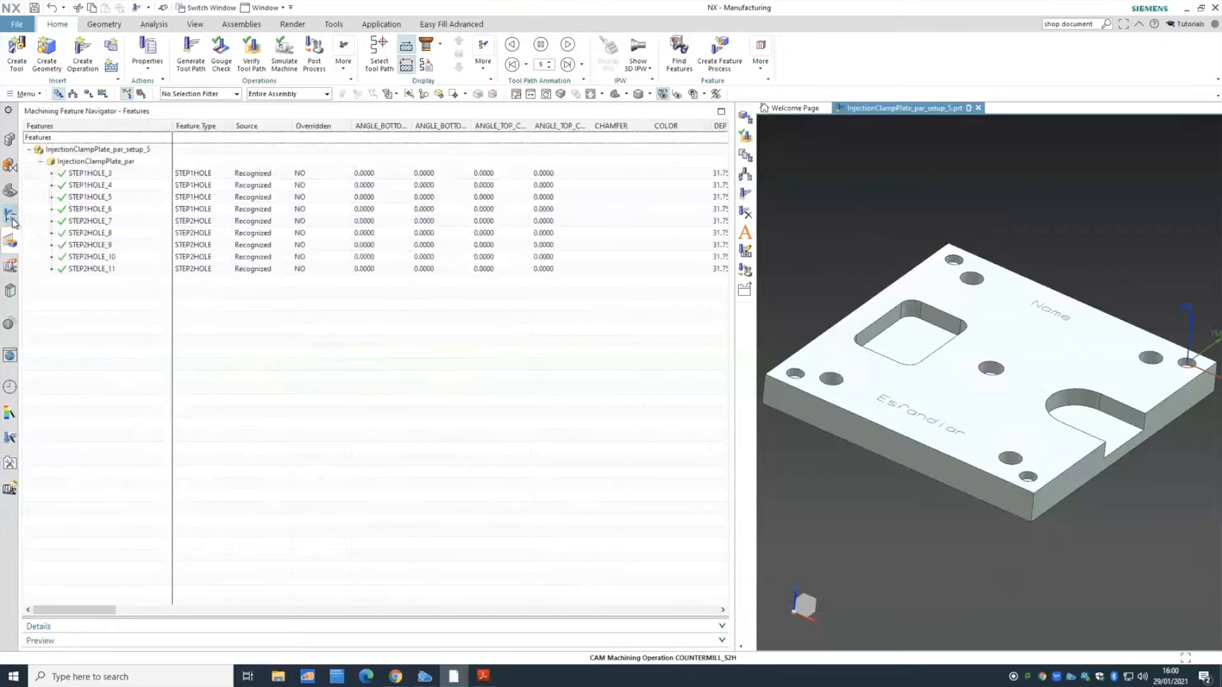
click(12, 218)
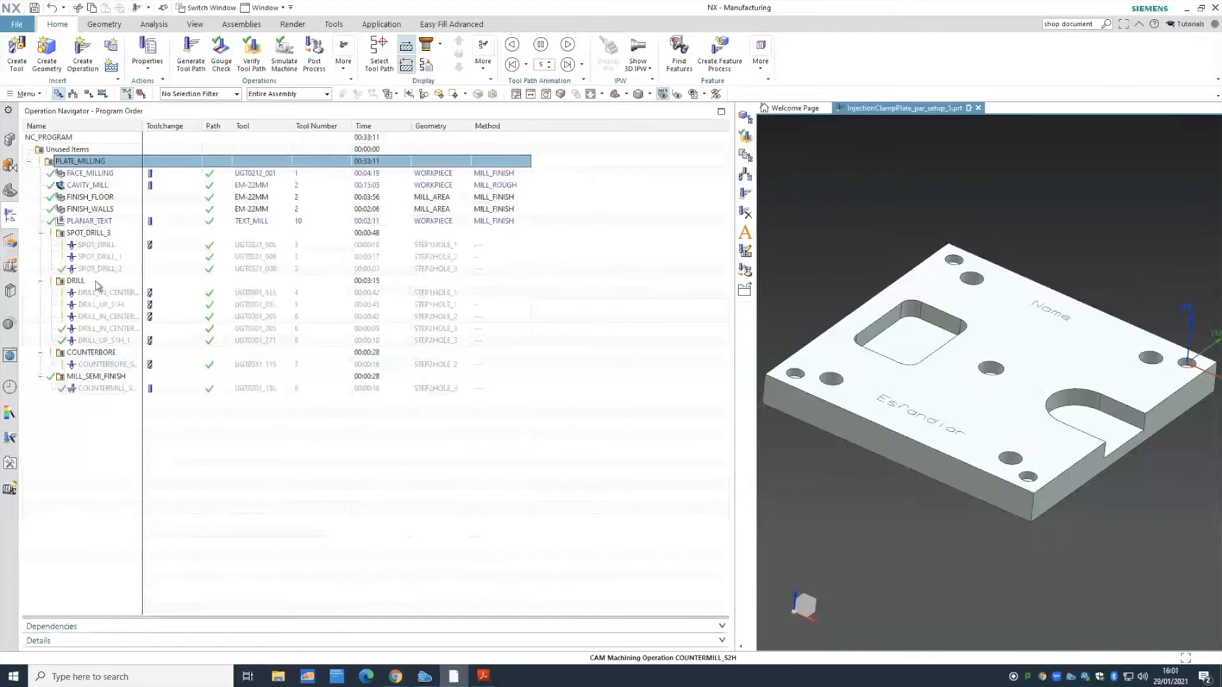
click(90, 234)
click(101, 246)
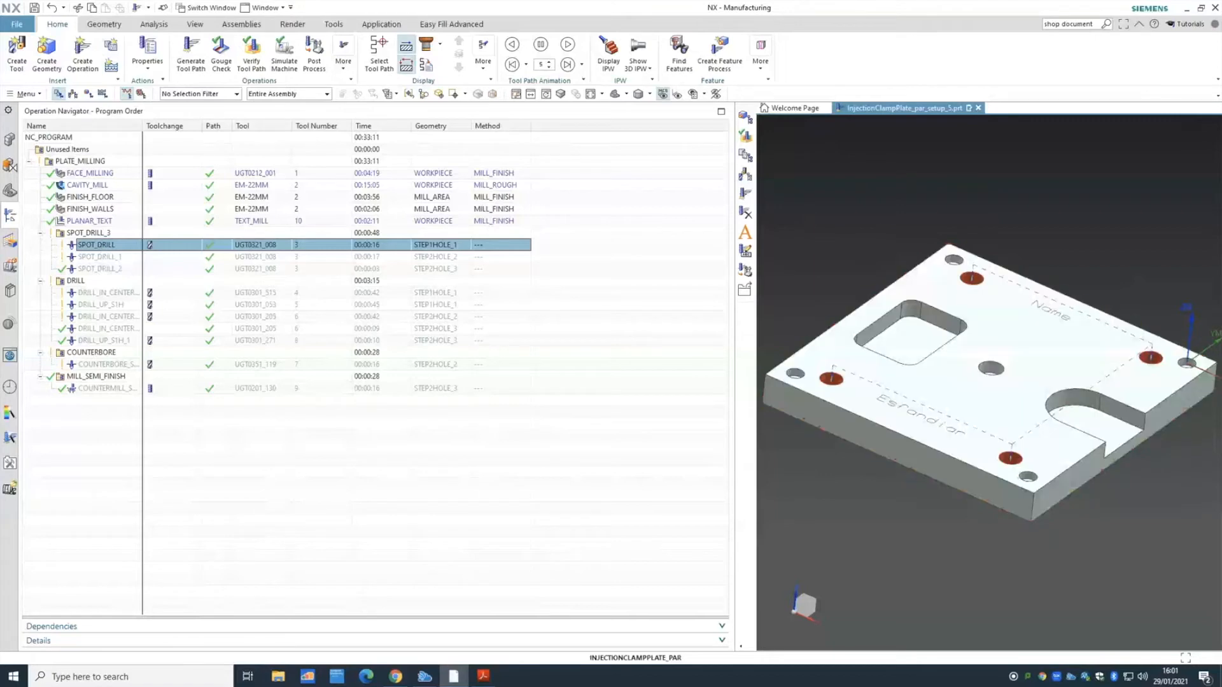
- Locate hole features STEP1HOLE_3 through STEP1HOLE_6 on the plate, then return to program order
click(11, 241)
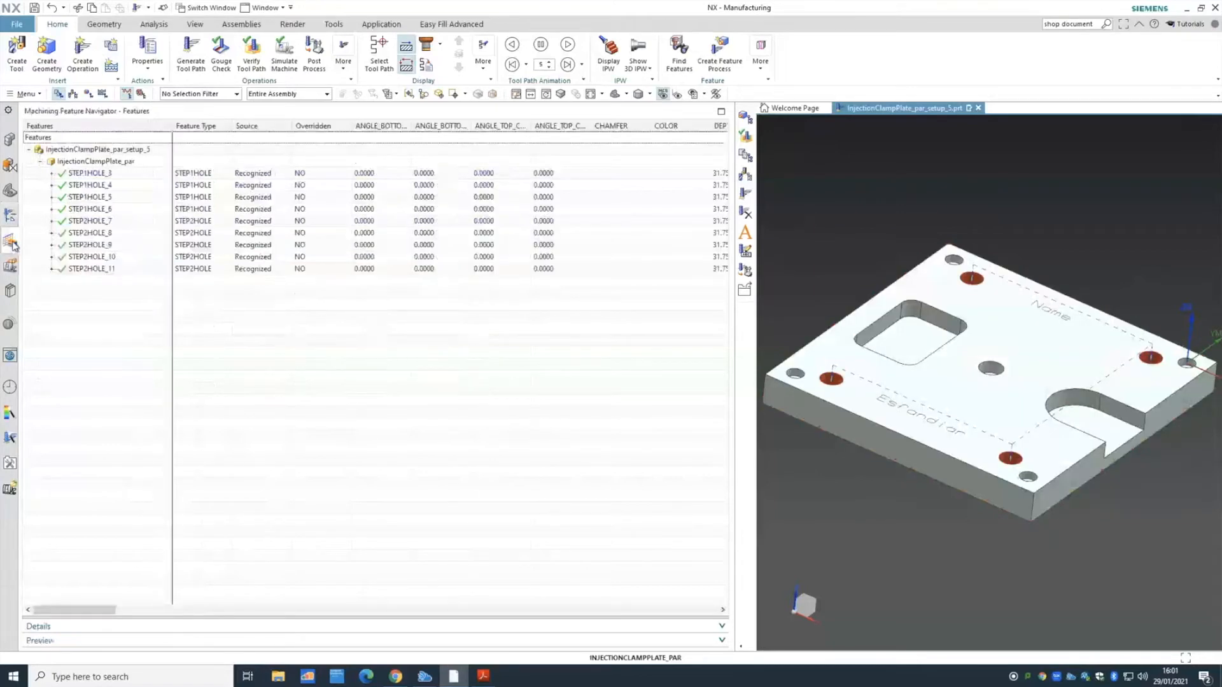
click(120, 175)
click(118, 186)
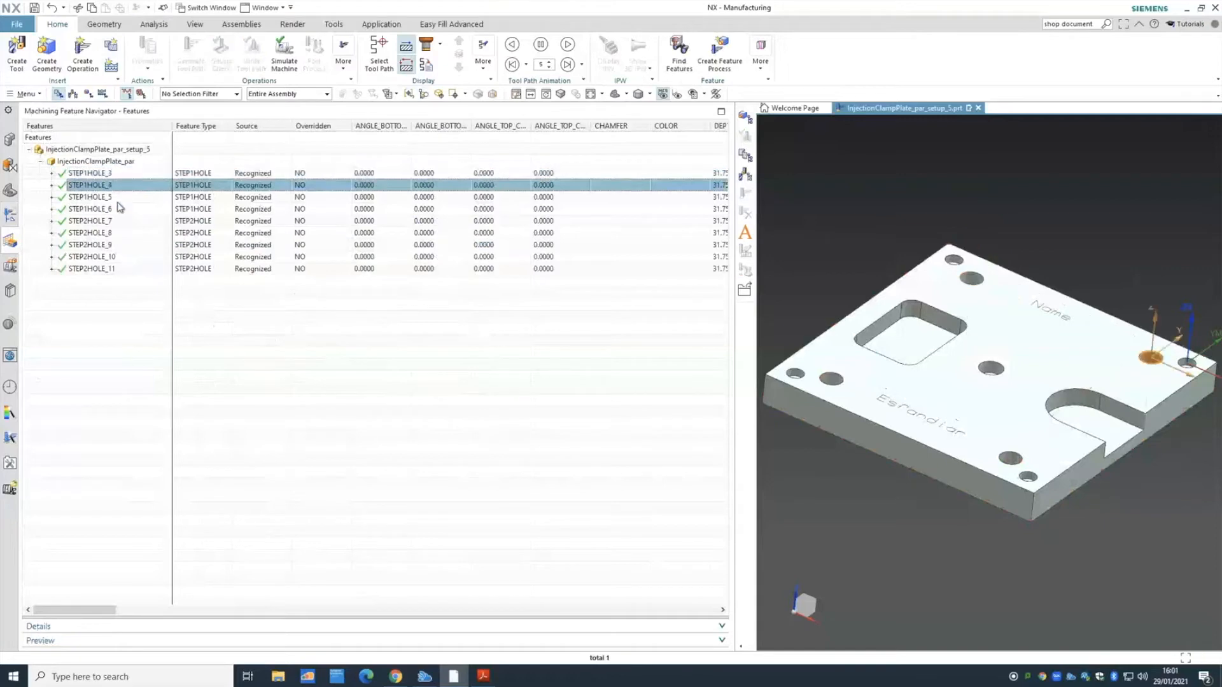
click(117, 198)
click(116, 209)
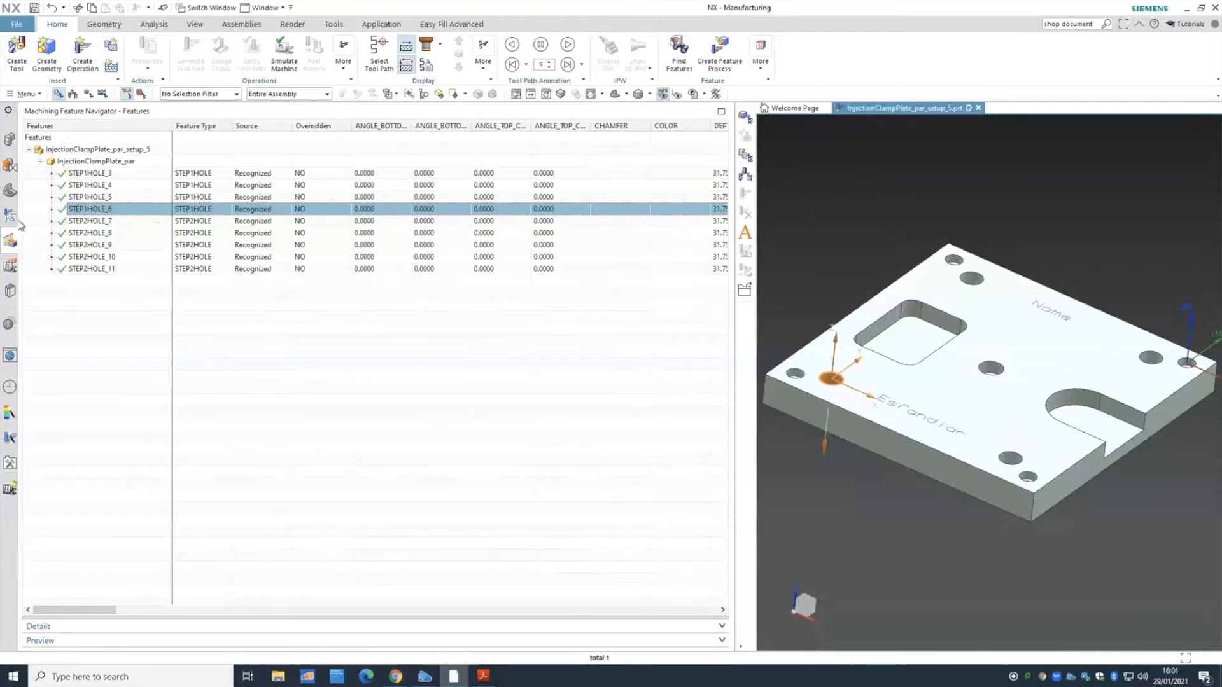
click(10, 218)
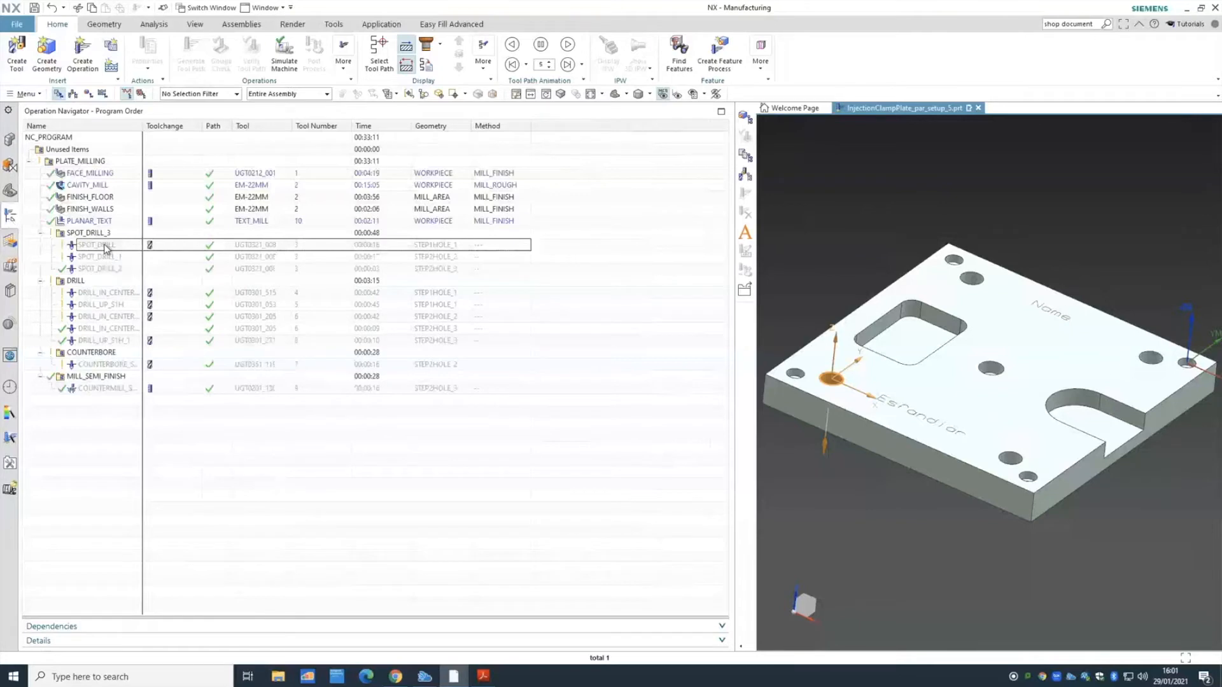
click(106, 248)
right_click(107, 248)
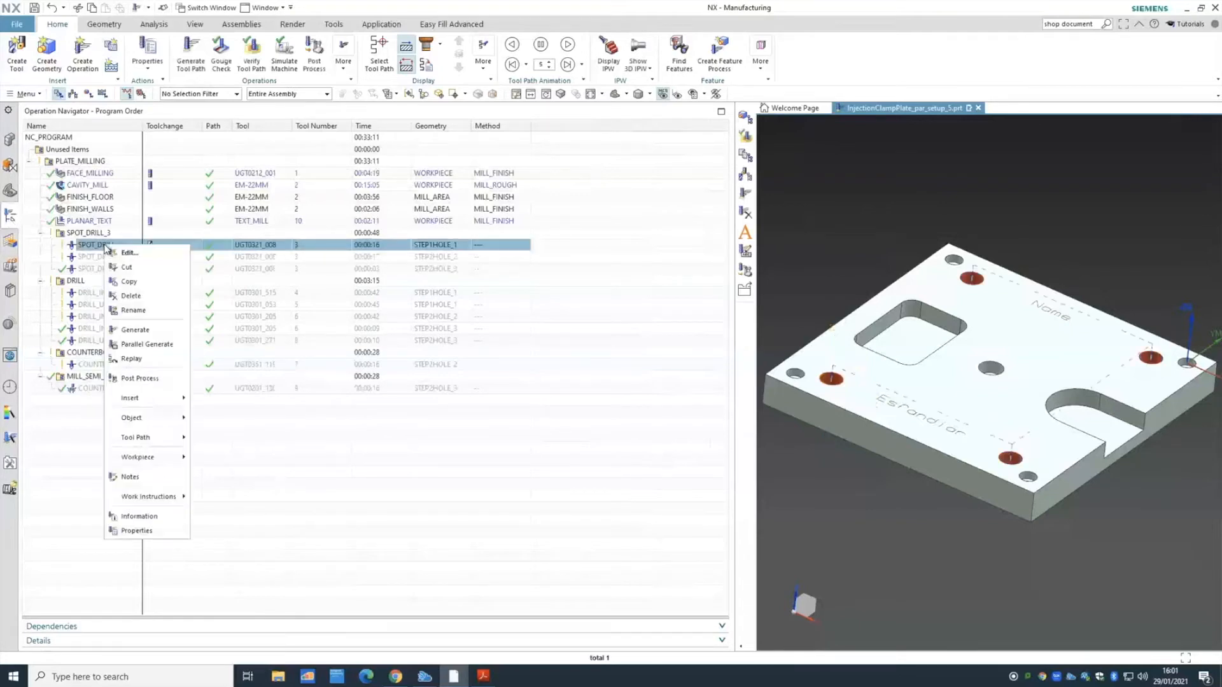
mouse_move(173, 438)
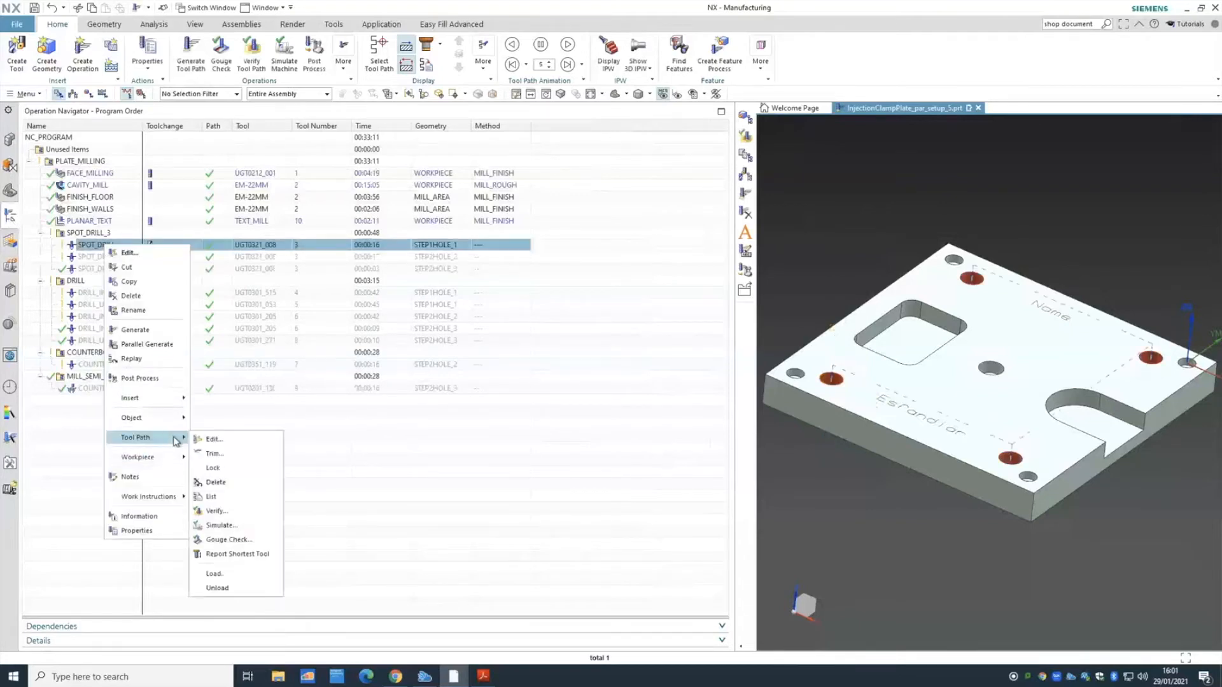
click(213, 439)
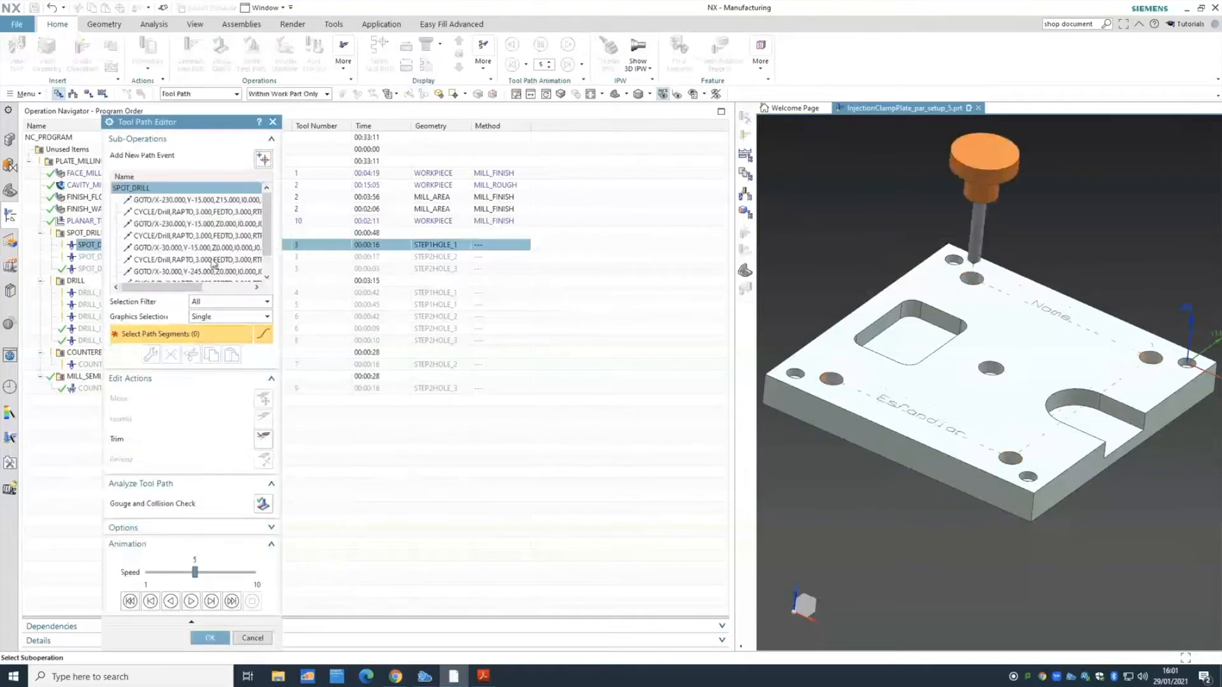
click(229, 202)
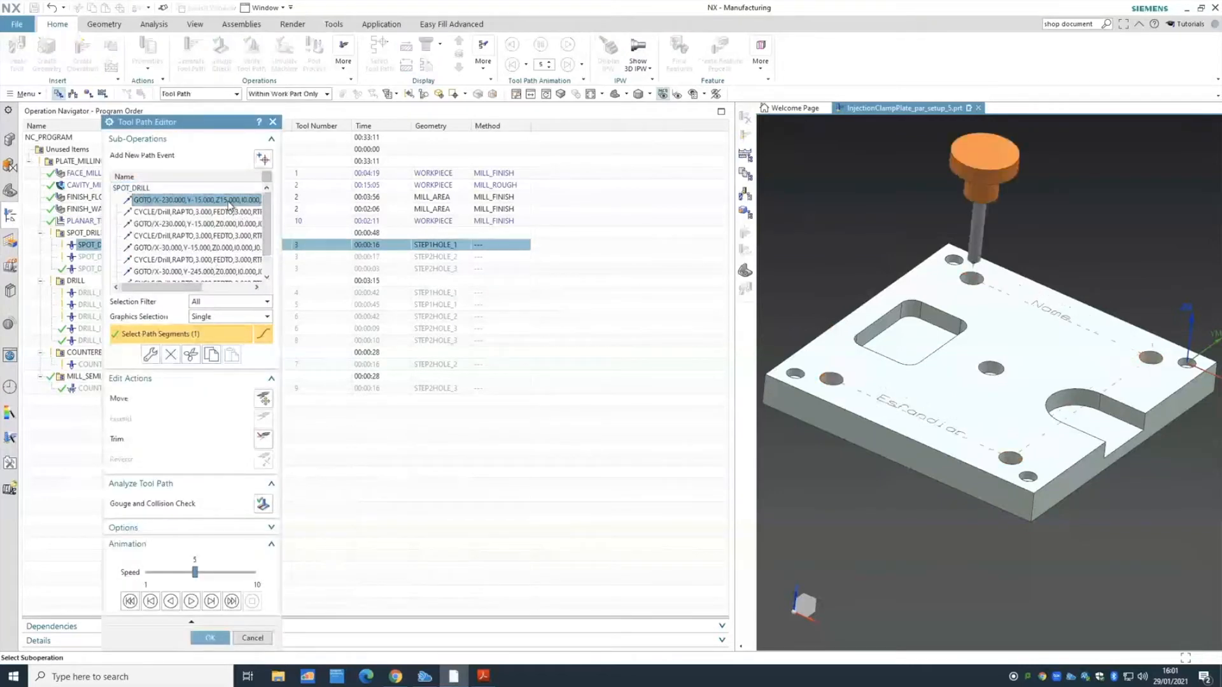
click(229, 210)
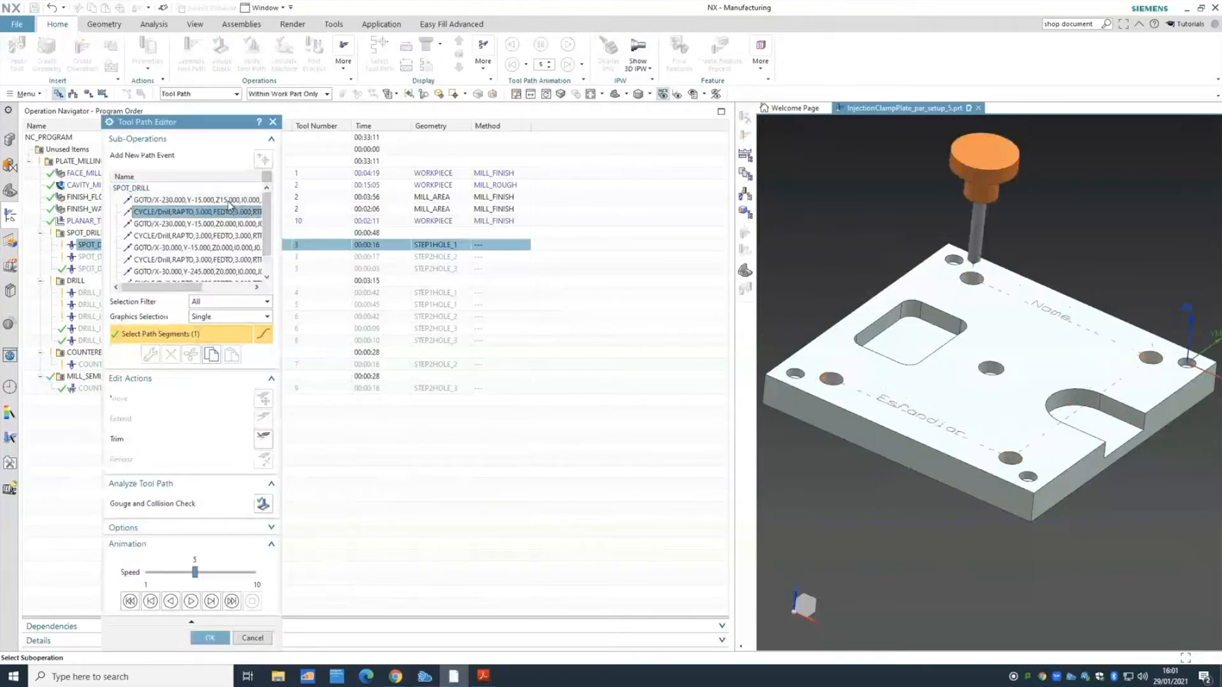
key(Down)
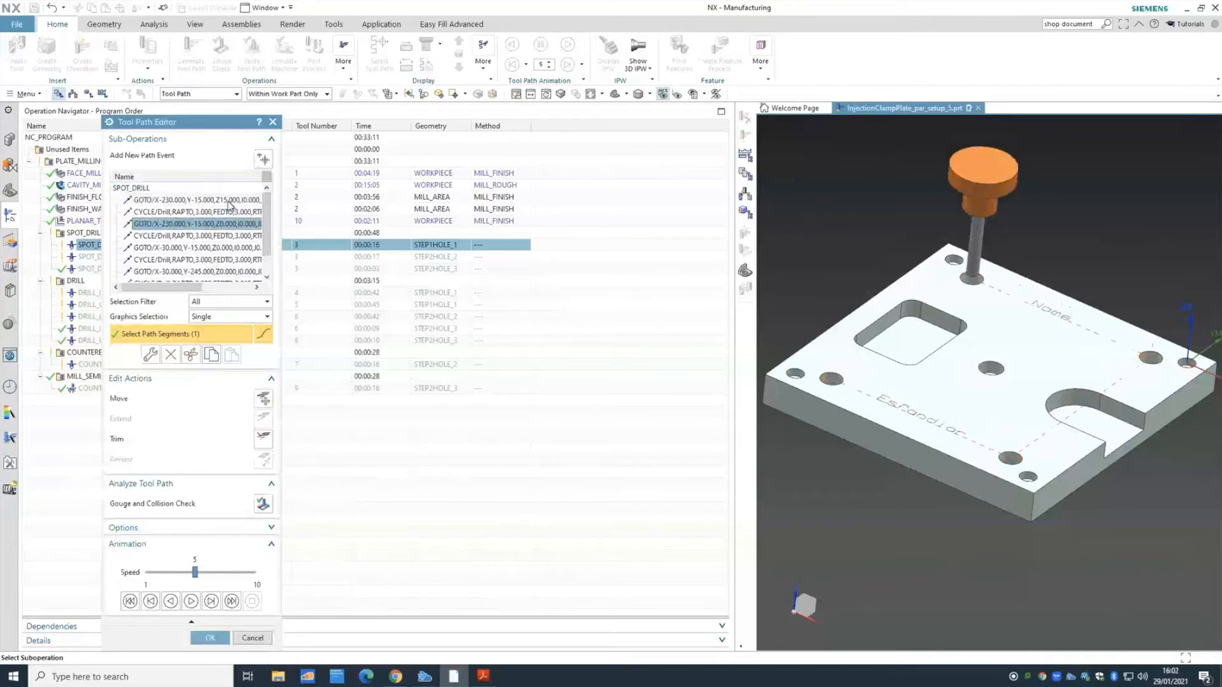
key(Down)
key(Down)
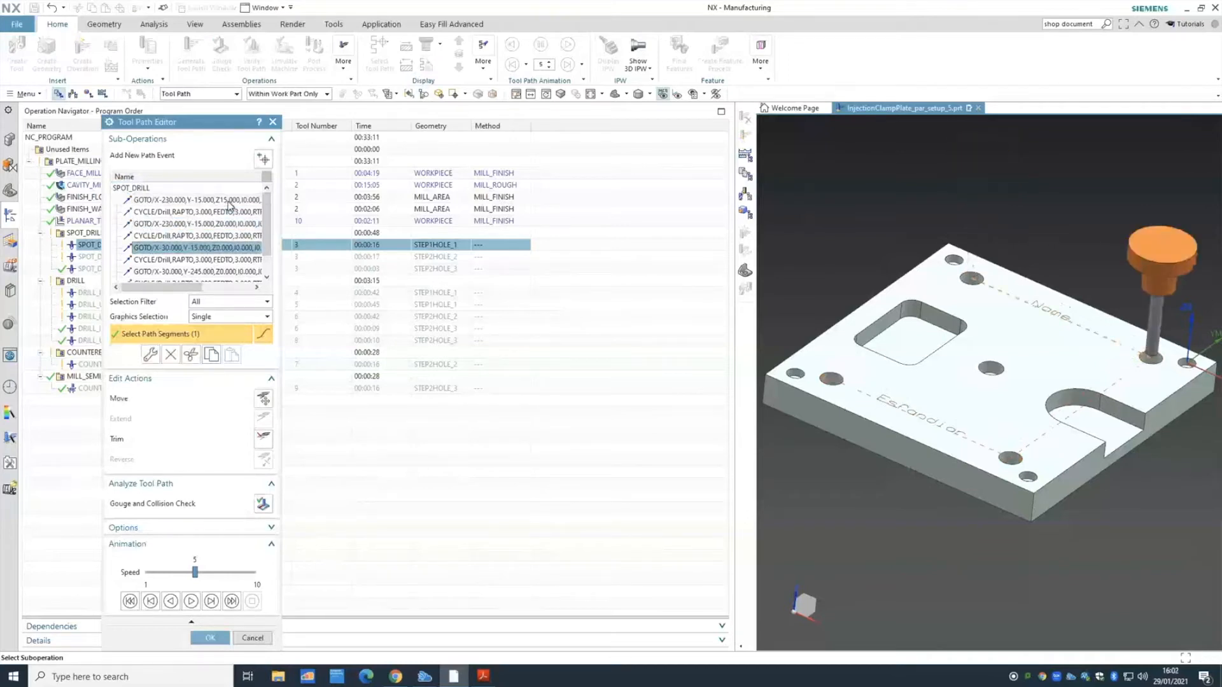
key(Down)
key(Down)
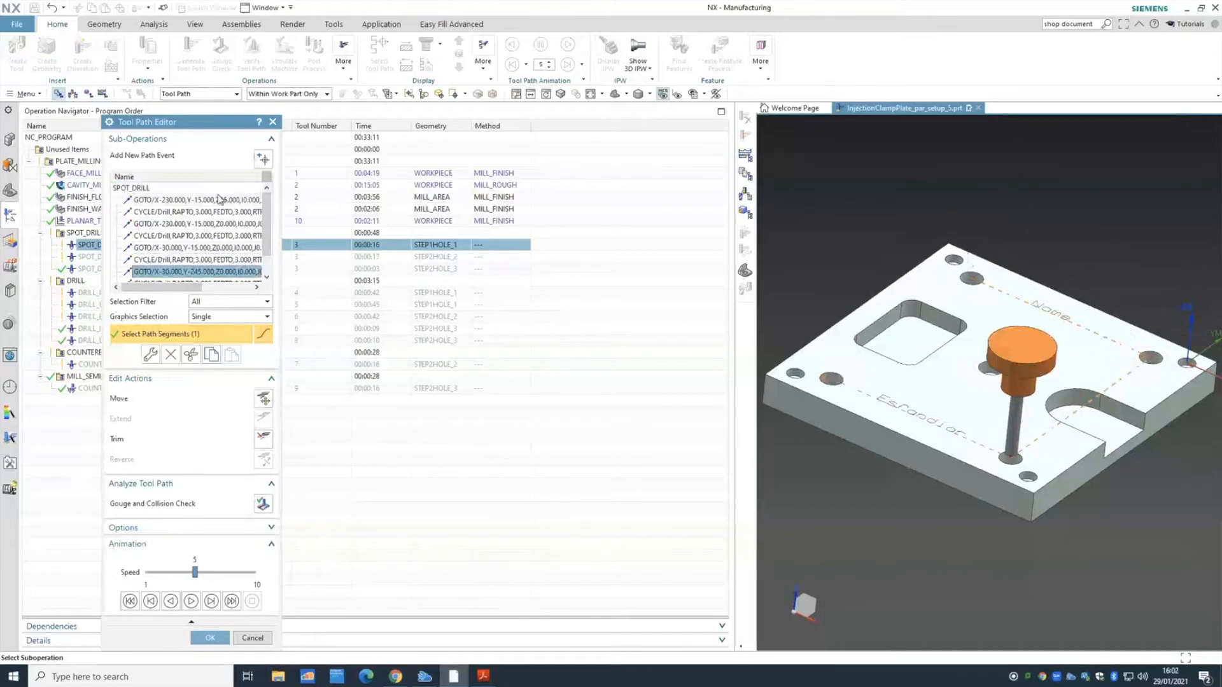
double_click(194, 273)
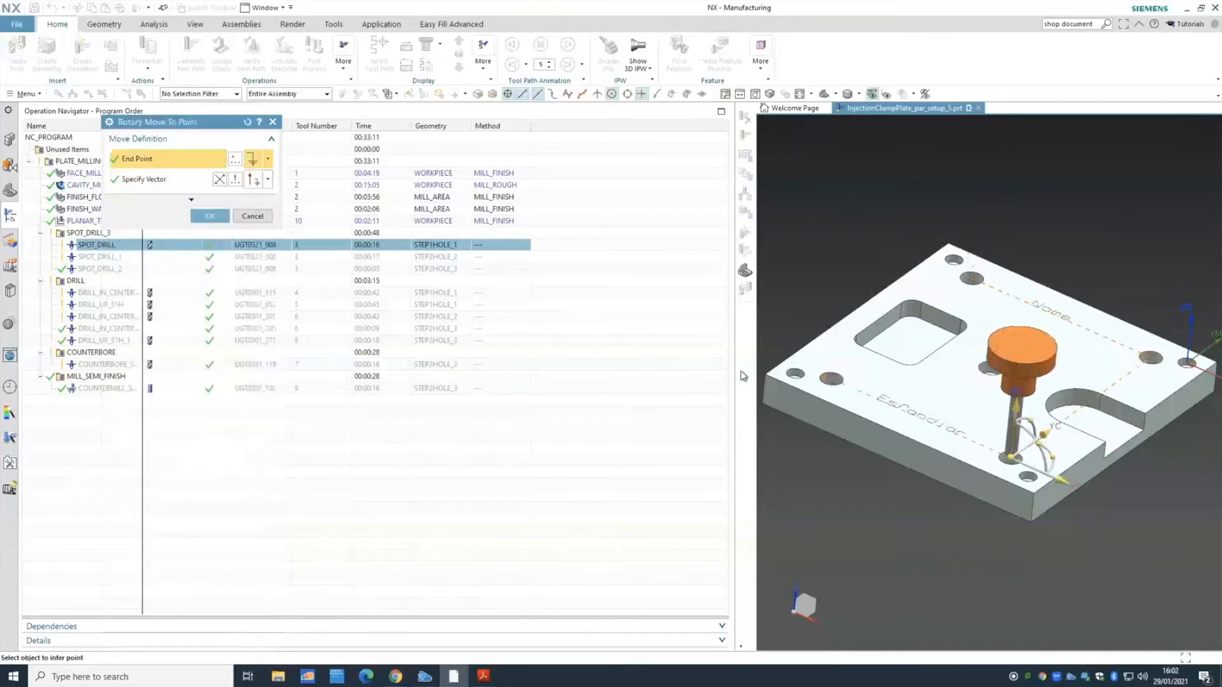
click(1010, 456)
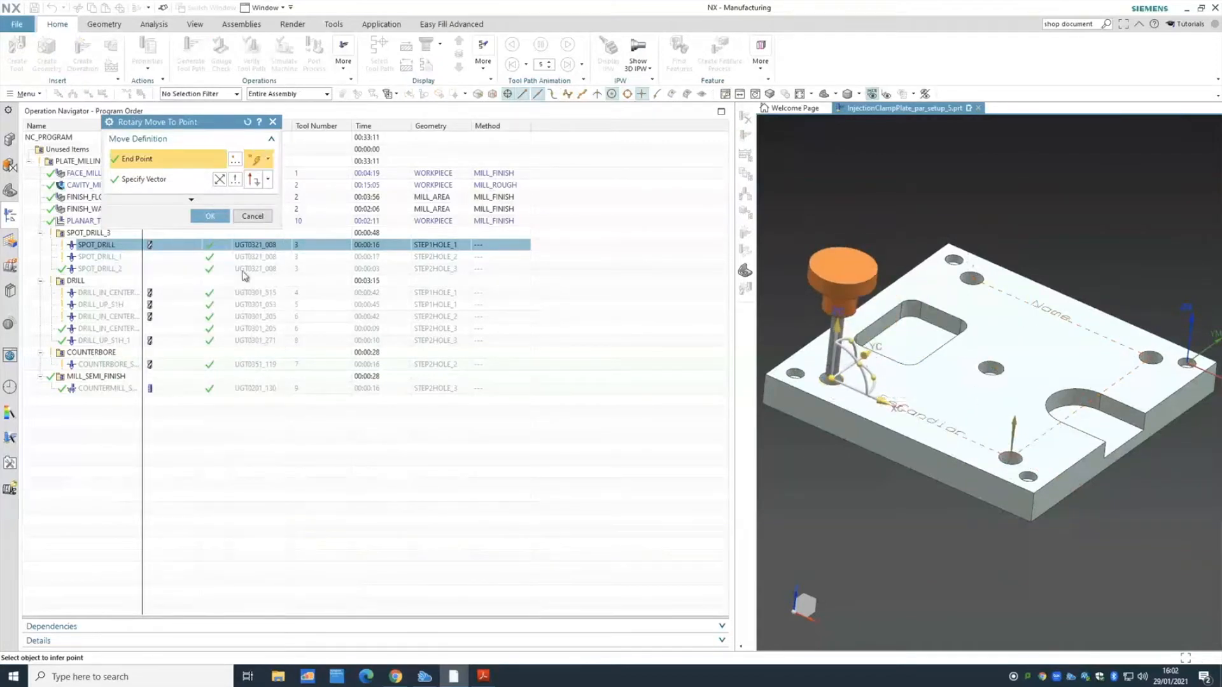
click(210, 216)
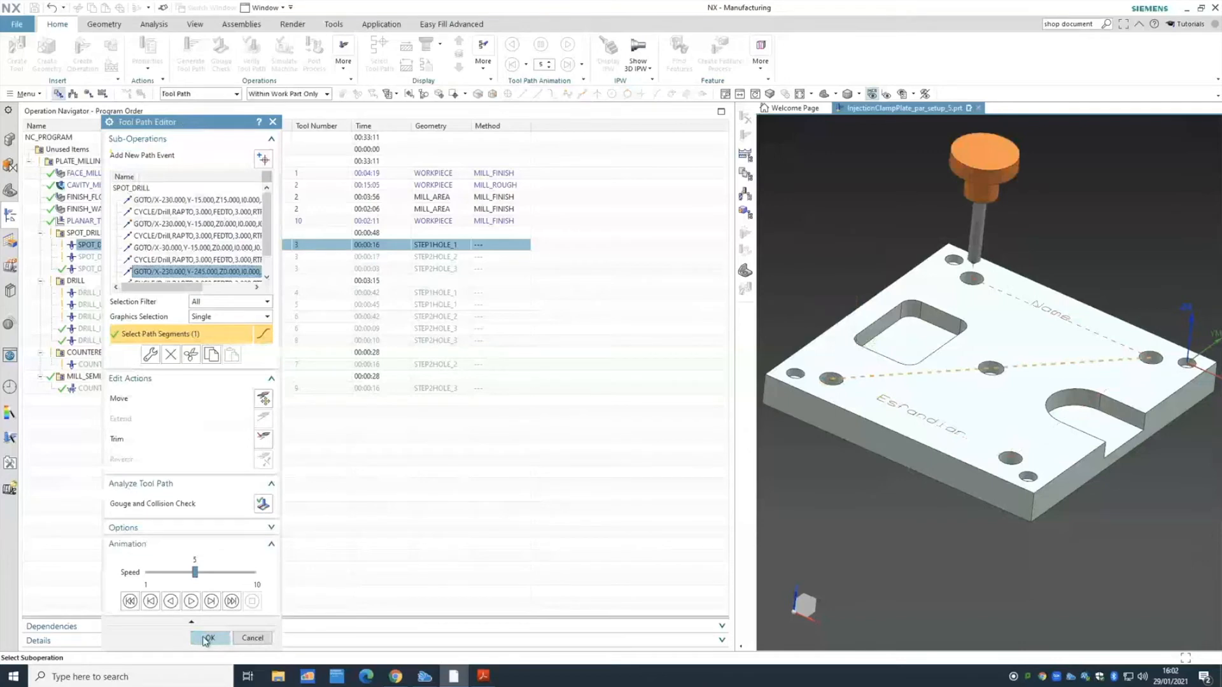
click(252, 639)
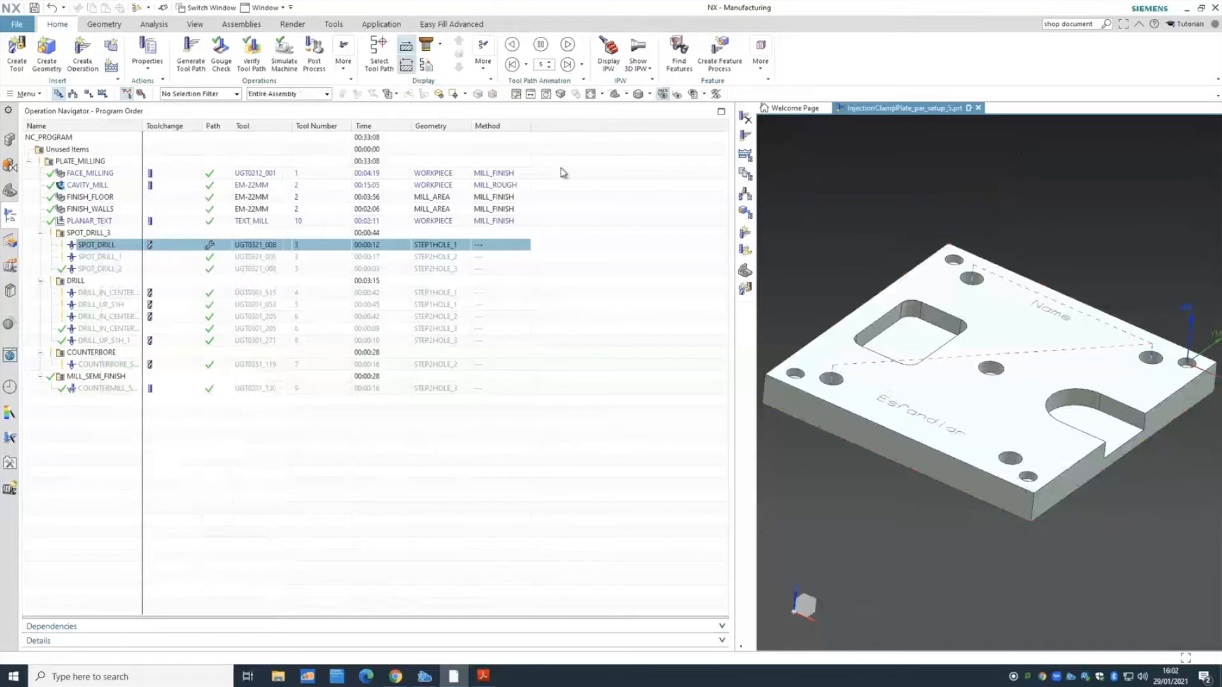
click(52, 10)
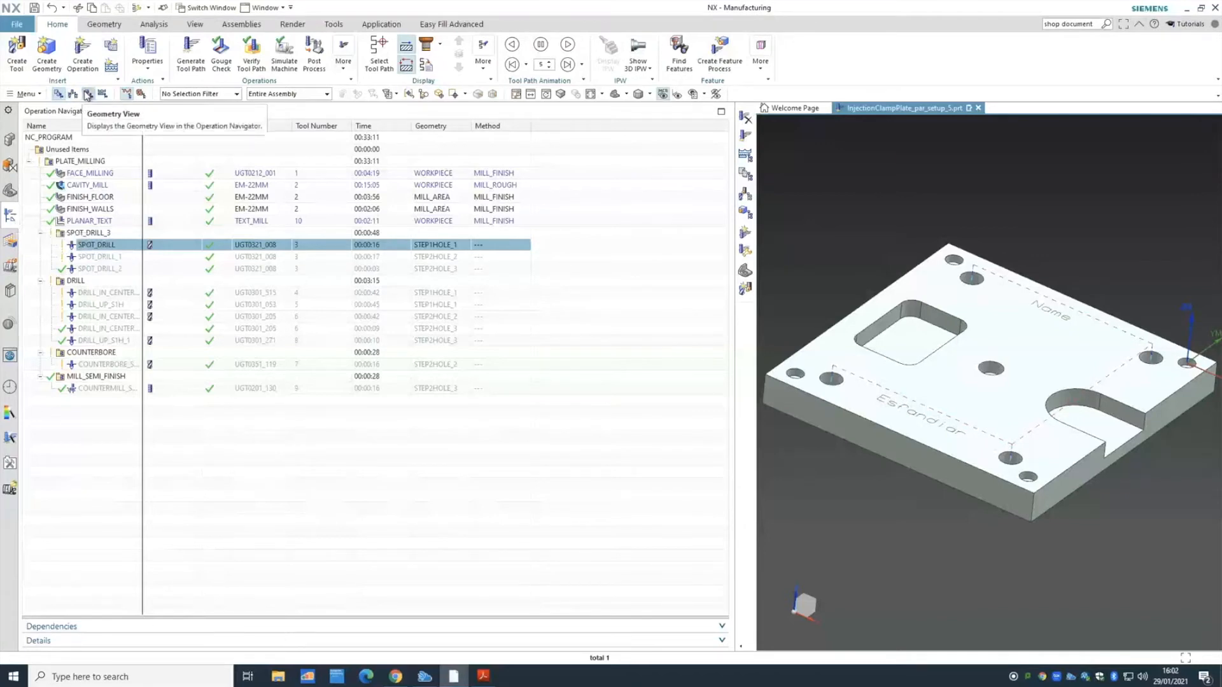
- In Geometry View, inspect the STEP1HOLE, STEP2HOLE, STEP1HOLE_1 and STEP2HOLE_1–3 hole groups
click(88, 94)
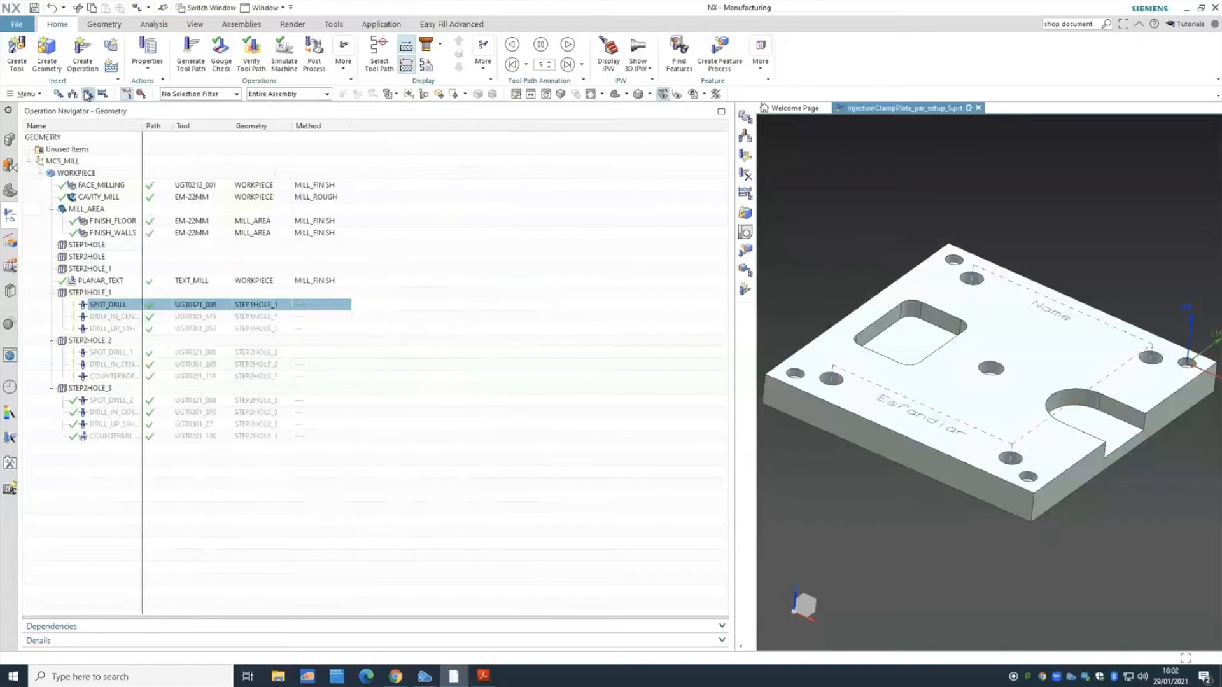
mouse_move(81, 302)
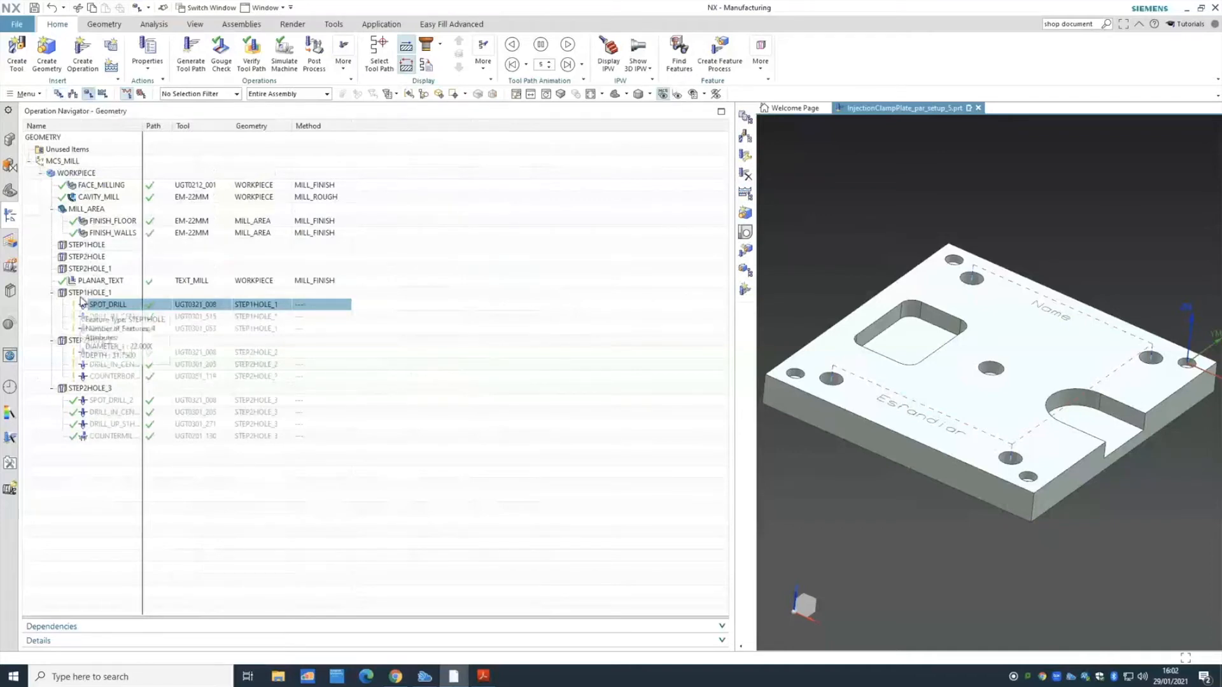
click(102, 247)
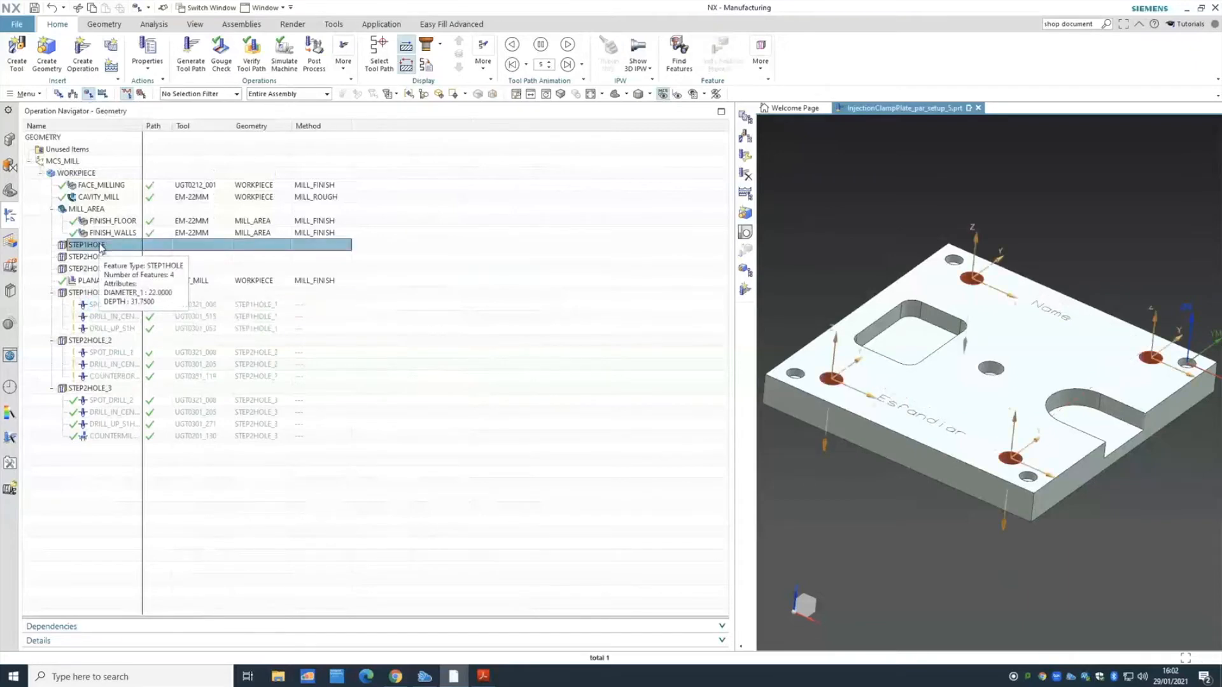
click(100, 258)
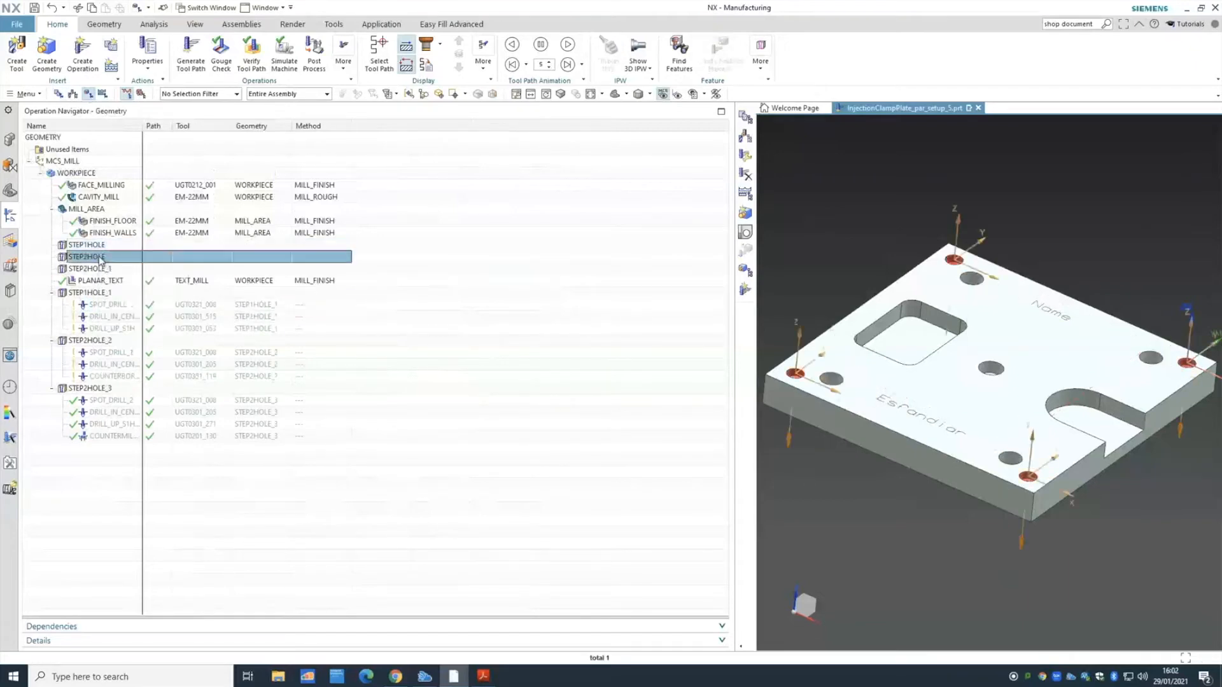
click(100, 269)
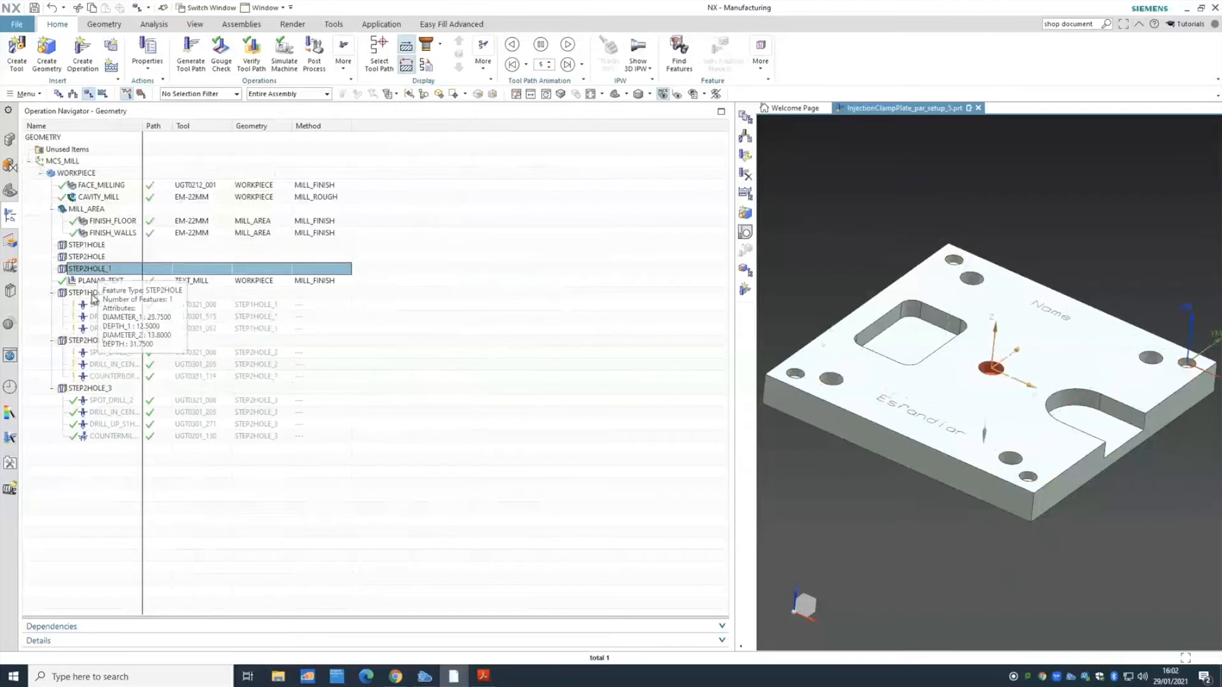
click(95, 294)
click(96, 342)
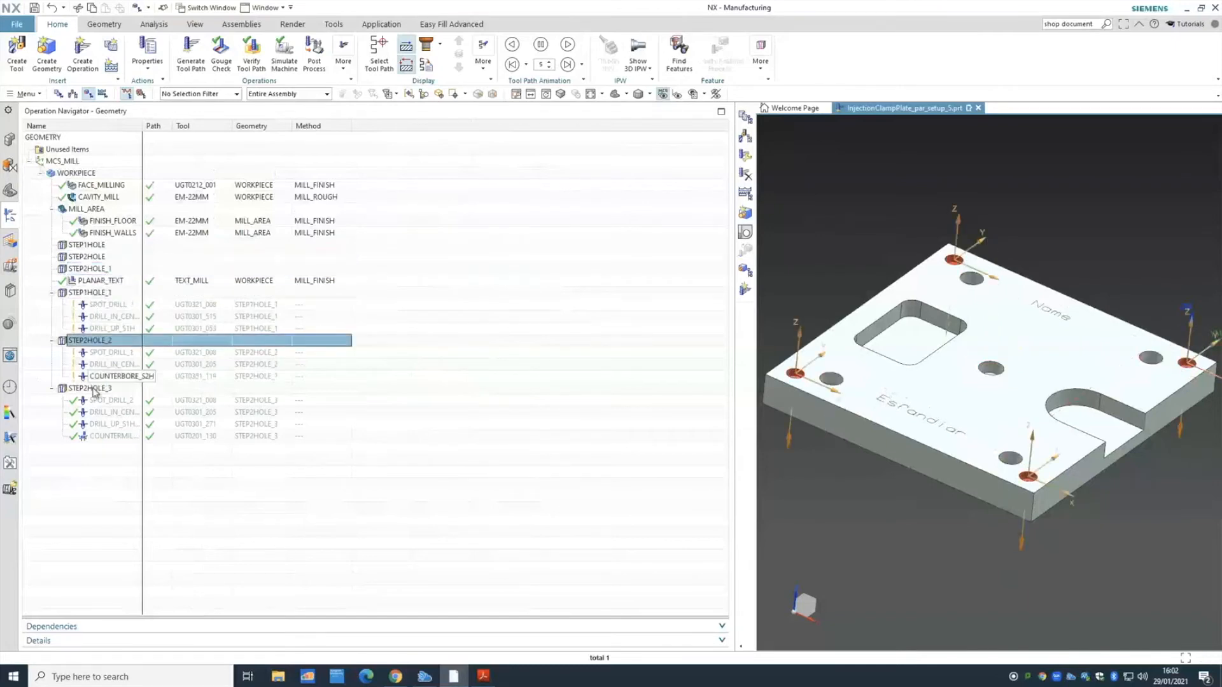
click(96, 390)
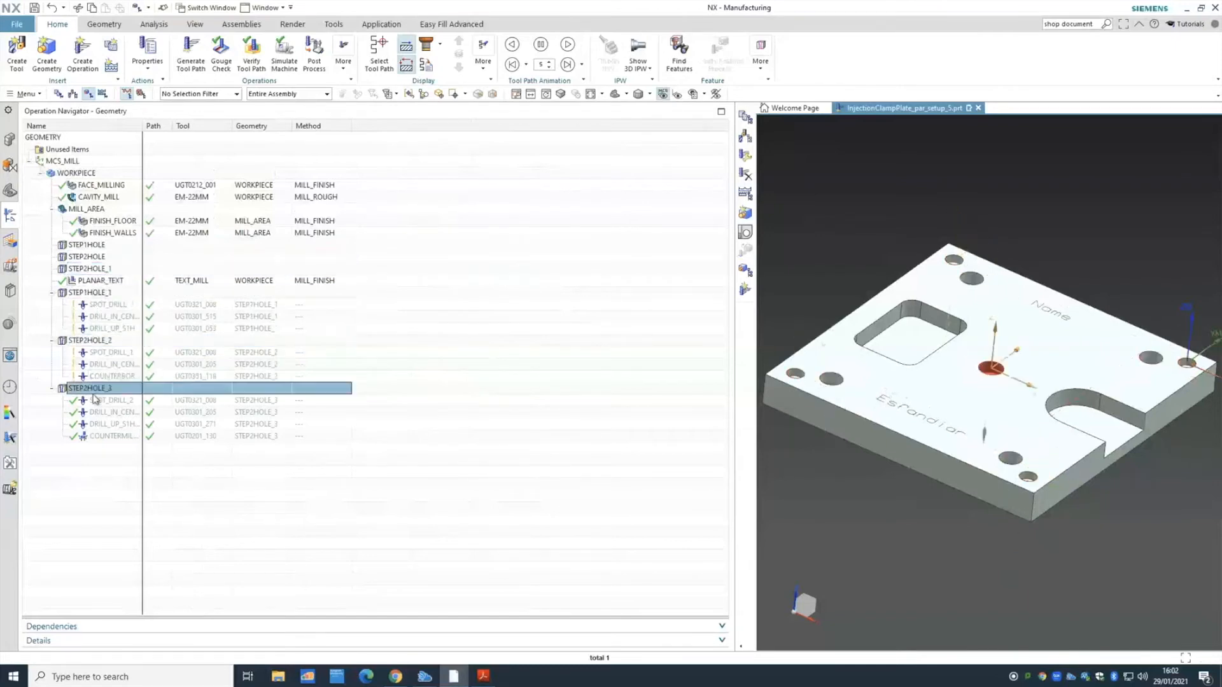
- Edit the STEP1HOLE feature group to show its hole list and Closest optimization
right_click(106, 247)
click(131, 253)
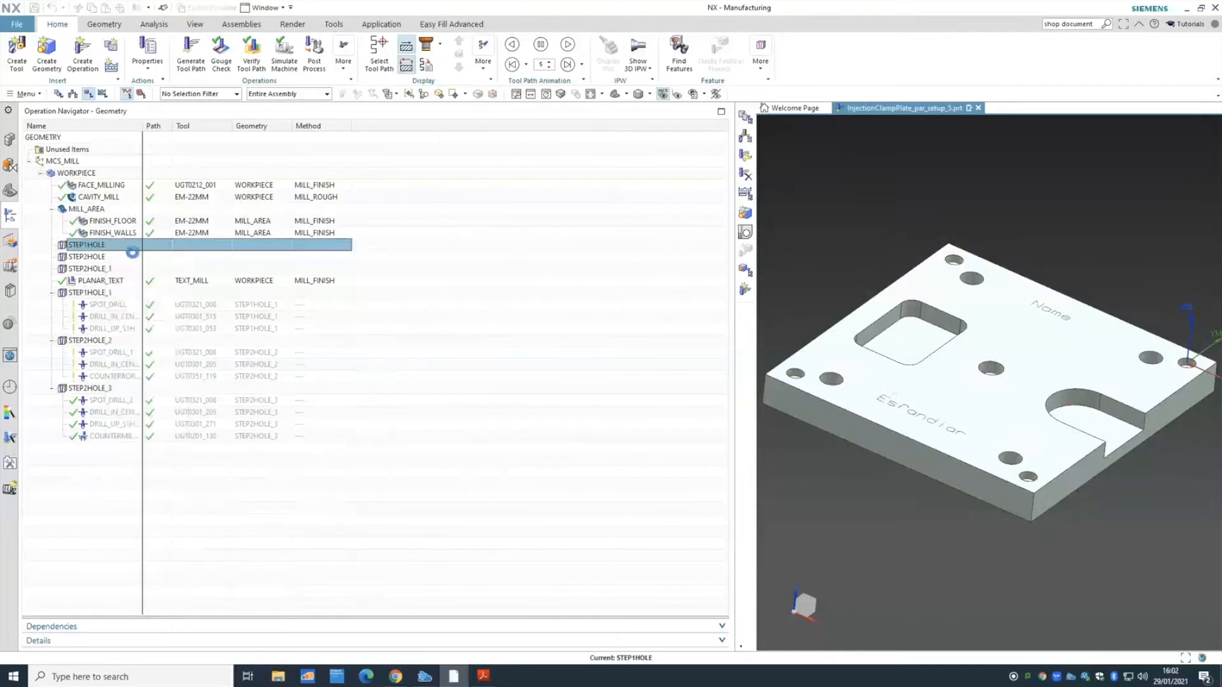
drag(244, 267, 242, 242)
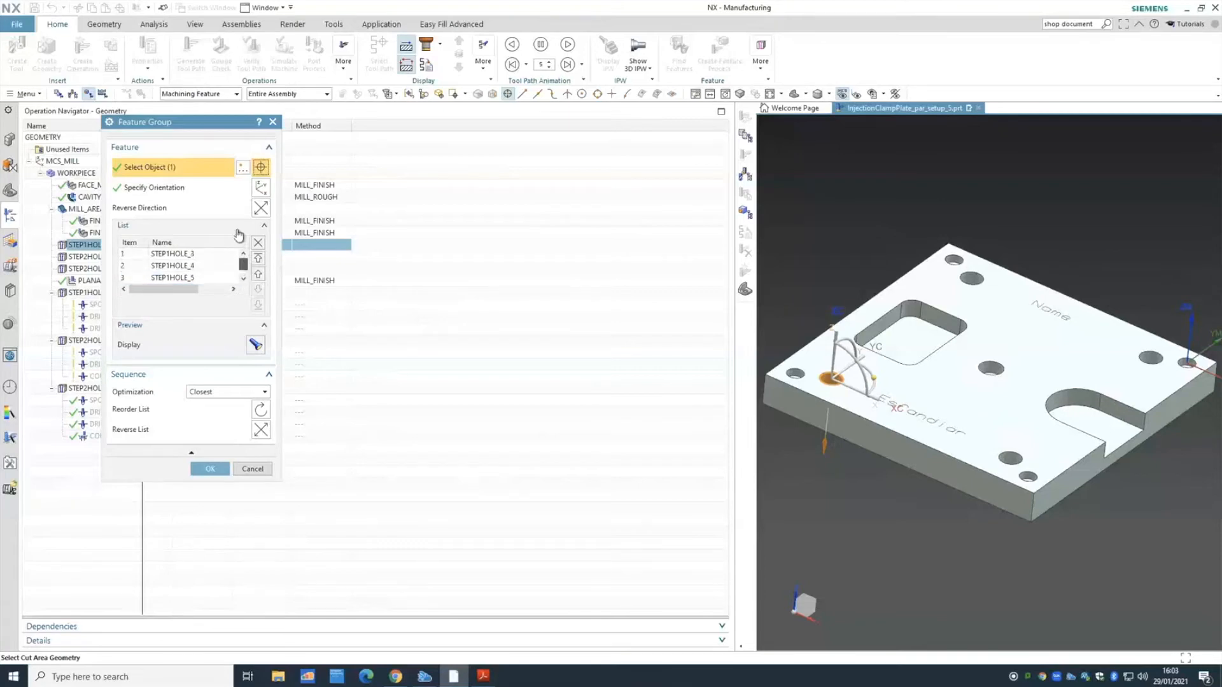
- Step through the STEP1HOLE holes, move STEP1HOLE_5 below STEP1HOLE_6, and close the editor
click(203, 254)
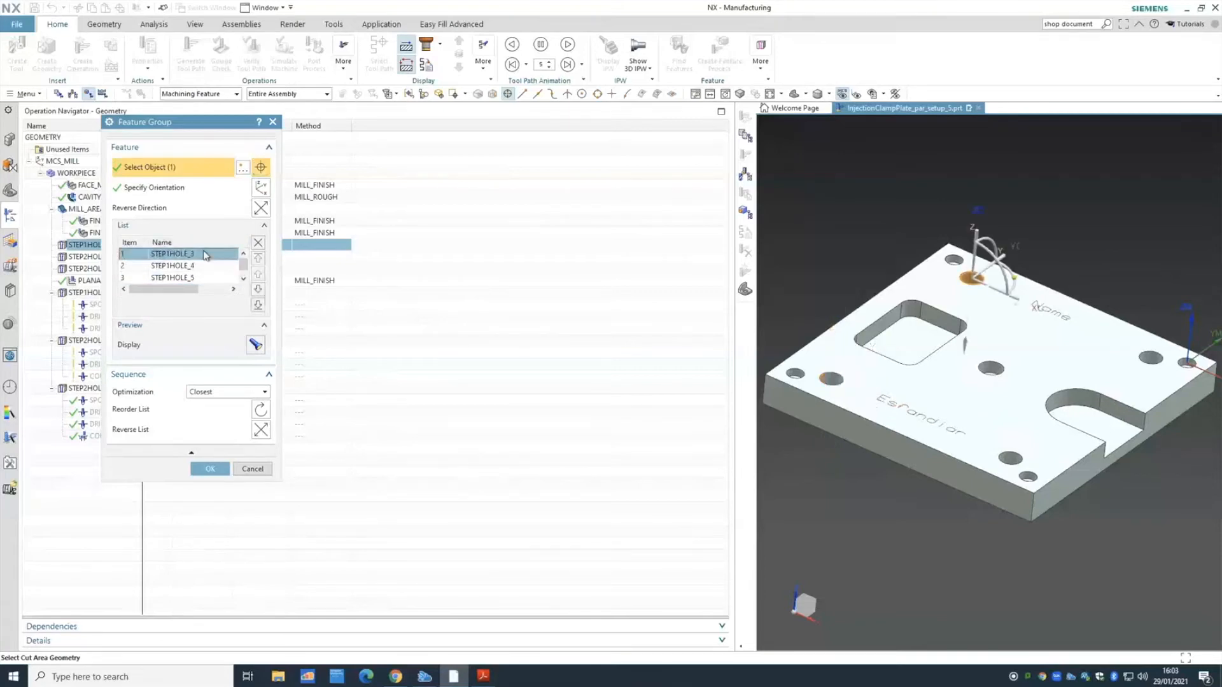
key(Down)
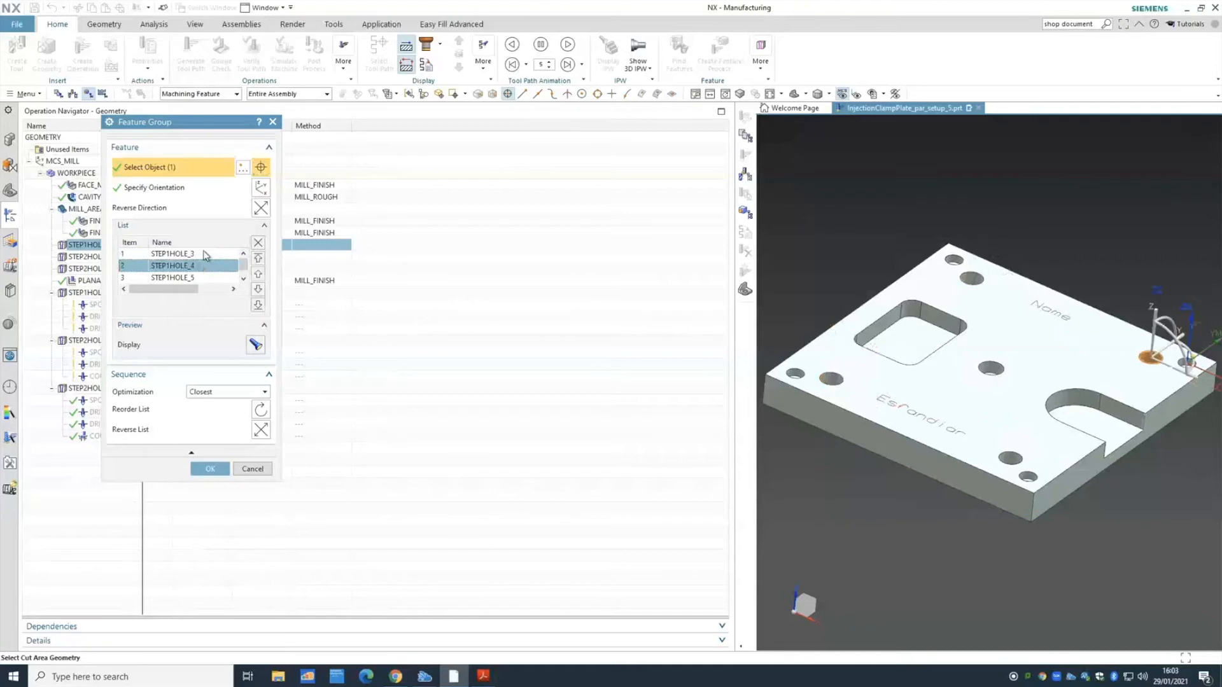
key(Down)
key(Down)
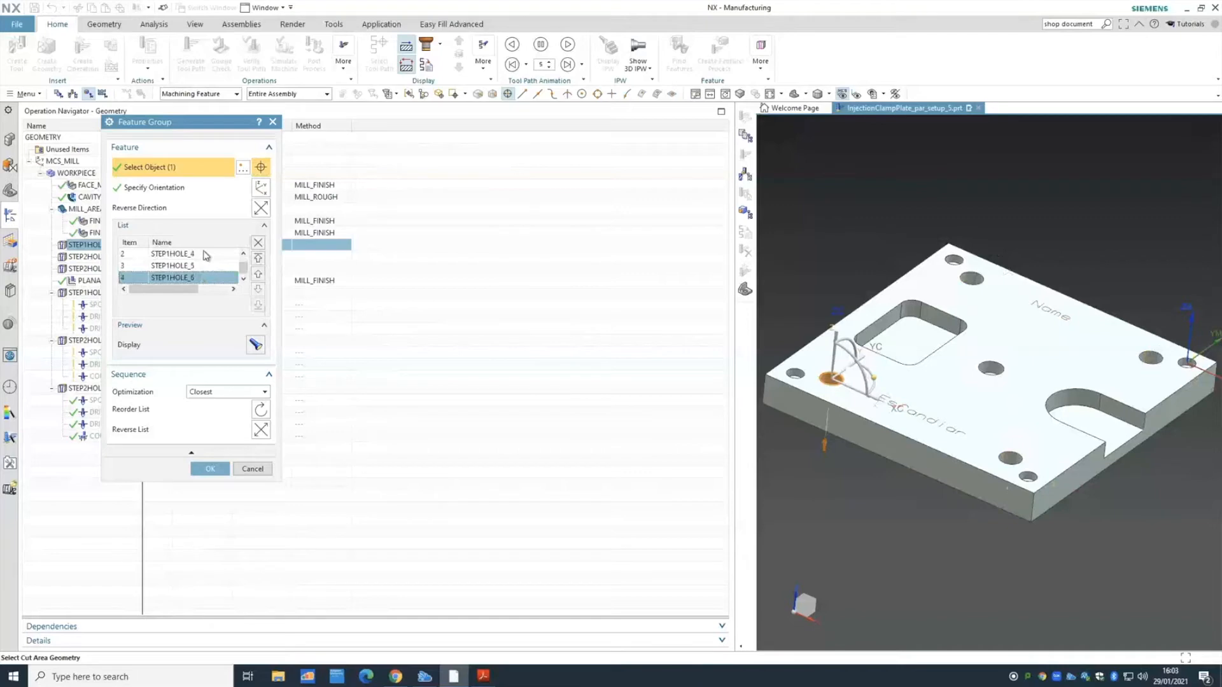
key(Up)
key(Up)
key(Up)
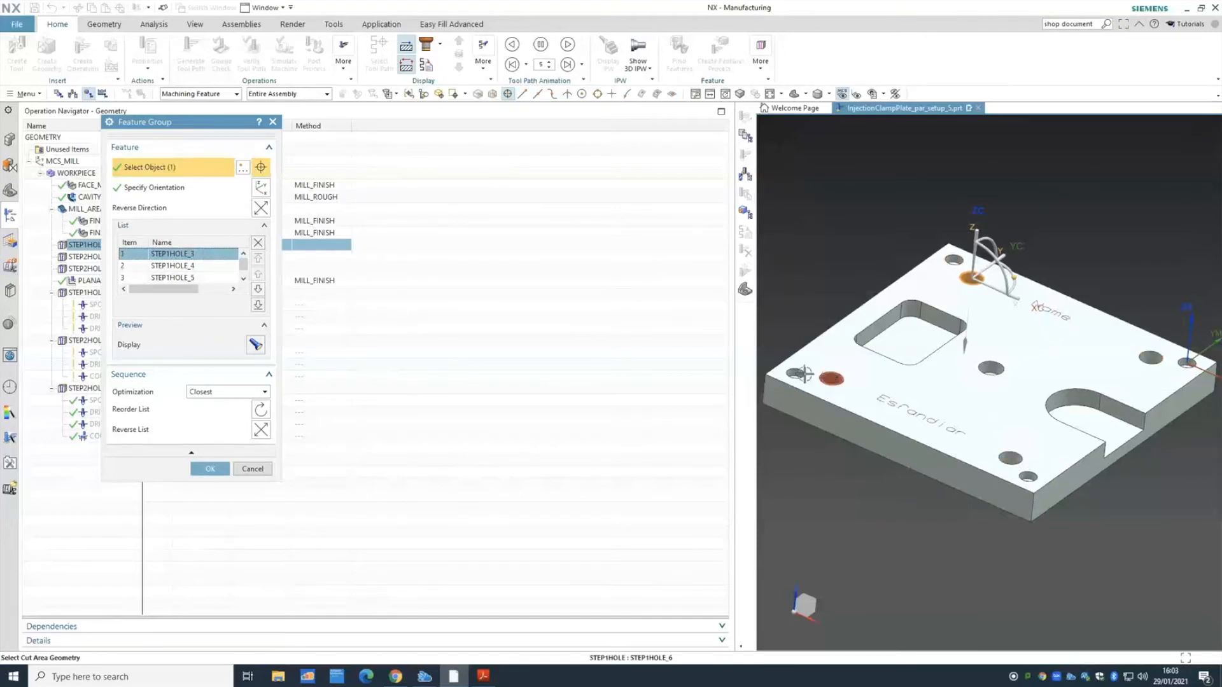
click(194, 260)
click(191, 277)
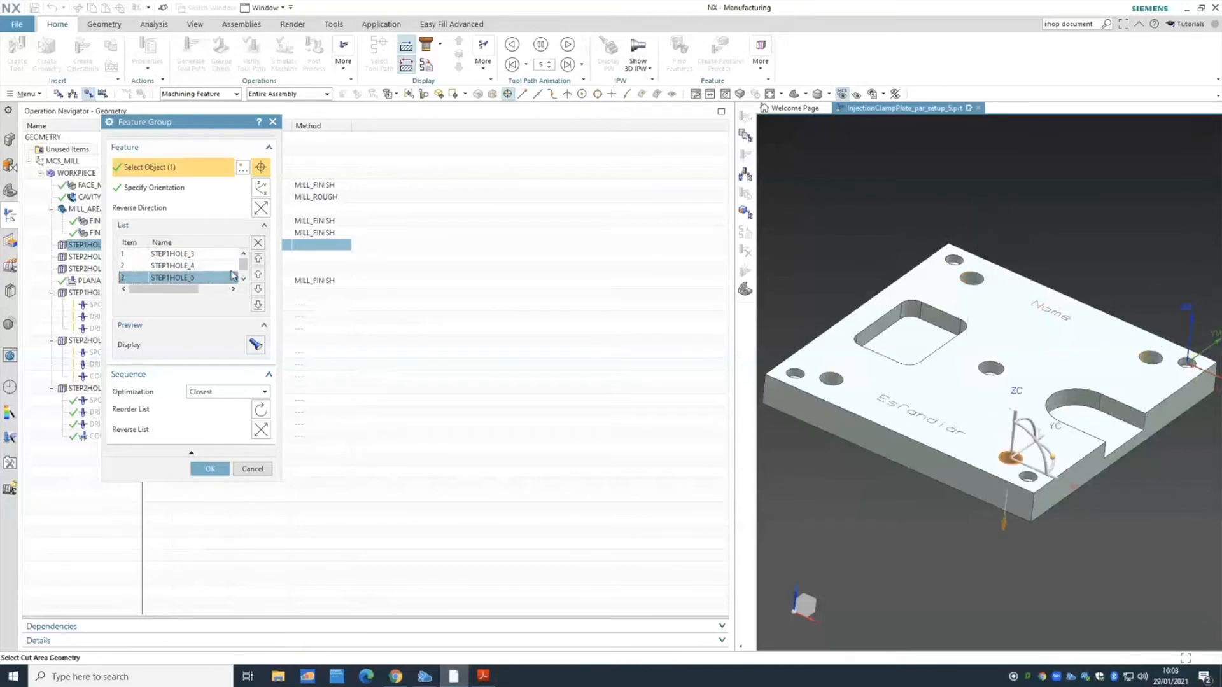
click(258, 290)
click(243, 254)
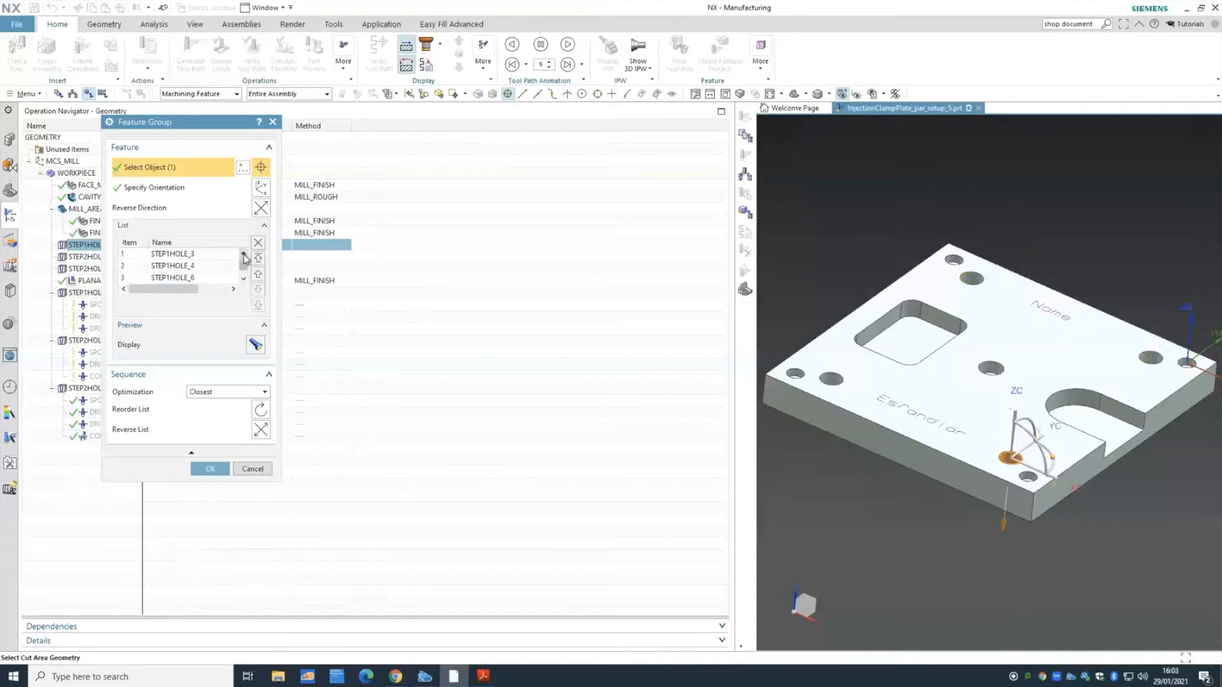
click(209, 255)
key(Down)
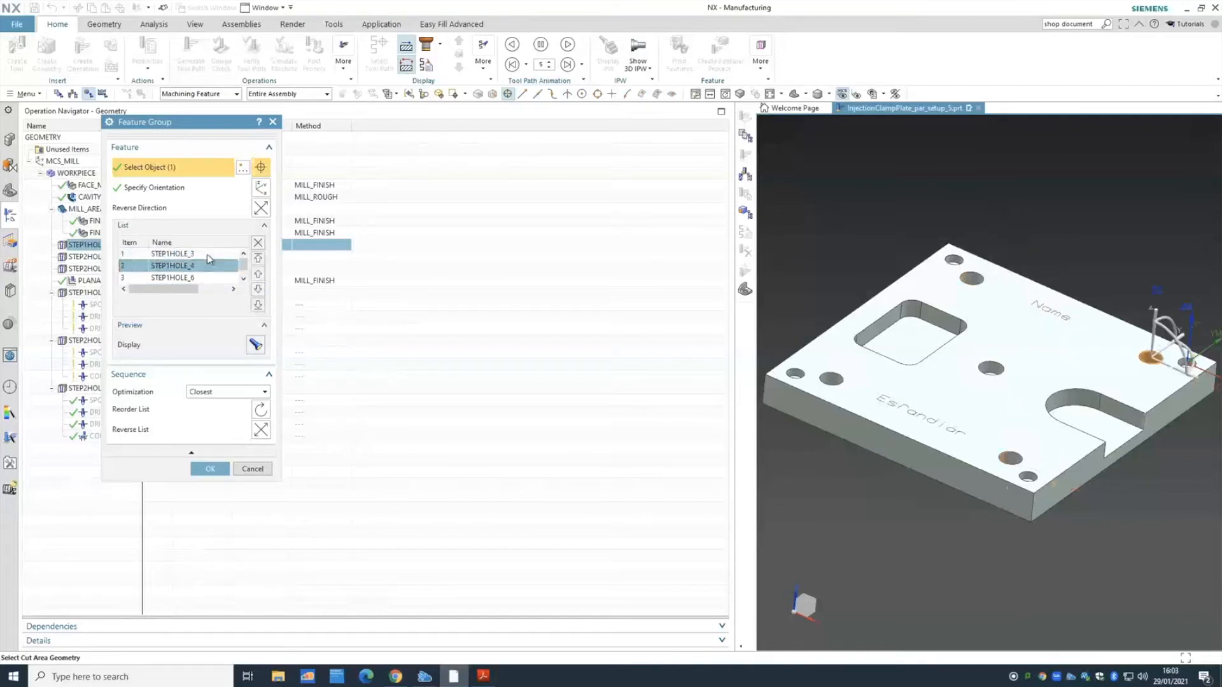
key(Down)
key(Down)
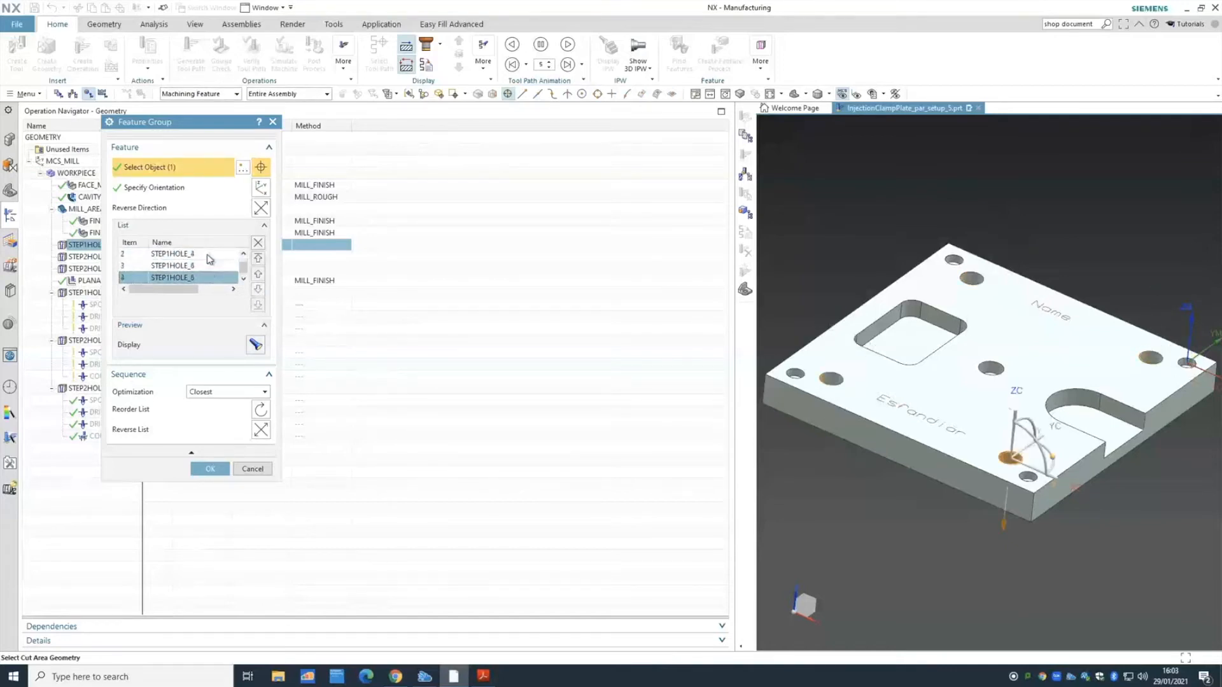
click(252, 469)
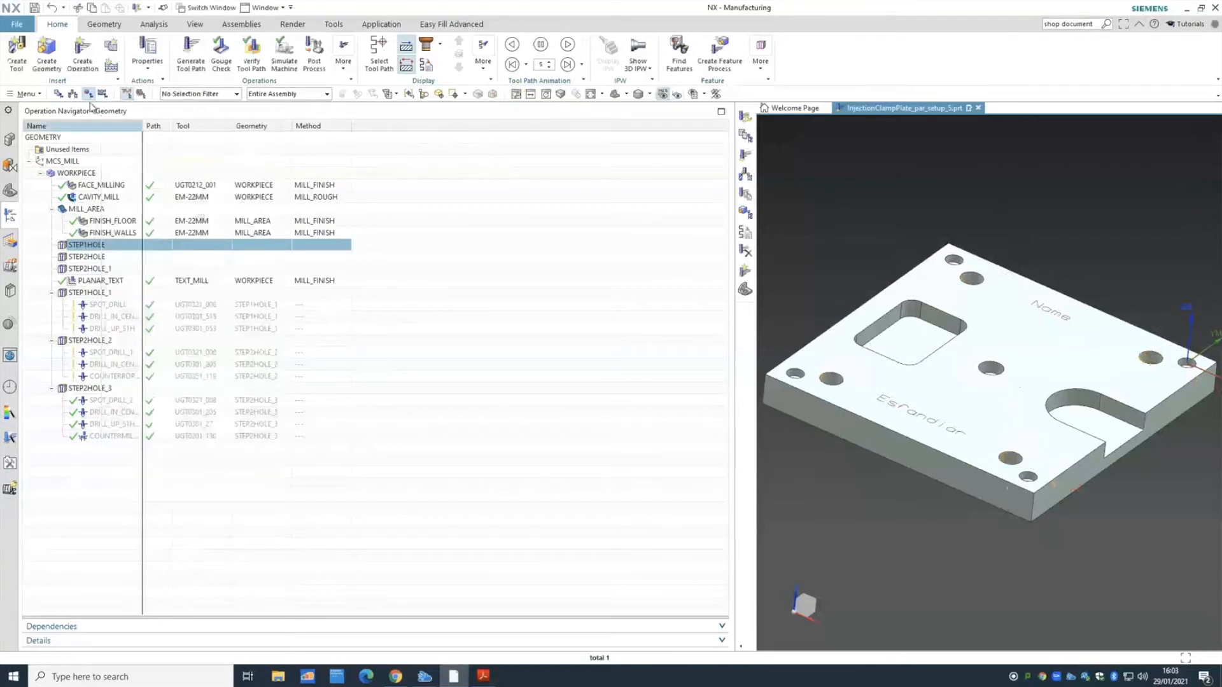
- Compare the Program Order, Machine Tool and Geometry views of the operation list
click(59, 95)
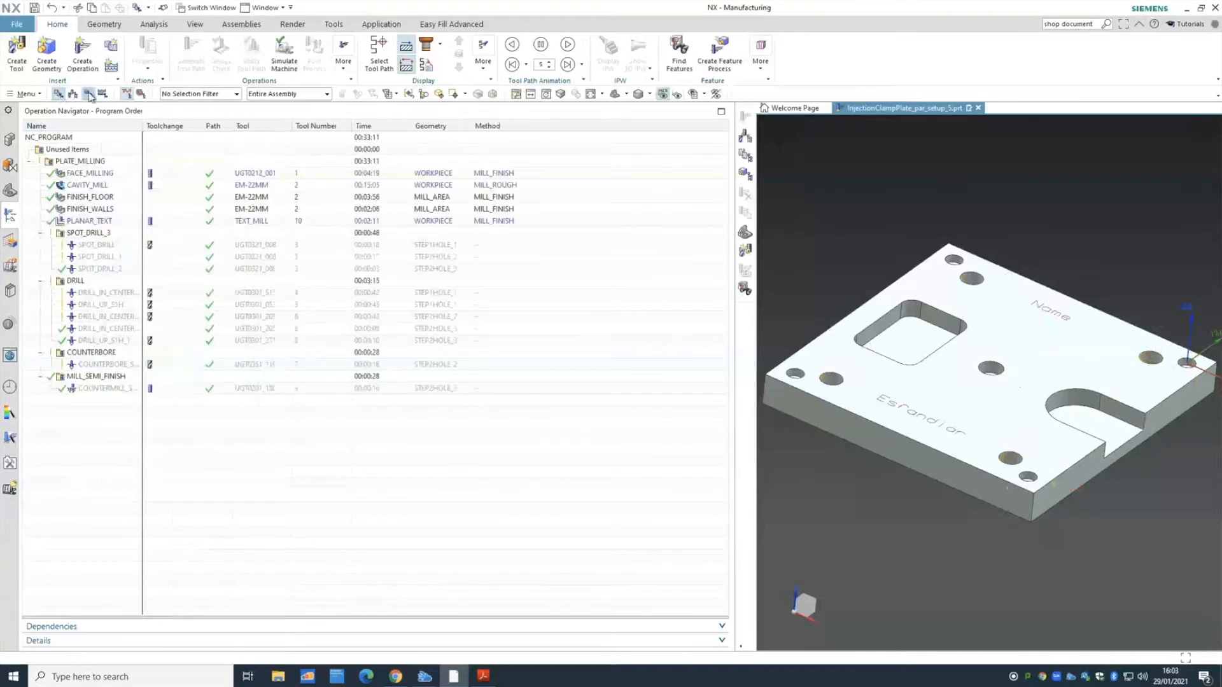
click(88, 93)
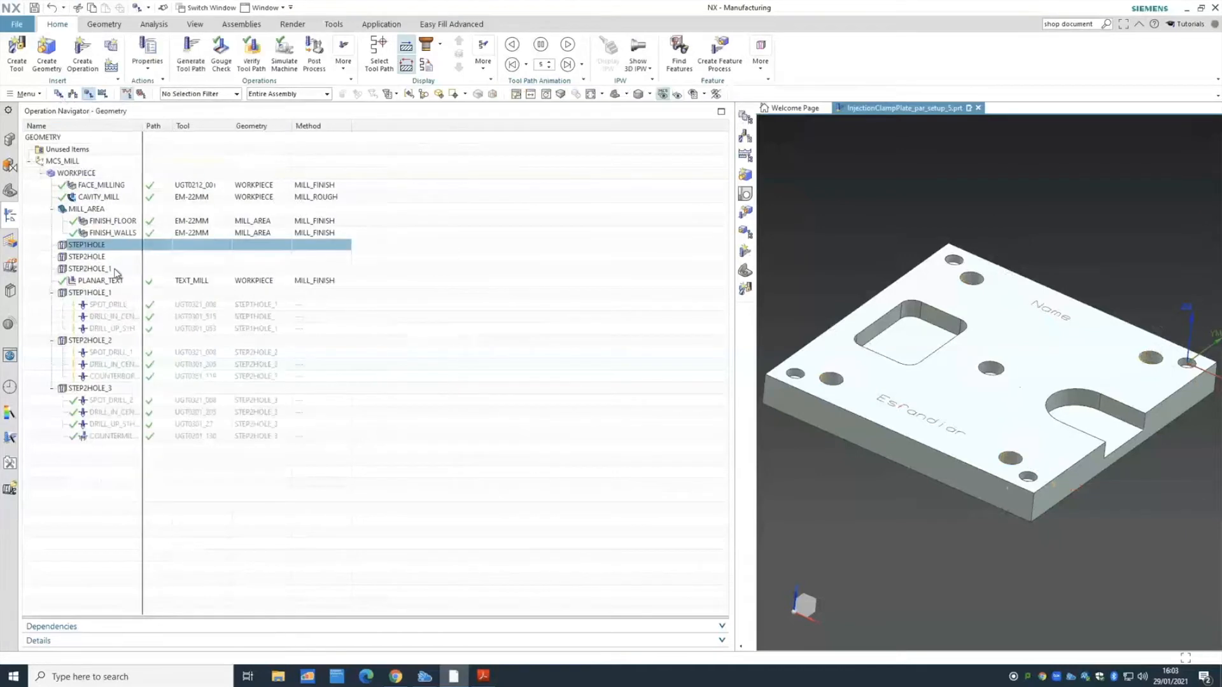
click(61, 94)
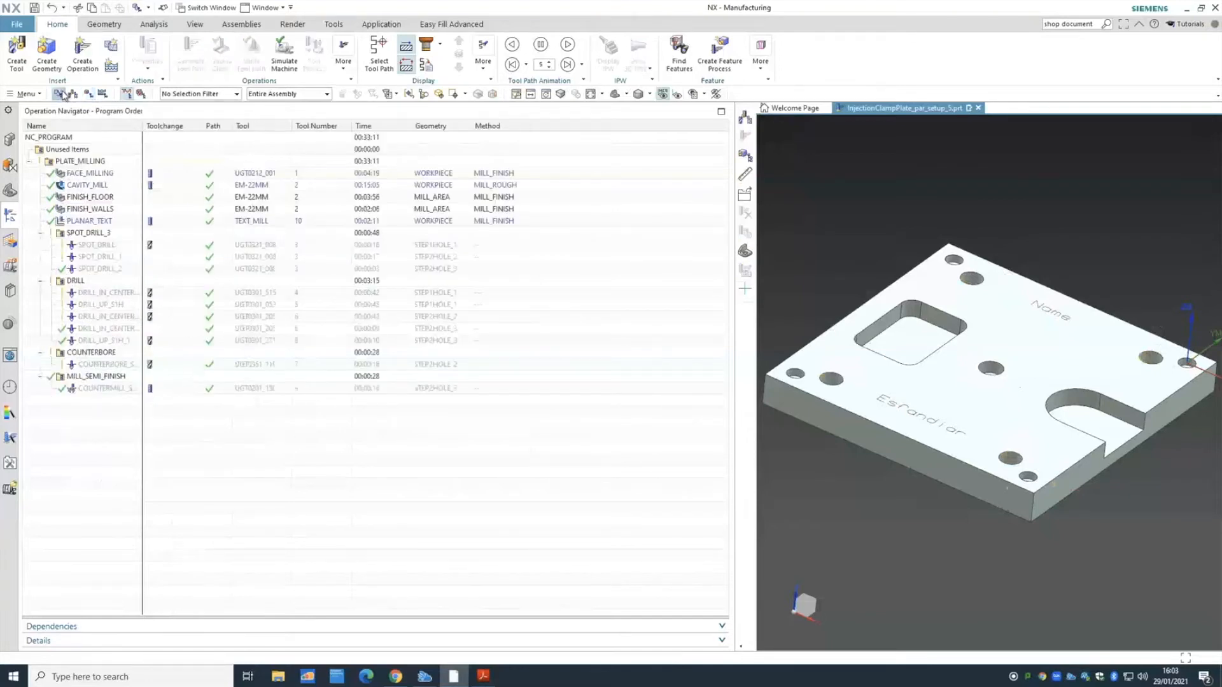
click(73, 94)
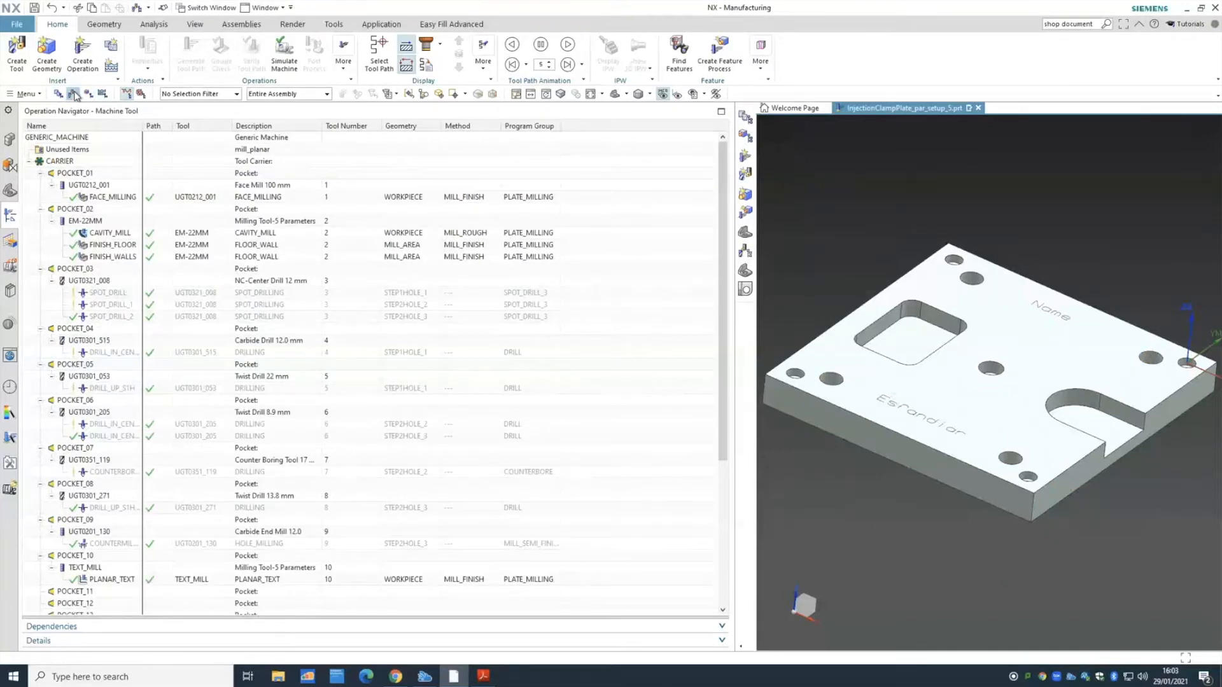
click(88, 94)
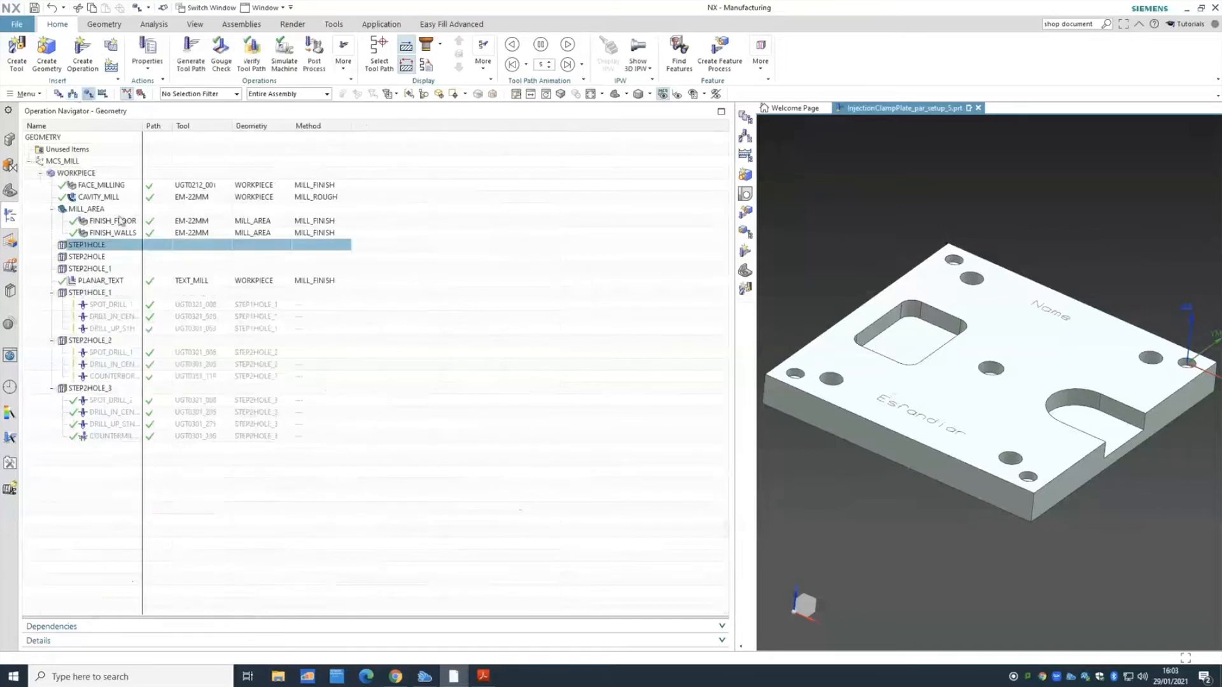
- Re-edit STEP1HOLE, move STEP1HOLE_5 below STEP1HOLE_6 again, verify the order and accept
right_click(95, 252)
click(119, 257)
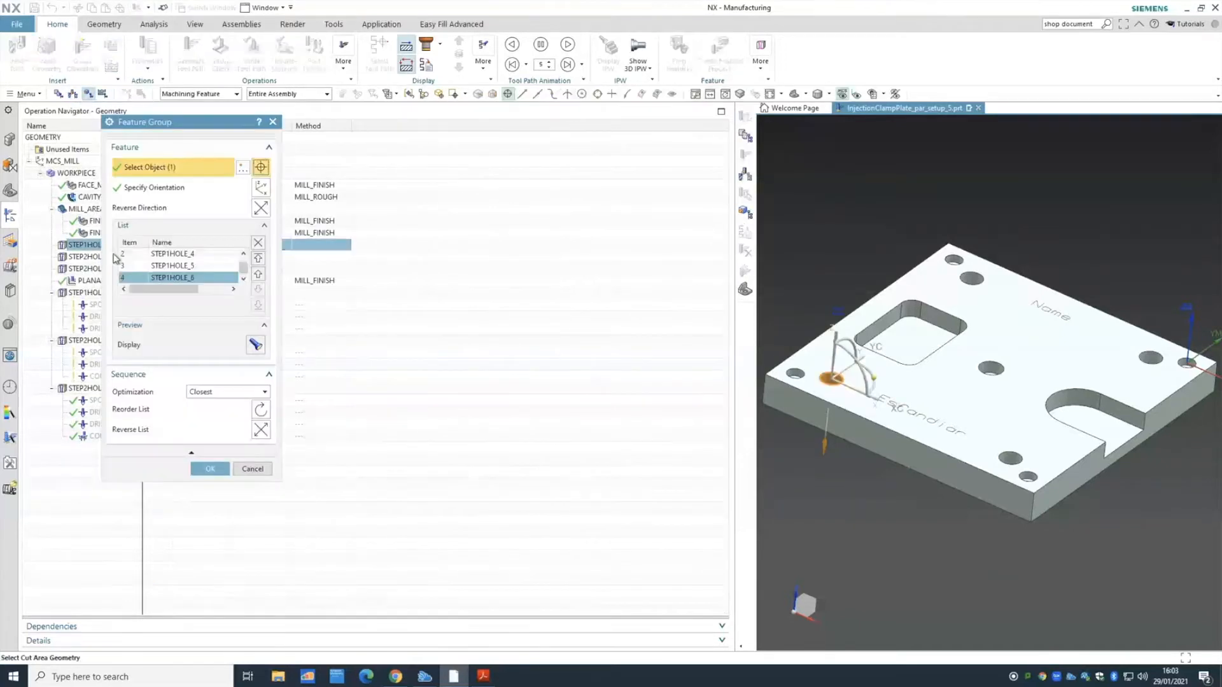
click(209, 256)
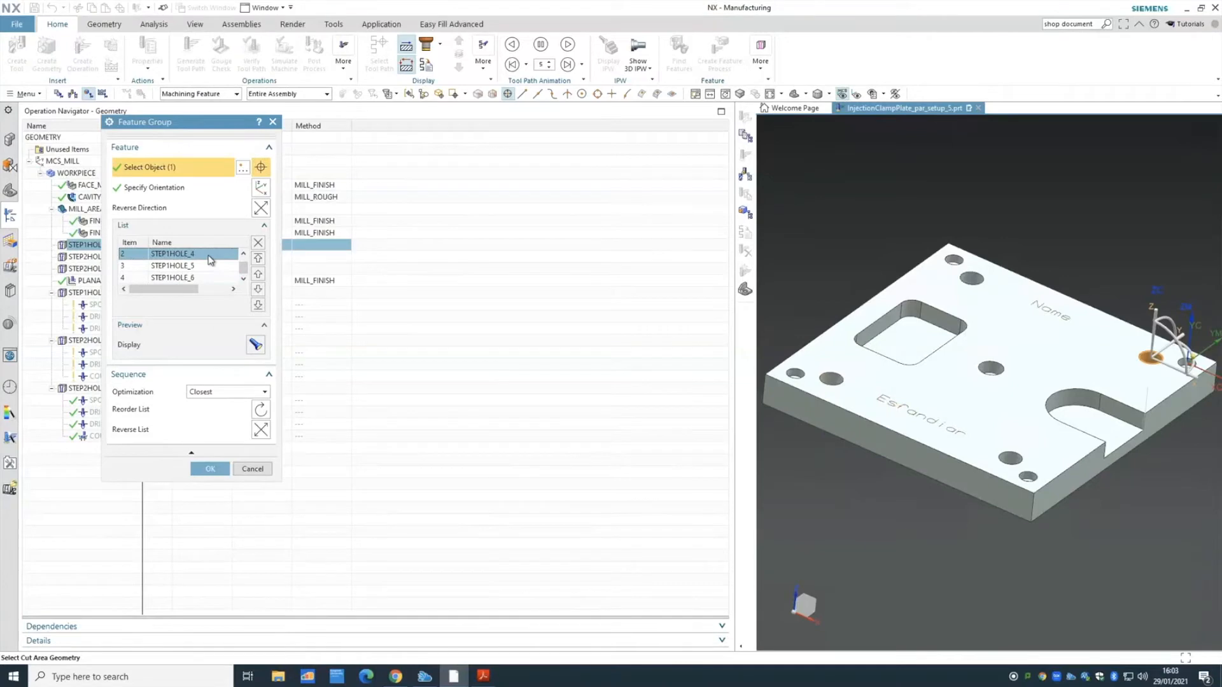
key(Up)
key(Down)
key(Down)
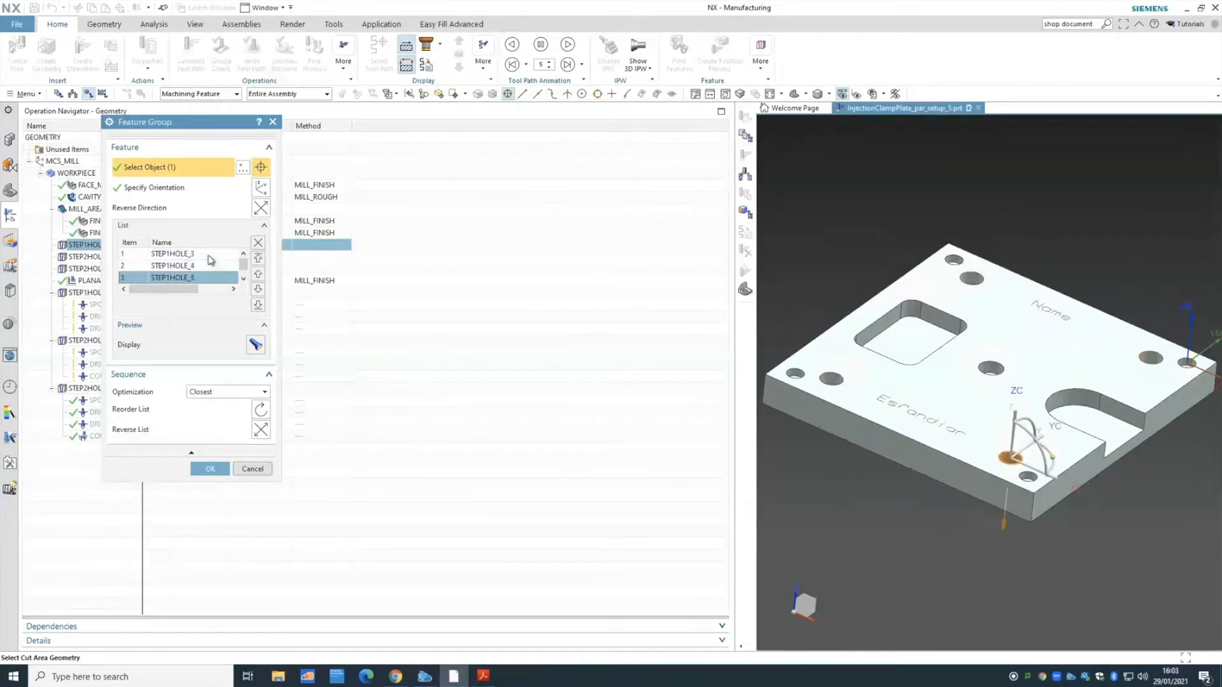
click(260, 290)
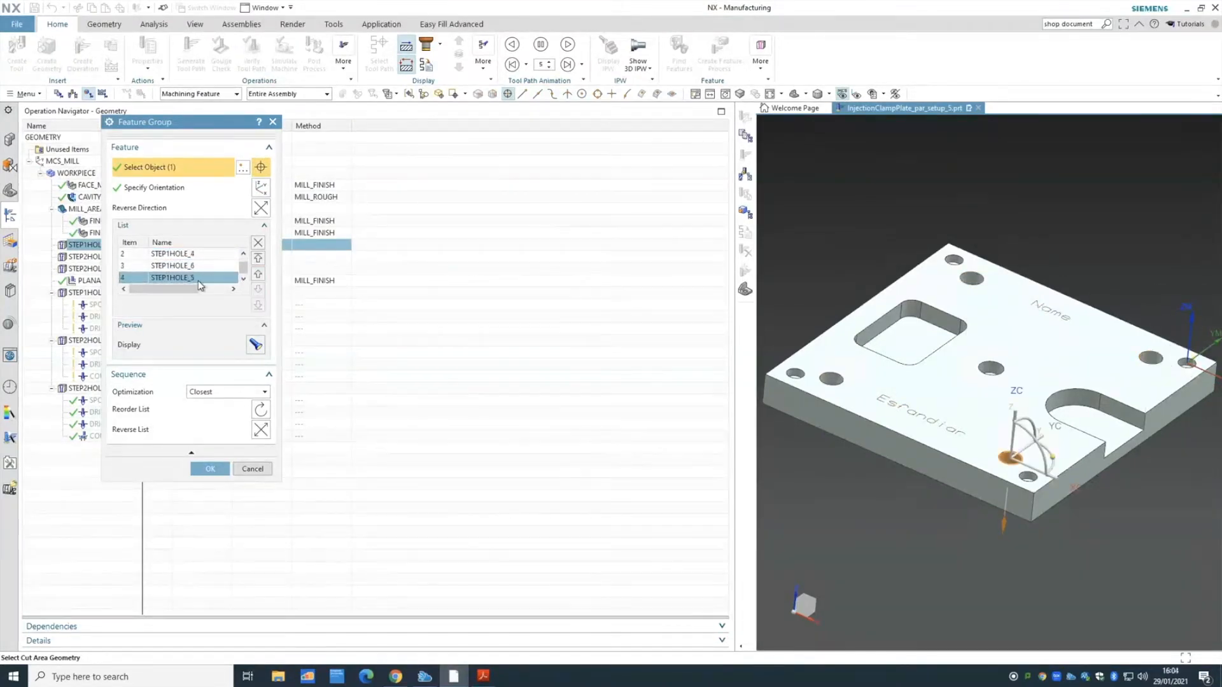
click(196, 257)
scroll(197, 257, up, 1)
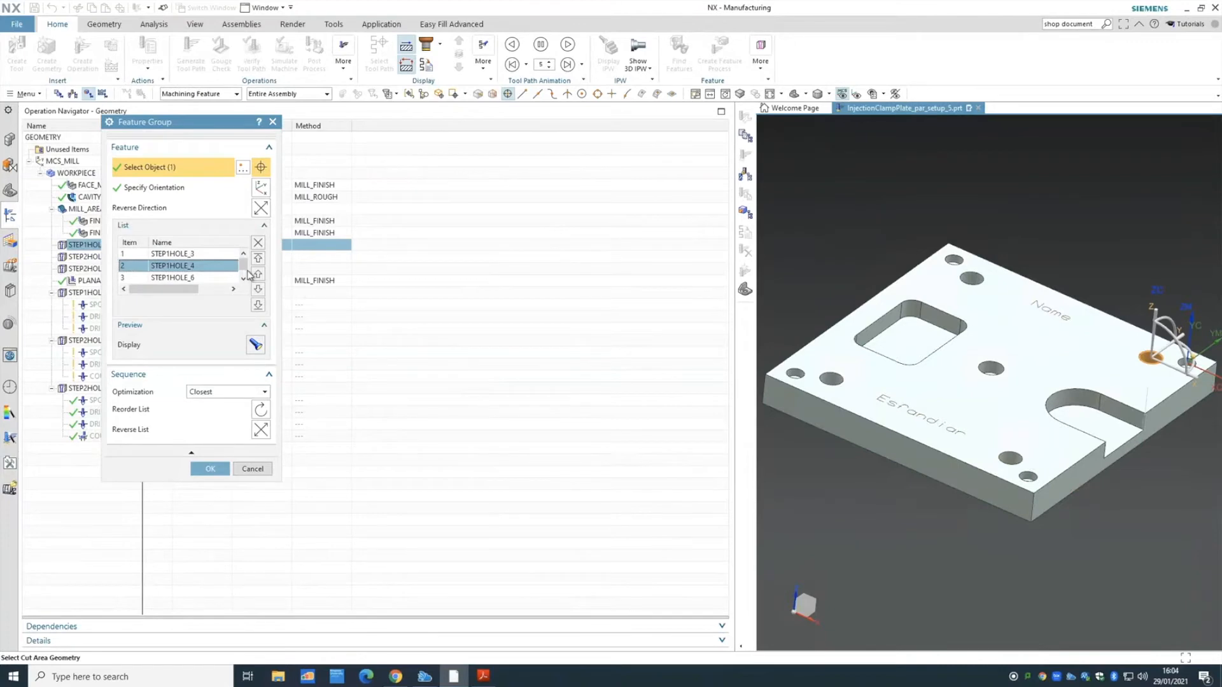
click(211, 257)
key(Down)
key(Down)
key(Down)
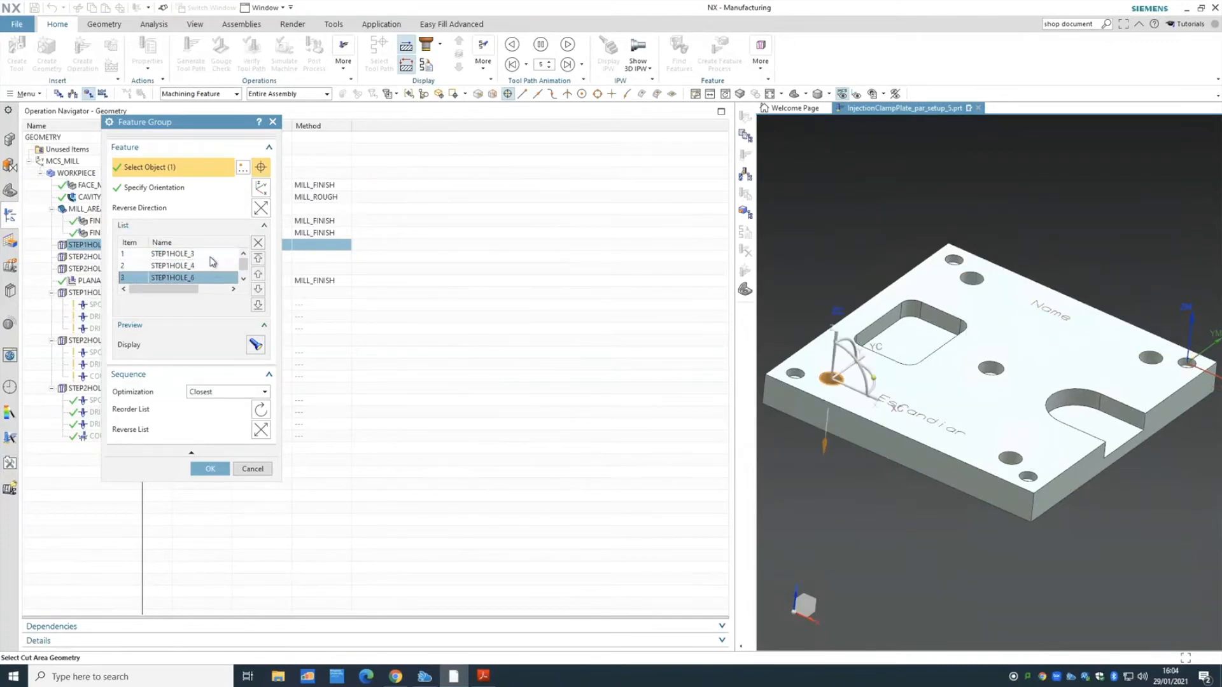
click(213, 469)
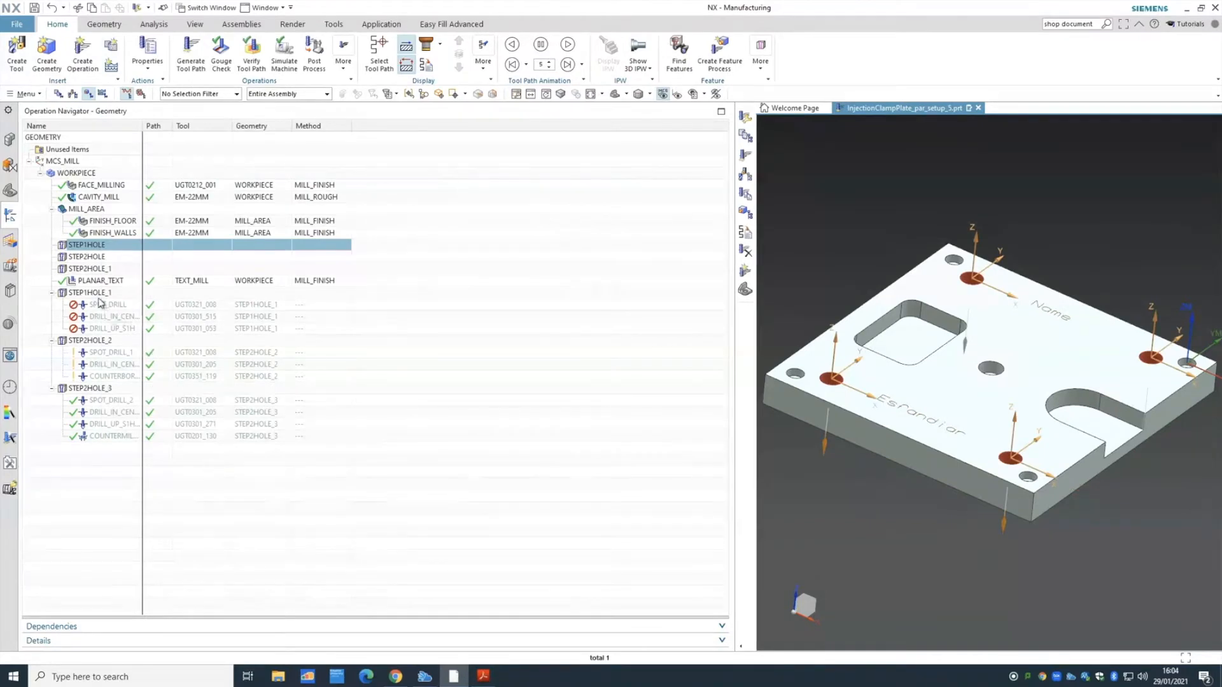
- In Program Order View, generate tool paths for the whole PLATE_MILLING program and accept them
click(58, 93)
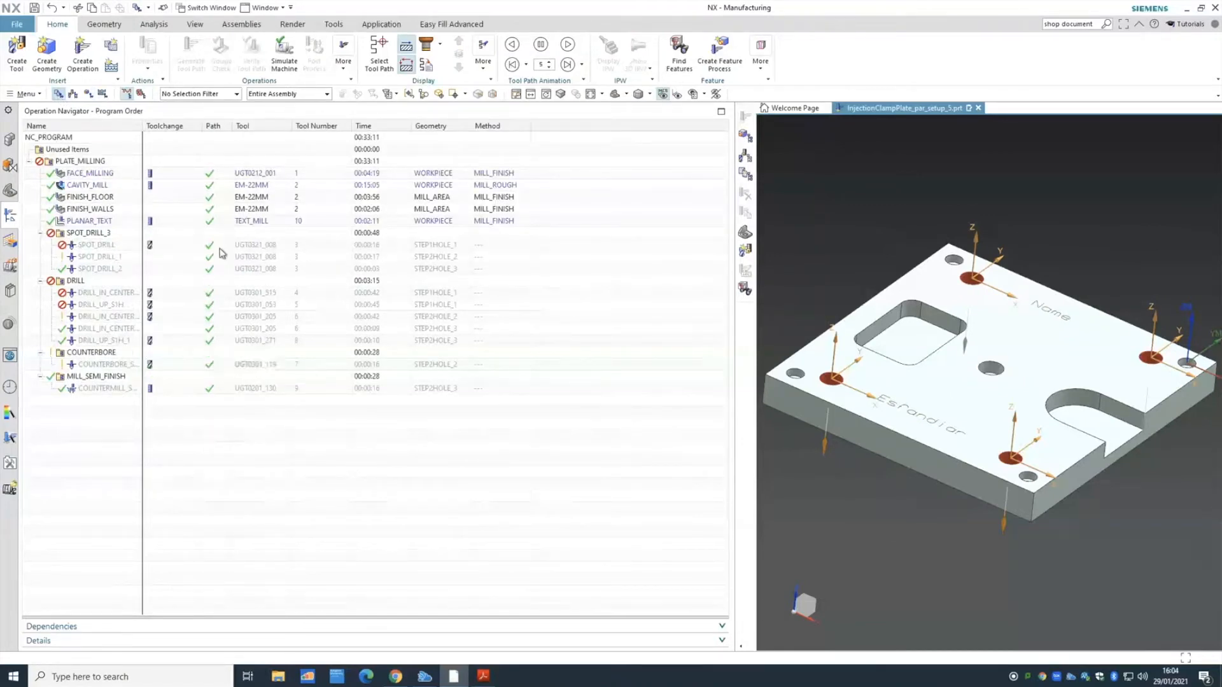
mouse_move(369, 167)
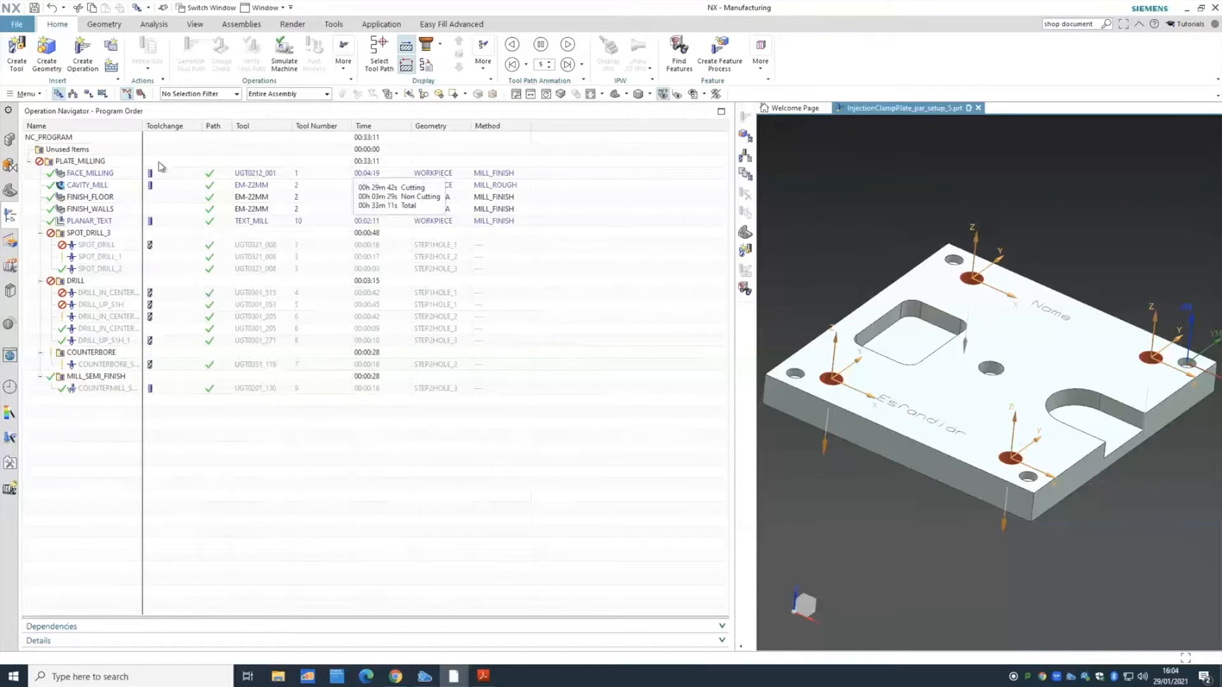
right_click(83, 164)
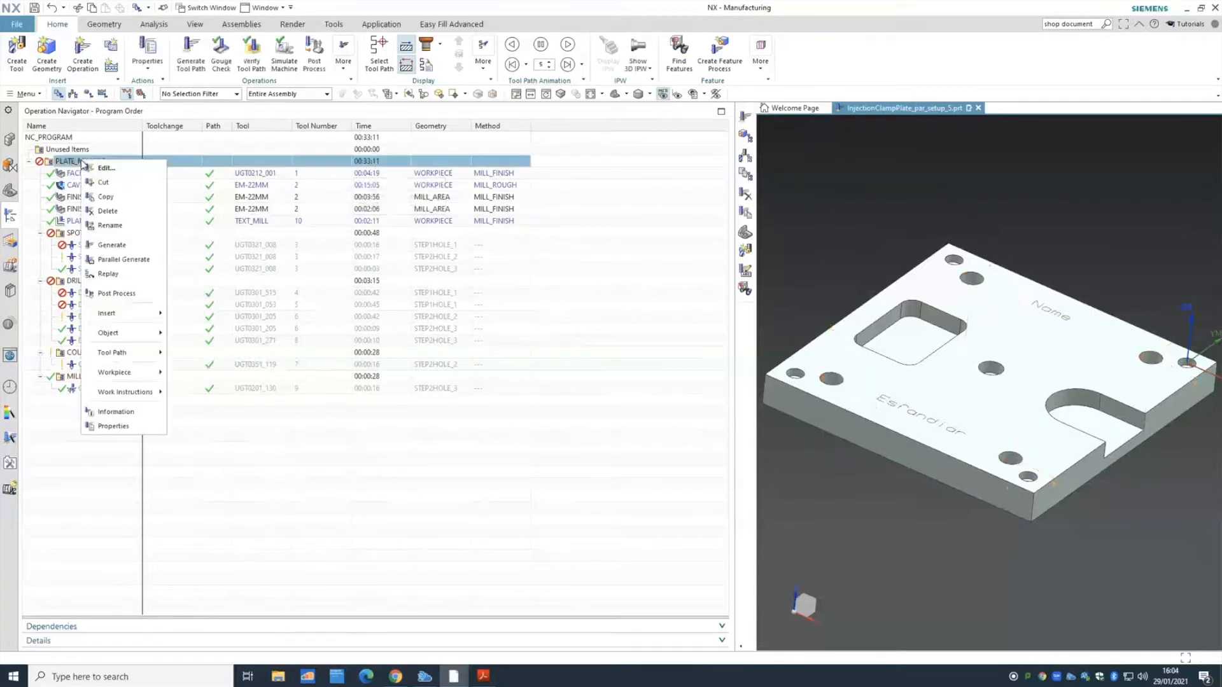
click(130, 246)
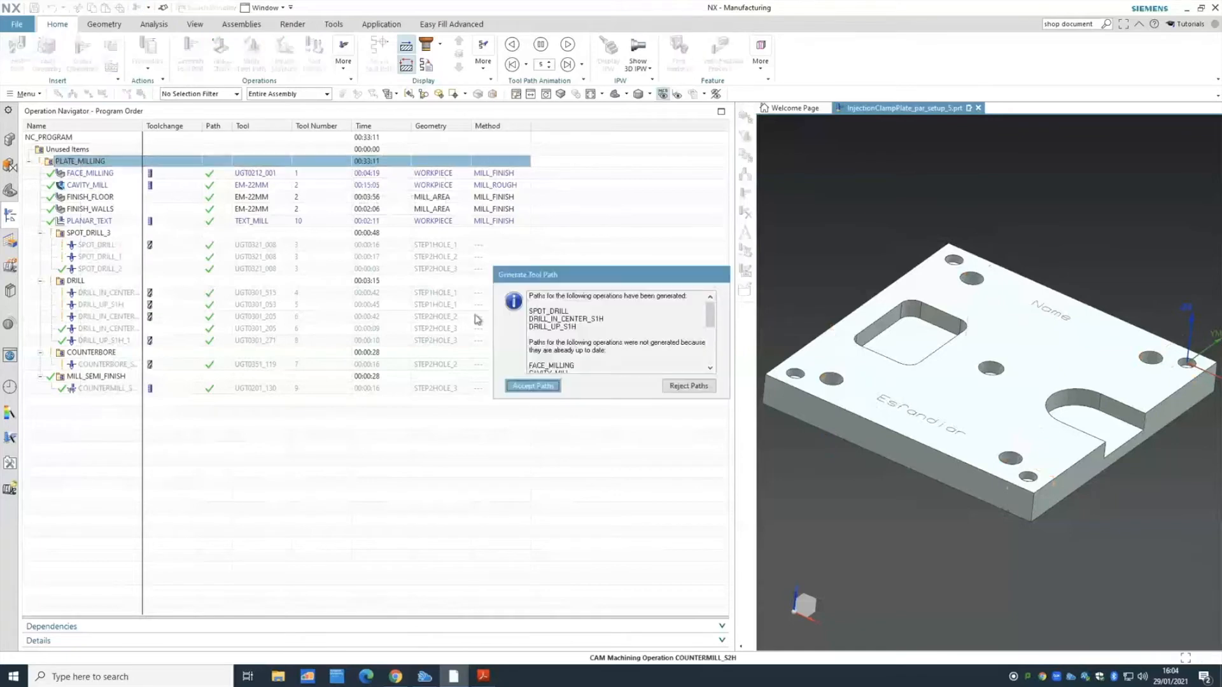
click(542, 388)
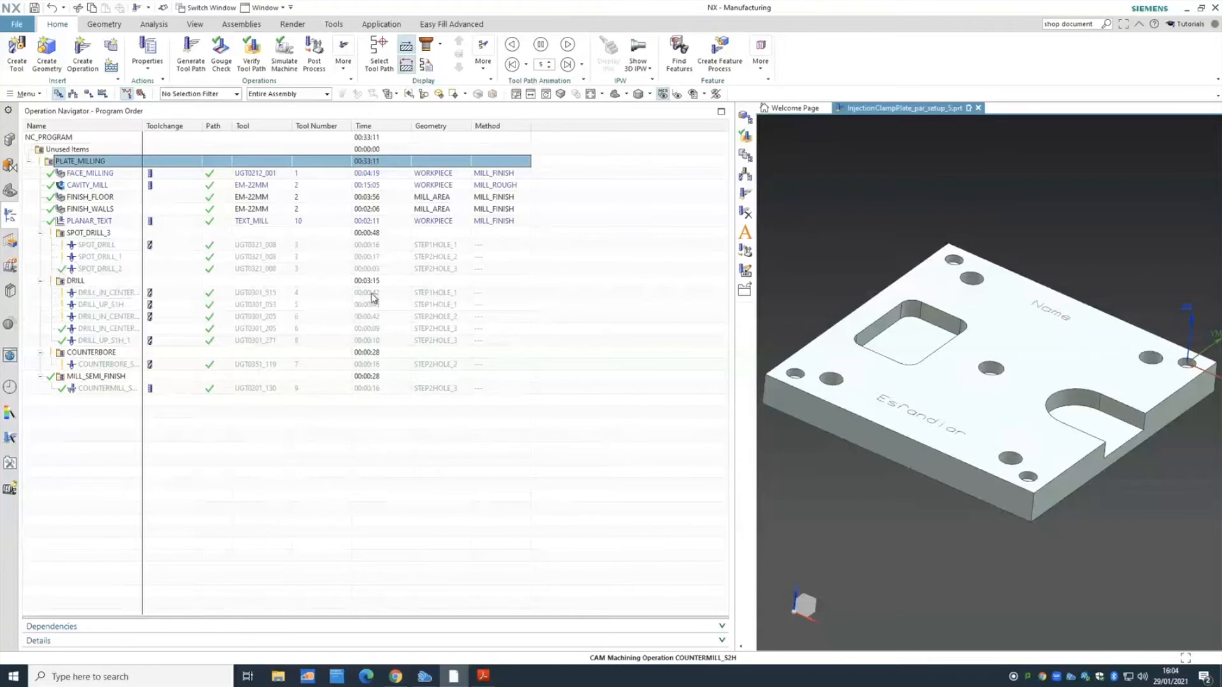
mouse_move(376, 299)
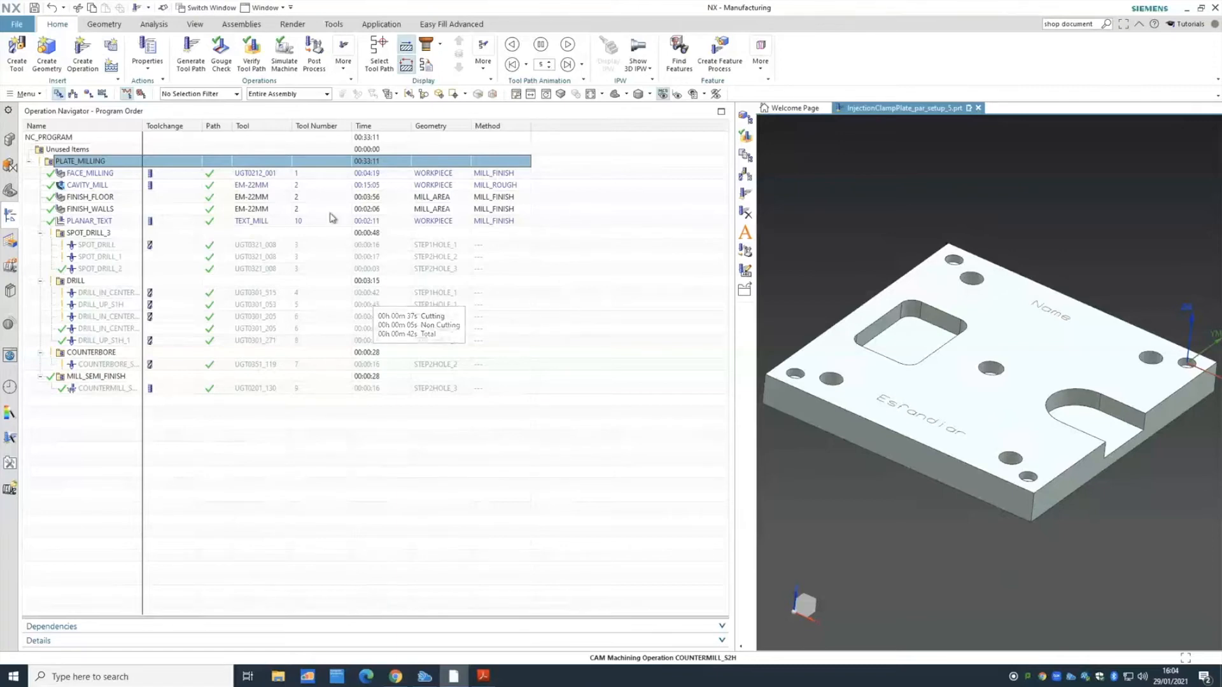
- Open the STEP1HOLE_1 feature group for editing and inspect holes STEP1HOLE_3 and STEP1HOLE_4
click(89, 94)
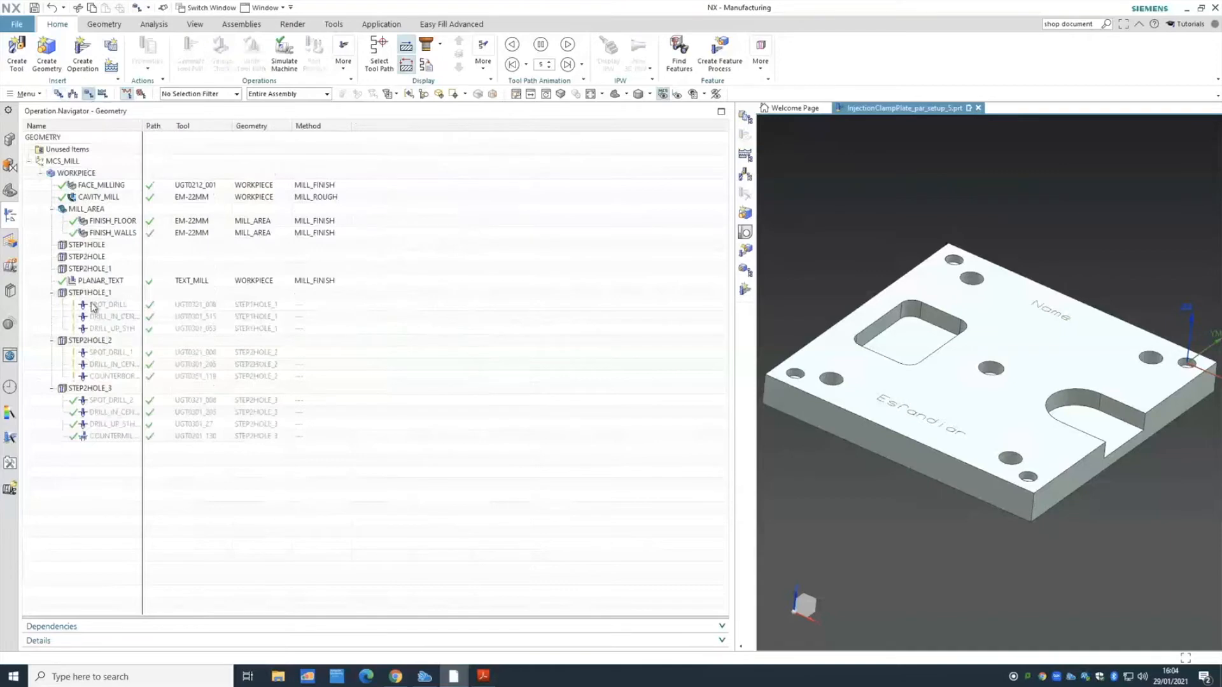
right_click(94, 293)
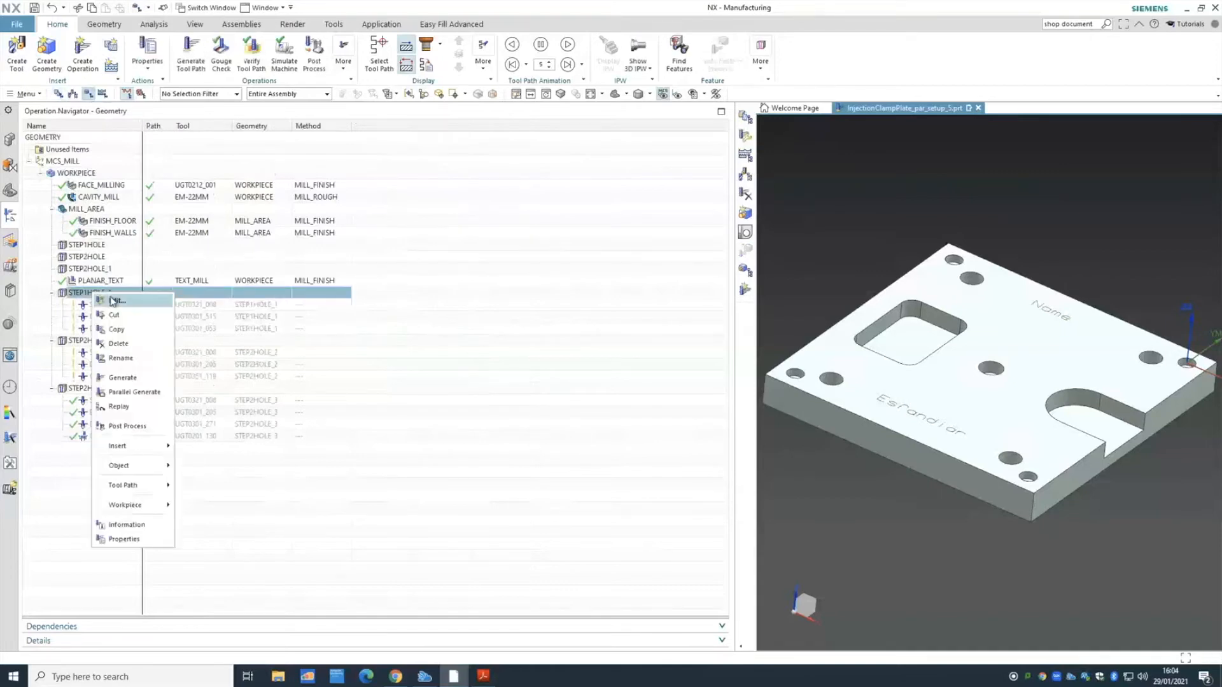
click(100, 246)
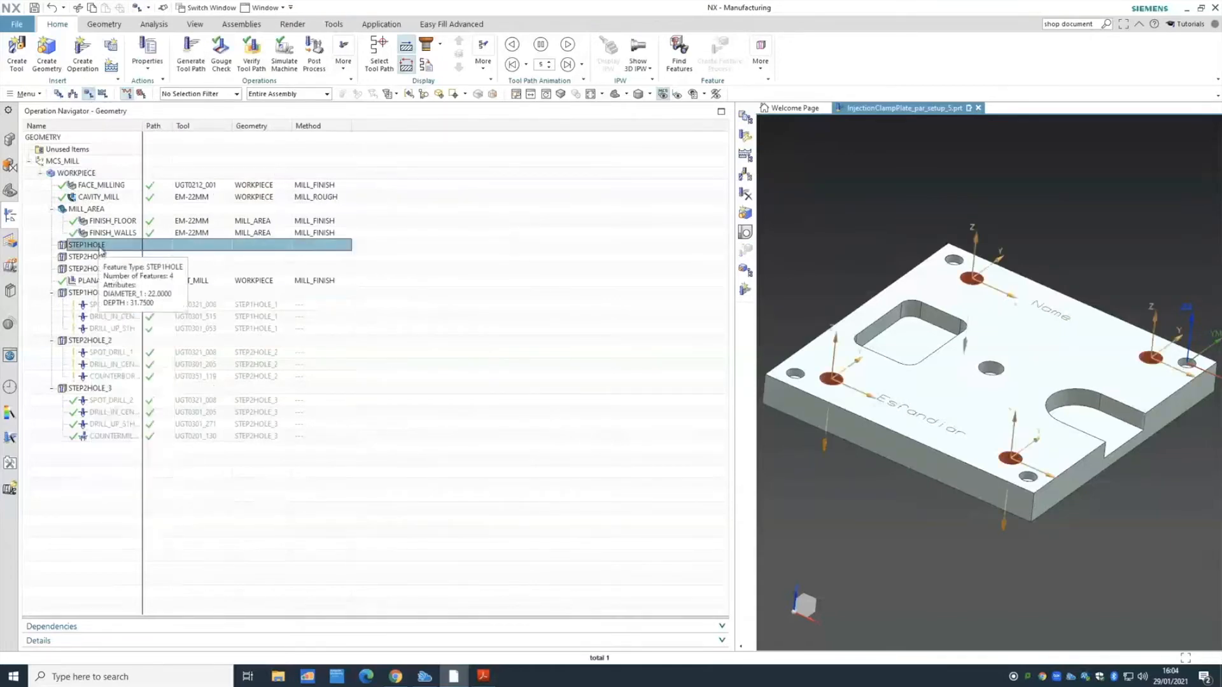
click(89, 258)
click(87, 293)
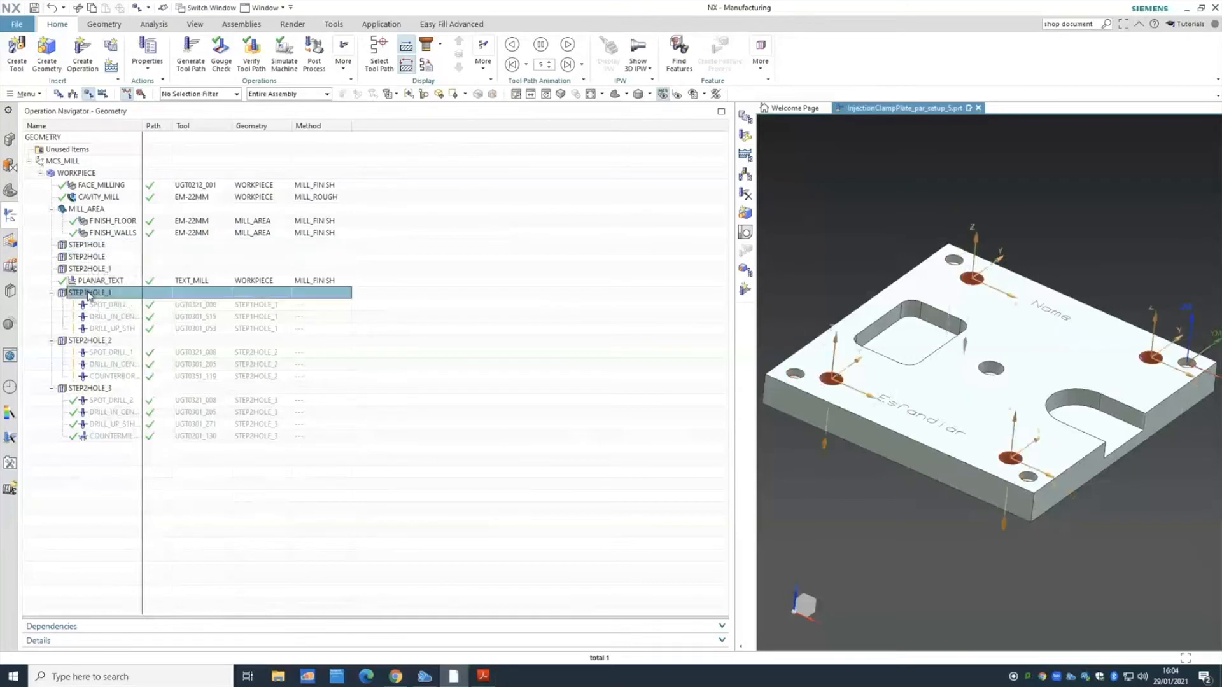
right_click(88, 294)
click(100, 301)
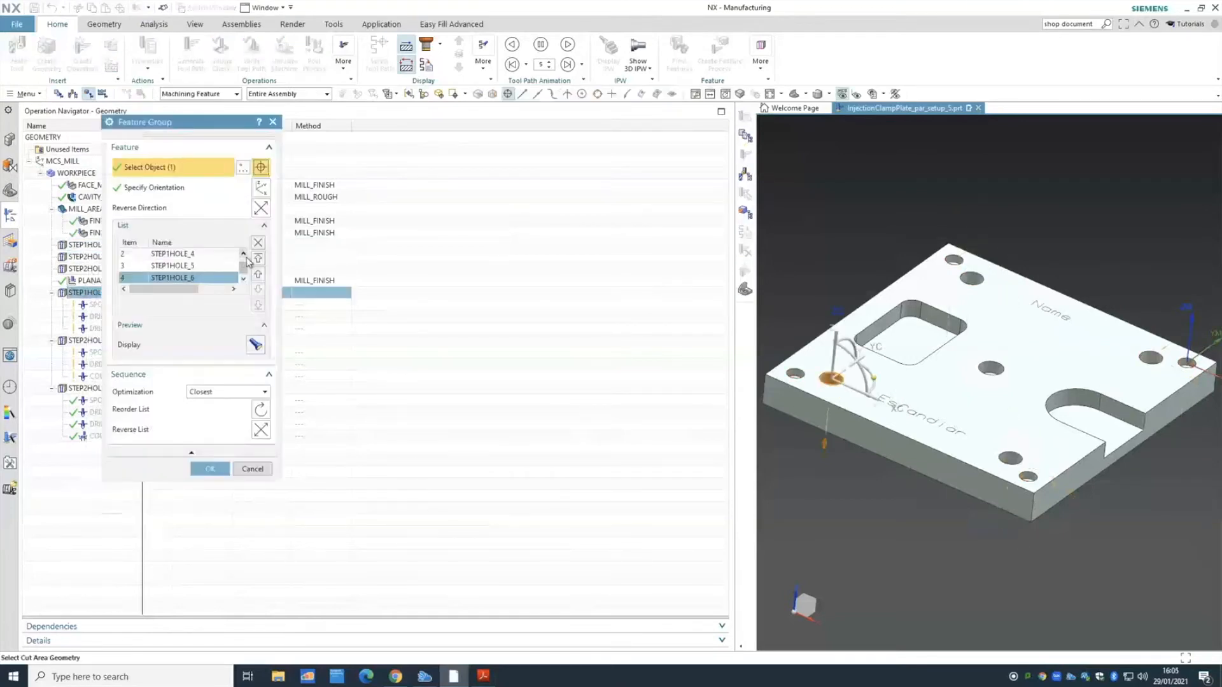
scroll(242, 257, up, 1)
click(203, 254)
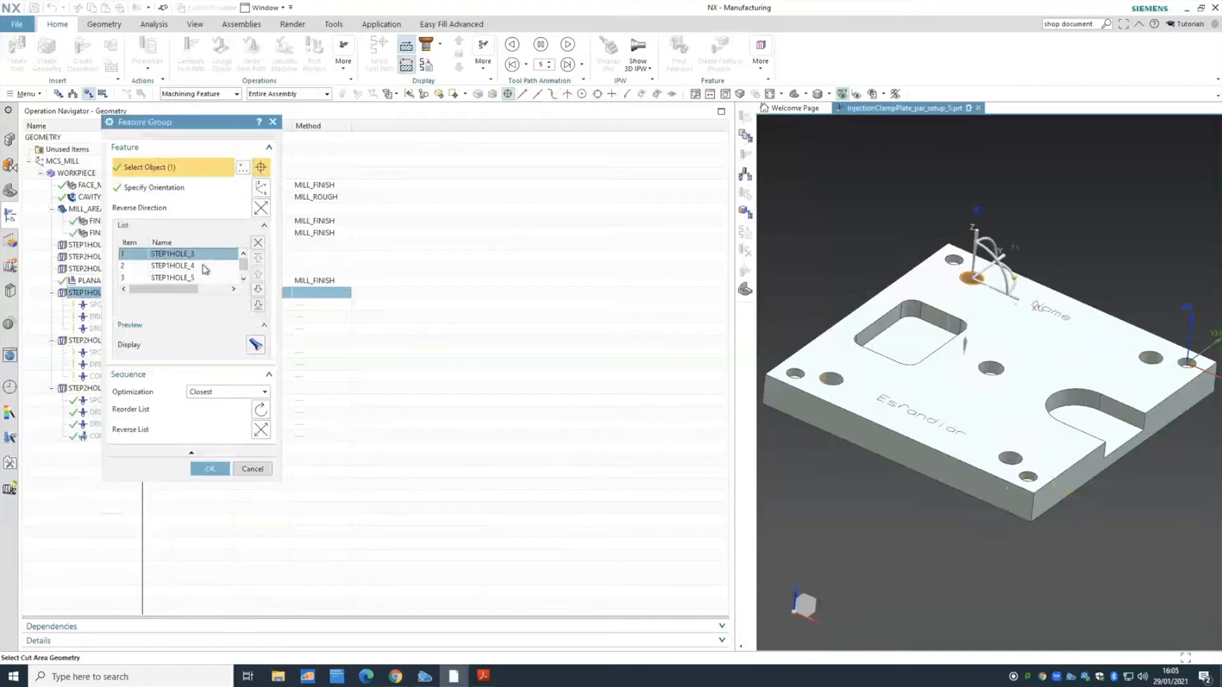
click(205, 266)
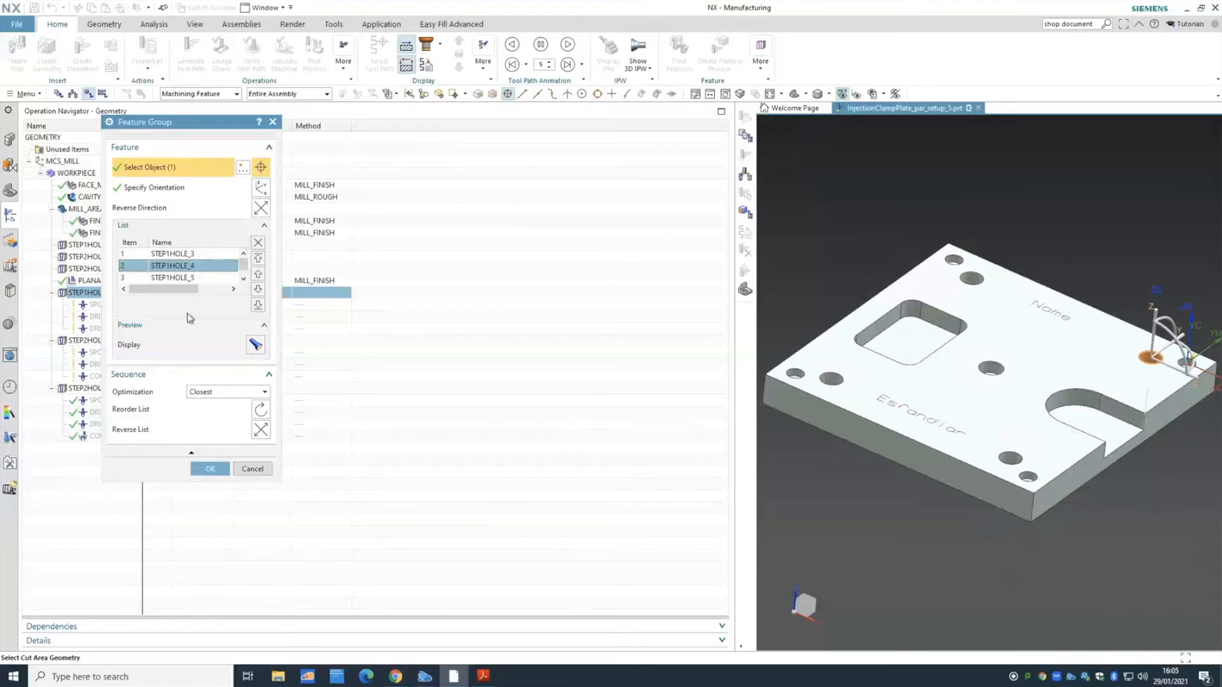
- Reorder the hole list using Closest optimization and review the resulting sequence
click(223, 393)
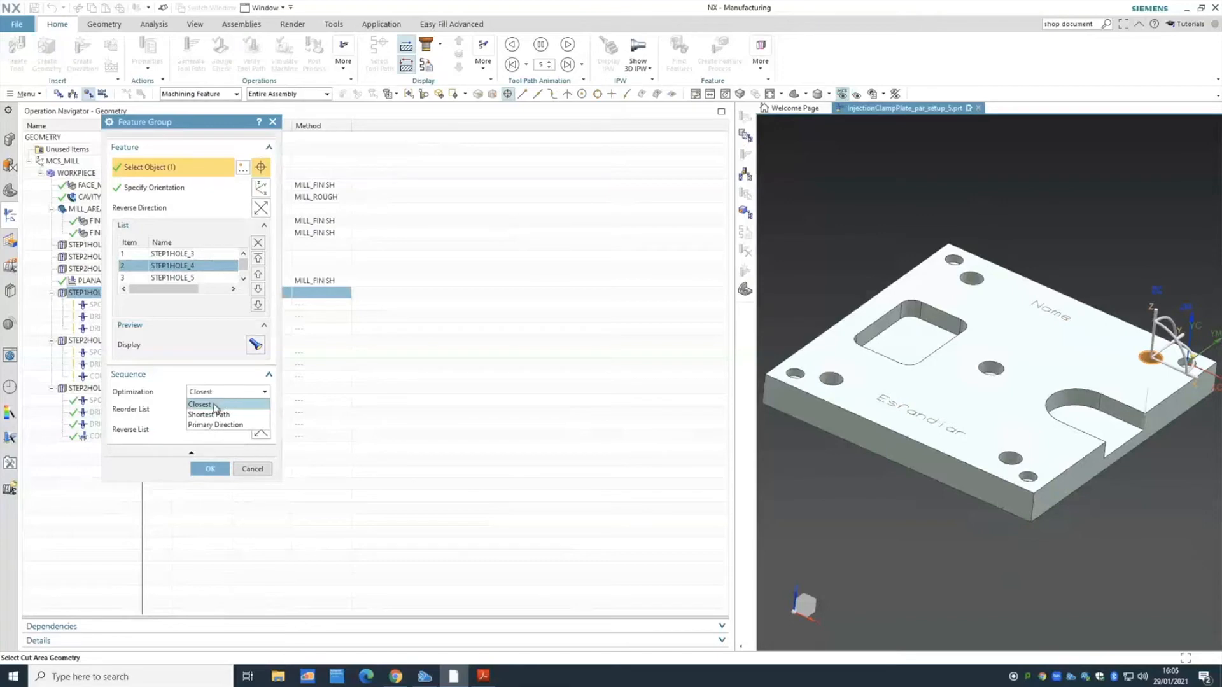
click(222, 404)
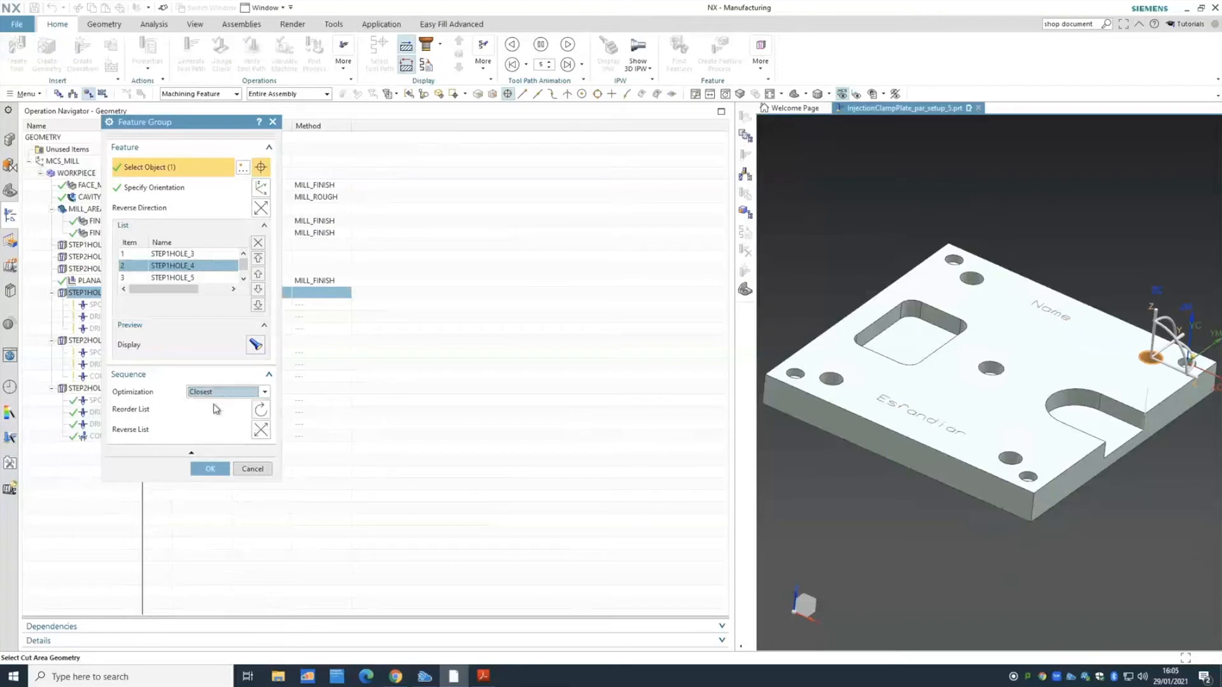
click(261, 409)
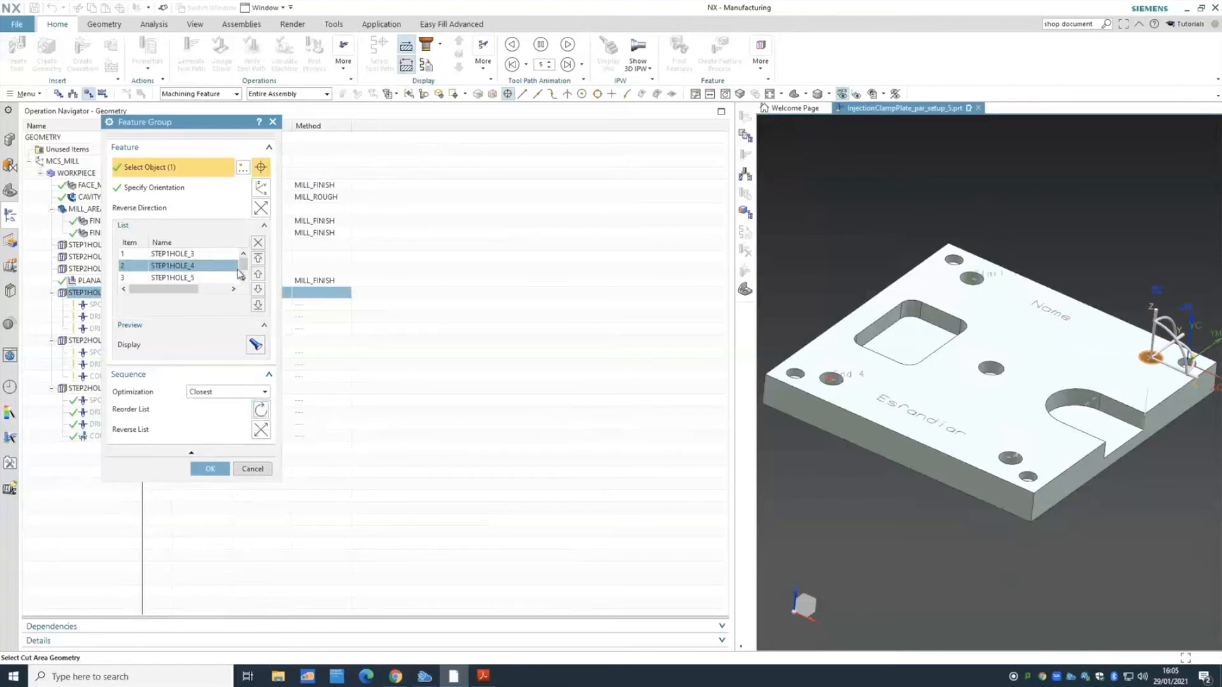
click(216, 254)
key(Down)
key(Down)
key(Down)
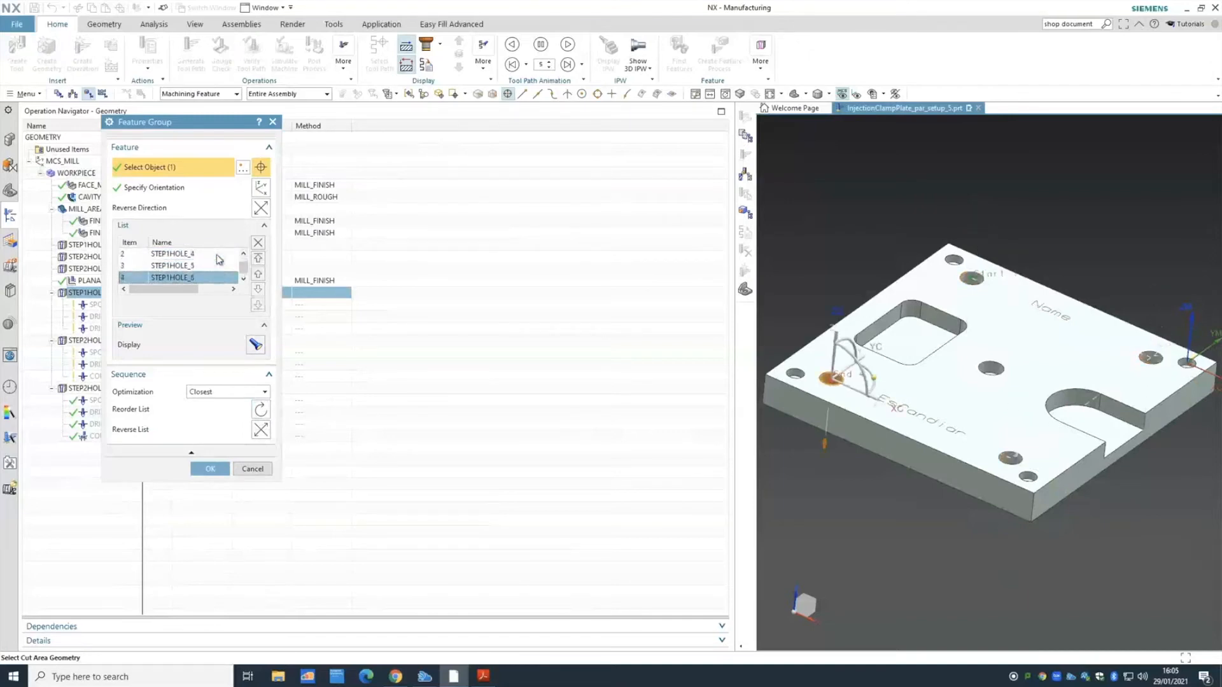
- Reorder the holes with Shortest Path optimization, check the new order, and confirm the edit
click(247, 391)
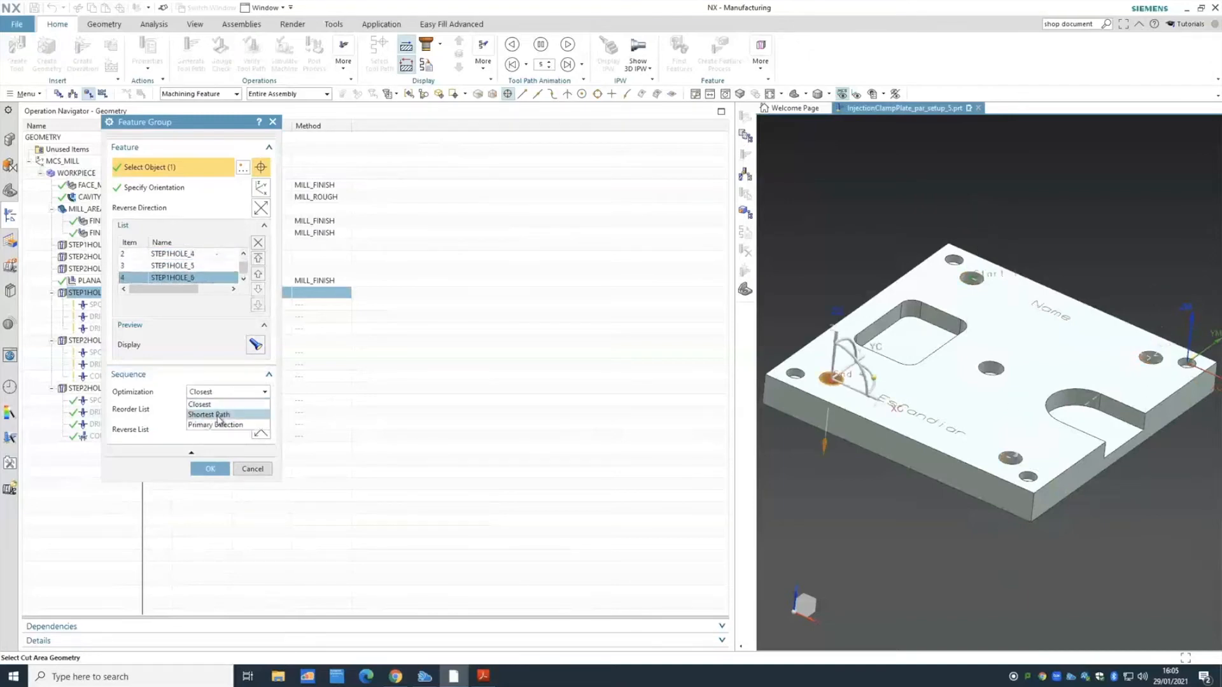
click(219, 413)
click(261, 409)
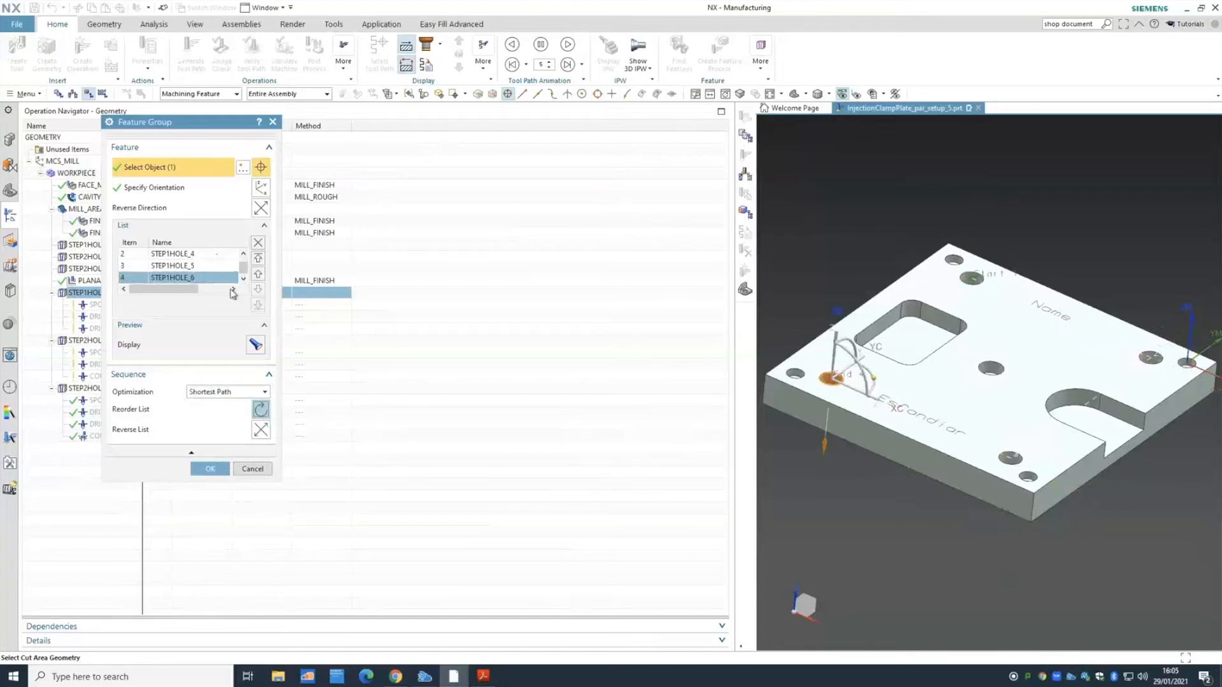
click(215, 254)
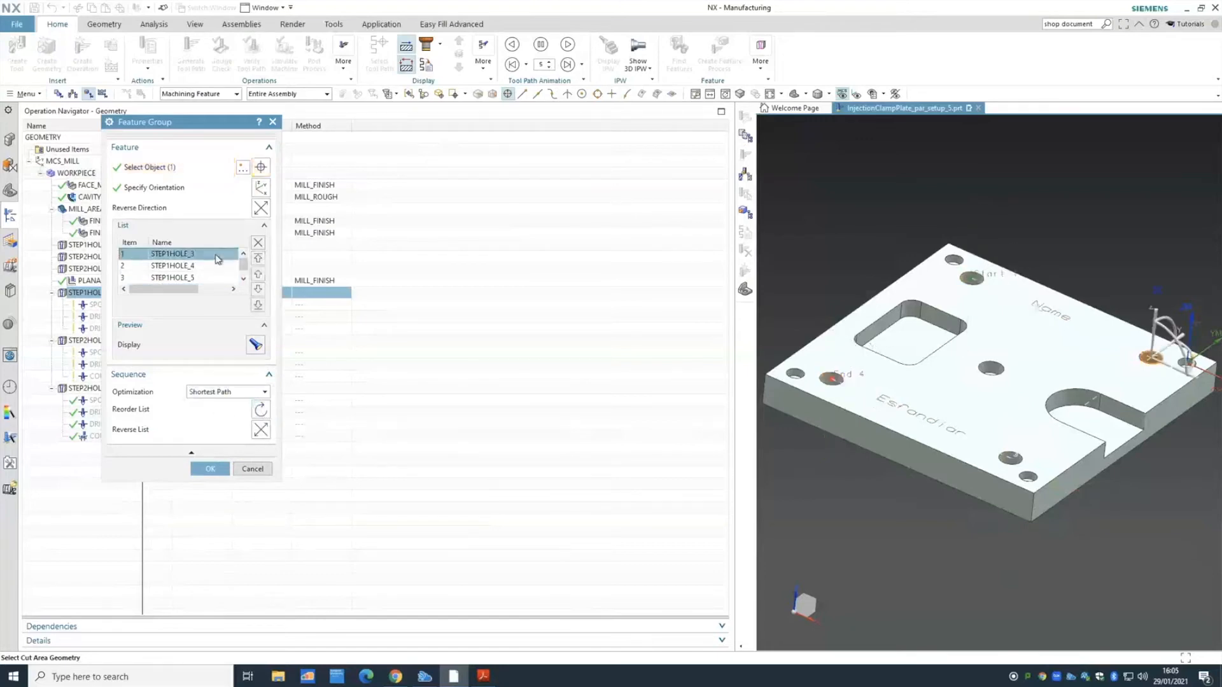
scroll(215, 254, up, 1)
key(Down)
key(Down)
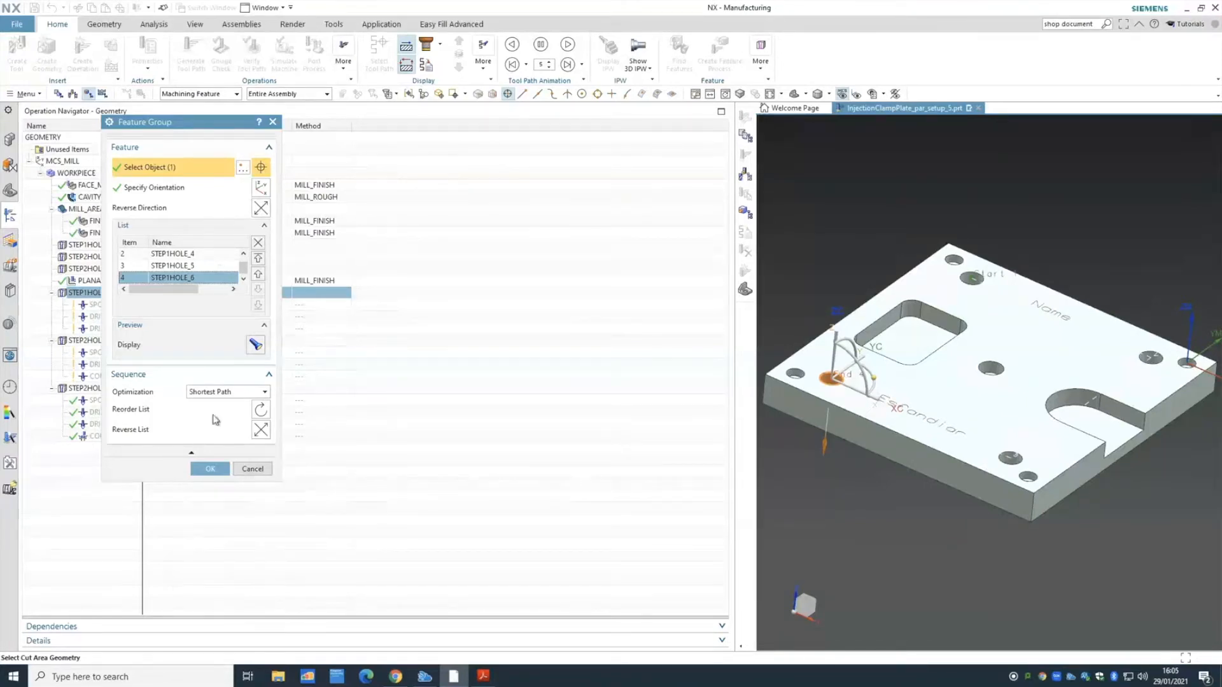
click(210, 467)
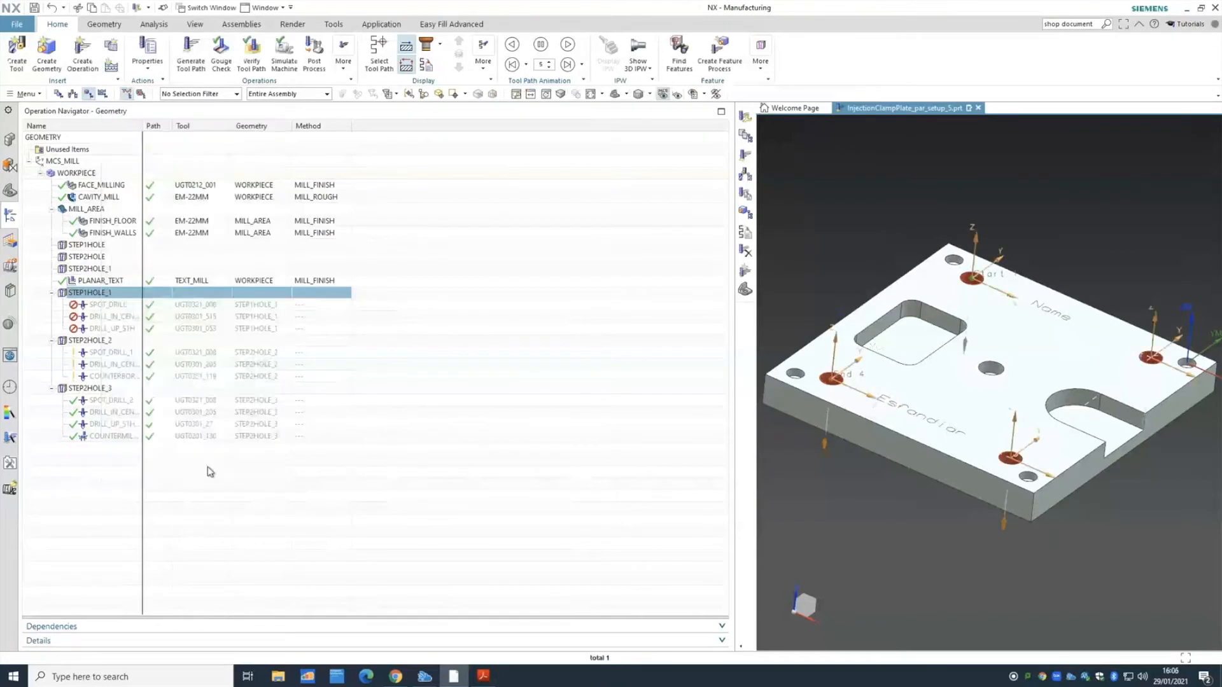
- Generate tool paths for SPOT_DRILL, DRILL_IN_CENTER_S1H and DRILL_UP_S1H under STEP1HOLE_1 and accept them
right_click(106, 301)
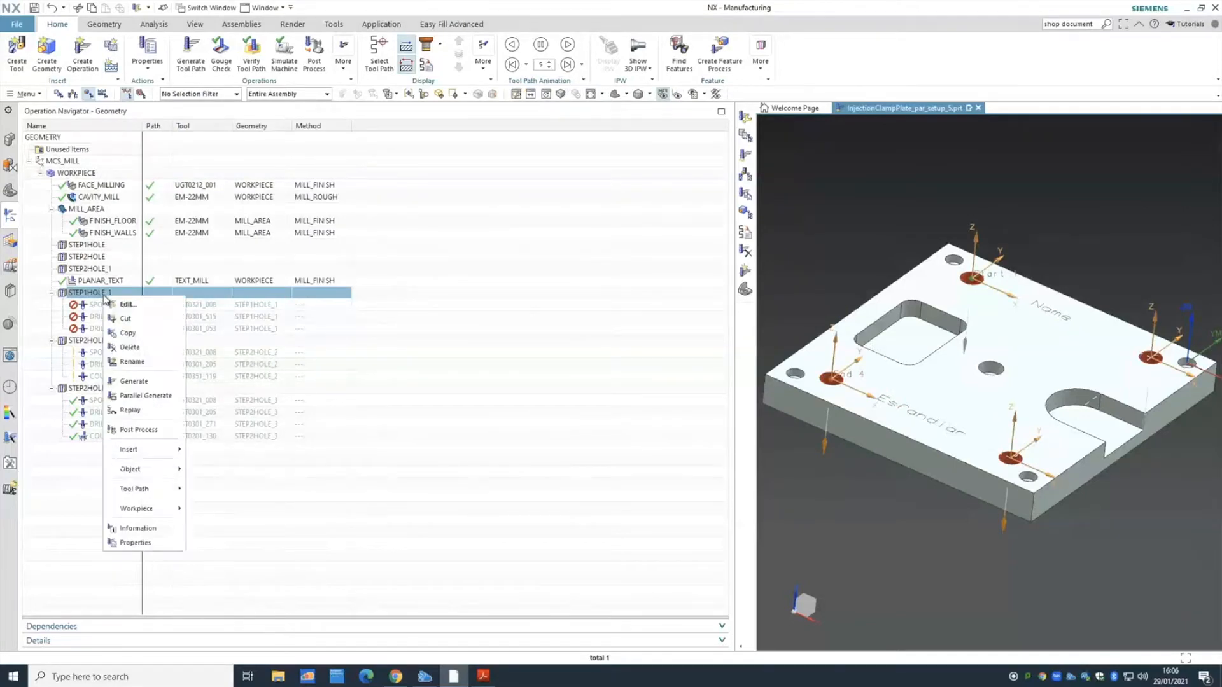
click(145, 380)
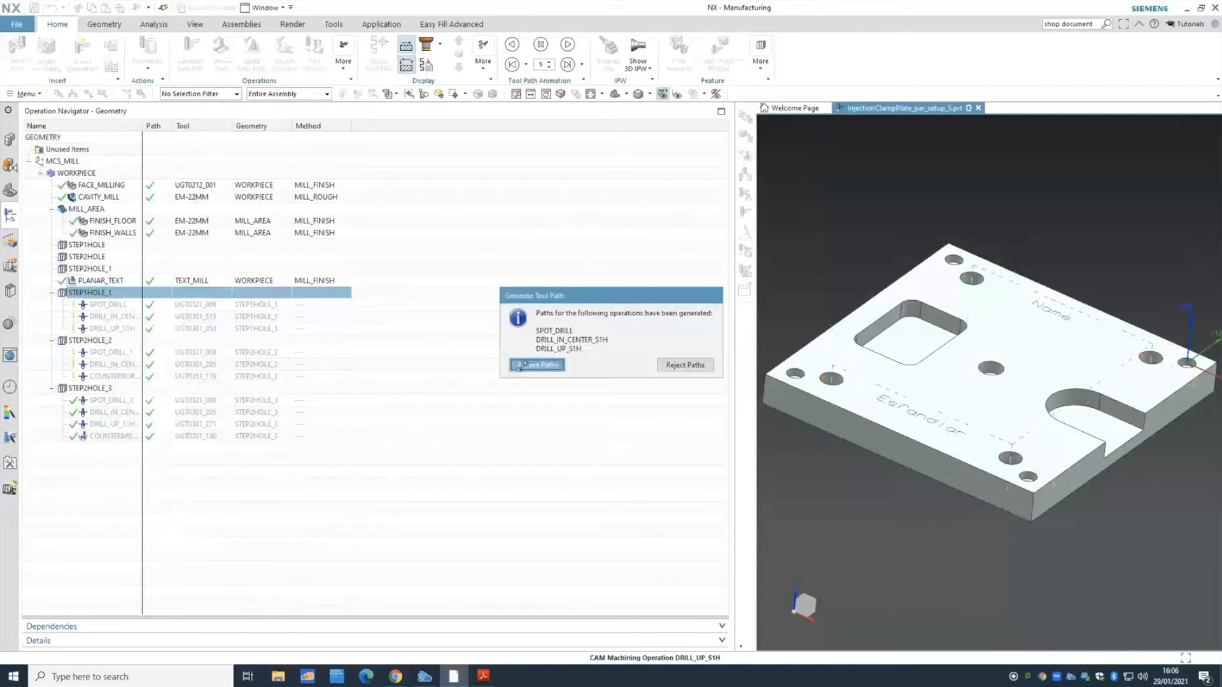
click(524, 366)
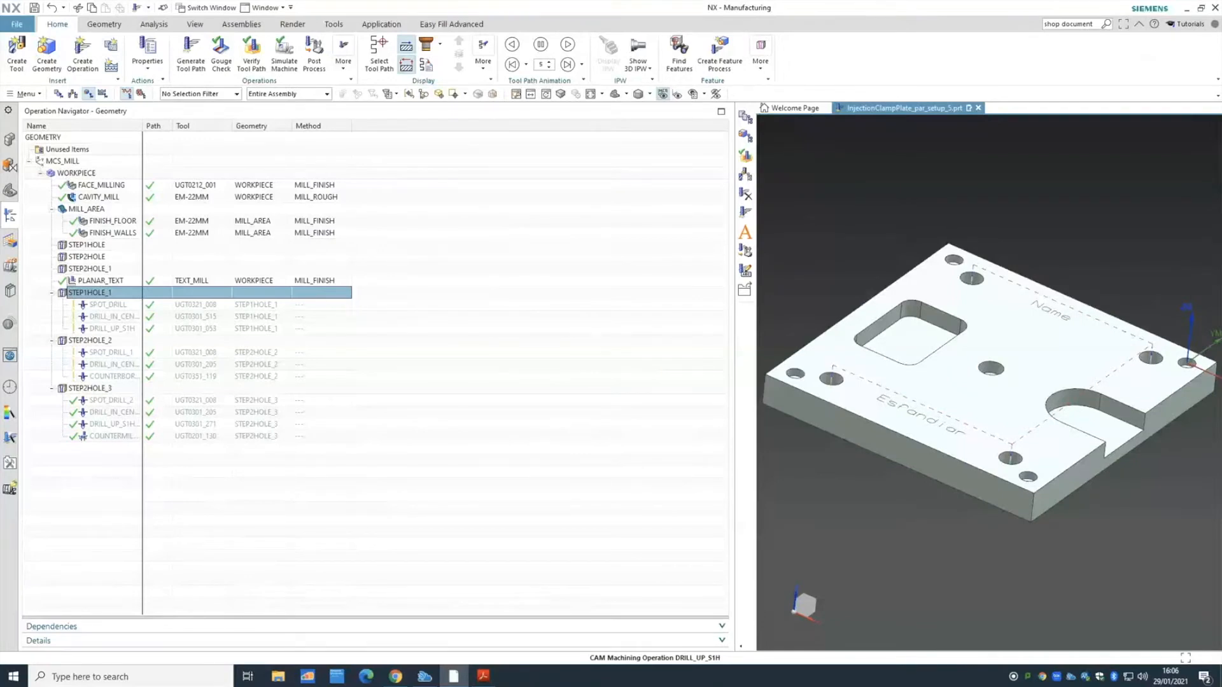
- Disconnect the current remote desktop session
click(395, 677)
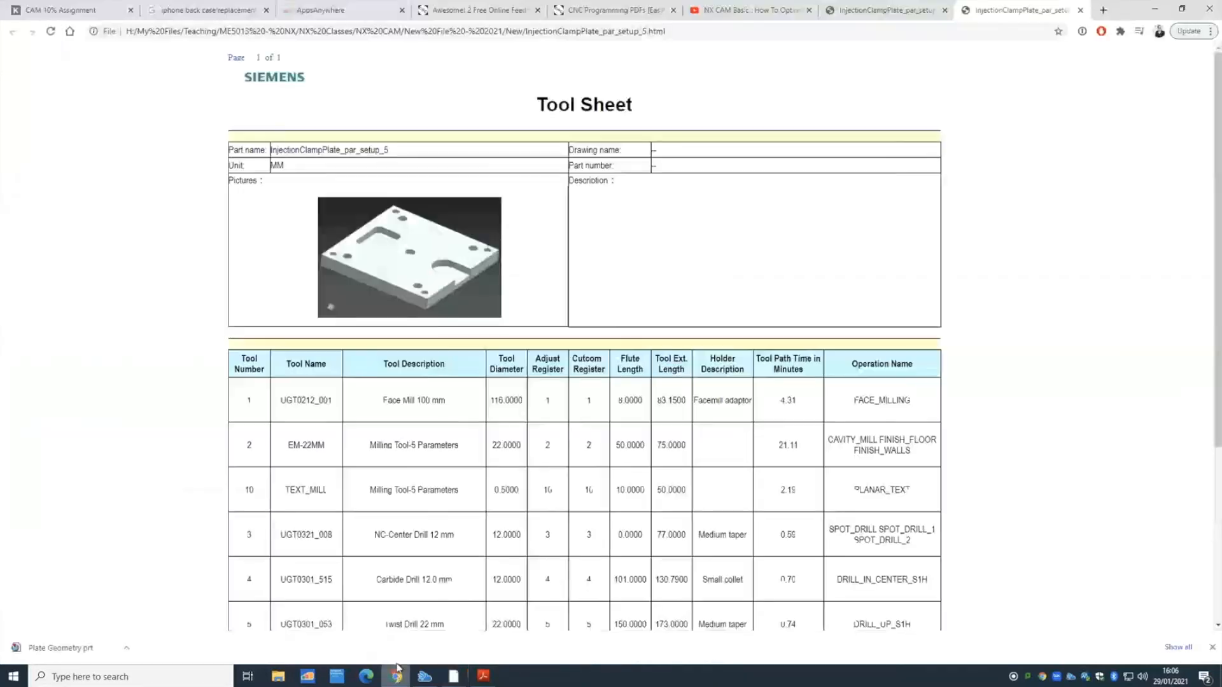
click(757, 7)
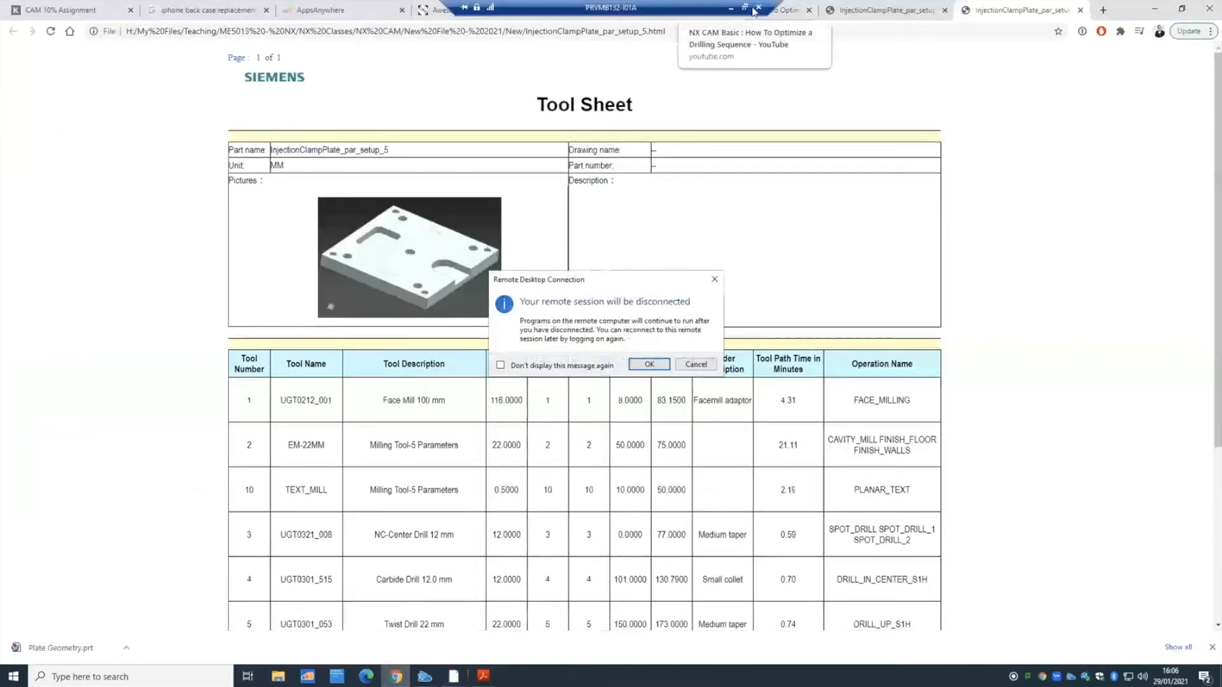
click(649, 364)
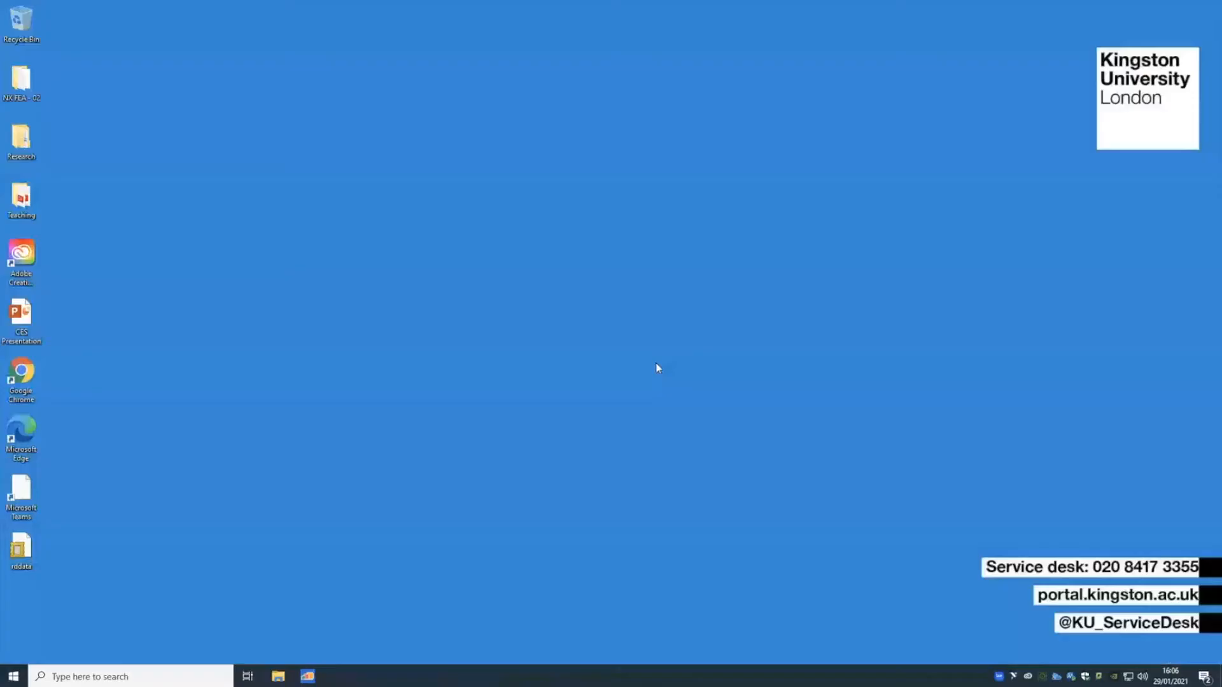
- Reconnect through Remote Desktop Connection with the account password and return YouTube to the search results
click(165, 678)
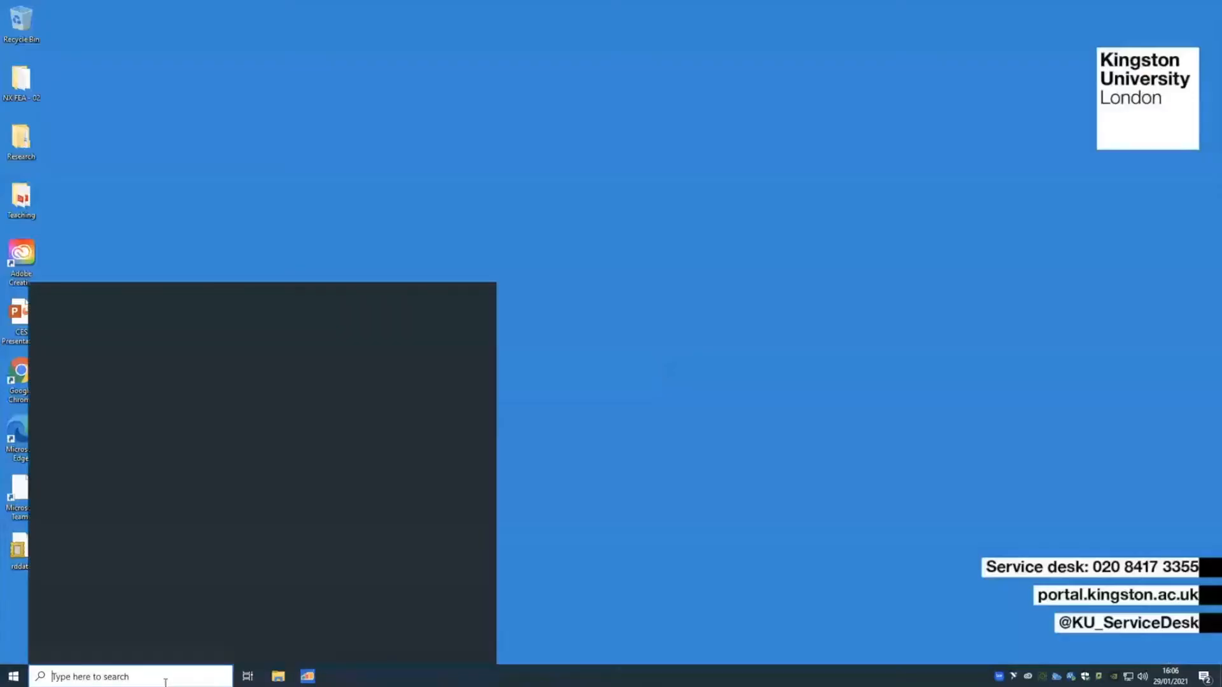
text(remeot)
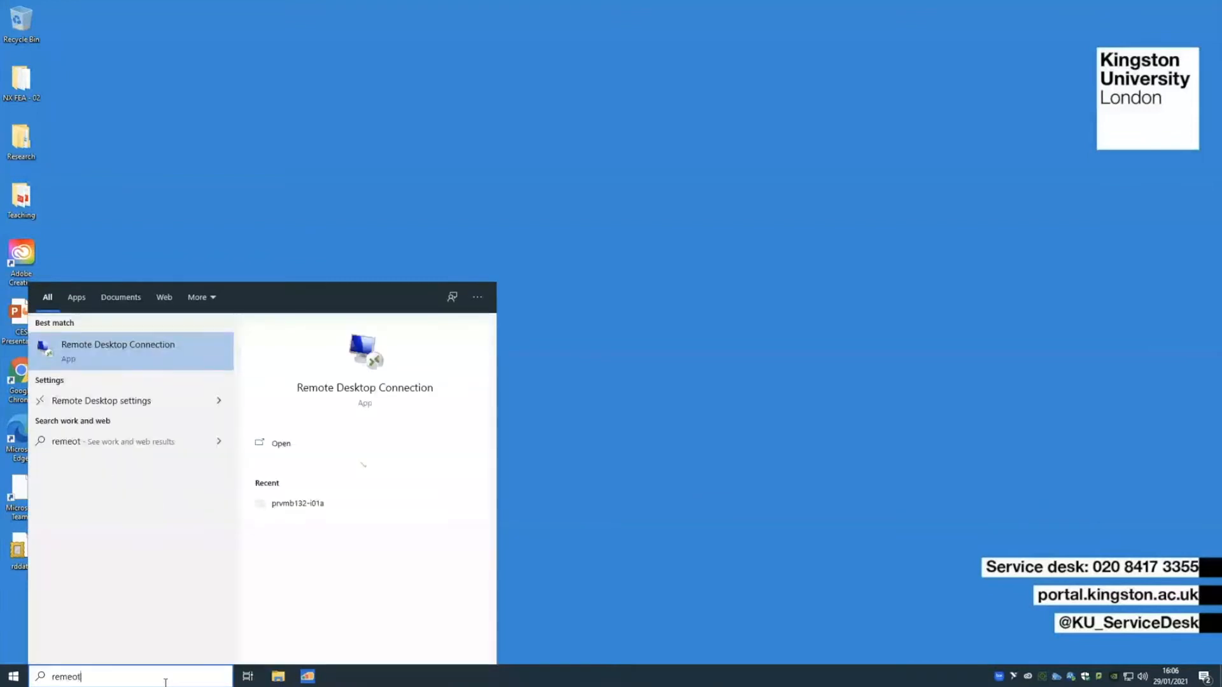
key(Return)
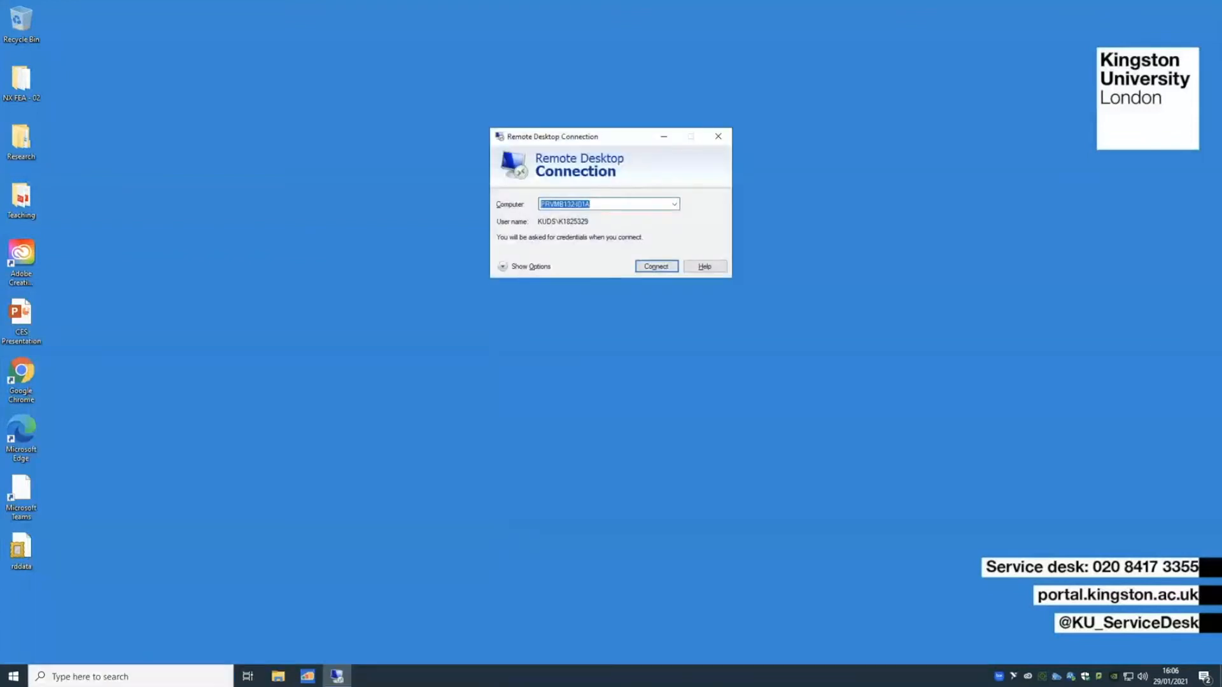
click(653, 272)
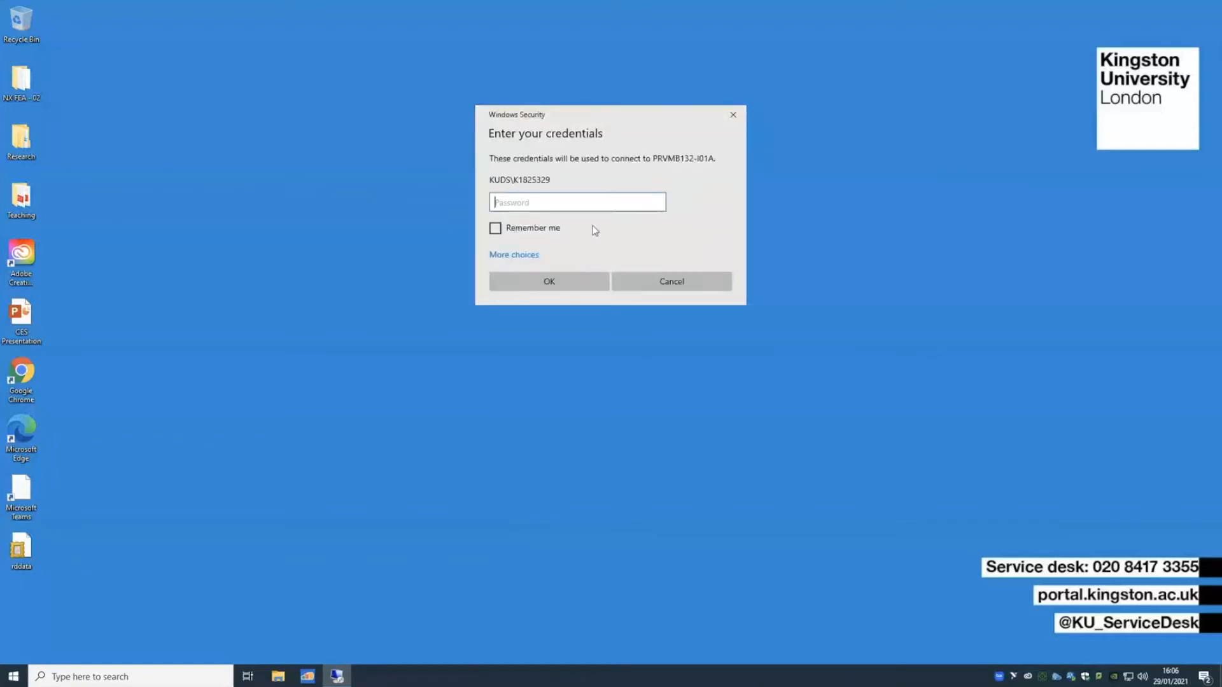
text(•••••••••)
key(Return)
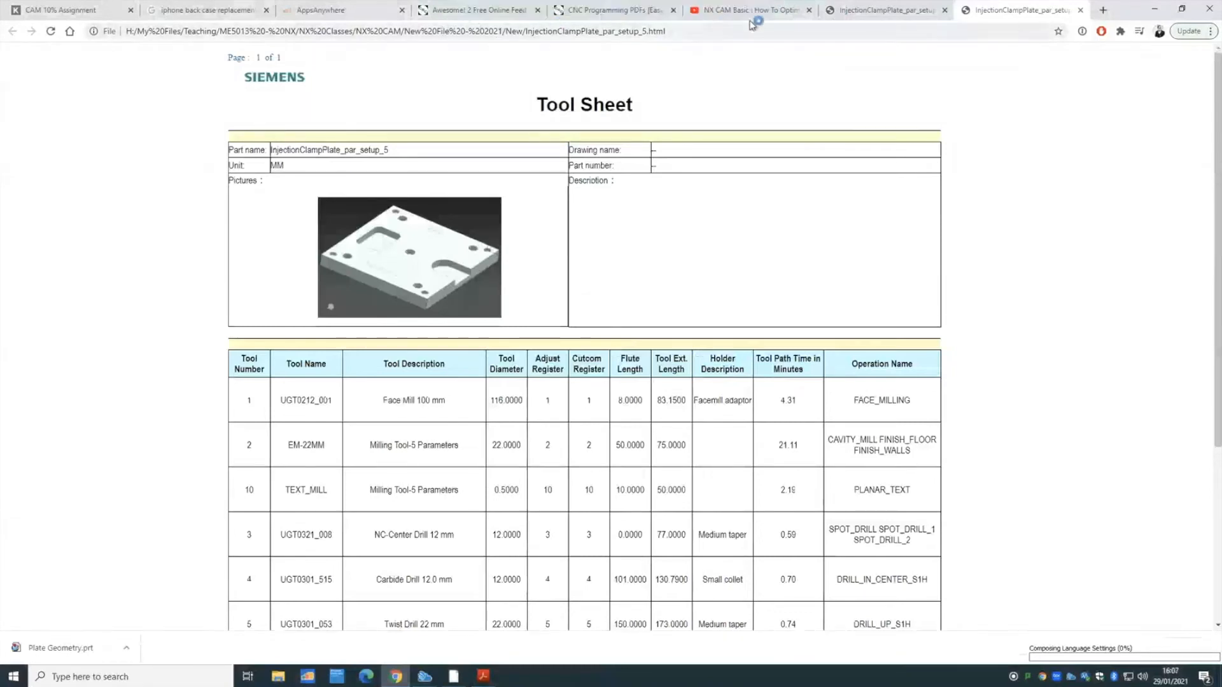
click(751, 13)
click(11, 31)
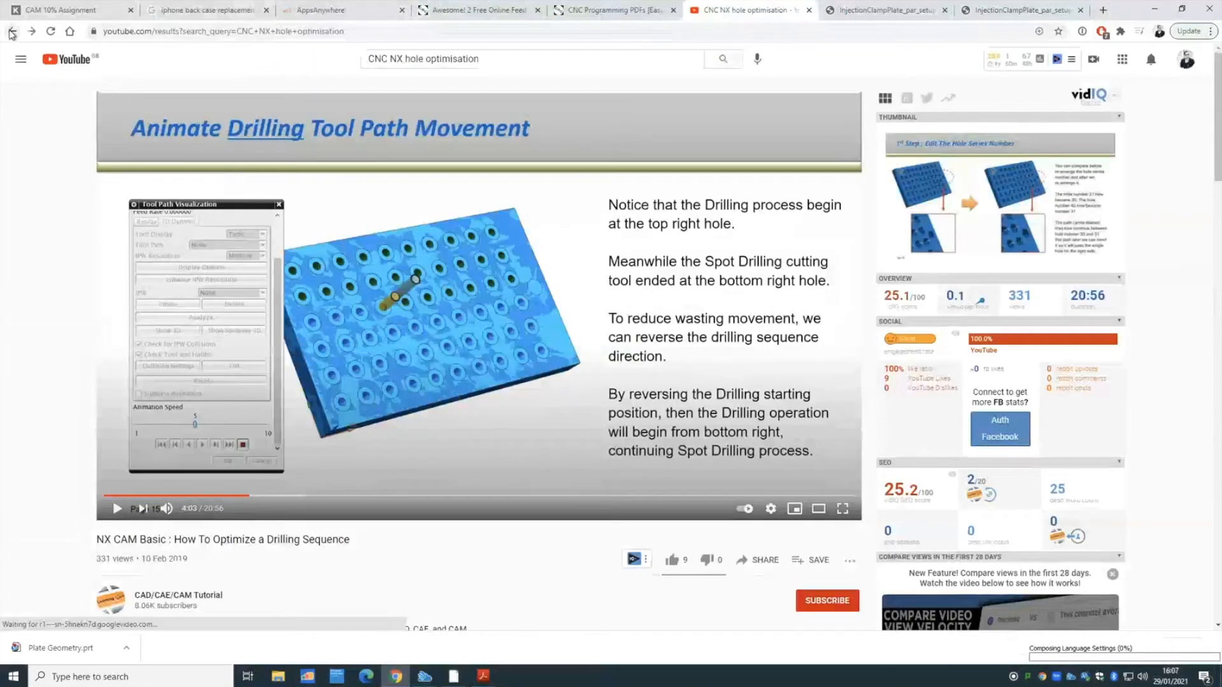